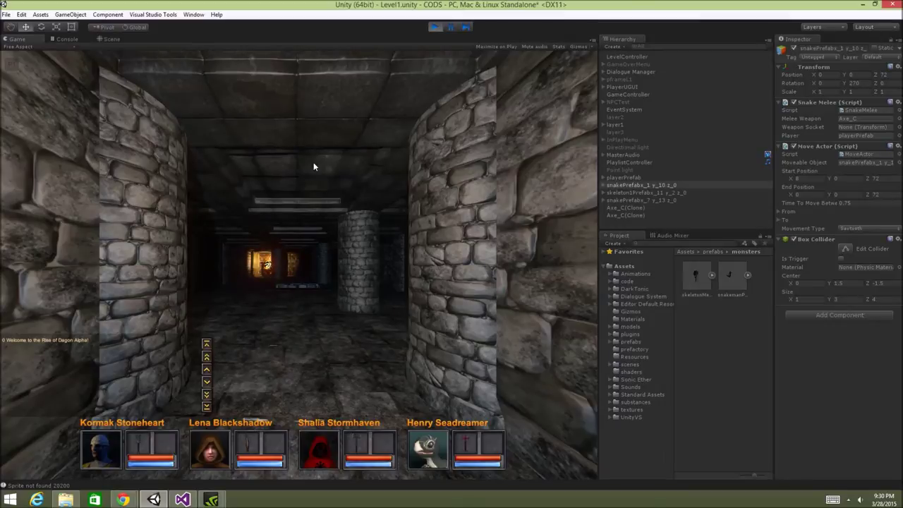
- Walk the party along the dungeon corridor to the snake monster and attack it with the first party member's weapon
{"action": "key", "text": "w"}
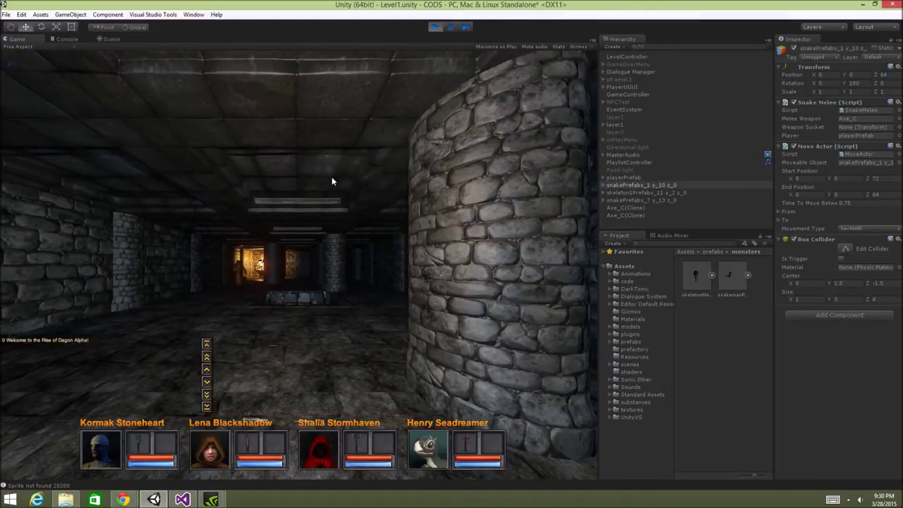
{"action": "key", "text": "w"}
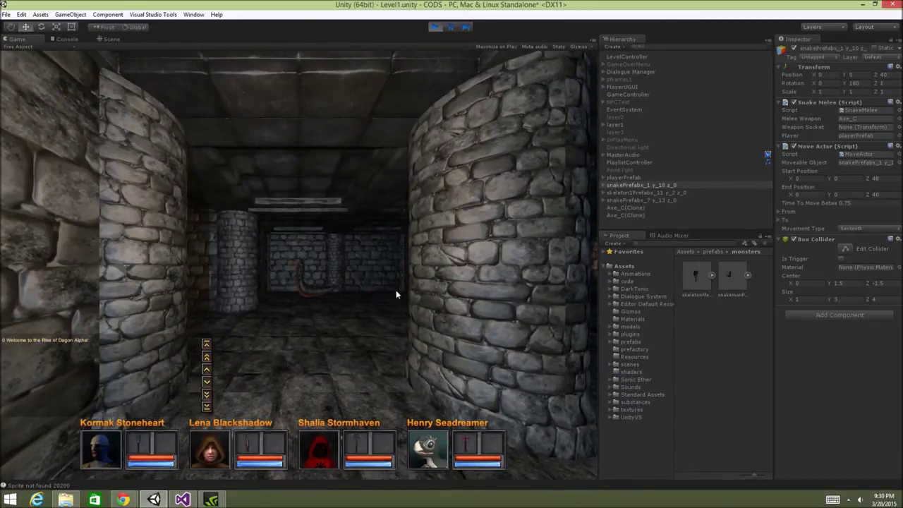
{"action": "key", "text": "s"}
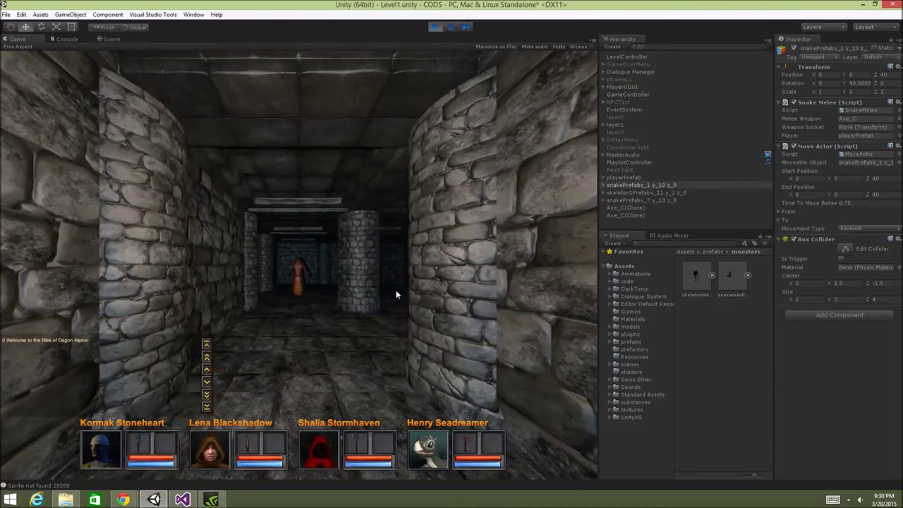
{"action": "key", "text": "w"}
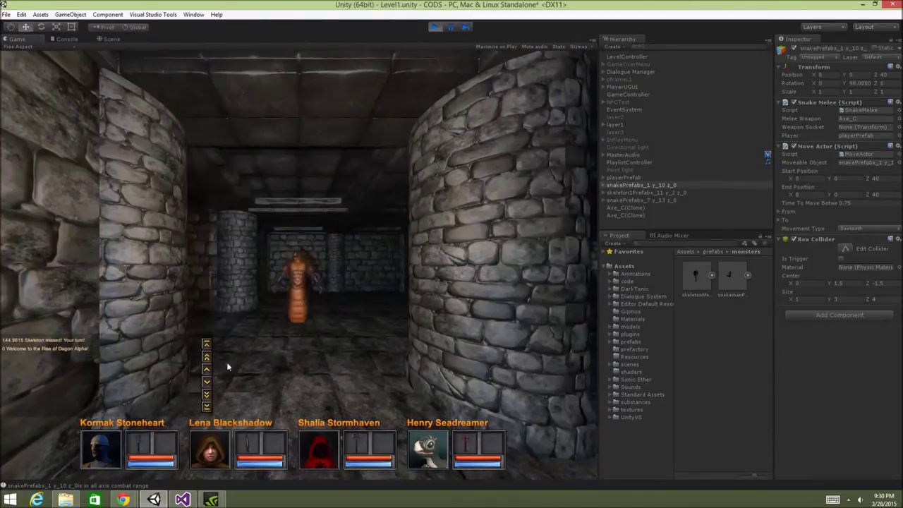
{"action": "left_click", "coordinate": [138, 444]}
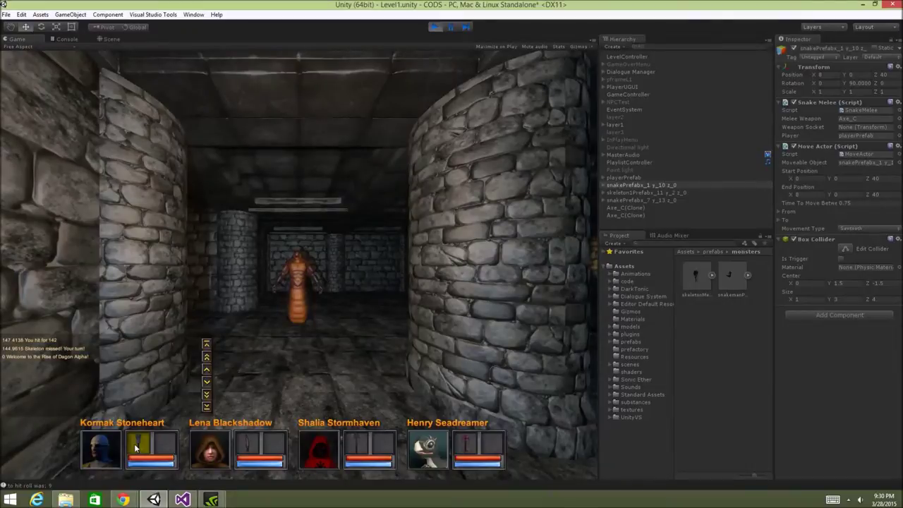
- Sidestep the party into the open room and turn around to view the struck snake monster and the surrounding hall
{"action": "key", "text": "d"}
{"action": "key", "text": "w"}
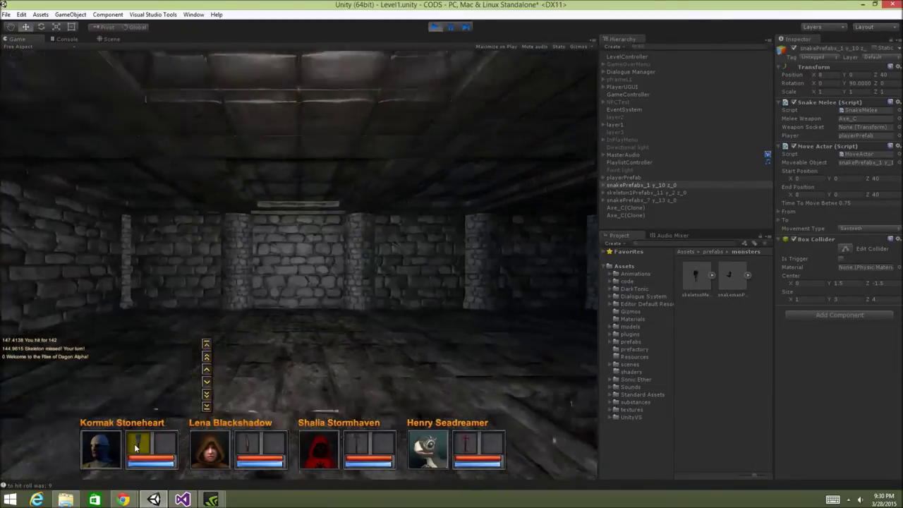
{"action": "key", "text": "q"}
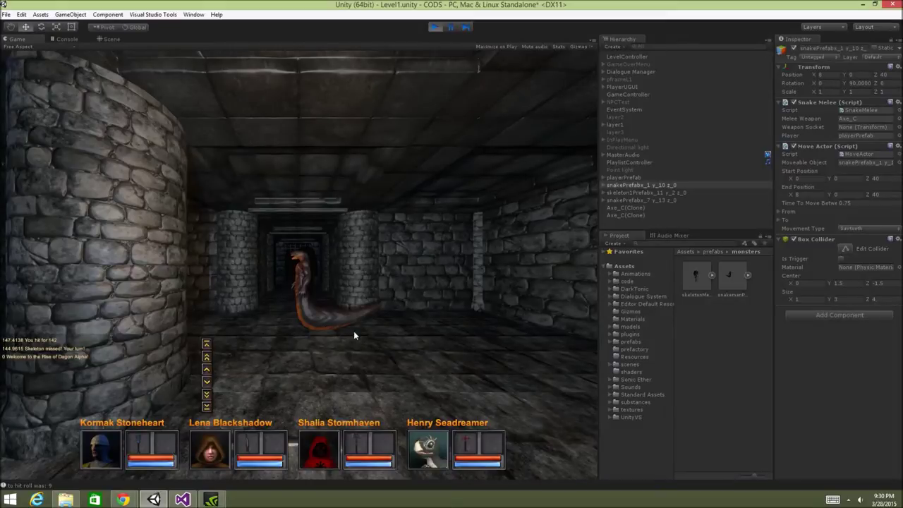
{"action": "key", "text": "q"}
{"action": "key", "text": "q"}
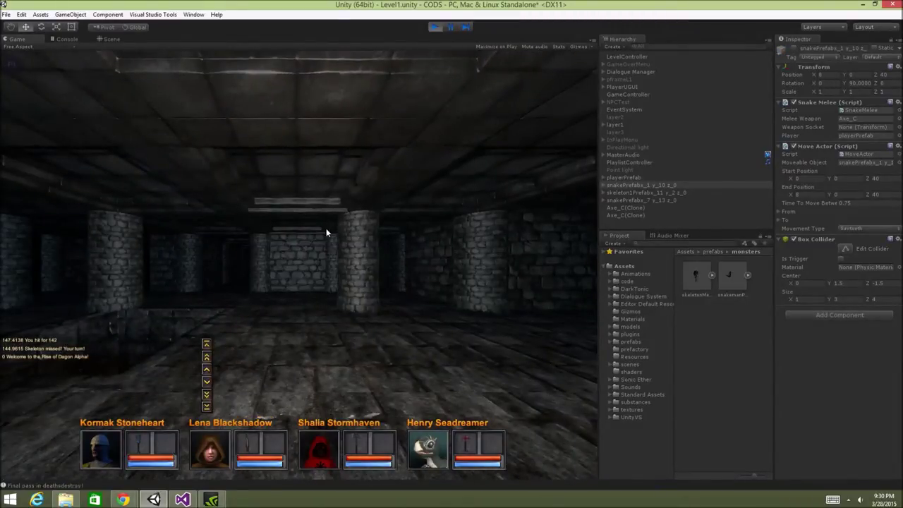
{"action": "key", "text": "q"}
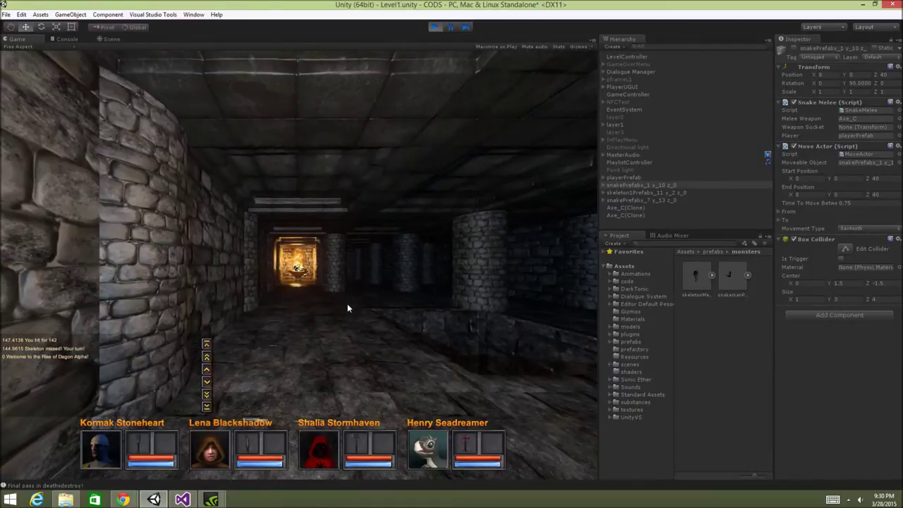
- Walk the party along the wall toward the burning brazier
{"action": "key", "text": "w"}
{"action": "key", "text": "w"}
{"action": "key", "text": "w"}
{"action": "key", "text": "w"}
{"action": "key", "text": "w"}
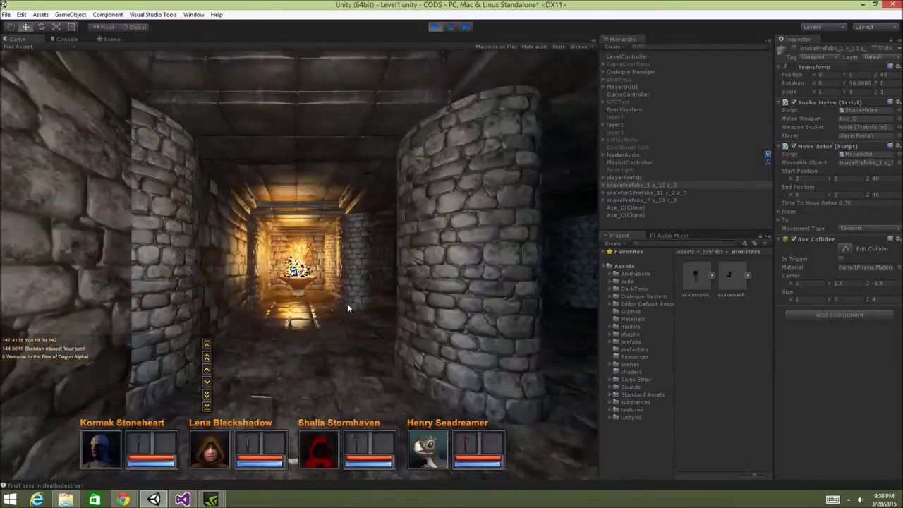
- Turn the party toward the second snake monster, advance on it and attack twice with the first party member's weapon
{"action": "key", "text": "e"}
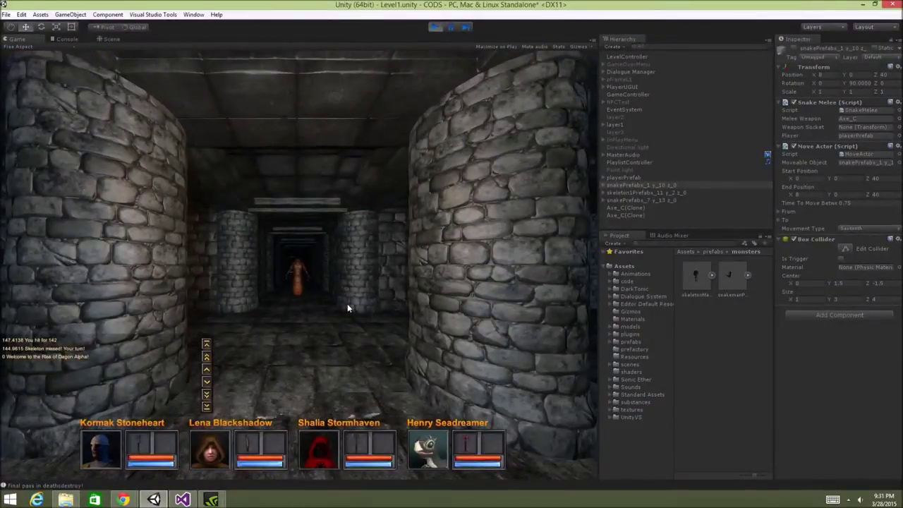
{"action": "key", "text": "w"}
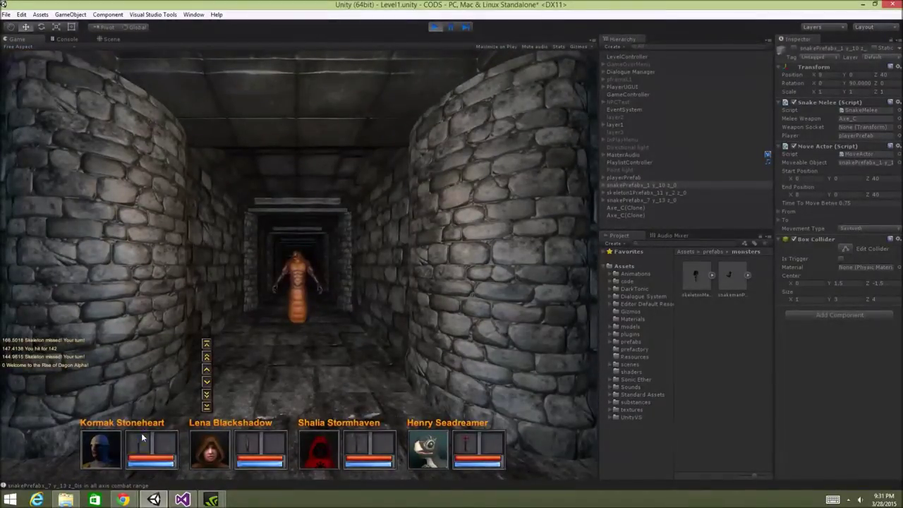
{"action": "left_click", "coordinate": [141, 435]}
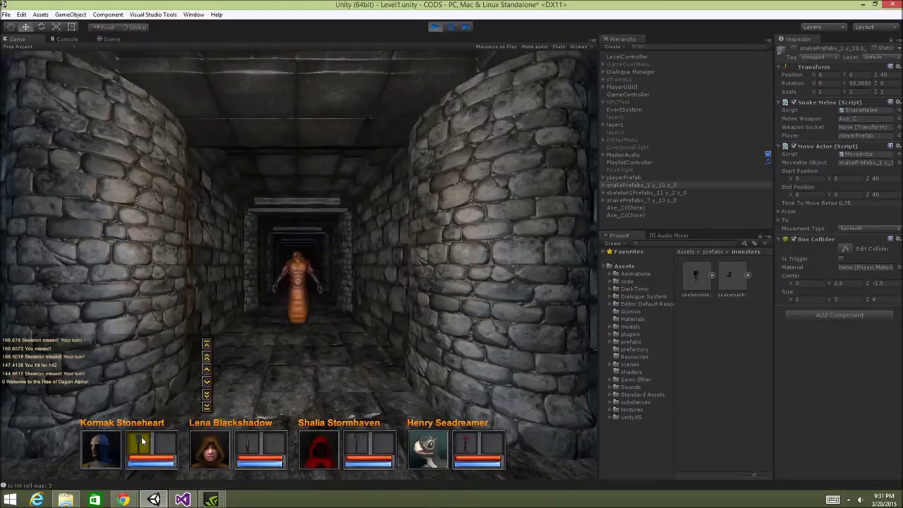
{"action": "left_click", "coordinate": [141, 442]}
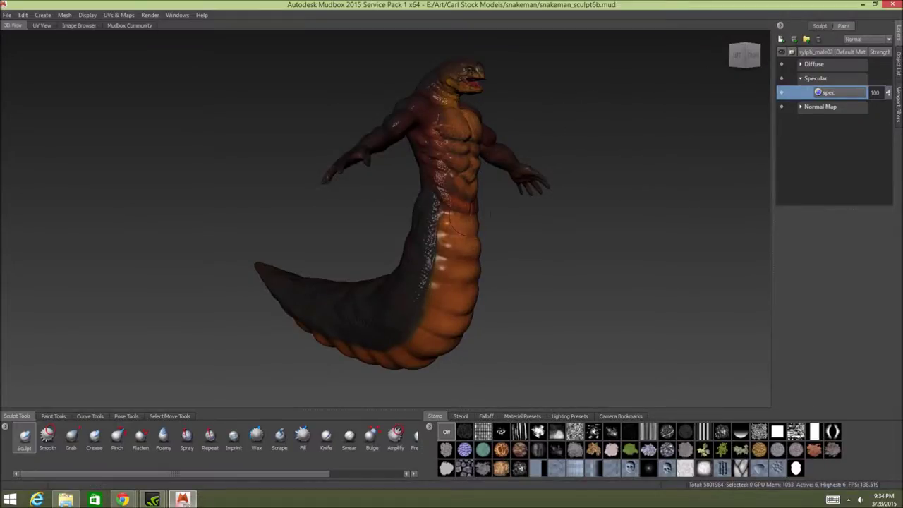
- Examine the snakeman sculpt in Mudbox from the front and side, including the shiny scales on its head and chest
{"action": "left_click_drag", "start_coordinate": [500, 229], "coordinate": [467, 265], "text": "alt"}
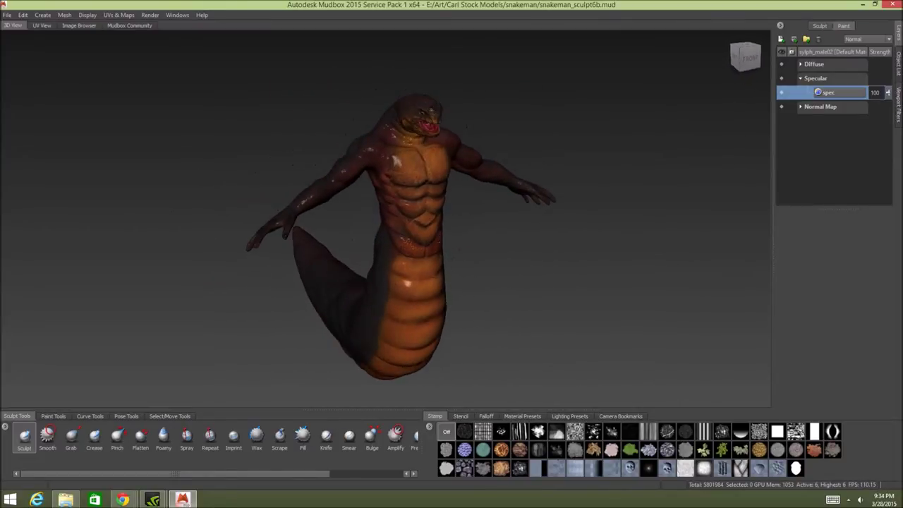
{"action": "right_click_drag", "start_coordinate": [467, 265], "coordinate": [592, 224], "text": "alt"}
{"action": "left_click_drag", "start_coordinate": [591, 224], "coordinate": [434, 189], "text": "alt"}
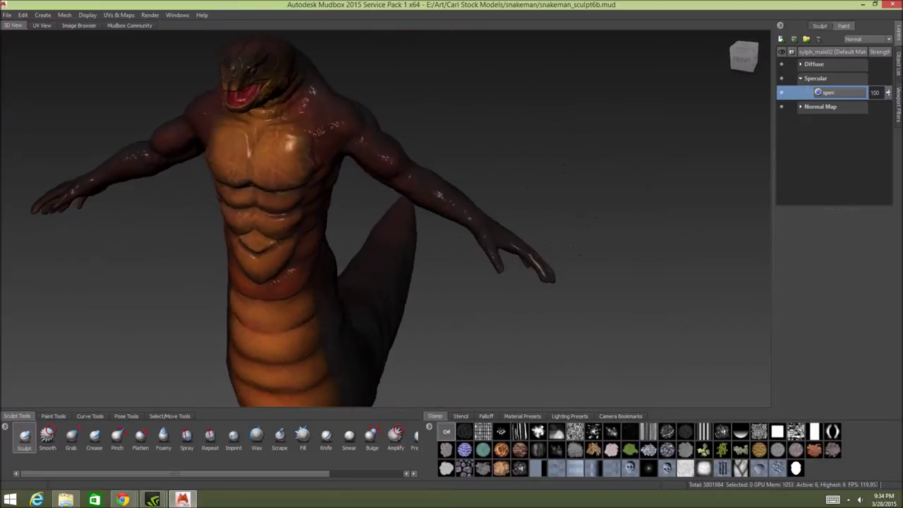
{"action": "middle_click_drag", "start_coordinate": [433, 189], "coordinate": [500, 247], "text": "alt"}
{"action": "left_click_drag", "start_coordinate": [501, 246], "coordinate": [415, 233], "text": "alt"}
{"action": "right_click_drag", "start_coordinate": [415, 233], "coordinate": [359, 221], "text": "alt"}
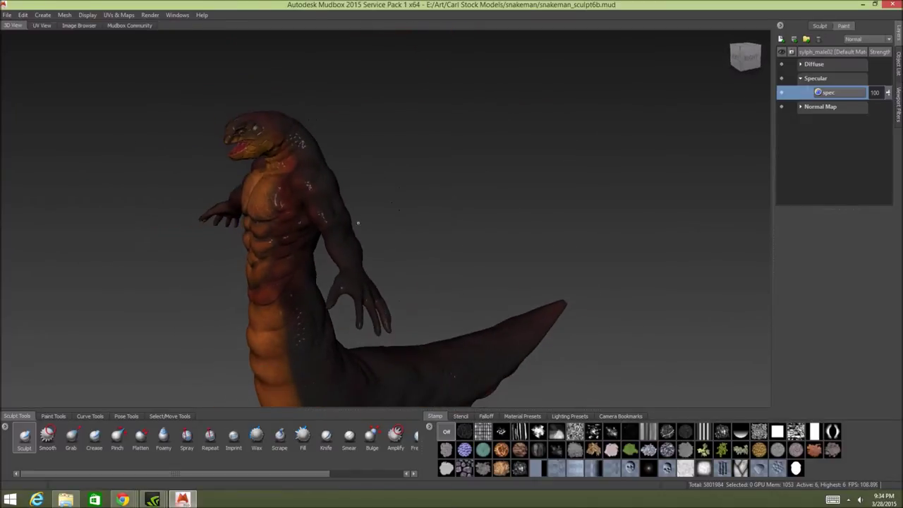
{"action": "left_click_drag", "start_coordinate": [359, 221], "coordinate": [317, 225], "text": "alt"}
{"action": "right_click_drag", "start_coordinate": [355, 227], "coordinate": [451, 201], "text": "alt"}
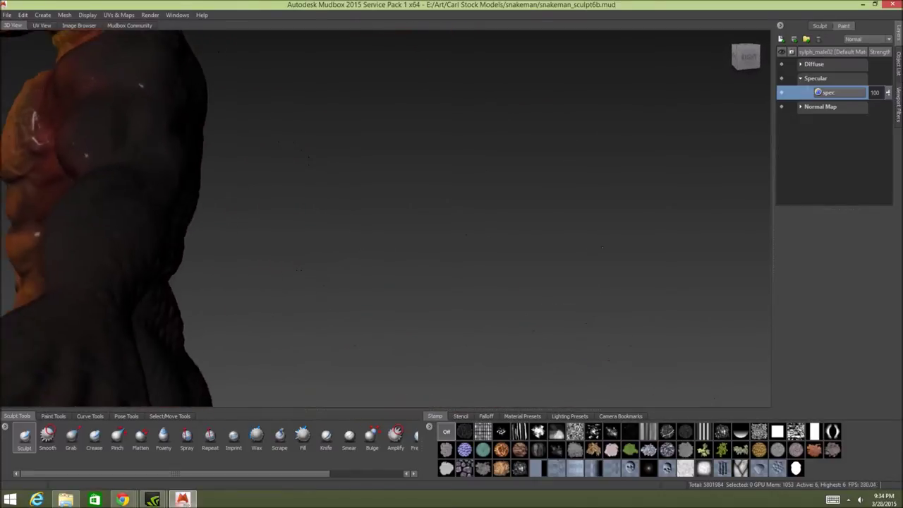
{"action": "middle_click_drag", "start_coordinate": [451, 201], "coordinate": [628, 318], "text": "alt"}
{"action": "left_click_drag", "start_coordinate": [628, 317], "coordinate": [685, 317], "text": "alt"}
{"action": "left_click_drag", "start_coordinate": [494, 268], "coordinate": [614, 268], "text": "alt"}
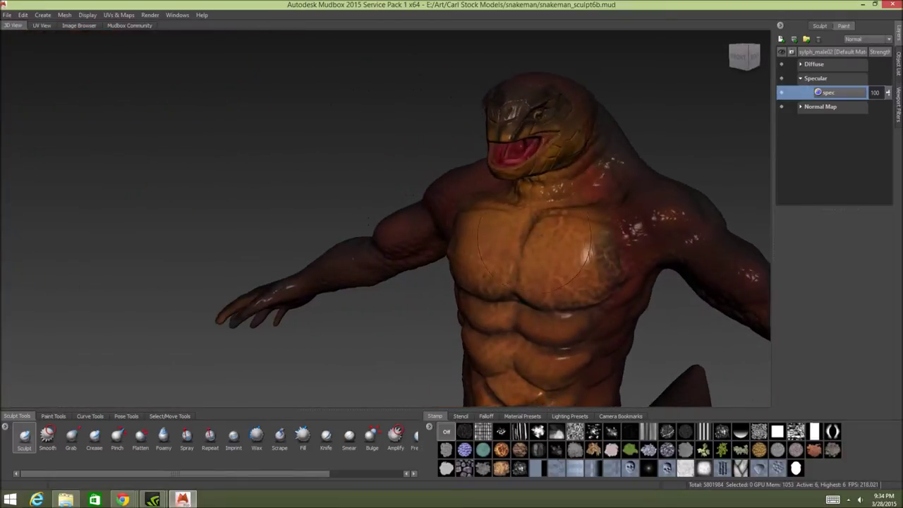
- Examine the full snakeman figure from further angles, then its head, neck and torso from the side
{"action": "right_click_drag", "start_coordinate": [614, 268], "coordinate": [533, 254], "text": "alt"}
{"action": "middle_click_drag", "start_coordinate": [533, 254], "coordinate": [402, 187], "text": "alt"}
{"action": "left_click_drag", "start_coordinate": [402, 187], "coordinate": [367, 200], "text": "alt"}
{"action": "right_click_drag", "start_coordinate": [367, 200], "coordinate": [318, 192], "text": "alt"}
{"action": "middle_click_drag", "start_coordinate": [318, 192], "coordinate": [317, 163], "text": "alt"}
{"action": "left_click_drag", "start_coordinate": [374, 262], "coordinate": [429, 247], "text": "alt"}
{"action": "left_click_drag", "start_coordinate": [280, 165], "coordinate": [459, 172], "text": "alt"}
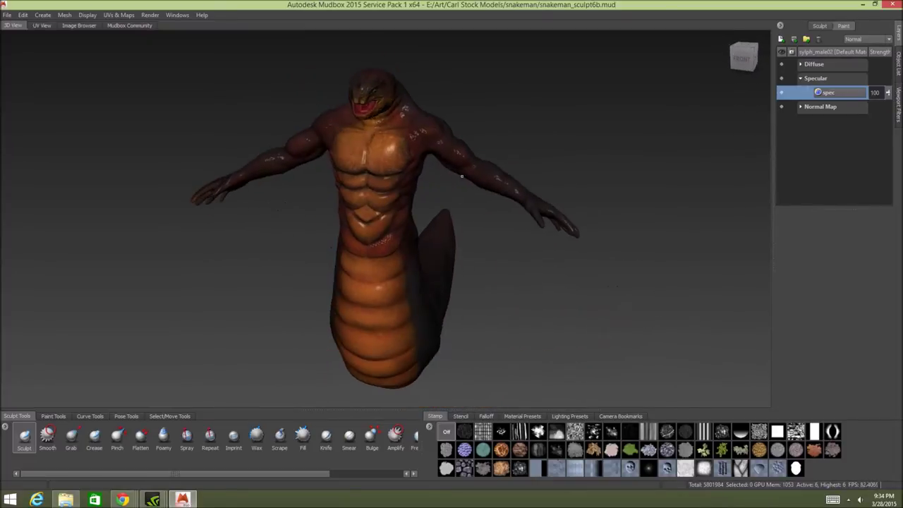
{"action": "right_click_drag", "start_coordinate": [459, 171], "coordinate": [540, 130], "text": "alt"}
{"action": "middle_click_drag", "start_coordinate": [547, 119], "coordinate": [562, 259], "text": "alt"}
{"action": "left_click_drag", "start_coordinate": [519, 219], "coordinate": [632, 210], "text": "alt"}
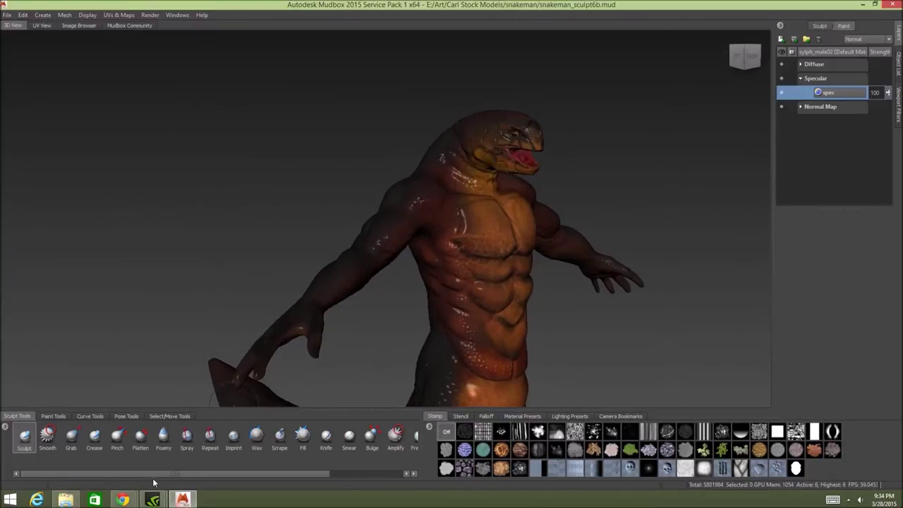
- Open a Chrome window and search Google Images for "copper belly snake"
{"action": "left_click", "coordinate": [130, 494]}
{"action": "left_click", "coordinate": [266, 440]}
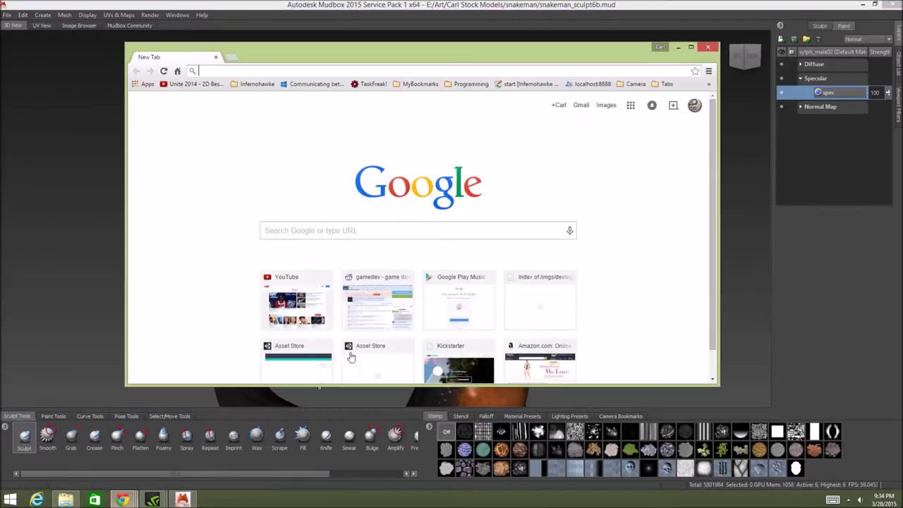
{"action": "left_click", "coordinate": [398, 233]}
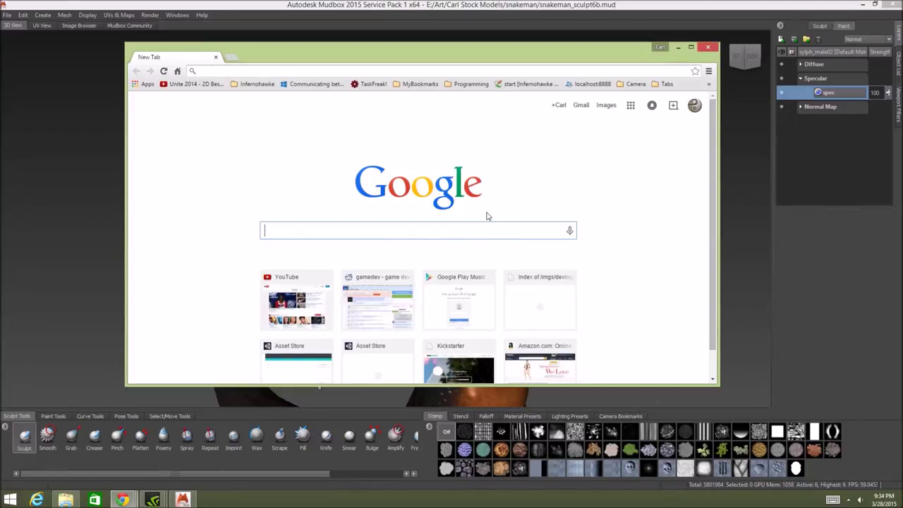
{"action": "type", "text": "copper"}
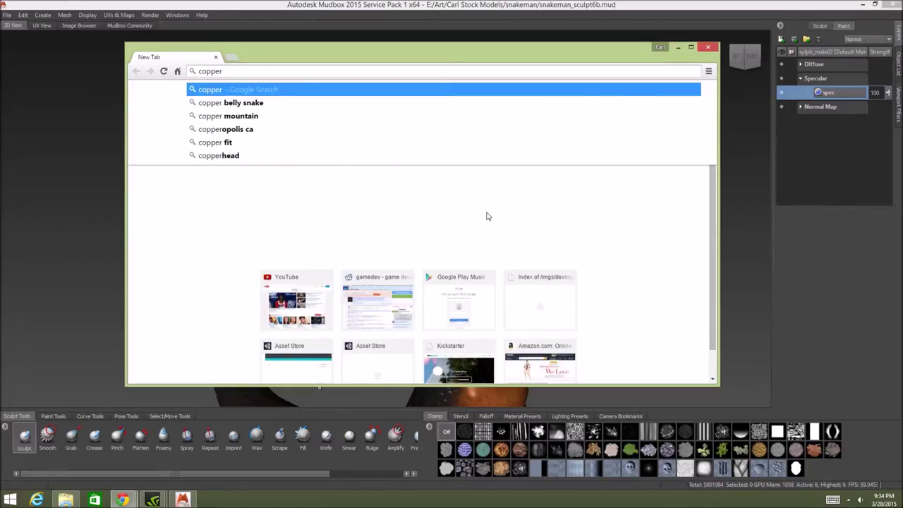
{"action": "key", "text": "Down"}
{"action": "key", "text": "Return"}
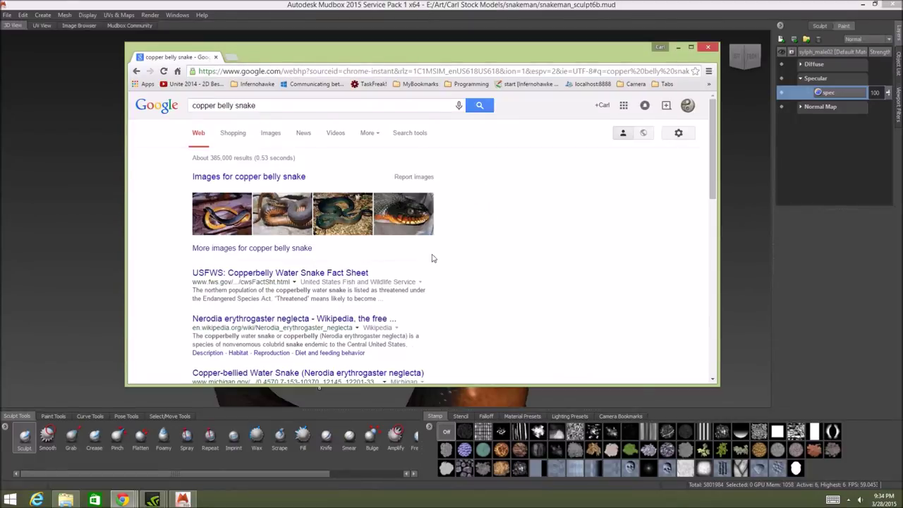
{"action": "left_click", "coordinate": [271, 132]}
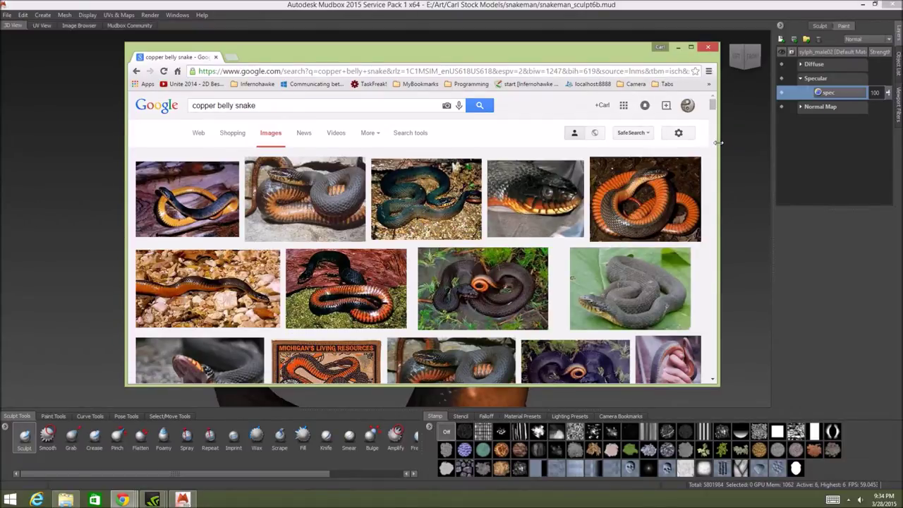
- Place the narrowed browser window beside the sculpt and preview the snake head close-up and a related coiled Copper-Bellied Watersnake photo
{"action": "left_click_drag", "start_coordinate": [720, 144], "coordinate": [495, 143]}
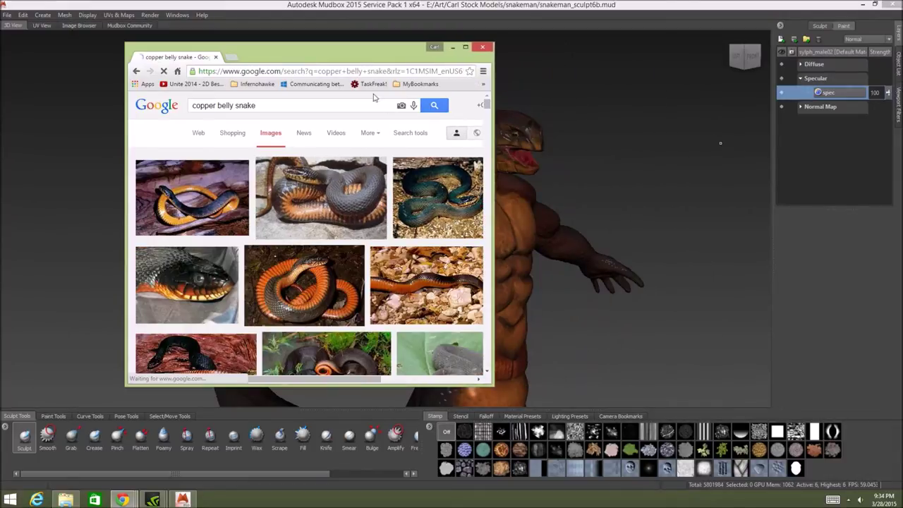
{"action": "left_click_drag", "start_coordinate": [364, 56], "coordinate": [255, 50]}
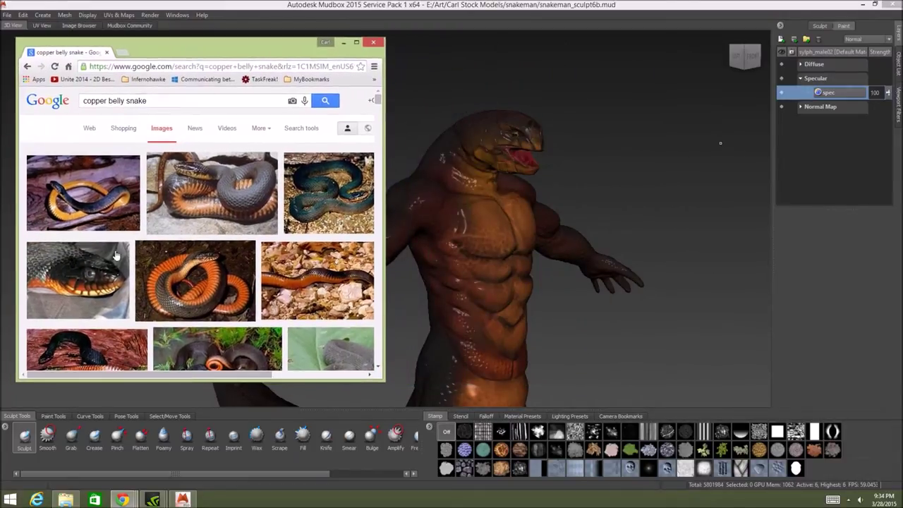
{"action": "left_click", "coordinate": [111, 283]}
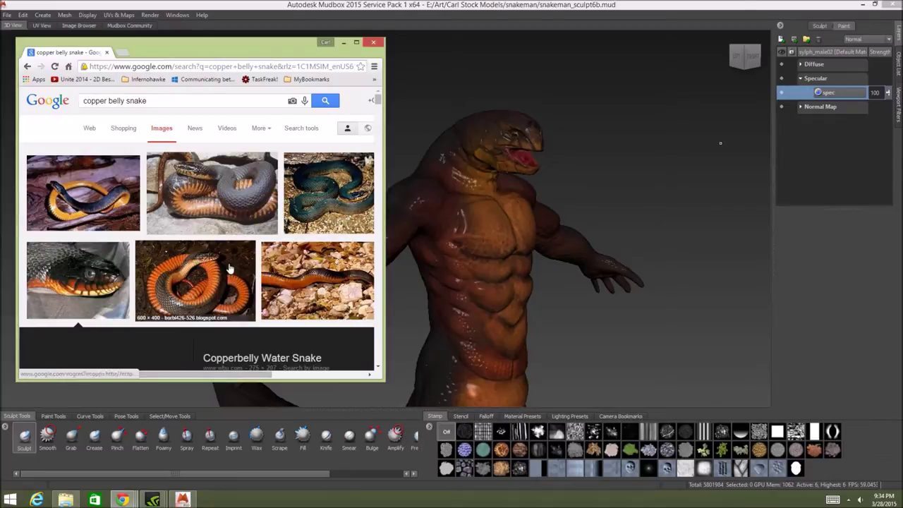
{"action": "left_click_drag", "start_coordinate": [379, 100], "coordinate": [379, 107]}
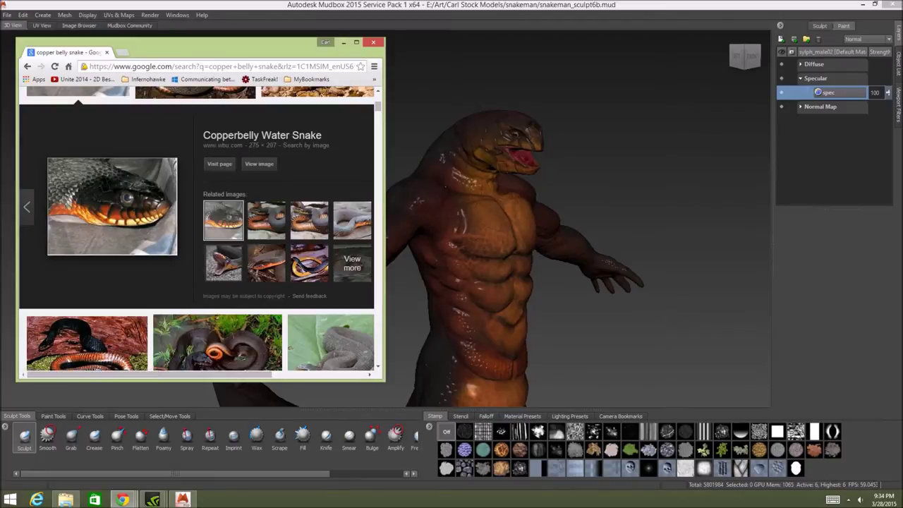
{"action": "left_click", "coordinate": [263, 220]}
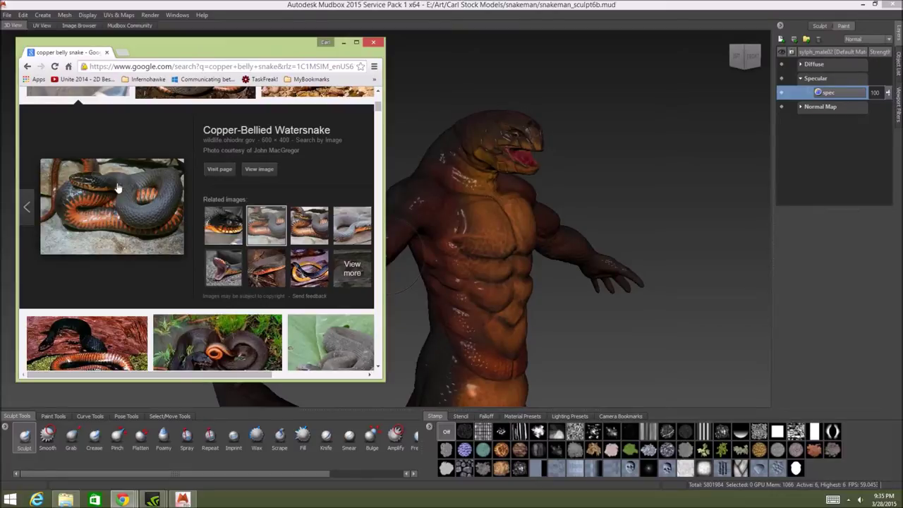
- Switch back to Mudbox and compare the snakeman's copper belly and dark back from several angles
{"action": "left_click", "coordinate": [580, 156]}
{"action": "left_click_drag", "start_coordinate": [581, 155], "coordinate": [741, 159], "text": "alt"}
{"action": "left_click_drag", "start_coordinate": [618, 204], "coordinate": [292, 201], "text": "alt"}
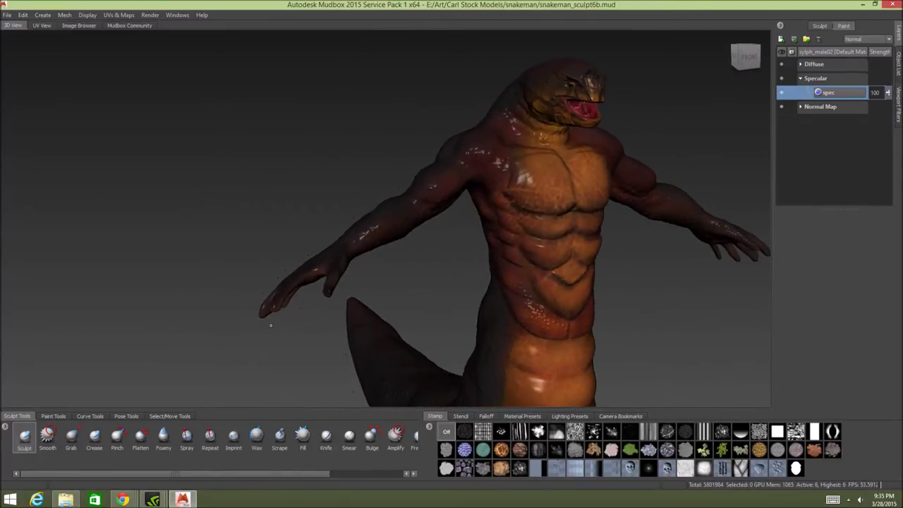
- Switch to the Chrome window beside the sculpt, enlarge it, and search Google Images for "snake"
{"action": "mouse_move", "coordinate": [123, 500]}
{"action": "left_click", "coordinate": [237, 451]}
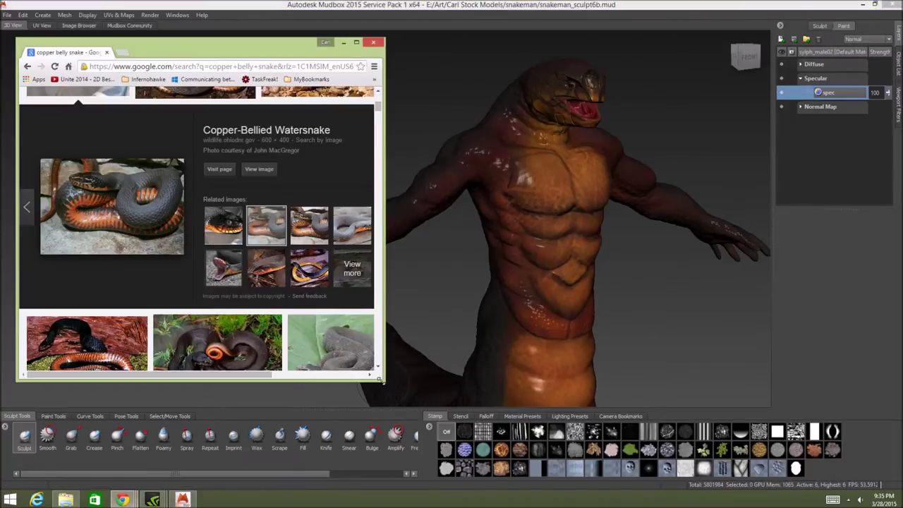
{"action": "left_click_drag", "start_coordinate": [380, 378], "coordinate": [426, 393]}
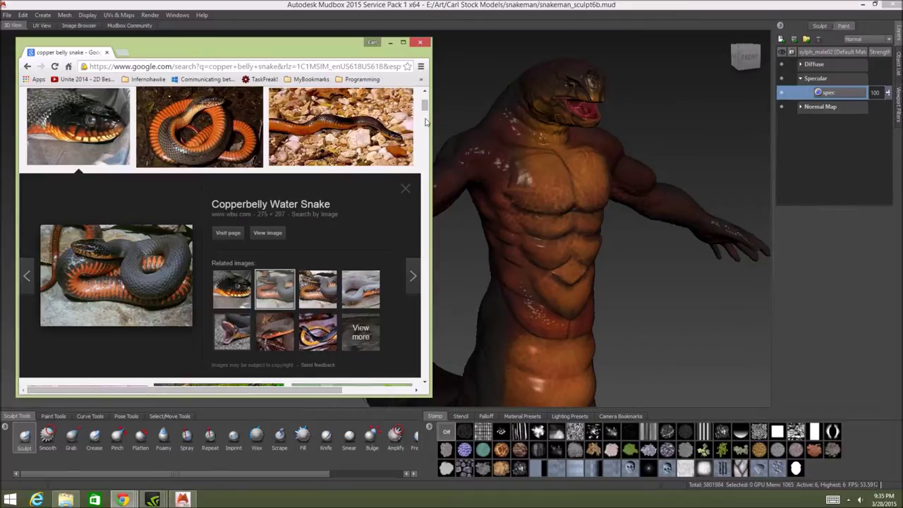
{"action": "left_click_drag", "start_coordinate": [425, 104], "coordinate": [425, 93]}
{"action": "left_click_drag", "start_coordinate": [169, 100], "coordinate": [38, 102]}
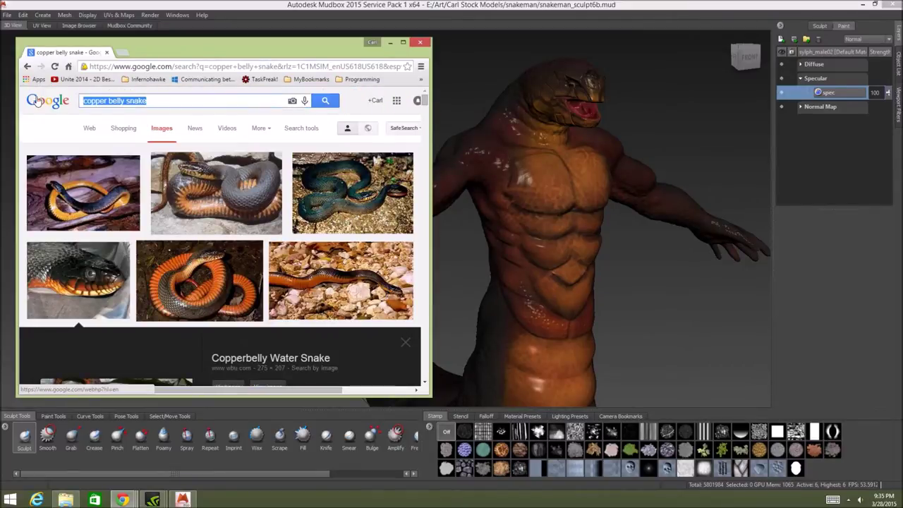
{"action": "type", "text": "snake"}
{"action": "key", "text": "Return"}
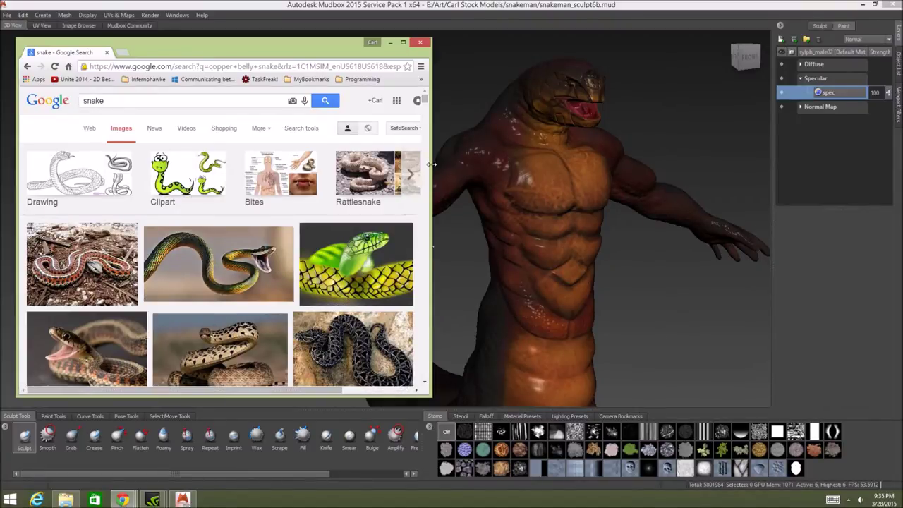
- Widen the browser window, browse the snake photos, and preview the Eastern mud snake and the brown patterned snake_PNG4058.png
{"action": "left_click_drag", "start_coordinate": [432, 163], "coordinate": [463, 165]}
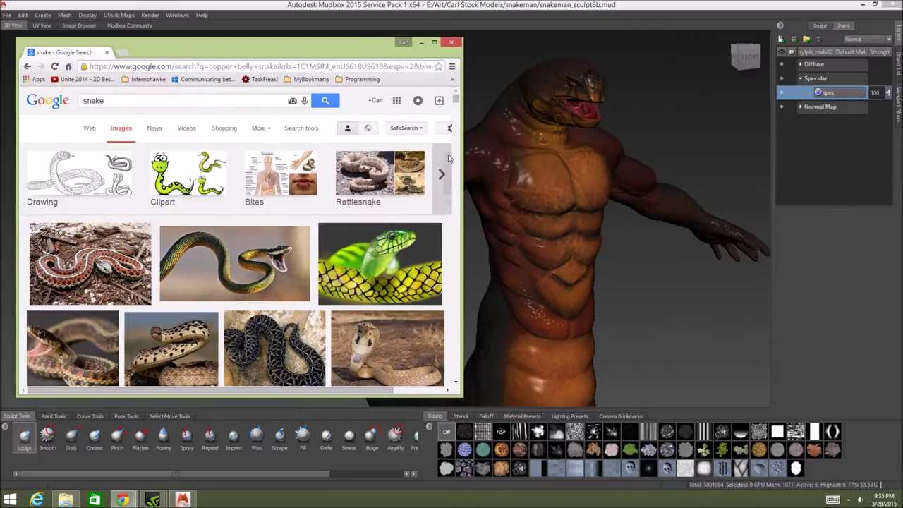
{"action": "right_click", "coordinate": [458, 382]}
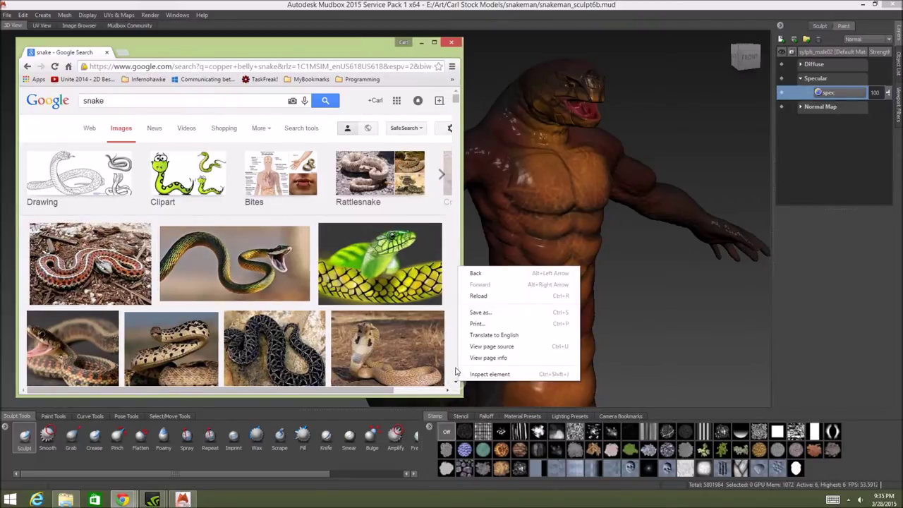
{"action": "left_click", "coordinate": [454, 246]}
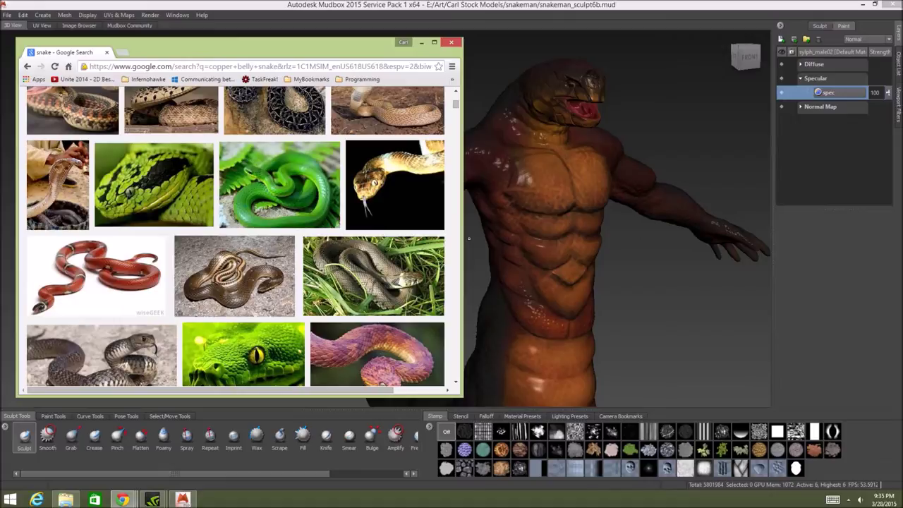
{"action": "scroll", "coordinate": [271, 201], "scroll_direction": "down", "scroll_amount": 2}
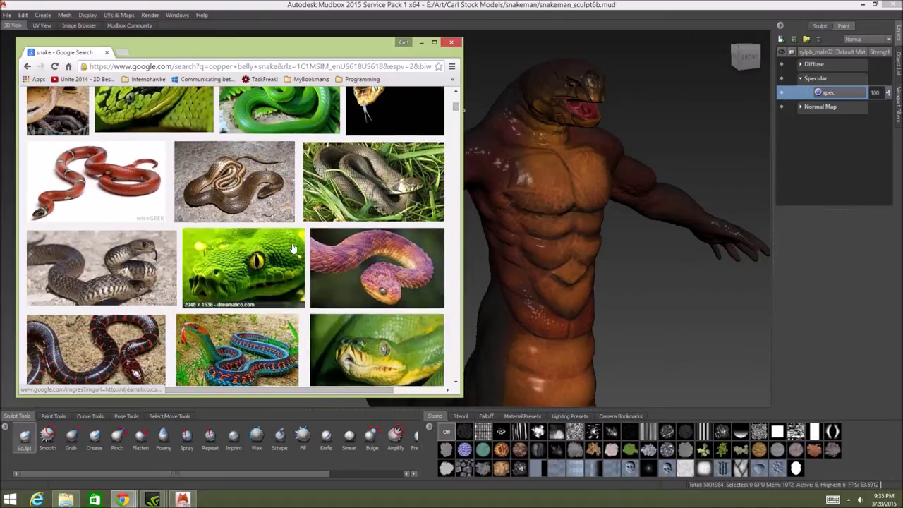
{"action": "scroll", "coordinate": [376, 269], "scroll_direction": "down", "scroll_amount": 2}
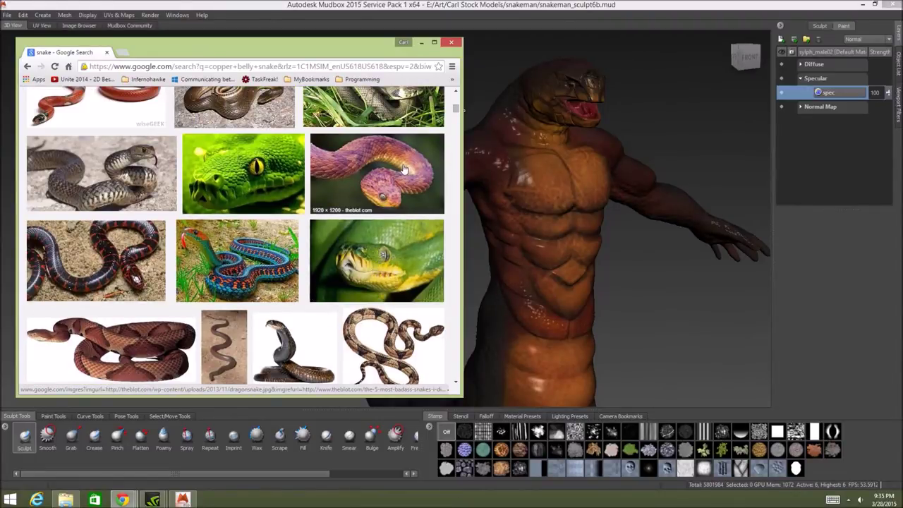
{"action": "scroll", "coordinate": [404, 169], "scroll_direction": "down", "scroll_amount": 1}
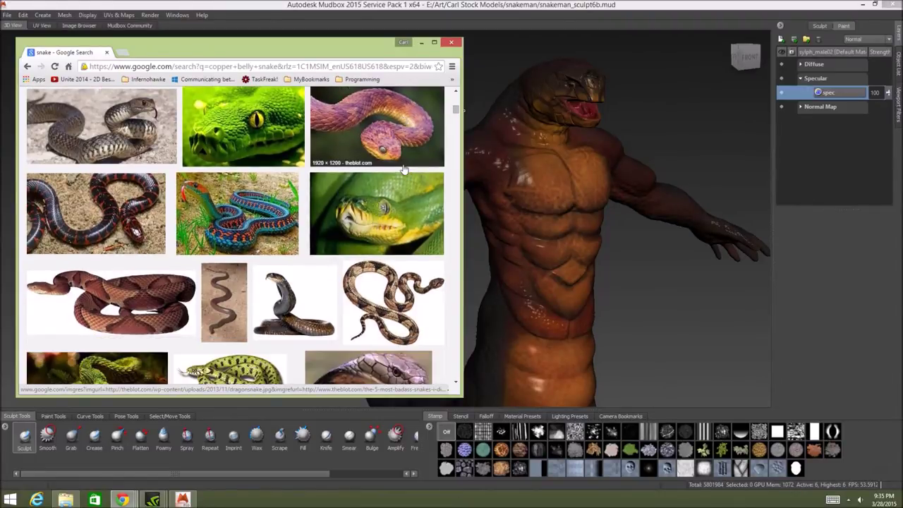
{"action": "left_click", "coordinate": [115, 220]}
{"action": "scroll", "coordinate": [115, 221], "scroll_direction": "down", "scroll_amount": 2}
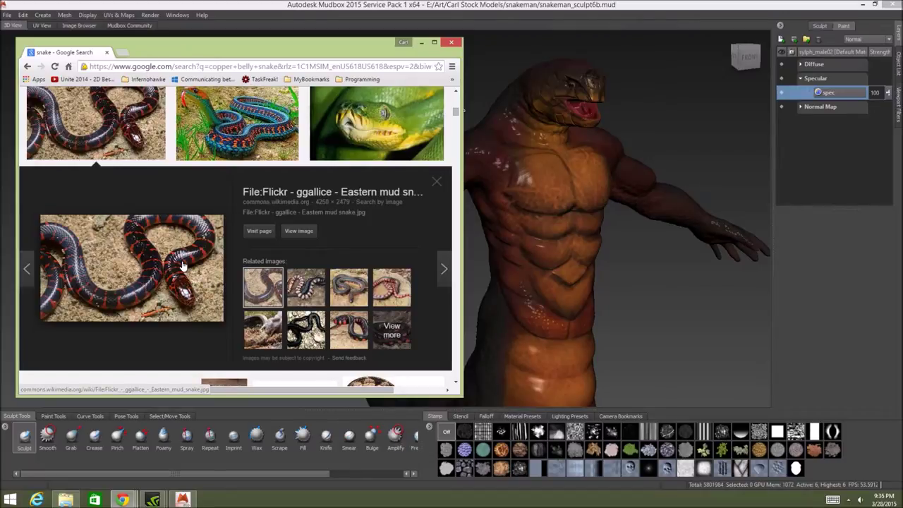
{"action": "scroll", "coordinate": [182, 265], "scroll_direction": "down", "scroll_amount": 5}
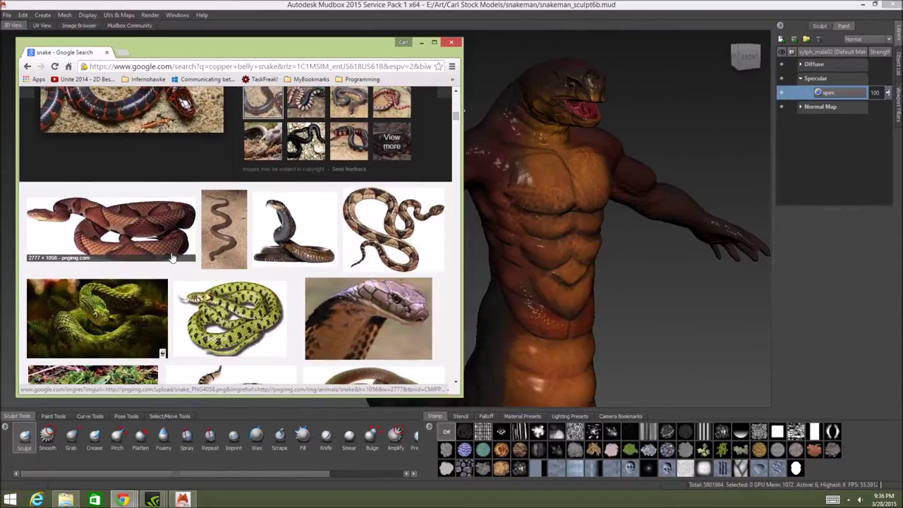
{"action": "left_click", "coordinate": [121, 222]}
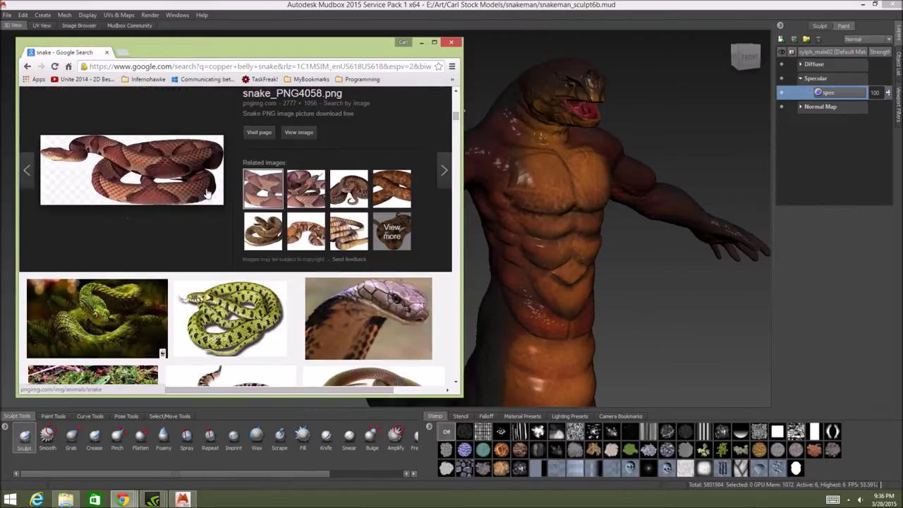
{"action": "right_click", "coordinate": [180, 180]}
{"action": "left_click", "coordinate": [202, 184]}
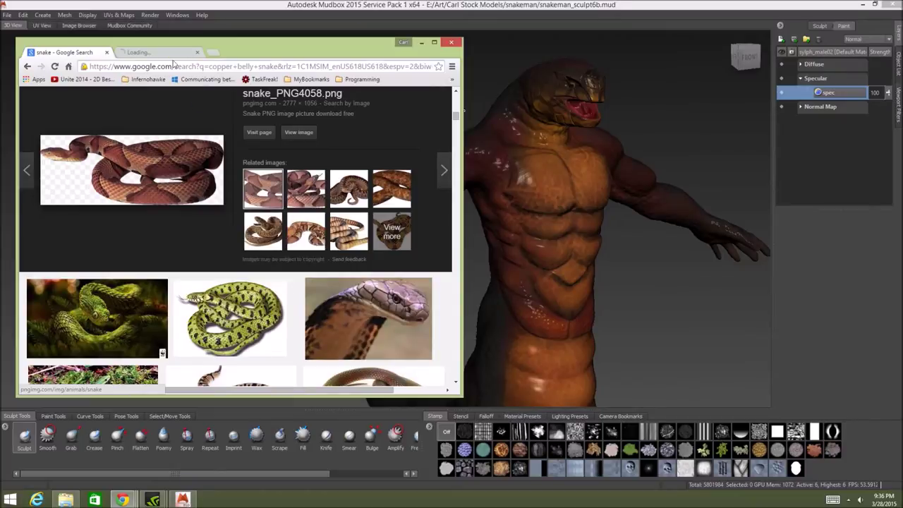
{"action": "left_click", "coordinate": [169, 54]}
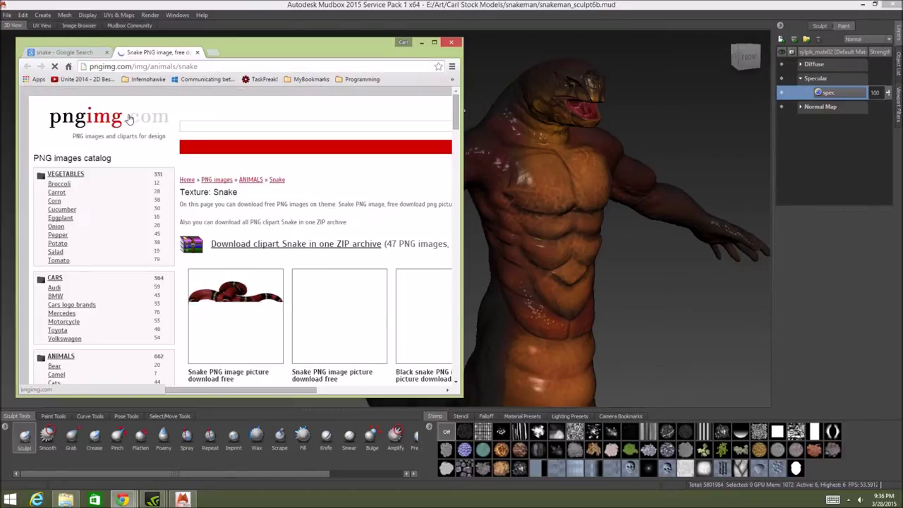
{"action": "left_click", "coordinate": [198, 52]}
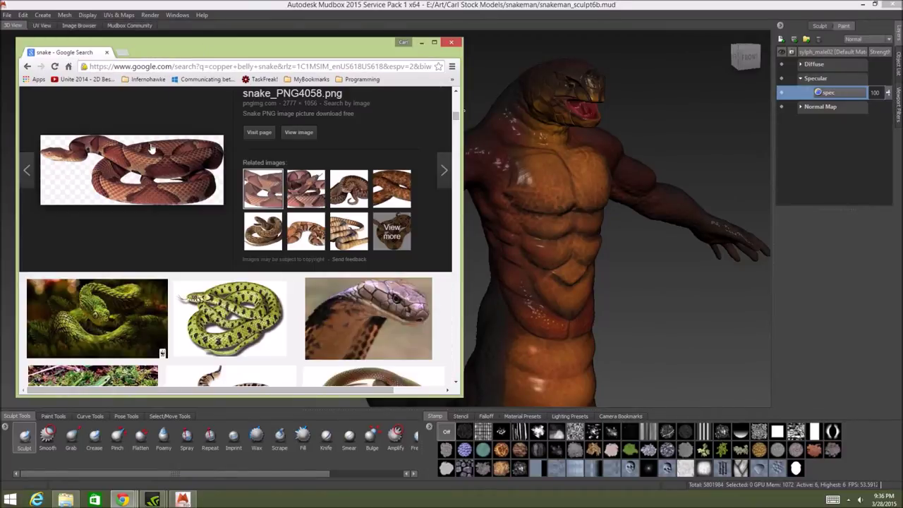
- Open the snake_PNG4058.png image in its own tab, examine its scale pattern at full size, and close the tab
{"action": "right_click", "coordinate": [152, 152]}
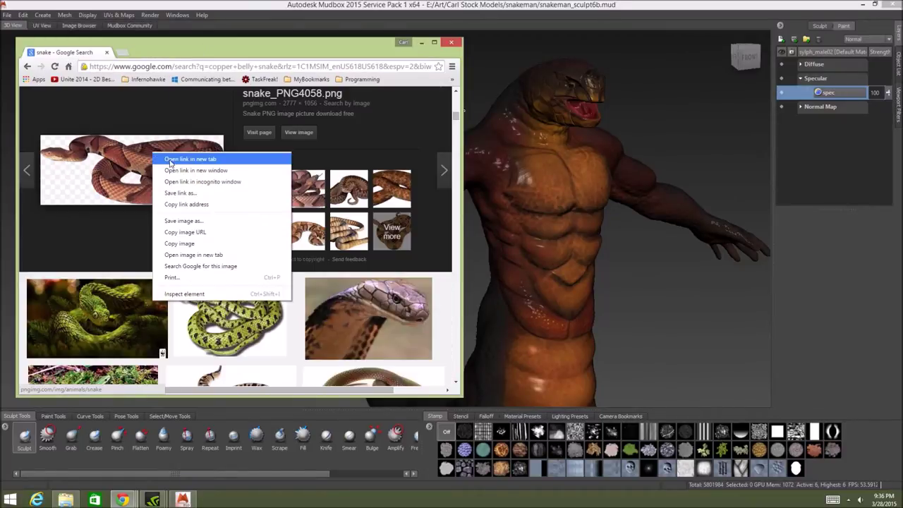
{"action": "left_click", "coordinate": [227, 254]}
{"action": "left_click", "coordinate": [168, 54]}
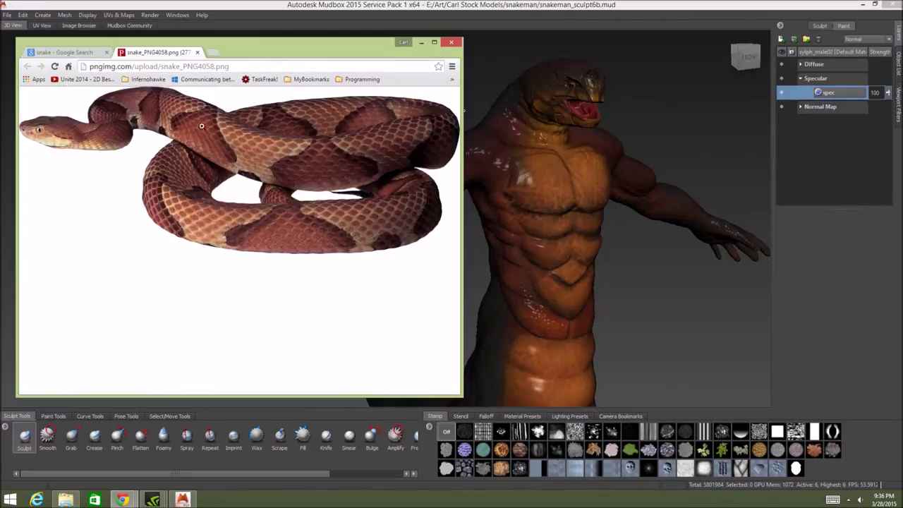
{"action": "left_click", "coordinate": [270, 158]}
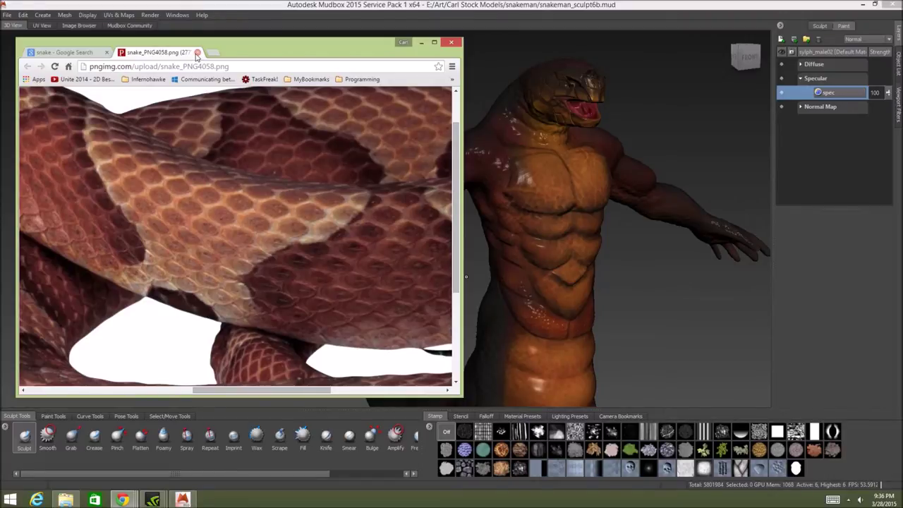
{"action": "left_click", "coordinate": [197, 52]}
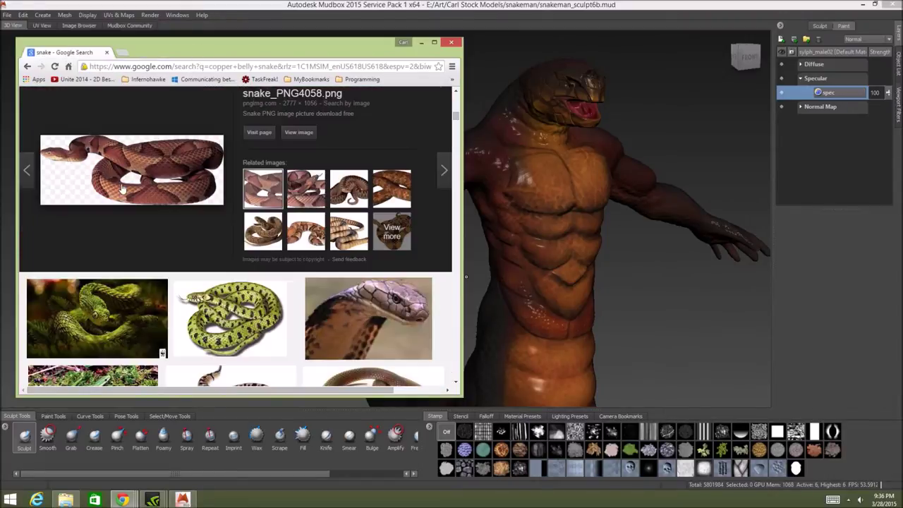
- Browse further snake results, preview the green snake on a branch, and select the related green-and-black snake head close-up
{"action": "scroll", "coordinate": [123, 189], "scroll_direction": "down", "scroll_amount": 5}
{"action": "scroll", "coordinate": [122, 189], "scroll_direction": "down", "scroll_amount": 1}
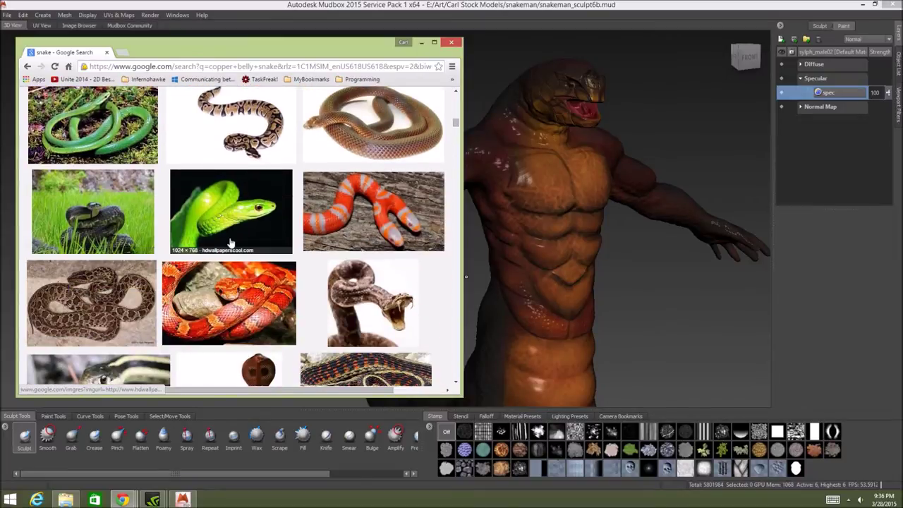
{"action": "scroll", "coordinate": [230, 242], "scroll_direction": "down", "scroll_amount": 3}
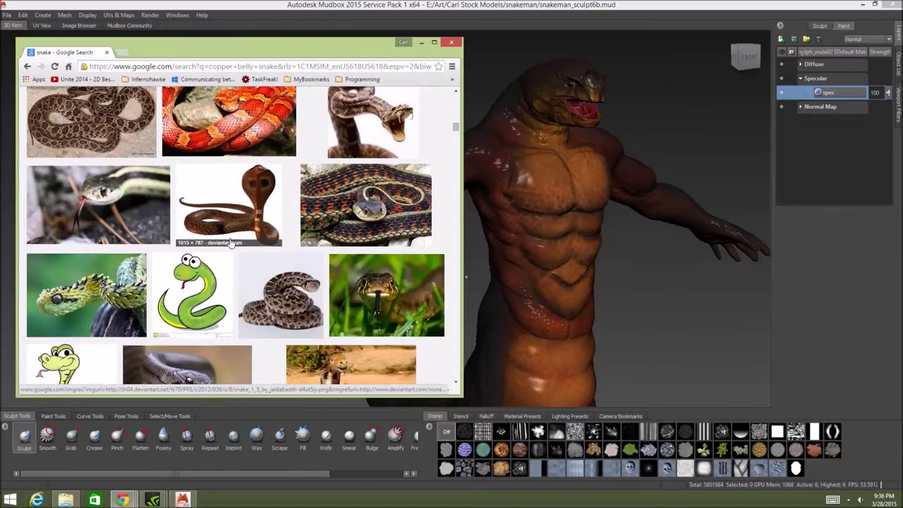
{"action": "scroll", "coordinate": [230, 243], "scroll_direction": "down", "scroll_amount": 3}
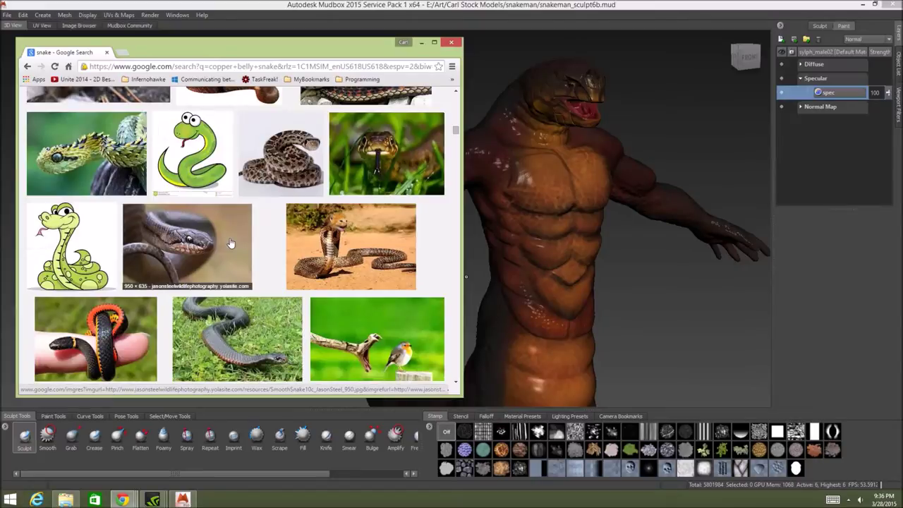
{"action": "scroll", "coordinate": [230, 243], "scroll_direction": "down", "scroll_amount": 2}
{"action": "scroll", "coordinate": [230, 243], "scroll_direction": "down", "scroll_amount": 2}
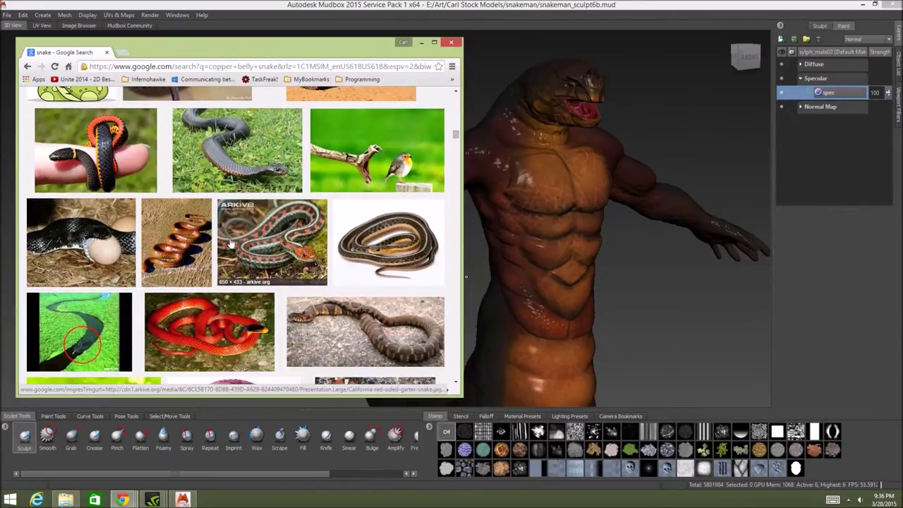
{"action": "scroll", "coordinate": [230, 243], "scroll_direction": "down", "scroll_amount": 4}
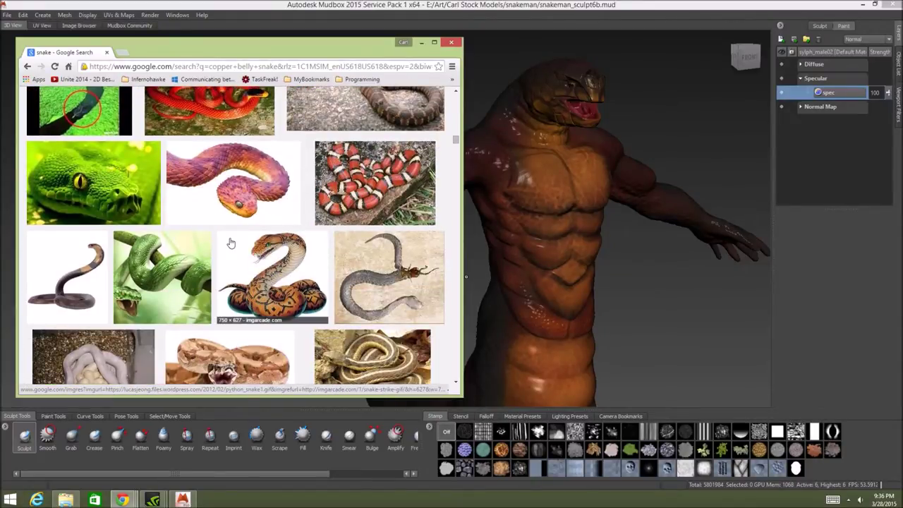
{"action": "left_click", "coordinate": [175, 267]}
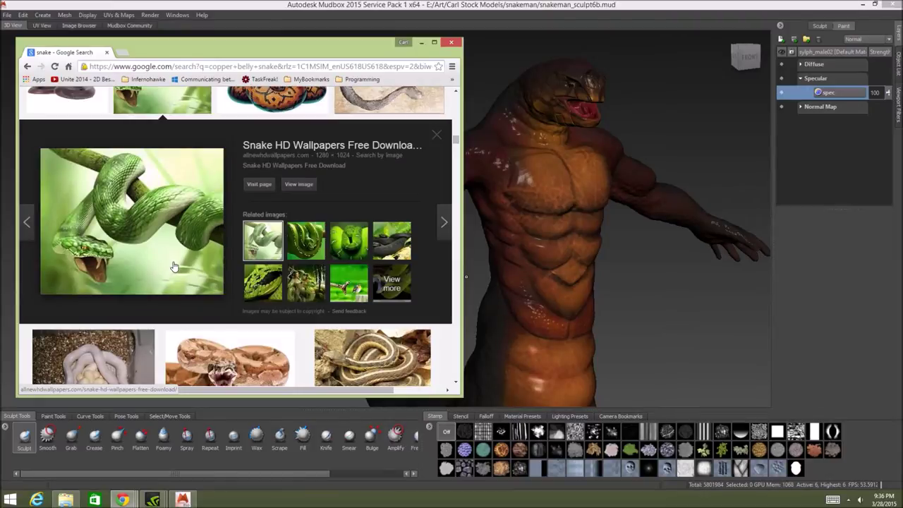
{"action": "left_click", "coordinate": [259, 283]}
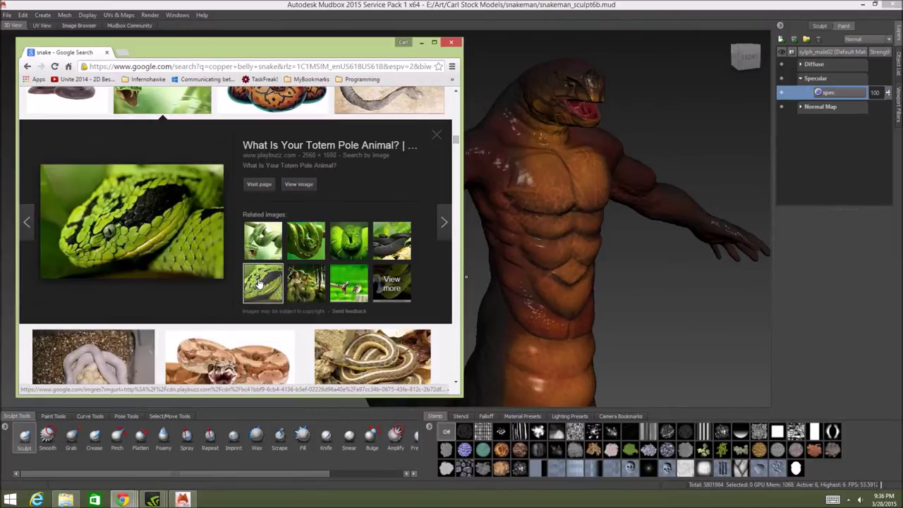
- Open the green-and-black snake head image in a new tab and examine its jaw and head scales at full size
{"action": "right_click", "coordinate": [189, 213]}
{"action": "left_click", "coordinate": [260, 315]}
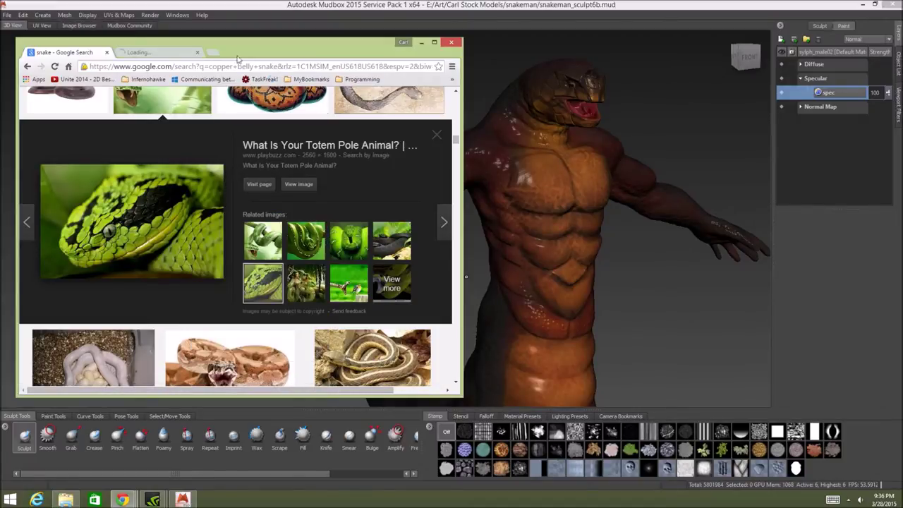
{"action": "left_click", "coordinate": [173, 55]}
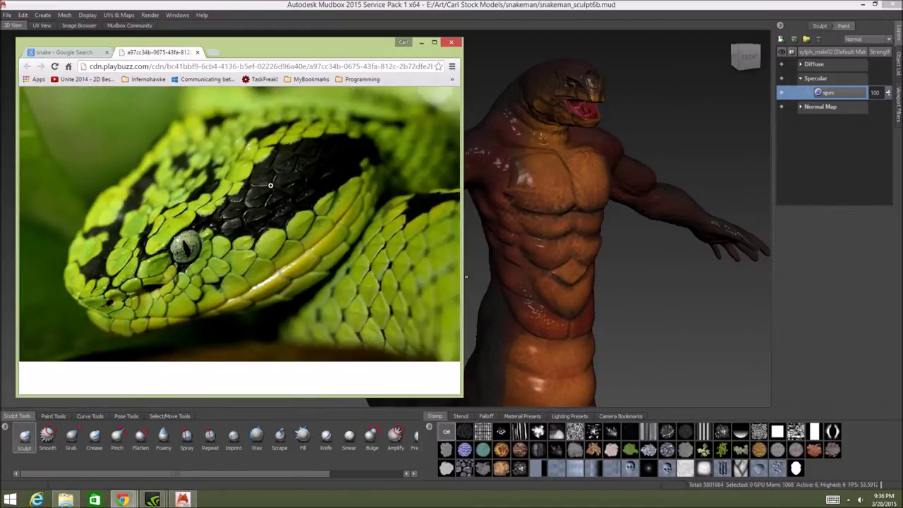
{"action": "left_click", "coordinate": [303, 257]}
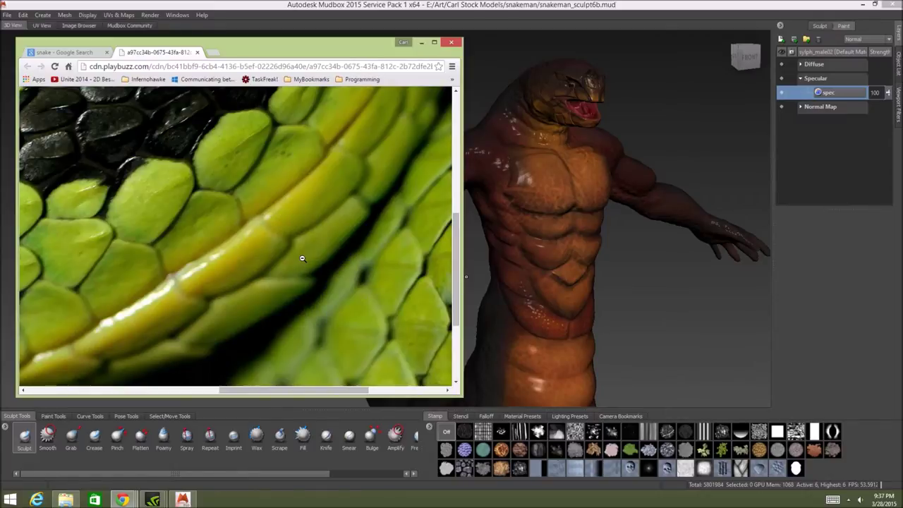
{"action": "left_click", "coordinate": [195, 268]}
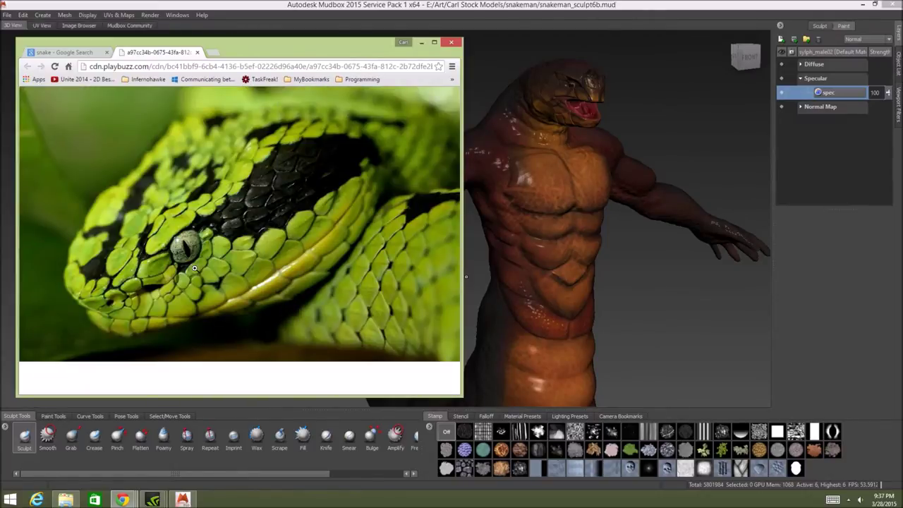
{"action": "left_click", "coordinate": [281, 170]}
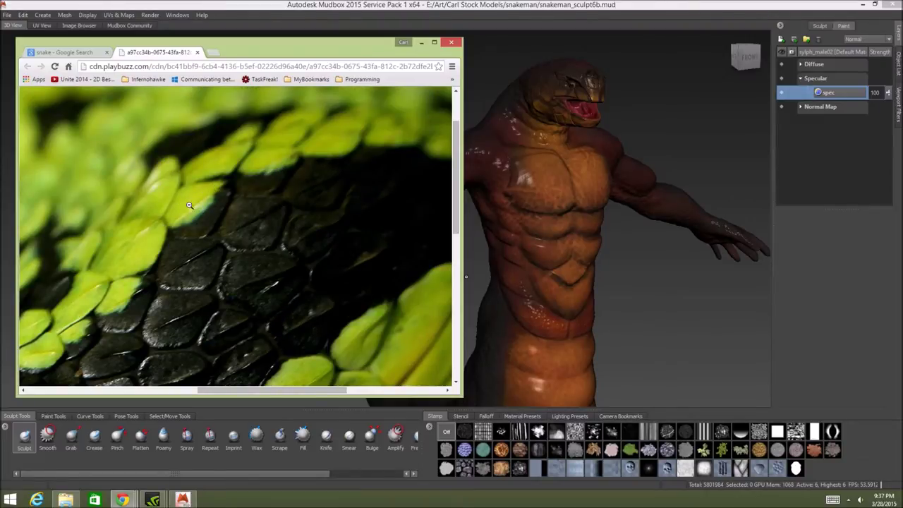
{"action": "left_click", "coordinate": [195, 227]}
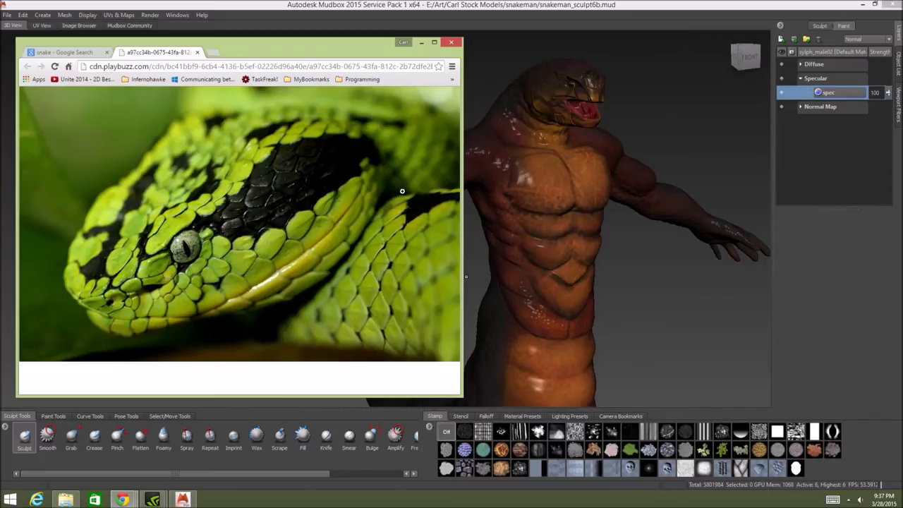
- Switch back to Mudbox and display the snakeman's sculpt layers in place of the paint layers
{"action": "left_click", "coordinate": [400, 3]}
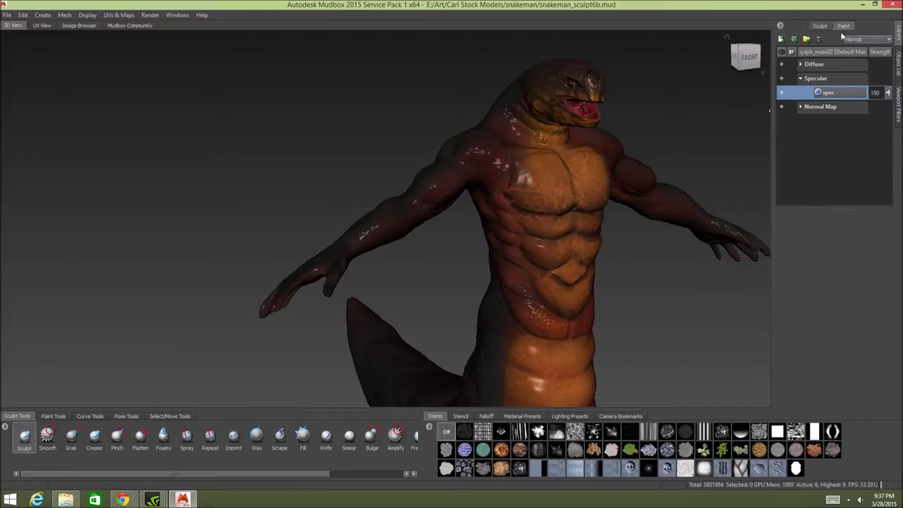
{"action": "left_click", "coordinate": [820, 26]}
{"action": "left_click", "coordinate": [843, 26]}
{"action": "left_click", "coordinate": [822, 26]}
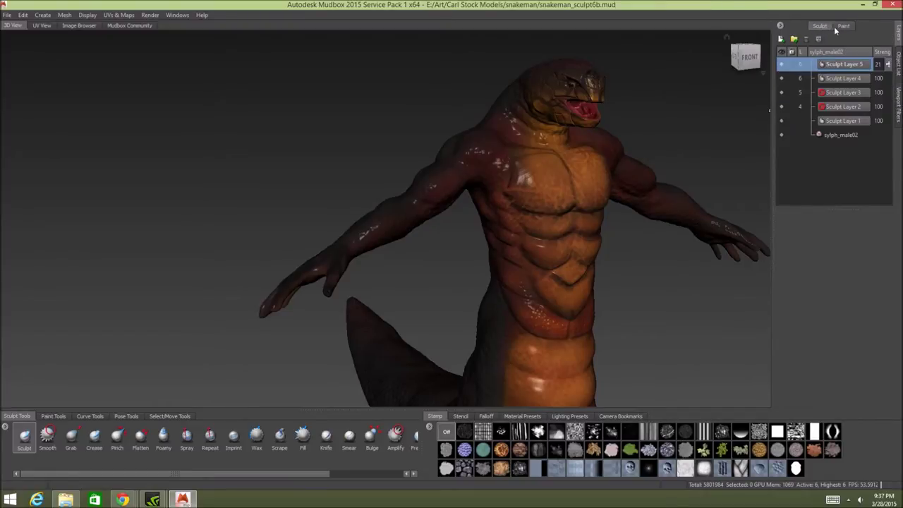
- Switch from the sculpt layers back to the paint layers and select the Paint Brush tool
{"action": "left_click", "coordinate": [842, 27]}
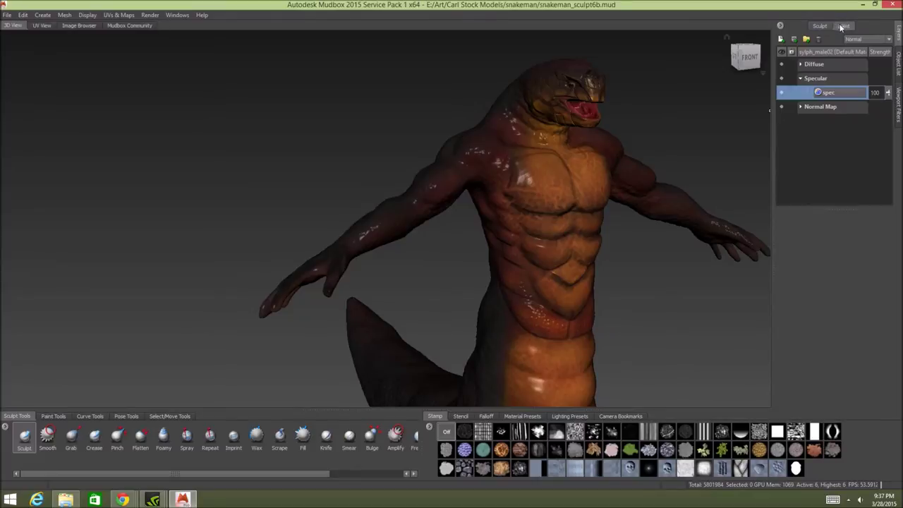
{"action": "left_click", "coordinate": [51, 416]}
{"action": "left_click", "coordinate": [34, 438]}
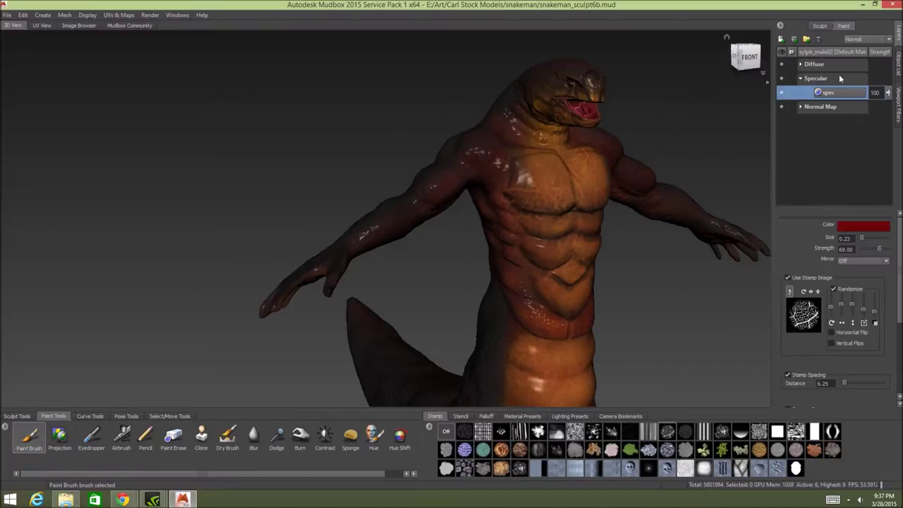
- Hide Paint Layer 1 and the spec layer, and expand the Normal Map channel
{"action": "left_click", "coordinate": [817, 66]}
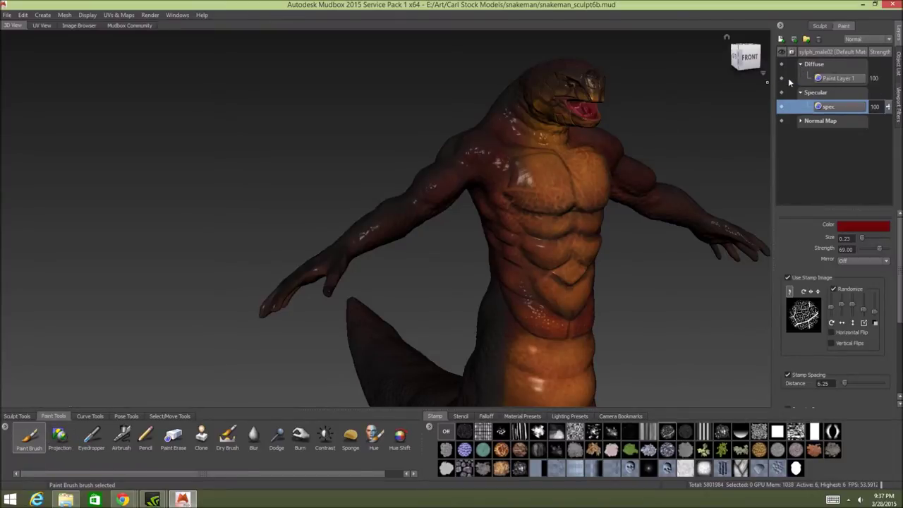
{"action": "left_click", "coordinate": [781, 78]}
{"action": "left_click", "coordinate": [782, 107]}
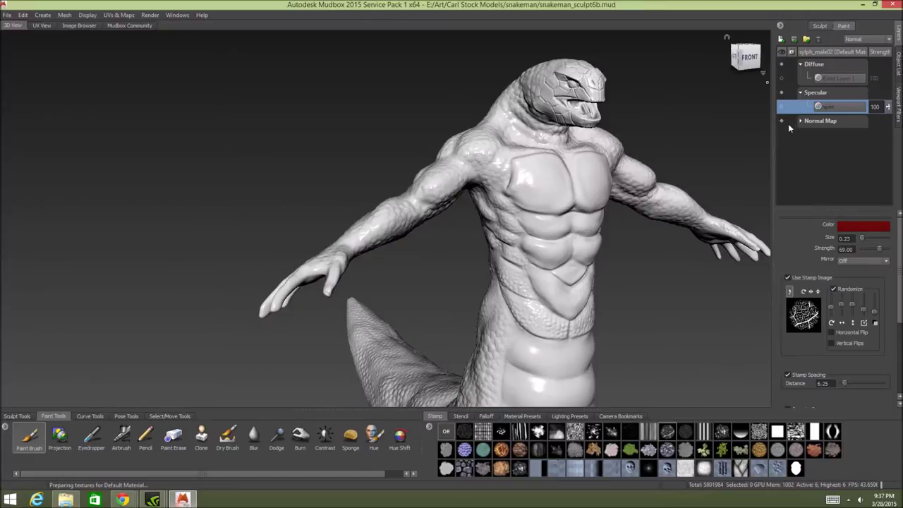
{"action": "left_click", "coordinate": [800, 121]}
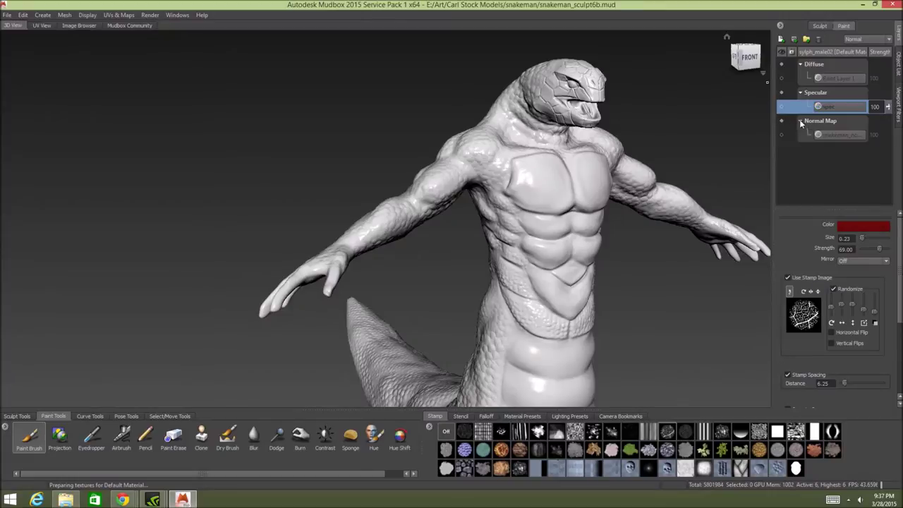
{"action": "right_click", "coordinate": [830, 66]}
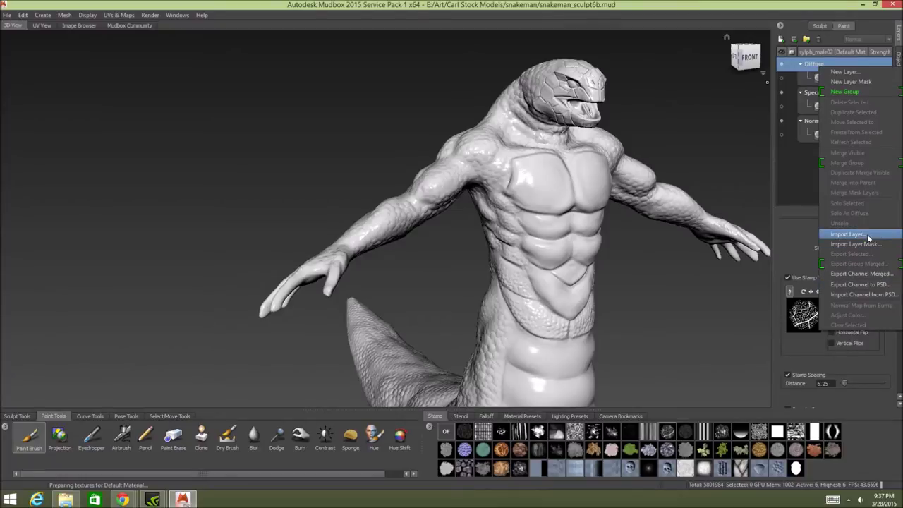
{"action": "left_click", "coordinate": [542, 5]}
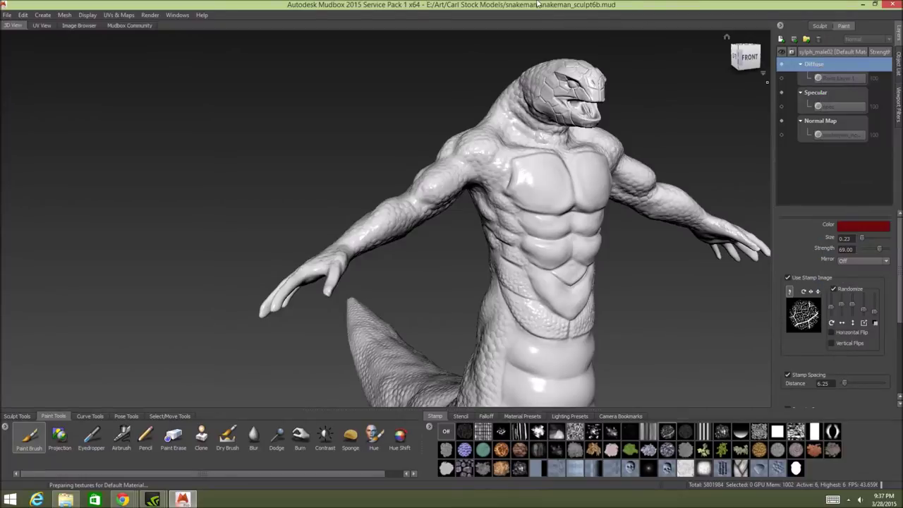
{"action": "left_click", "coordinate": [120, 17]}
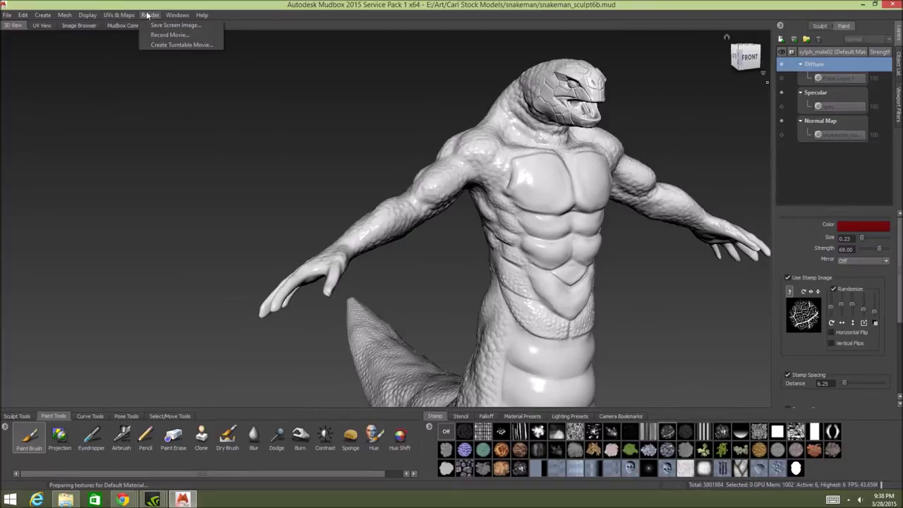
{"action": "mouse_move", "coordinate": [69, 17]}
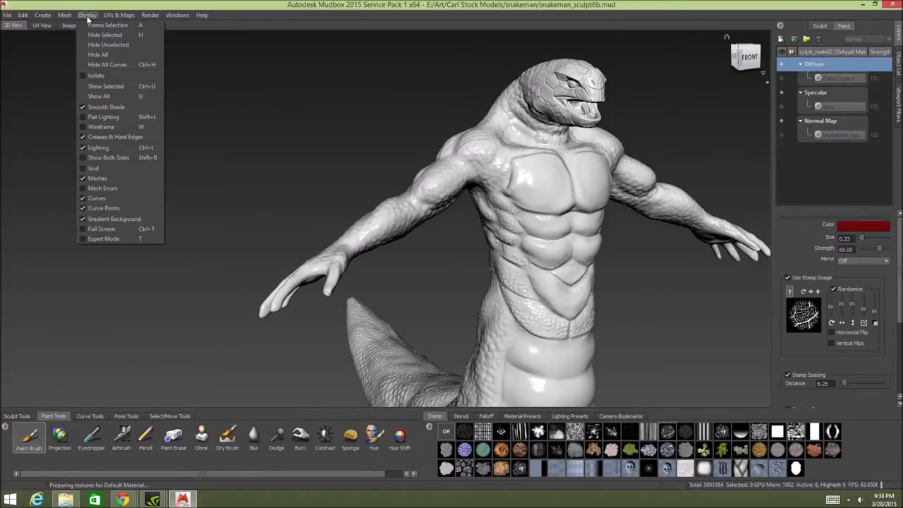
- Make Paint Layer 1 visible again and duplicate it within the Diffuse channel
{"action": "left_click", "coordinate": [835, 77]}
{"action": "left_click", "coordinate": [781, 78]}
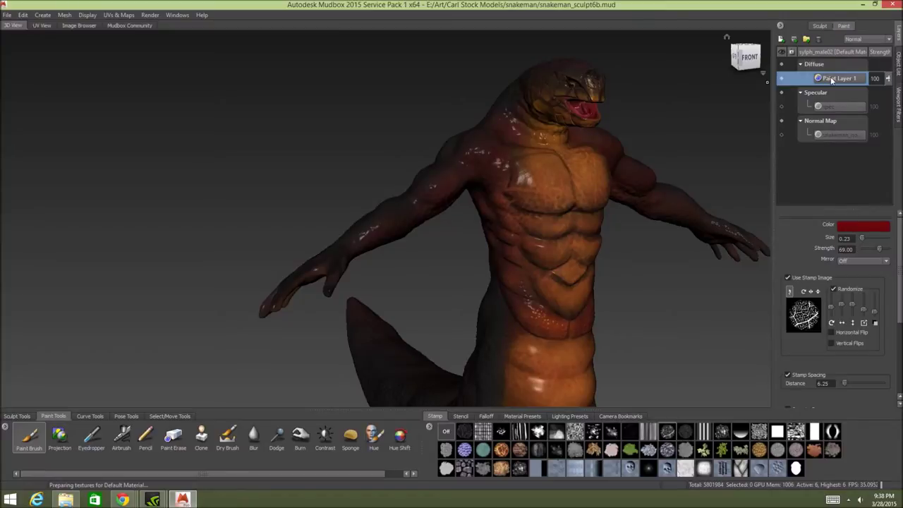
{"action": "right_click", "coordinate": [832, 81]}
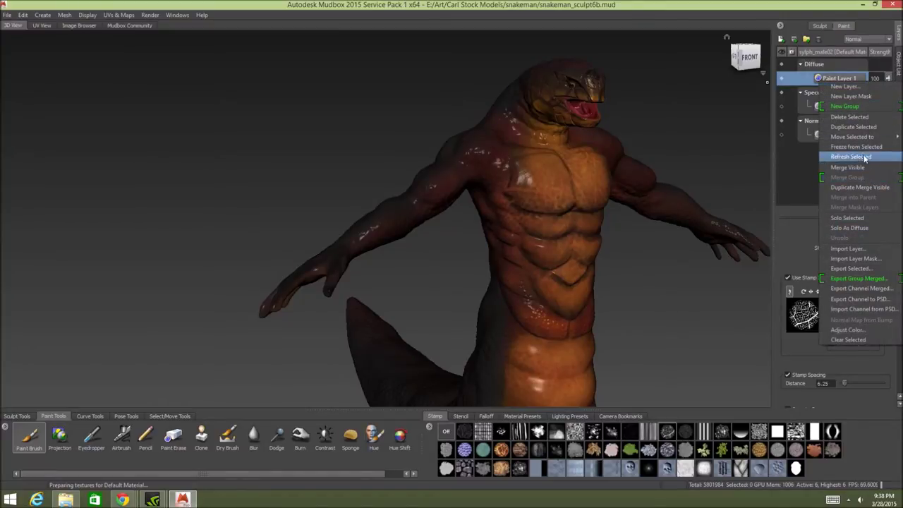
{"action": "left_click", "coordinate": [865, 127]}
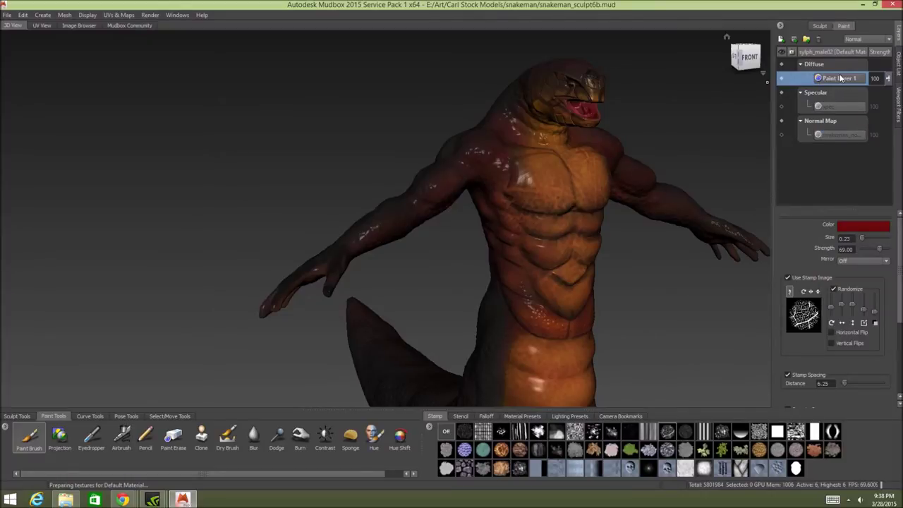
- Hide the duplicated paint layer and select the original Paint Layer 1
{"action": "left_click", "coordinate": [781, 79]}
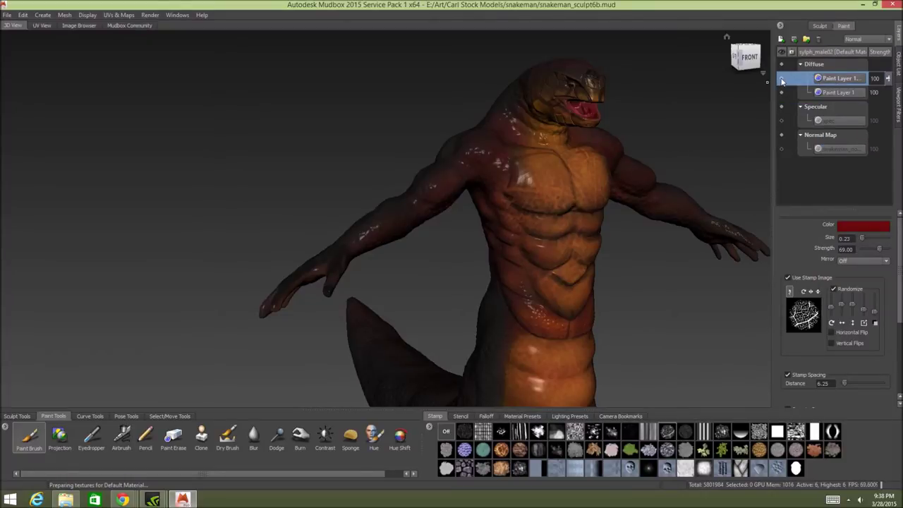
{"action": "left_click", "coordinate": [782, 79]}
{"action": "left_click", "coordinate": [837, 93]}
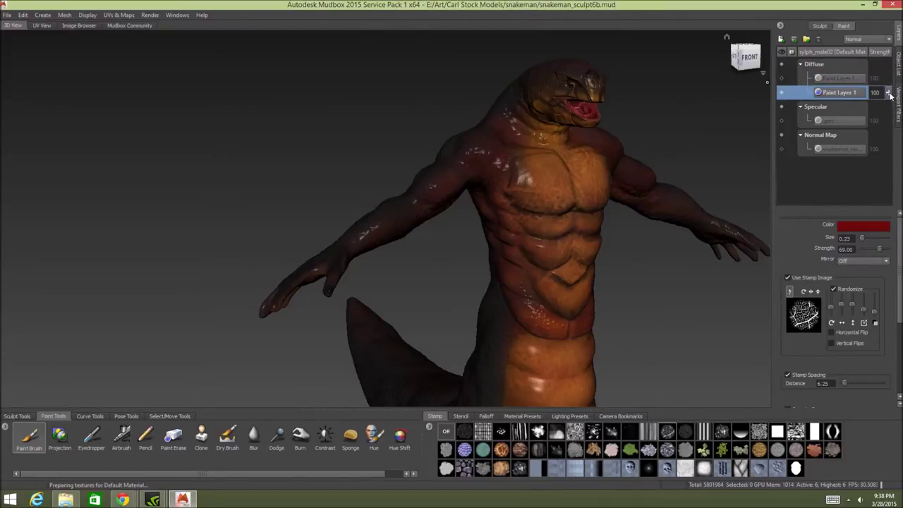
- Turn off the Paint Brush's stamp image and set its color to dark green
{"action": "scroll", "coordinate": [487, 189], "scroll_direction": "down", "scroll_amount": 4}
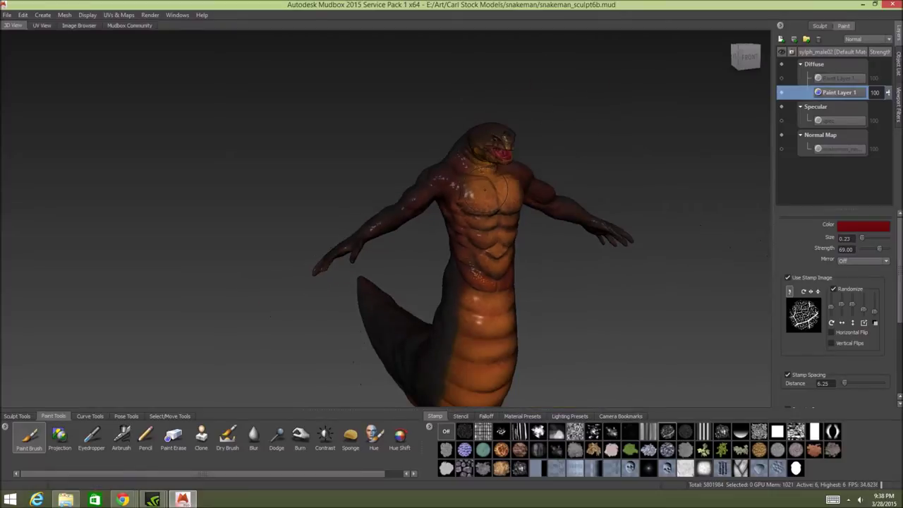
{"action": "middle_click_drag", "start_coordinate": [487, 189], "coordinate": [459, 132], "text": "alt"}
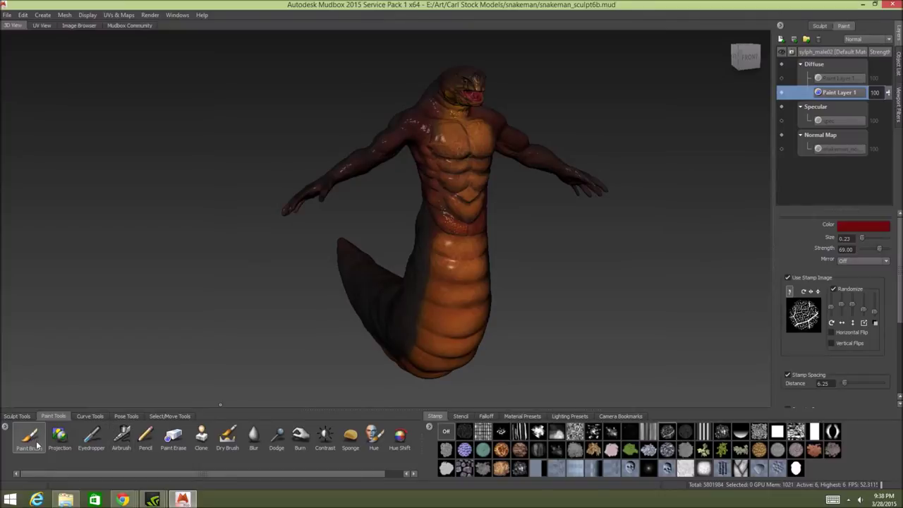
{"action": "left_click", "coordinate": [788, 278]}
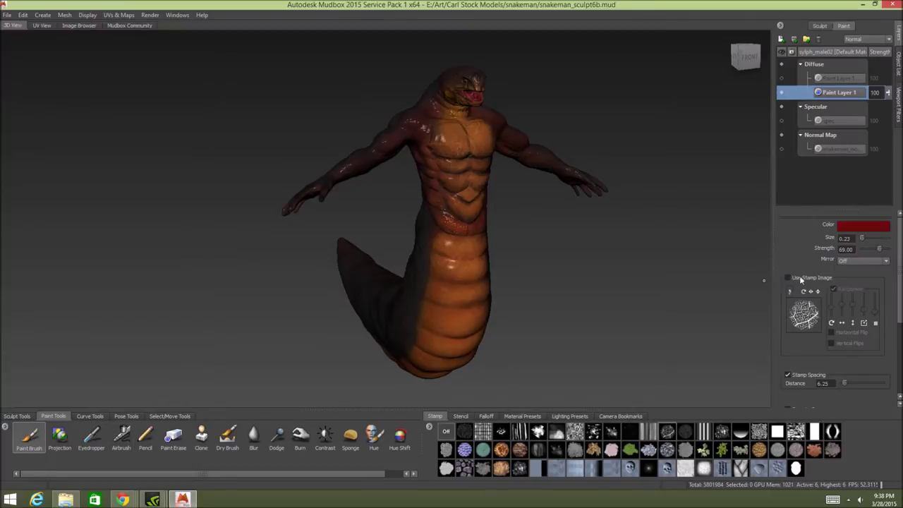
{"action": "left_click", "coordinate": [863, 227]}
{"action": "left_click", "coordinate": [505, 146]}
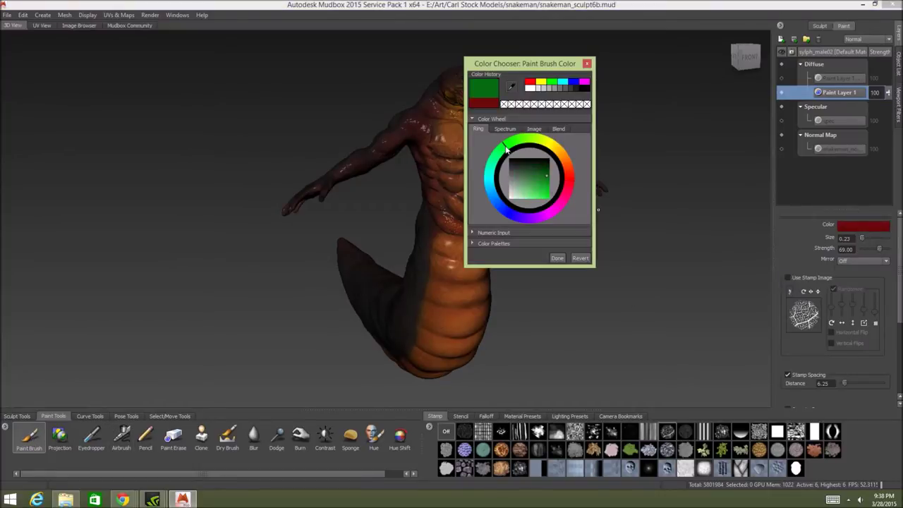
{"action": "left_click_drag", "start_coordinate": [539, 171], "coordinate": [550, 168]}
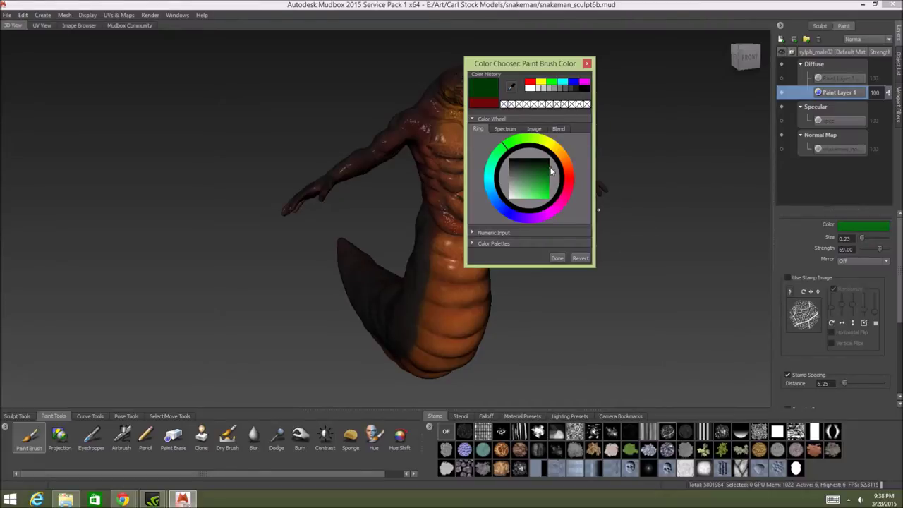
{"action": "left_click", "coordinate": [558, 258]}
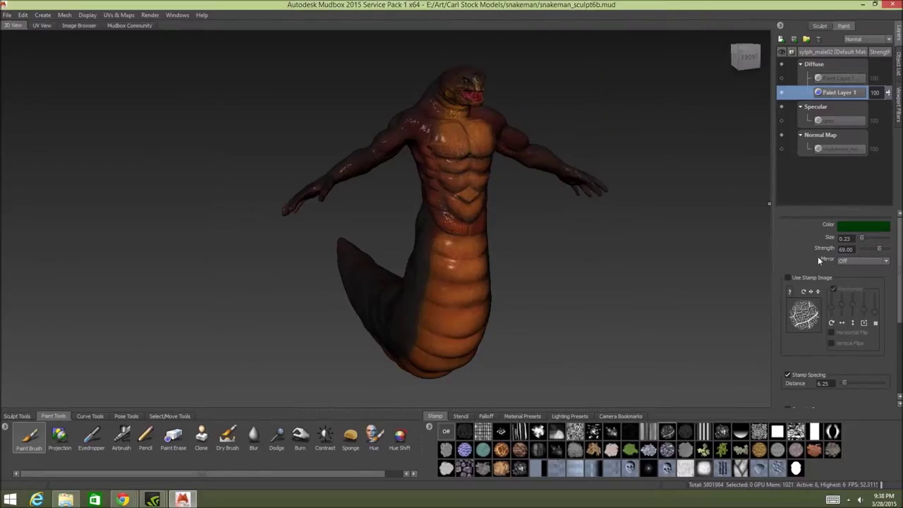
- Set the brush size to 1.02 and strength to 100, and paint the front of the snakeman's body dark green
{"action": "left_click_drag", "start_coordinate": [860, 238], "coordinate": [872, 238]}
{"action": "left_click_drag", "start_coordinate": [458, 224], "coordinate": [409, 224]}
{"action": "left_click_drag", "start_coordinate": [880, 249], "coordinate": [893, 250]}
{"action": "mouse_move", "coordinate": [436, 286]}
{"action": "left_mouse_down"}
{"action": "mouse_move", "coordinate": [445, 148]}
{"action": "mouse_move", "coordinate": [472, 113]}
{"action": "left_mouse_up"}
{"action": "left_click_drag", "start_coordinate": [505, 257], "coordinate": [311, 300]}
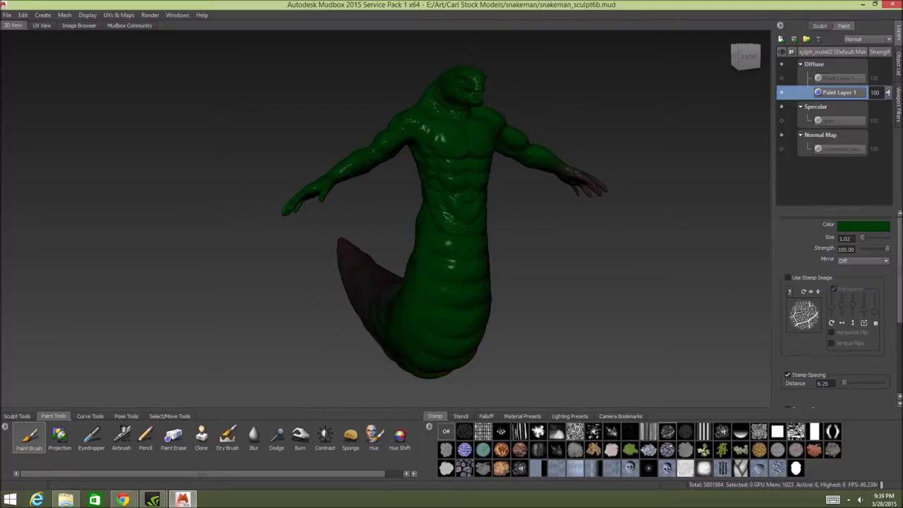
- Cover the snakeman's remaining unpainted back, arms and tail with dark green and check the coverage from several sides
{"action": "left_click_drag", "start_coordinate": [420, 337], "coordinate": [601, 346], "text": "alt"}
{"action": "mouse_move", "coordinate": [287, 155]}
{"action": "left_mouse_down", "text": "alt"}
{"action": "mouse_move", "coordinate": [282, 125]}
{"action": "mouse_move", "coordinate": [342, 88]}
{"action": "mouse_move", "coordinate": [409, 106]}
{"action": "left_mouse_up", "text": "alt"}
{"action": "mouse_move", "coordinate": [388, 277]}
{"action": "left_mouse_down"}
{"action": "mouse_move", "coordinate": [304, 283]}
{"action": "mouse_move", "coordinate": [434, 310]}
{"action": "left_mouse_up"}
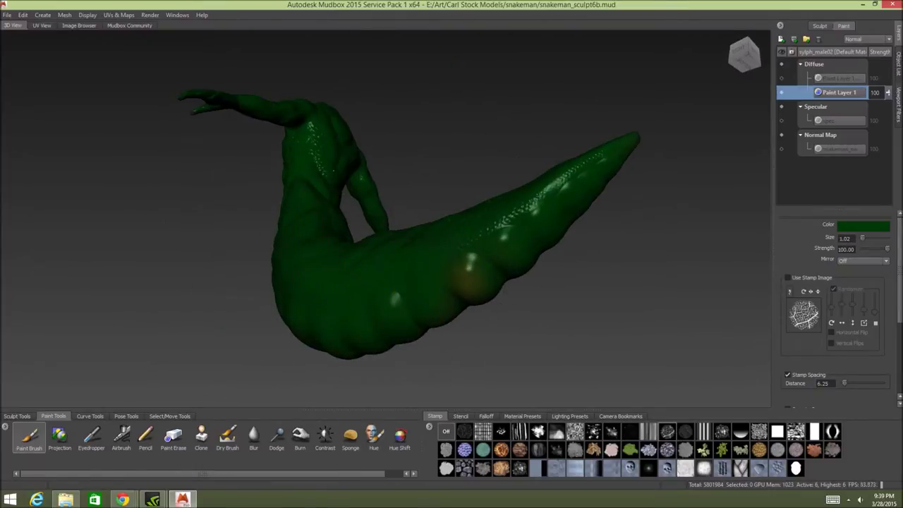
{"action": "left_click_drag", "start_coordinate": [362, 126], "coordinate": [559, 175], "text": "alt"}
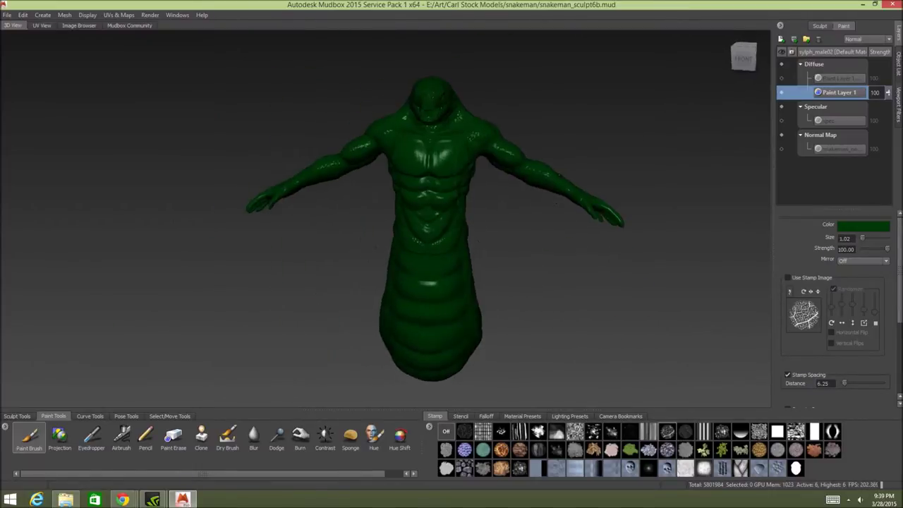
{"action": "left_click_drag", "start_coordinate": [430, 166], "coordinate": [552, 194], "text": "alt"}
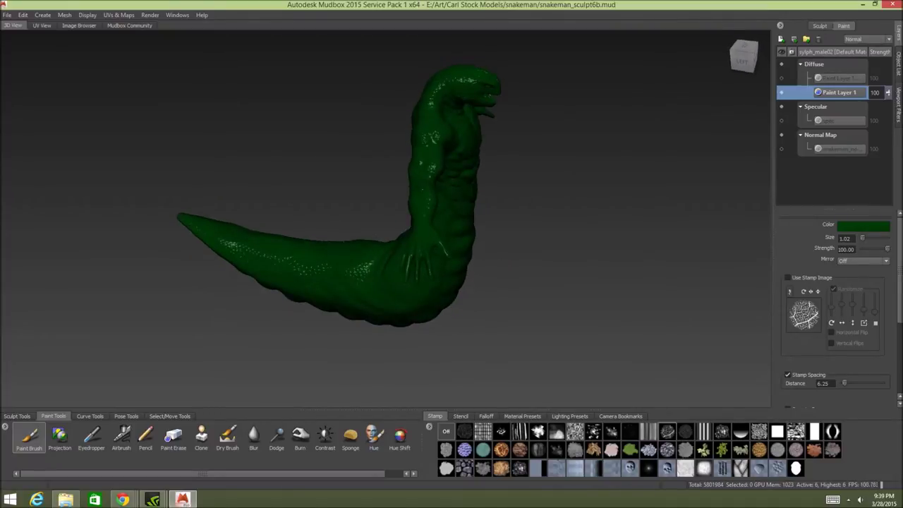
{"action": "left_click_drag", "start_coordinate": [405, 214], "coordinate": [288, 211], "text": "alt"}
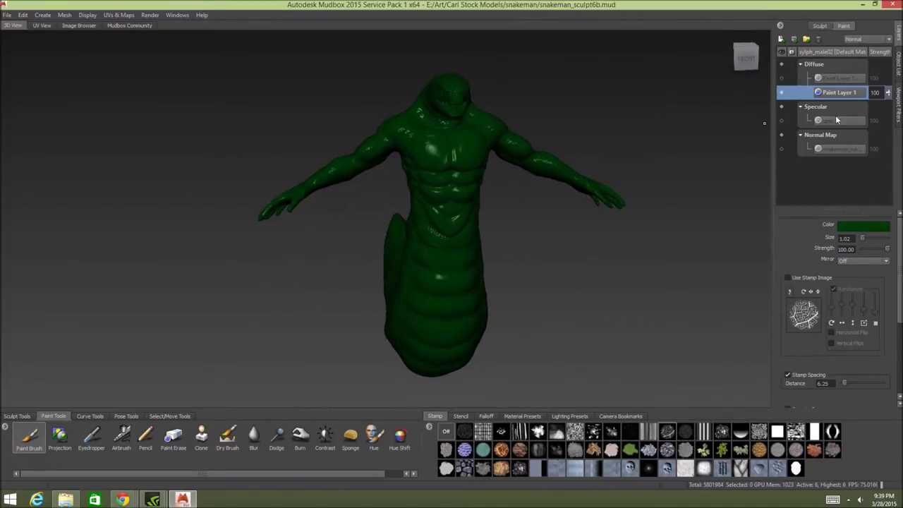
- Hide Paint Layer 1, try the pink material preset on the snakeman, and view the result from different angles
{"action": "left_click", "coordinate": [782, 93]}
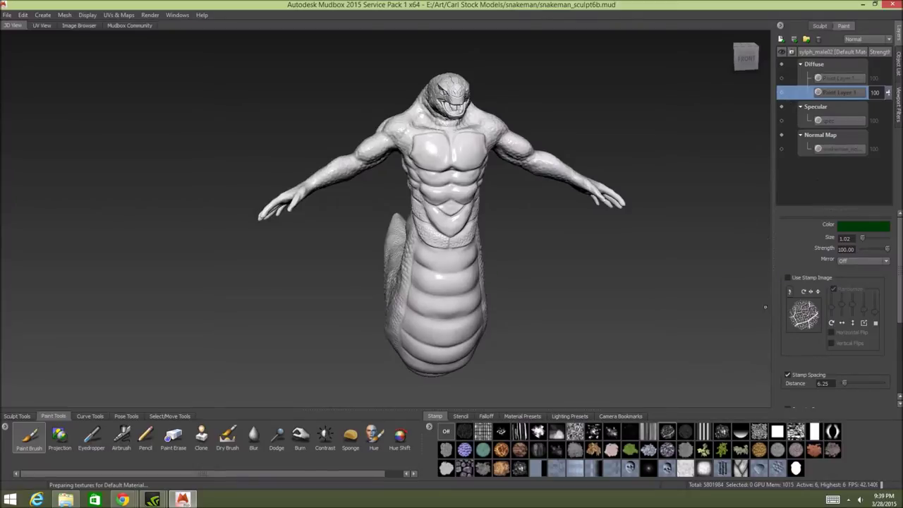
{"action": "left_click", "coordinate": [538, 417]}
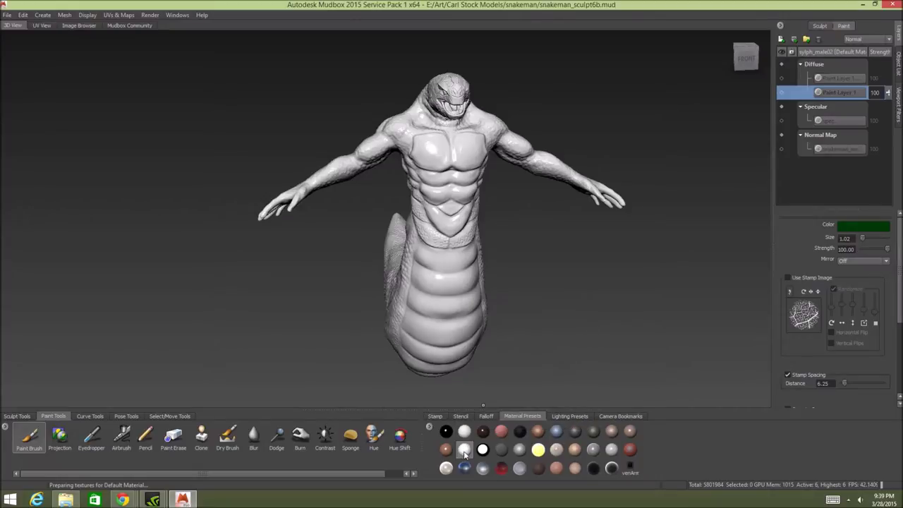
{"action": "mouse_move", "coordinate": [466, 455]}
{"action": "left_click_drag", "start_coordinate": [501, 266], "coordinate": [369, 215], "text": "alt"}
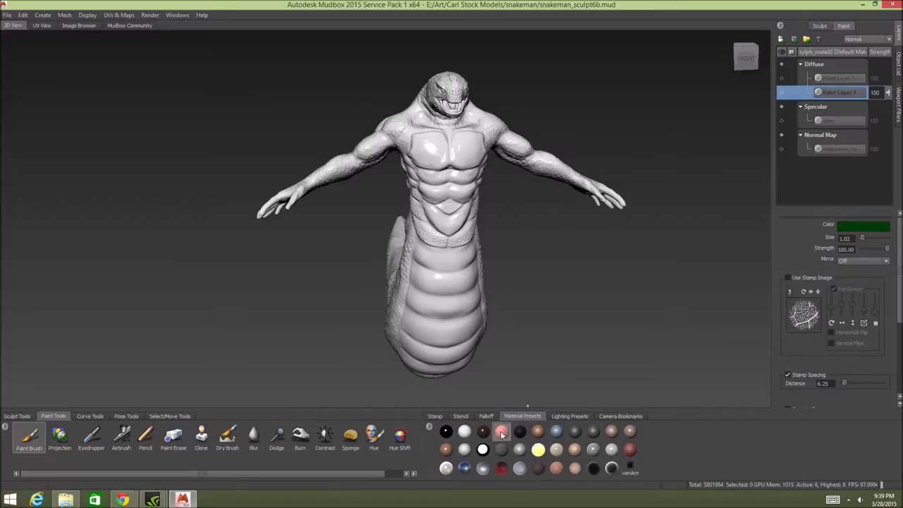
{"action": "left_click", "coordinate": [454, 319]}
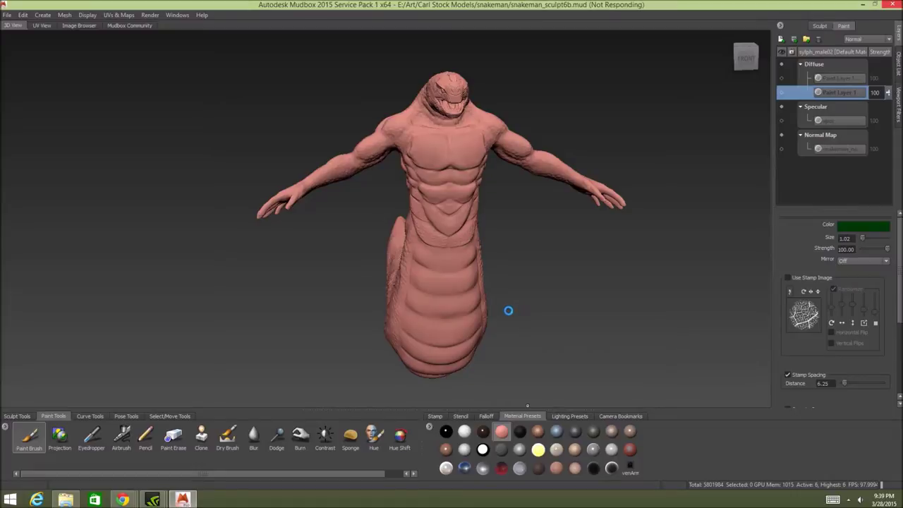
{"action": "left_click_drag", "start_coordinate": [507, 316], "coordinate": [561, 316], "text": "alt"}
{"action": "left_click_drag", "start_coordinate": [506, 317], "coordinate": [459, 339], "text": "alt"}
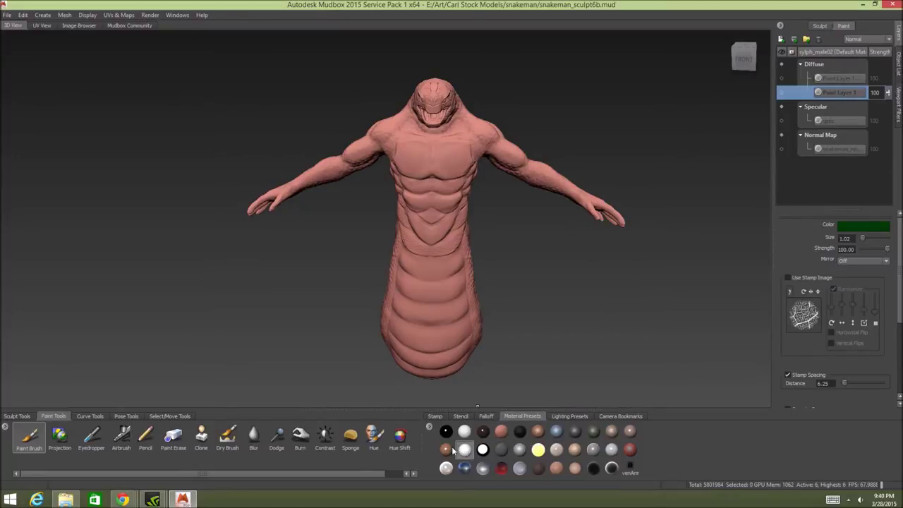
- Apply the white material preset in the second row to the snakeman and make Paint Layer 1 visible again
{"action": "left_click", "coordinate": [465, 451]}
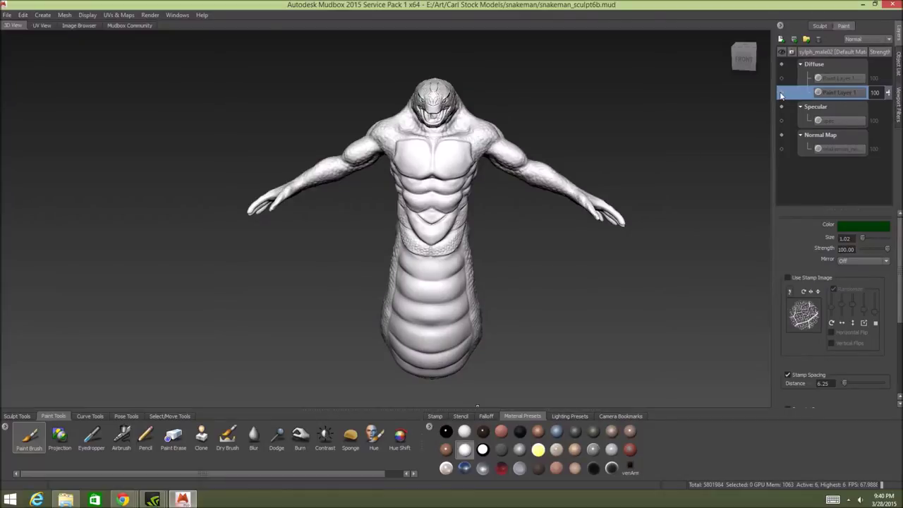
{"action": "left_click", "coordinate": [782, 93]}
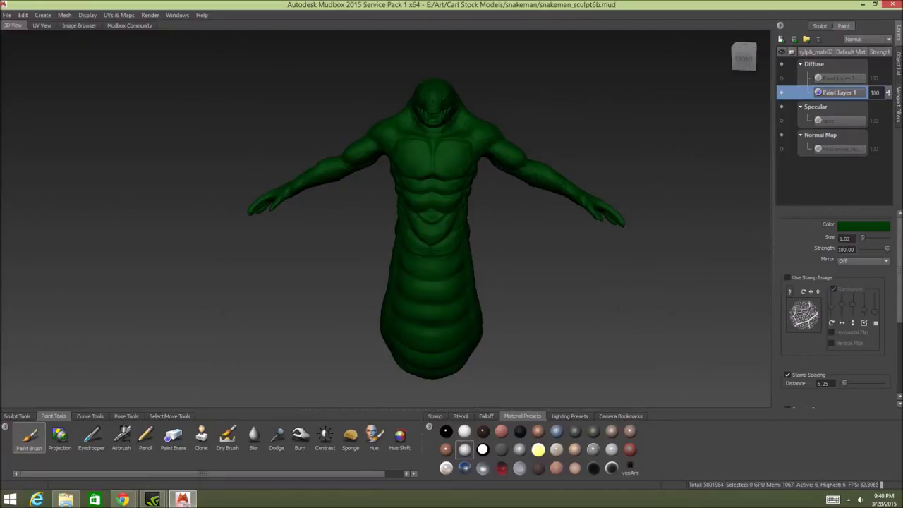
{"action": "left_click_drag", "start_coordinate": [590, 207], "coordinate": [519, 206], "text": "alt"}
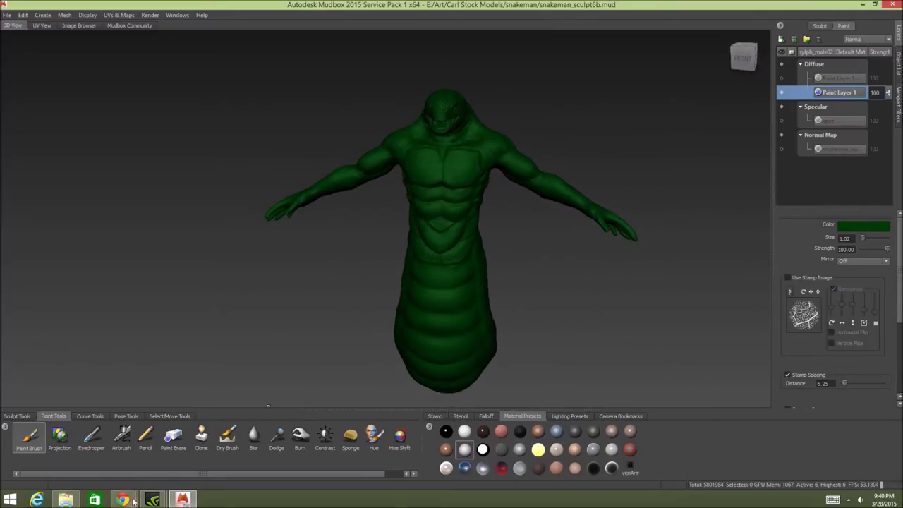
- Switch to Chrome and return from the full-size snake image to the snake image search results
{"action": "mouse_move", "coordinate": [123, 499]}
{"action": "left_click", "coordinate": [267, 444]}
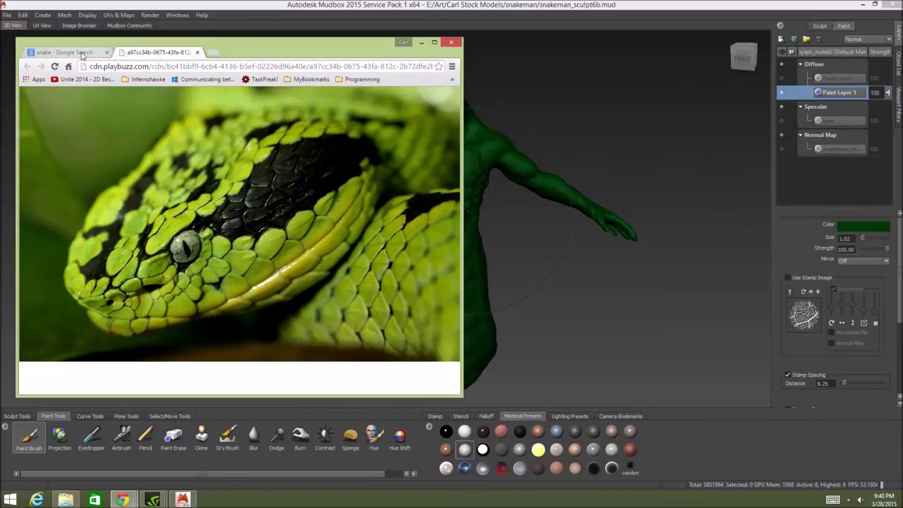
{"action": "left_click", "coordinate": [78, 54]}
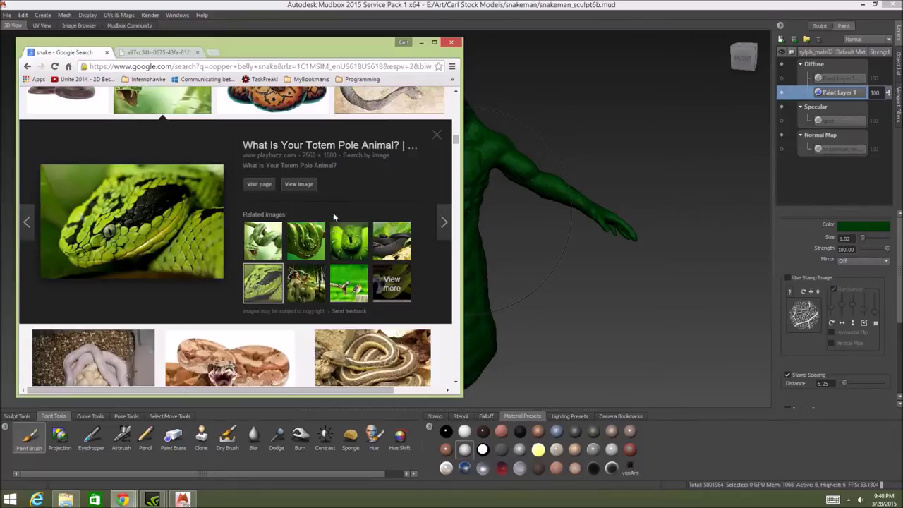
- Compare several snake reference photos, reopen the close-up of the green and black snake head, and switch back to Mudbox
{"action": "left_click", "coordinate": [348, 247]}
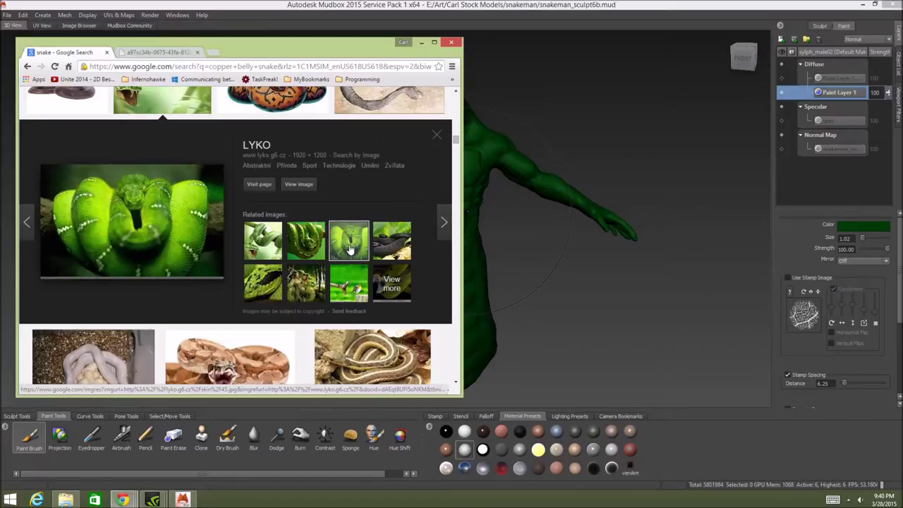
{"action": "left_click", "coordinate": [439, 233]}
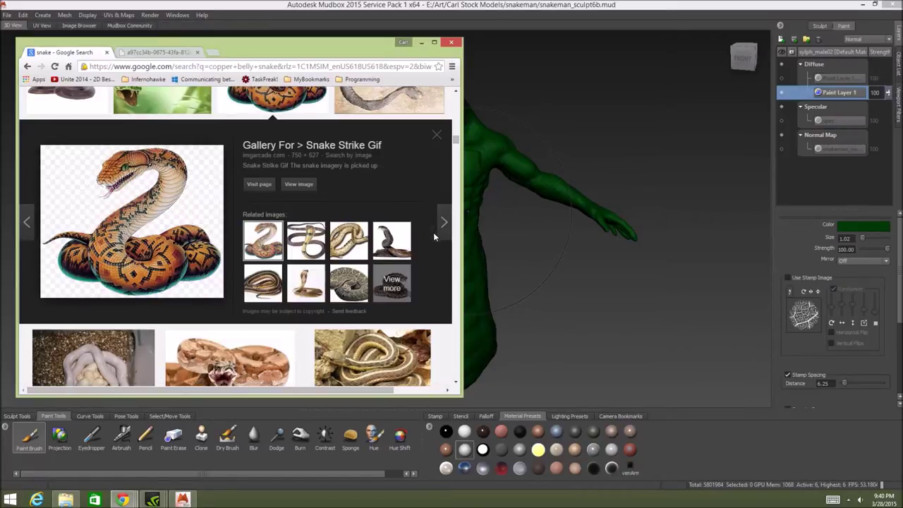
{"action": "left_click", "coordinate": [438, 233]}
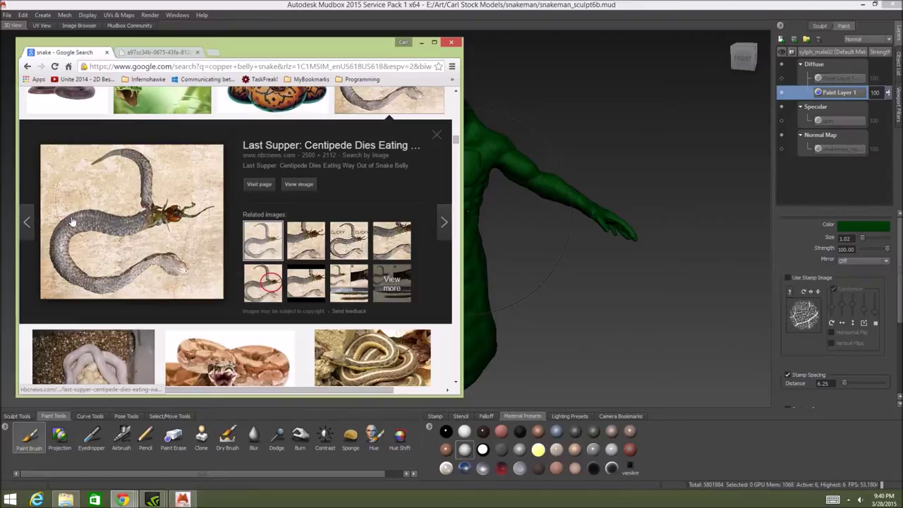
{"action": "left_click", "coordinate": [28, 223]}
{"action": "left_click", "coordinate": [29, 223]}
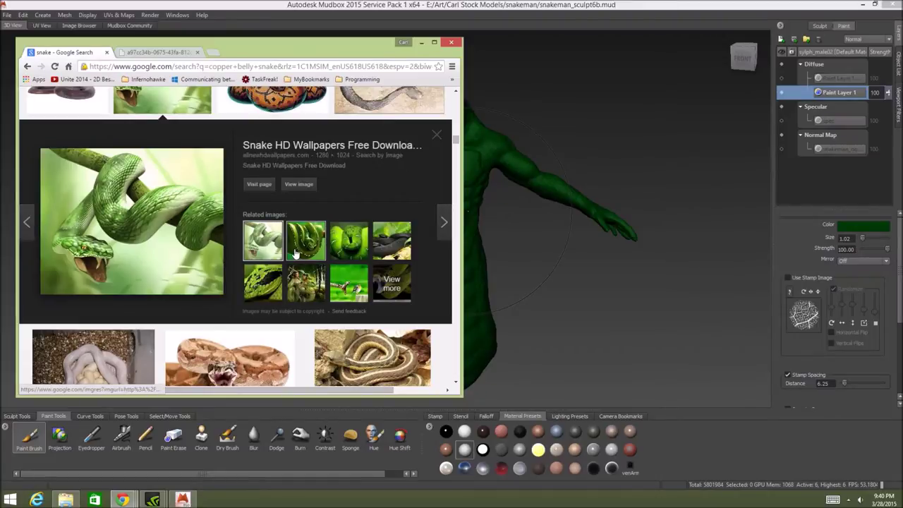
{"action": "left_click", "coordinate": [276, 286]}
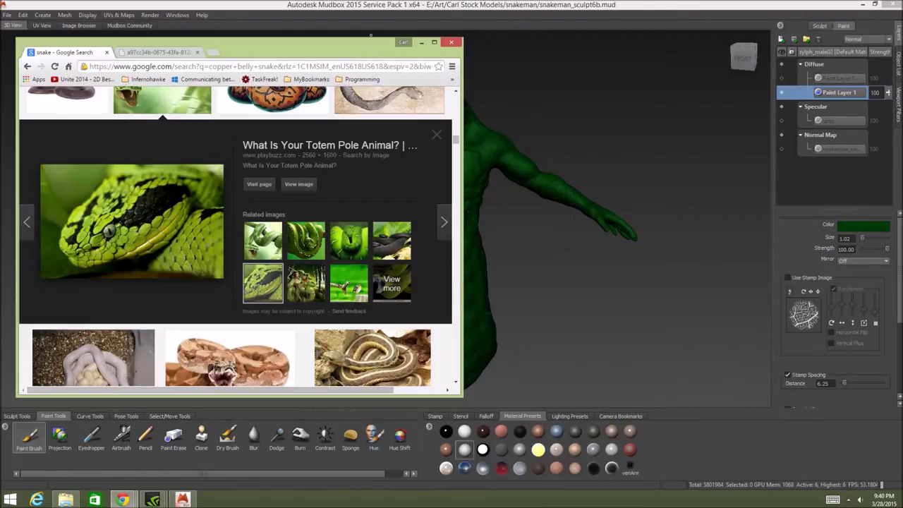
{"action": "left_click", "coordinate": [412, 6]}
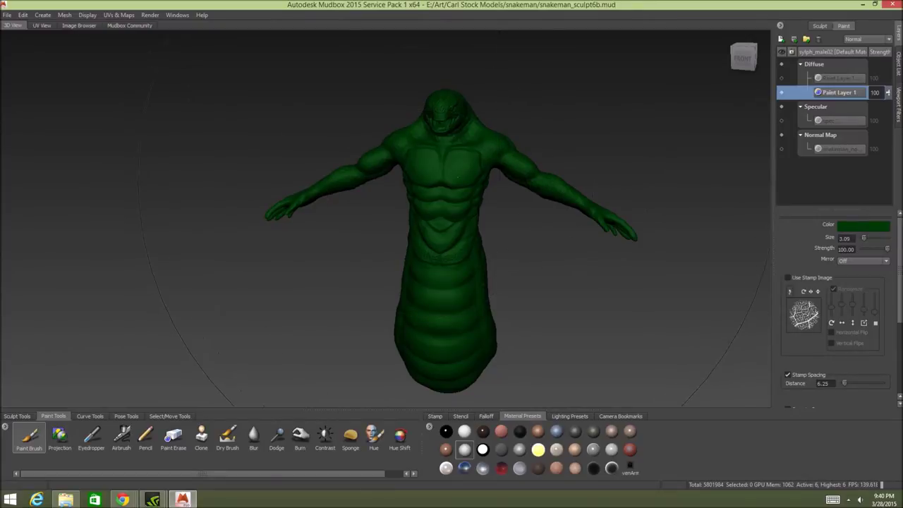
- Set the Paint Brush to a brighter green with a size of 0.62 and a strength of 11.10
{"action": "mouse_move", "coordinate": [453, 180]}
{"action": "left_mouse_down"}
{"action": "mouse_move", "coordinate": [416, 179]}
{"action": "mouse_move", "coordinate": [452, 179]}
{"action": "left_mouse_up"}
{"action": "left_click", "coordinate": [849, 227]}
{"action": "left_click_drag", "start_coordinate": [548, 194], "coordinate": [551, 197]}
{"action": "left_click", "coordinate": [561, 273]}
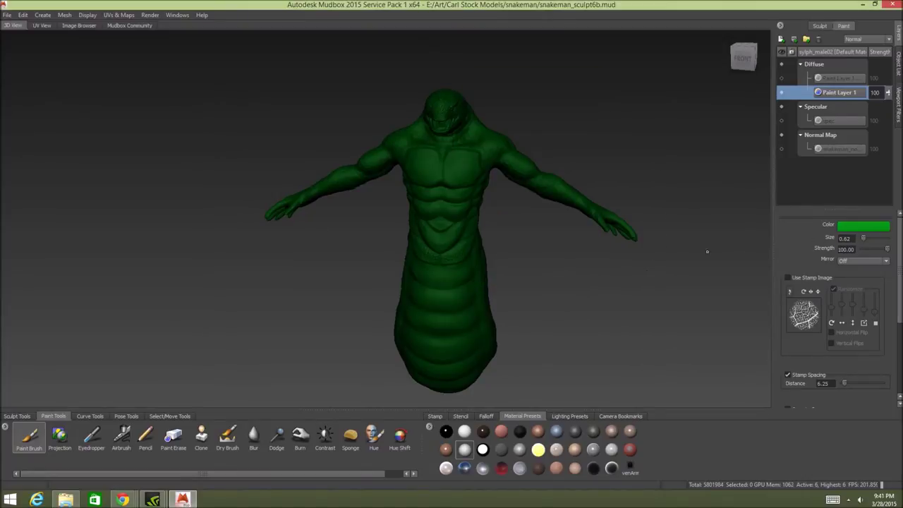
{"action": "left_click_drag", "start_coordinate": [886, 249], "coordinate": [870, 250]}
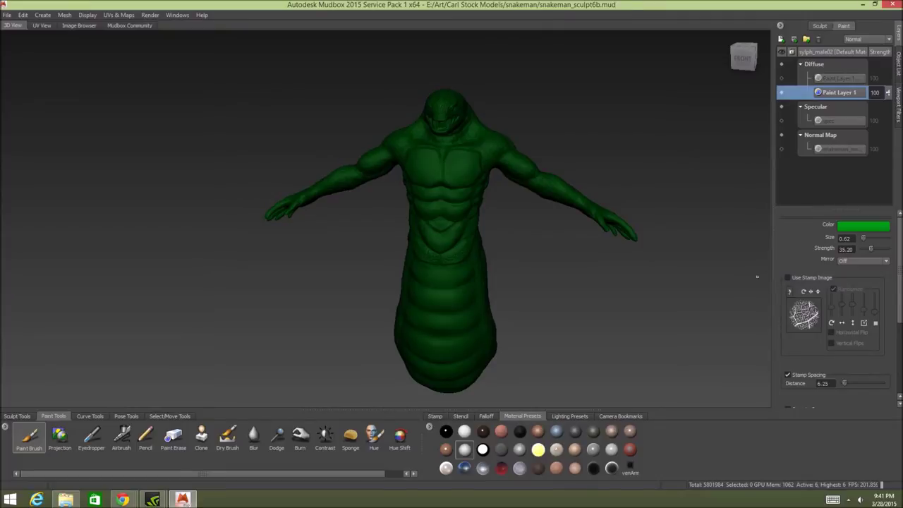
{"action": "left_click_drag", "start_coordinate": [871, 249], "coordinate": [865, 249]}
- Mirror the brush across X and paint a soft brighter green over the snakeman's chest and abdominal muscles
{"action": "right_click_drag", "start_coordinate": [497, 182], "coordinate": [635, 170], "text": "alt"}
{"action": "middle_click_drag", "start_coordinate": [635, 170], "coordinate": [449, 235], "text": "alt"}
{"action": "mouse_move", "coordinate": [449, 234]}
{"action": "left_mouse_down", "text": "alt"}
{"action": "mouse_move", "coordinate": [403, 240]}
{"action": "mouse_move", "coordinate": [458, 233]}
{"action": "left_mouse_up", "text": "alt"}
{"action": "left_click", "coordinate": [886, 261]}
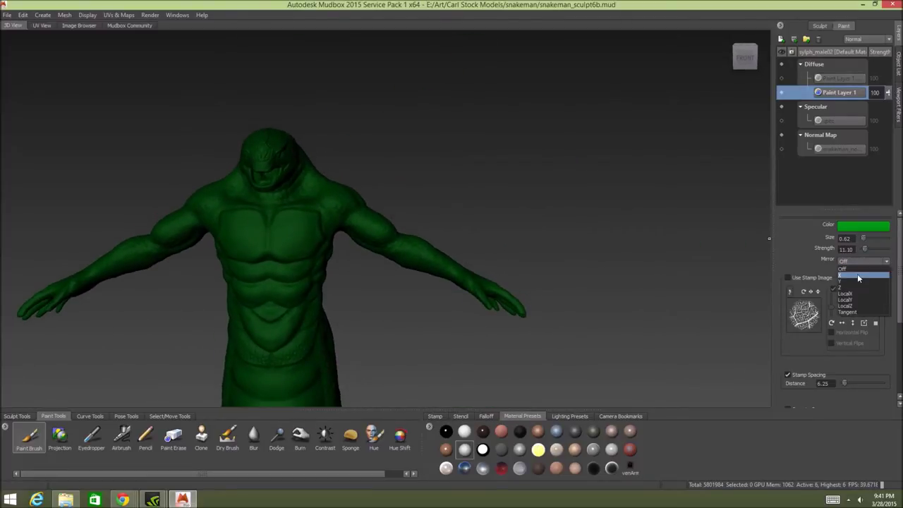
{"action": "left_click", "coordinate": [855, 278]}
{"action": "middle_click_drag", "start_coordinate": [247, 219], "coordinate": [466, 203], "text": "alt"}
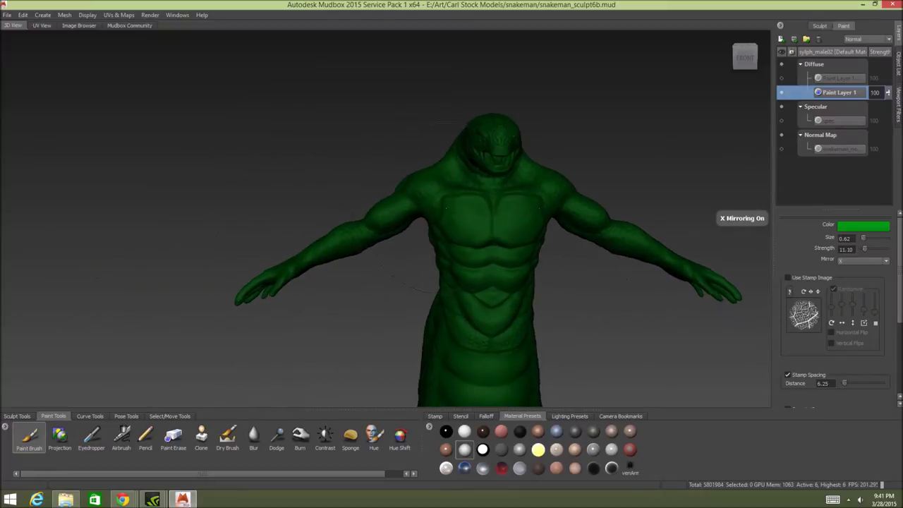
{"action": "left_click_drag", "start_coordinate": [465, 203], "coordinate": [437, 207], "text": "alt"}
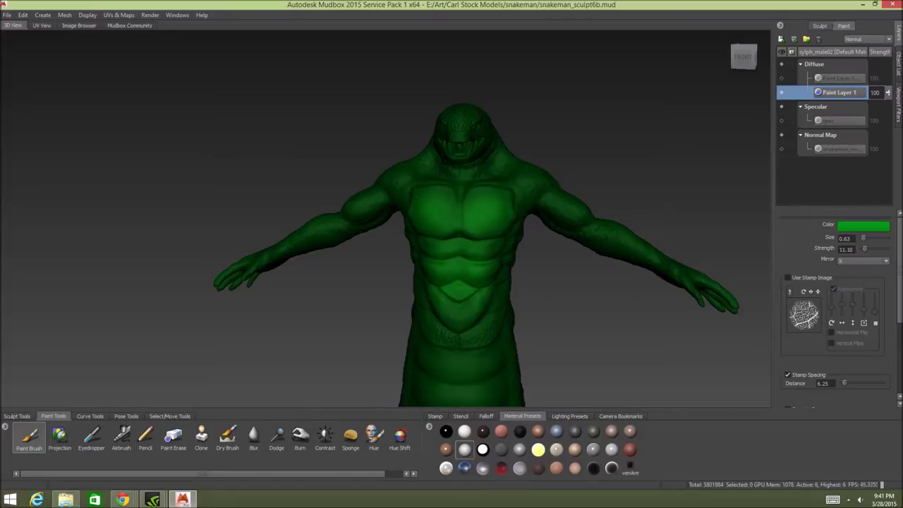
- Paint the brighter green over the belly plates on the front of the lower body, up to the waist
{"action": "mouse_move", "coordinate": [472, 297]}
{"action": "middle_mouse_down", "text": "alt"}
{"action": "mouse_move", "coordinate": [487, 220]}
{"action": "mouse_move", "coordinate": [445, 102]}
{"action": "middle_mouse_up", "text": "alt"}
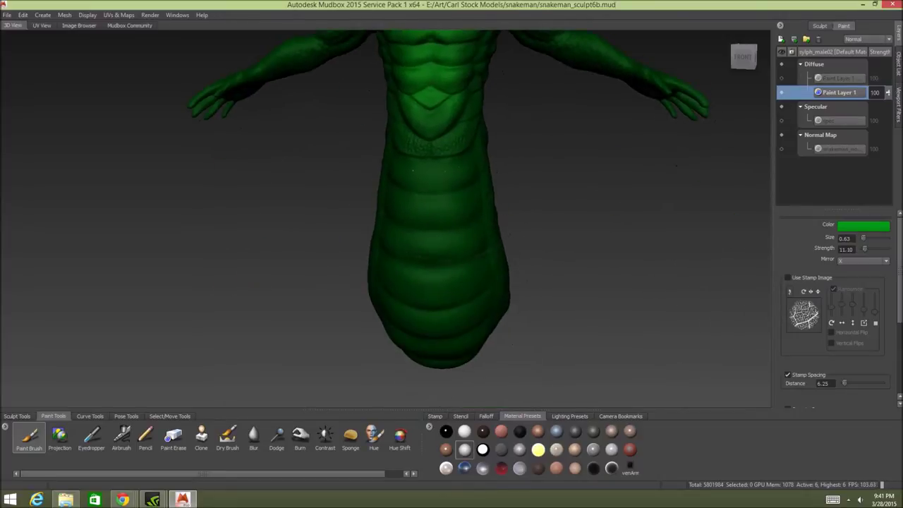
{"action": "left_click_drag", "start_coordinate": [421, 265], "coordinate": [476, 243], "text": "alt"}
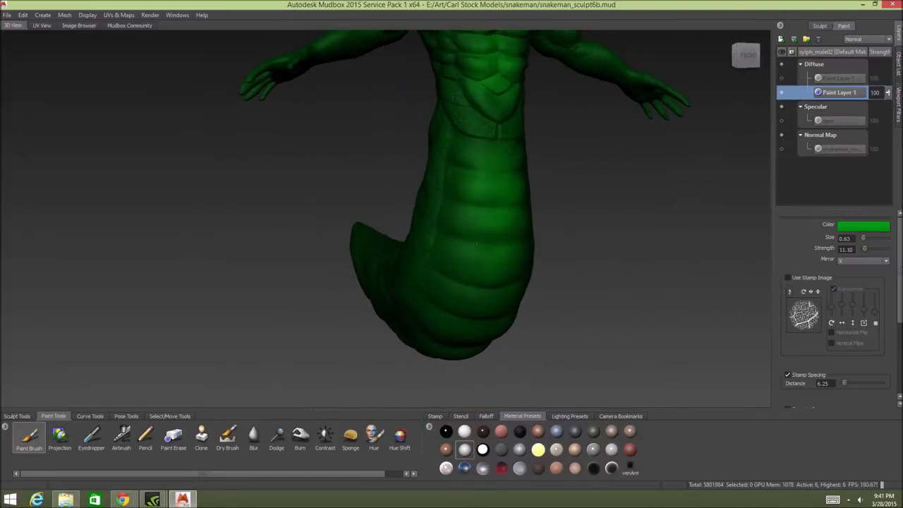
{"action": "mouse_move", "coordinate": [455, 201]}
{"action": "left_mouse_down"}
{"action": "mouse_move", "coordinate": [451, 254]}
{"action": "mouse_move", "coordinate": [494, 297]}
{"action": "mouse_move", "coordinate": [441, 272]}
{"action": "mouse_move", "coordinate": [470, 286]}
{"action": "mouse_move", "coordinate": [469, 194]}
{"action": "left_mouse_up"}
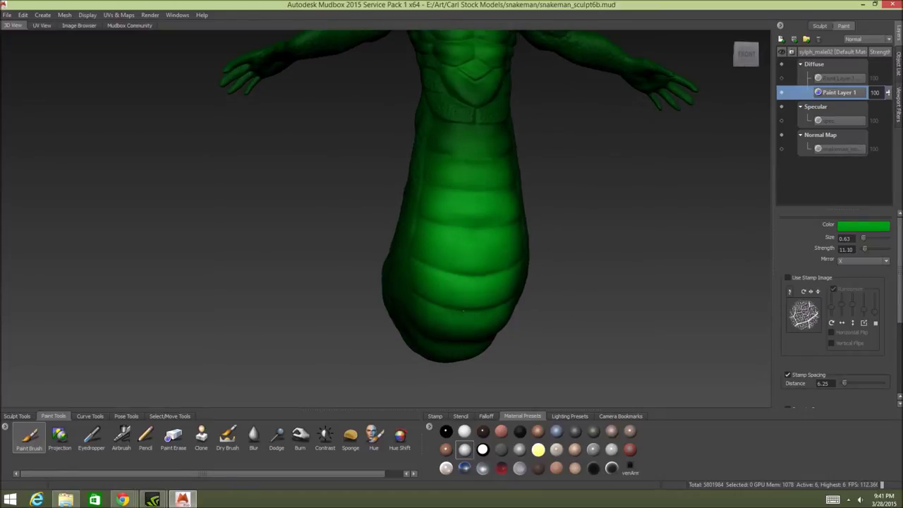
{"action": "mouse_move", "coordinate": [484, 241]}
{"action": "left_mouse_down", "text": "alt"}
{"action": "mouse_move", "coordinate": [473, 243]}
{"action": "mouse_move", "coordinate": [472, 258]}
{"action": "mouse_move", "coordinate": [457, 252]}
{"action": "left_mouse_up", "text": "alt"}
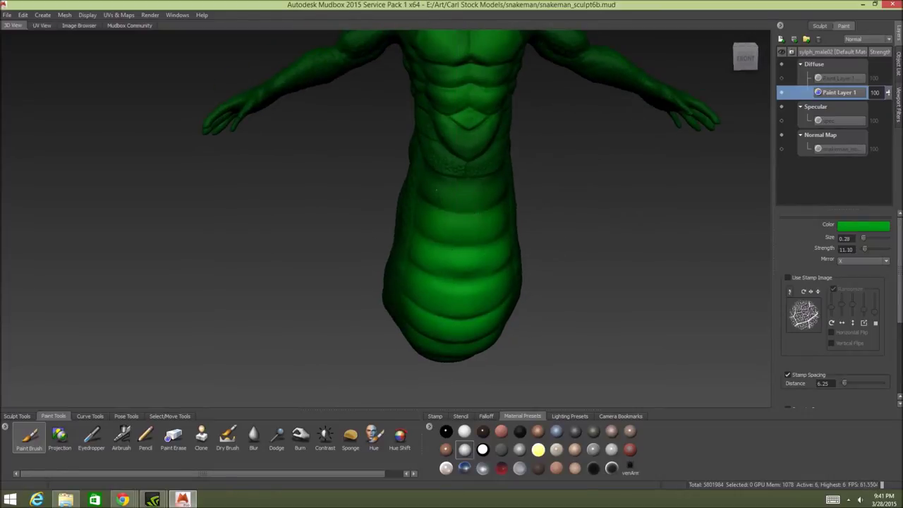
{"action": "mouse_move", "coordinate": [441, 184]}
{"action": "left_mouse_down"}
{"action": "mouse_move", "coordinate": [428, 188]}
{"action": "mouse_move", "coordinate": [463, 196]}
{"action": "left_mouse_up"}
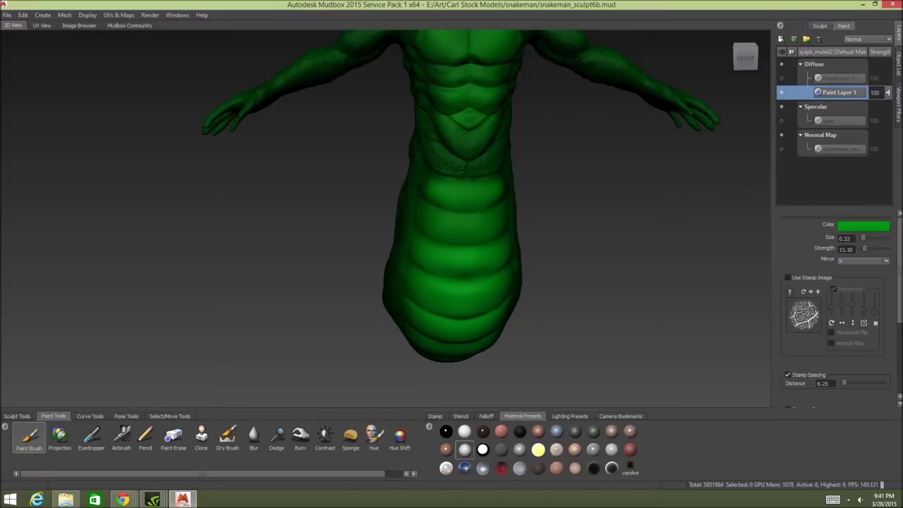
- Continue the brighter green along the underside plates of the tail down to its tip
{"action": "left_click_drag", "start_coordinate": [459, 272], "coordinate": [438, 171], "text": "alt"}
{"action": "mouse_move", "coordinate": [441, 204]}
{"action": "left_mouse_down"}
{"action": "mouse_move", "coordinate": [419, 206]}
{"action": "mouse_move", "coordinate": [433, 306]}
{"action": "mouse_move", "coordinate": [448, 325]}
{"action": "left_mouse_up"}
{"action": "middle_click_drag", "start_coordinate": [448, 325], "coordinate": [442, 198], "text": "alt"}
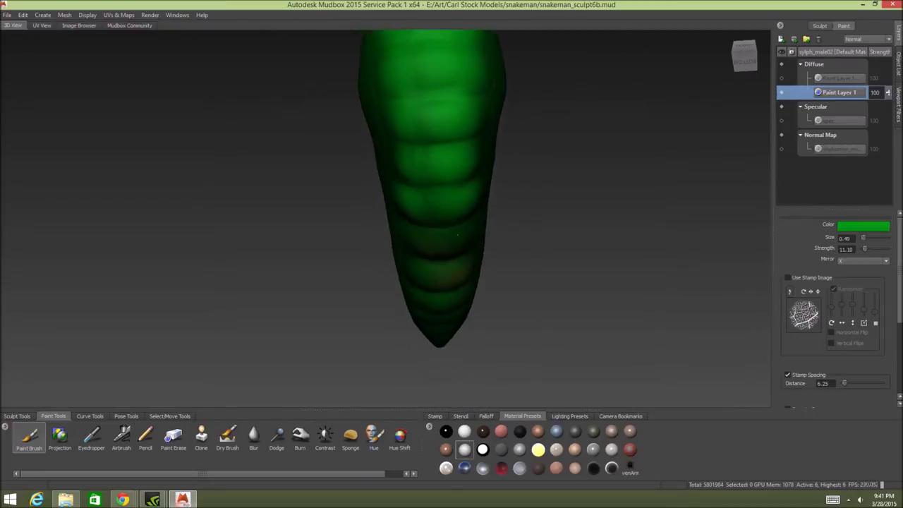
{"action": "mouse_move", "coordinate": [442, 198]}
{"action": "left_mouse_down", "text": "alt"}
{"action": "mouse_move", "coordinate": [419, 176]}
{"action": "mouse_move", "coordinate": [399, 182]}
{"action": "mouse_move", "coordinate": [427, 272]}
{"action": "mouse_move", "coordinate": [428, 316]}
{"action": "mouse_move", "coordinate": [421, 253]}
{"action": "left_mouse_up", "text": "alt"}
{"action": "left_click_drag", "start_coordinate": [425, 322], "coordinate": [425, 244], "text": "alt"}
{"action": "middle_click_drag", "start_coordinate": [425, 244], "coordinate": [398, 181], "text": "alt"}
{"action": "mouse_move", "coordinate": [397, 212]}
{"action": "left_mouse_down"}
{"action": "mouse_move", "coordinate": [409, 338]}
{"action": "mouse_move", "coordinate": [393, 335]}
{"action": "mouse_move", "coordinate": [403, 367]}
{"action": "left_mouse_up"}
{"action": "middle_click_drag", "start_coordinate": [395, 329], "coordinate": [384, 417], "text": "alt"}
{"action": "mouse_move", "coordinate": [429, 243]}
{"action": "left_mouse_down", "text": "alt"}
{"action": "mouse_move", "coordinate": [529, 229]}
{"action": "mouse_move", "coordinate": [413, 235]}
{"action": "mouse_move", "coordinate": [360, 222]}
{"action": "left_mouse_up", "text": "alt"}
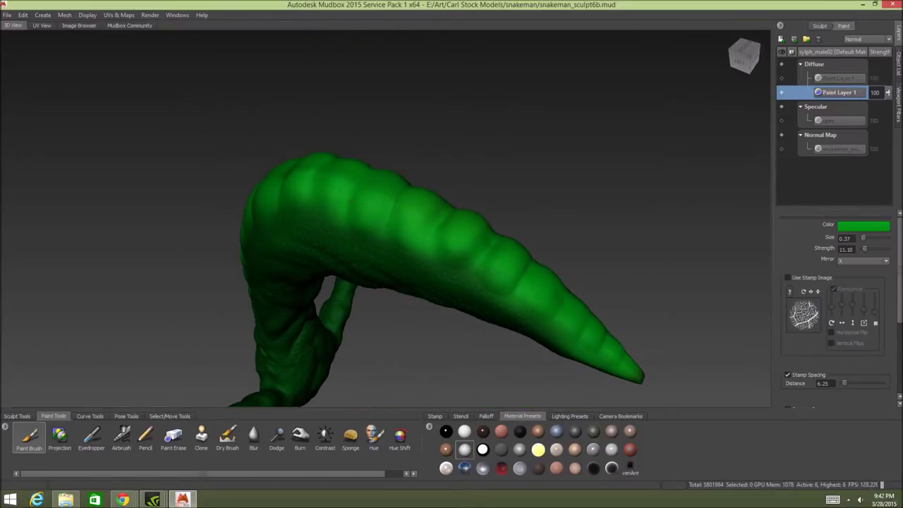
- Check how the brighter green is distributed across the UV layout, and return to the 3D view
{"action": "left_click", "coordinate": [40, 25]}
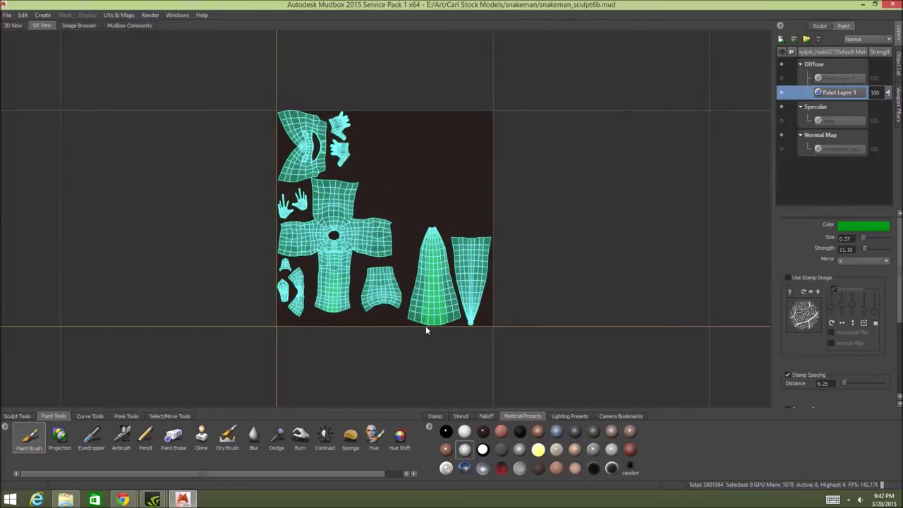
{"action": "scroll", "coordinate": [443, 291], "scroll_direction": "up", "scroll_amount": 3}
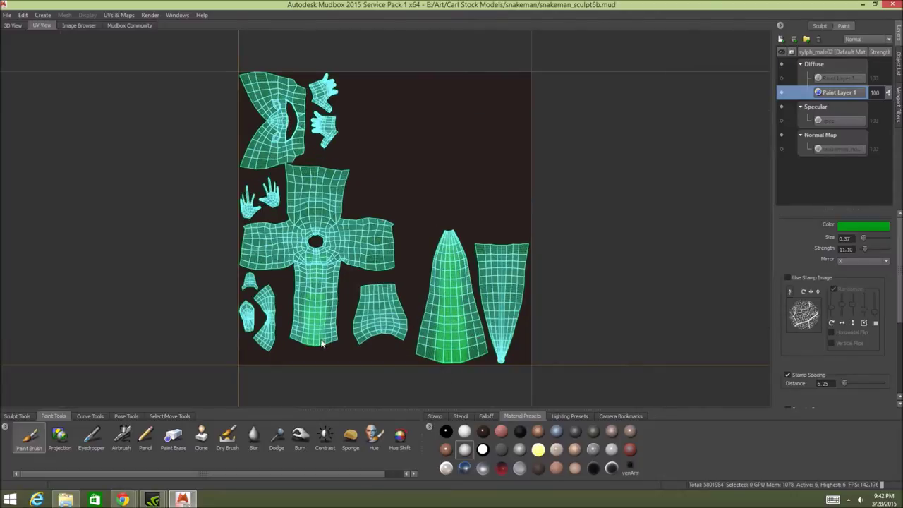
{"action": "left_click", "coordinate": [13, 26]}
{"action": "left_click_drag", "start_coordinate": [469, 150], "coordinate": [472, 184], "text": "alt"}
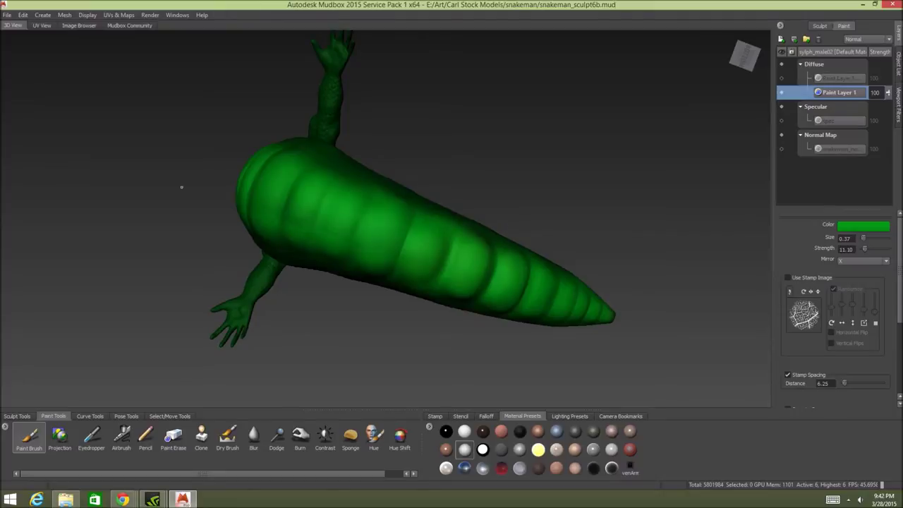
- Even out the brighter green across the belly plates from the tail bend up to the waist
{"action": "left_click_drag", "start_coordinate": [294, 213], "coordinate": [355, 164], "text": "alt"}
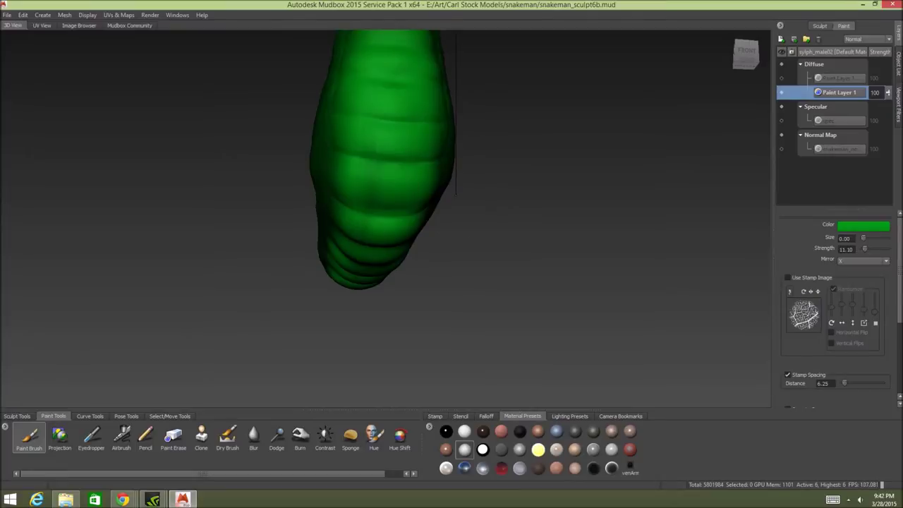
{"action": "left_click_drag", "start_coordinate": [395, 214], "coordinate": [371, 214]}
{"action": "middle_click_drag", "start_coordinate": [426, 223], "coordinate": [438, 268], "text": "alt"}
{"action": "left_click_drag", "start_coordinate": [438, 269], "coordinate": [432, 230], "text": "alt"}
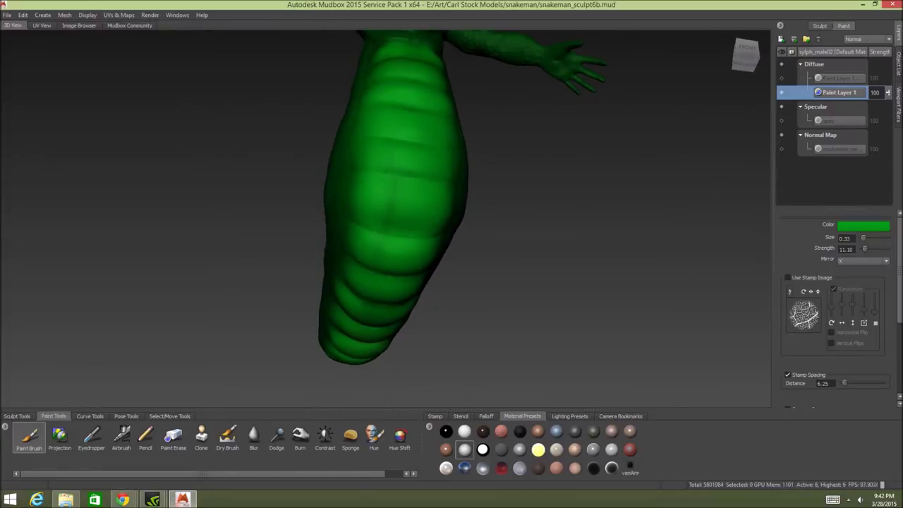
{"action": "middle_click_drag", "start_coordinate": [407, 192], "coordinate": [418, 325], "text": "alt"}
{"action": "left_click_drag", "start_coordinate": [417, 326], "coordinate": [437, 353], "text": "alt"}
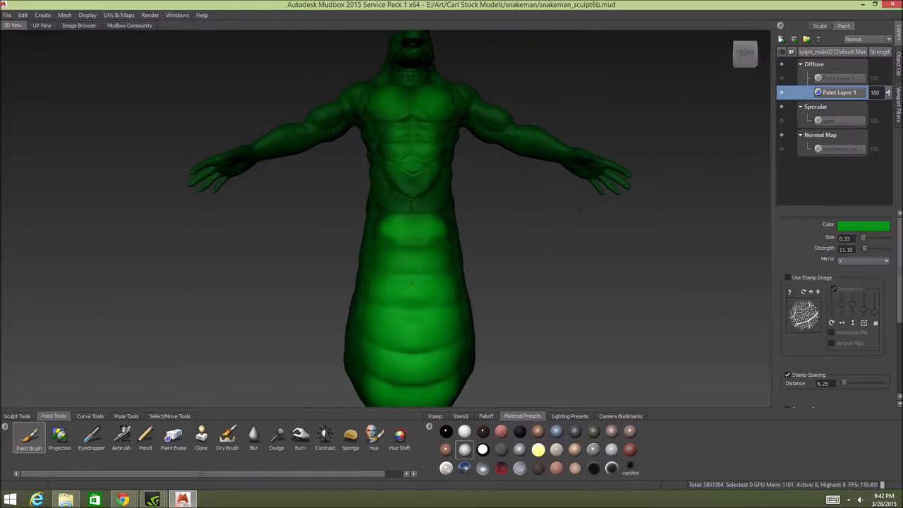
{"action": "left_click_drag", "start_coordinate": [396, 247], "coordinate": [412, 247]}
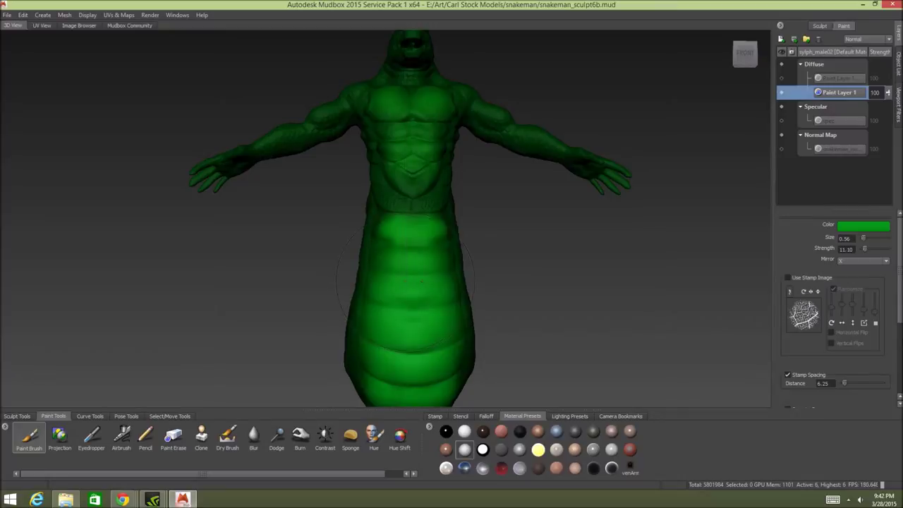
- Build up more bright green on the chest and abdomen with a brush size of 0.56
{"action": "left_click_drag", "start_coordinate": [345, 233], "coordinate": [388, 227], "text": "alt"}
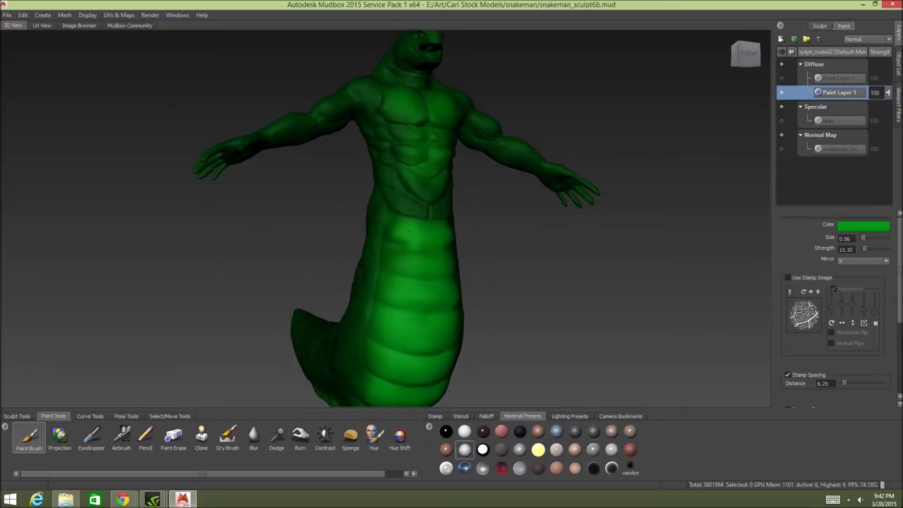
{"action": "middle_click_drag", "start_coordinate": [445, 239], "coordinate": [477, 262], "text": "alt"}
{"action": "left_click_drag", "start_coordinate": [478, 262], "coordinate": [455, 261], "text": "alt"}
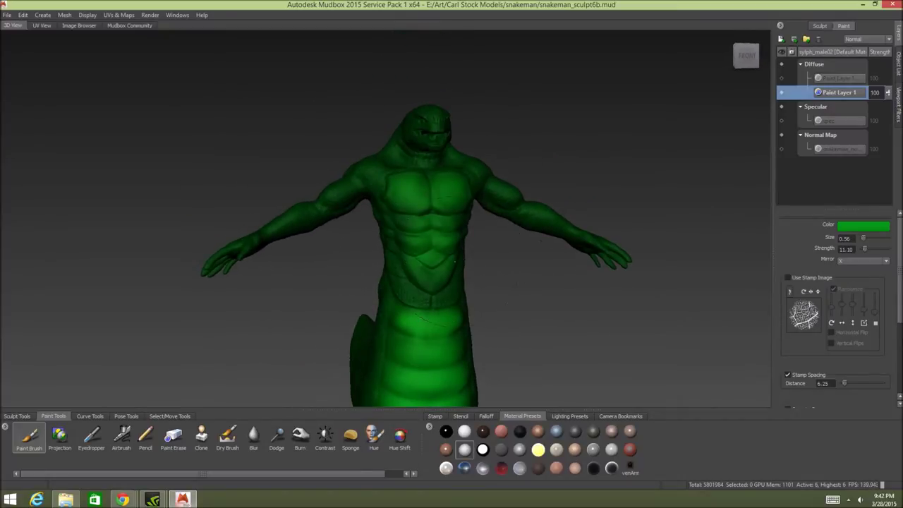
{"action": "mouse_move", "coordinate": [407, 220]}
{"action": "left_mouse_down"}
{"action": "mouse_move", "coordinate": [414, 183]}
{"action": "mouse_move", "coordinate": [433, 236]}
{"action": "mouse_move", "coordinate": [412, 266]}
{"action": "mouse_move", "coordinate": [428, 285]}
{"action": "mouse_move", "coordinate": [426, 299]}
{"action": "mouse_move", "coordinate": [412, 283]}
{"action": "mouse_move", "coordinate": [430, 278]}
{"action": "left_mouse_up"}
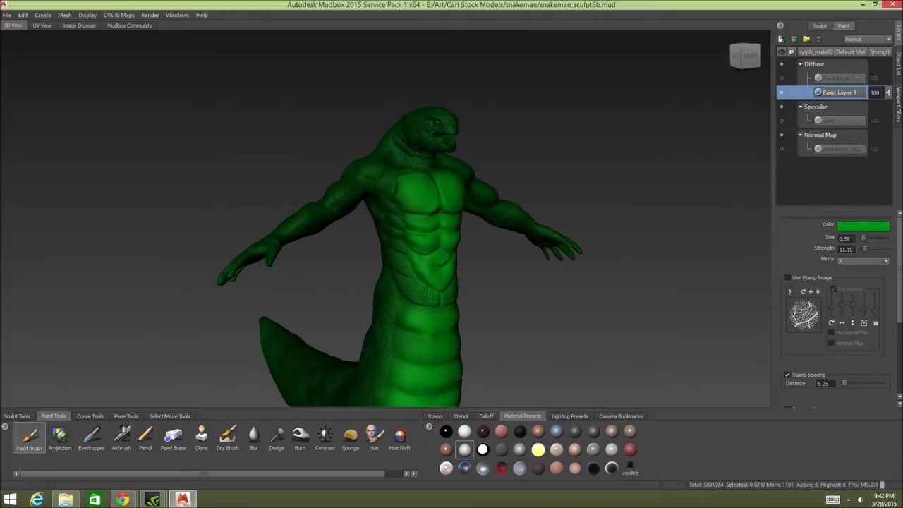
{"action": "left_click_drag", "start_coordinate": [447, 295], "coordinate": [423, 292], "text": "alt"}
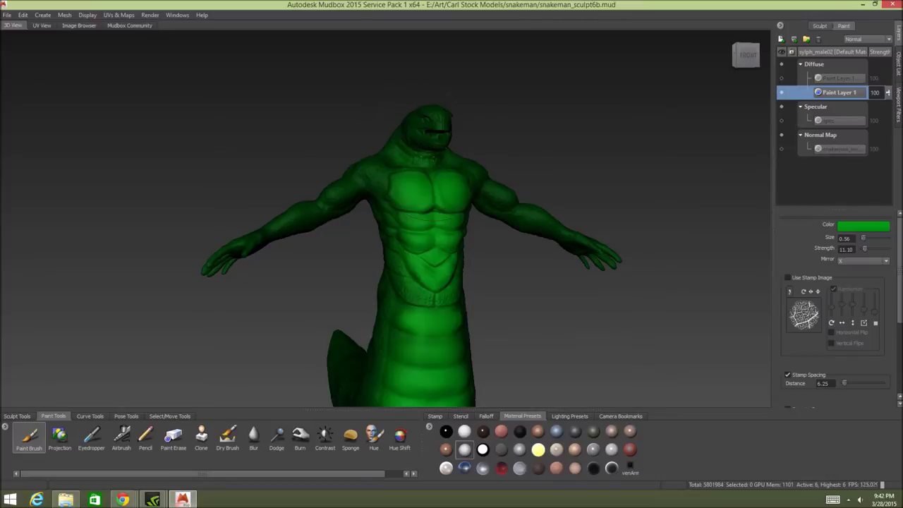
- Paint the brighter green onto the throat, neck and sides of the torso, varying the brush size
{"action": "left_click_drag", "start_coordinate": [378, 137], "coordinate": [426, 144], "text": "alt"}
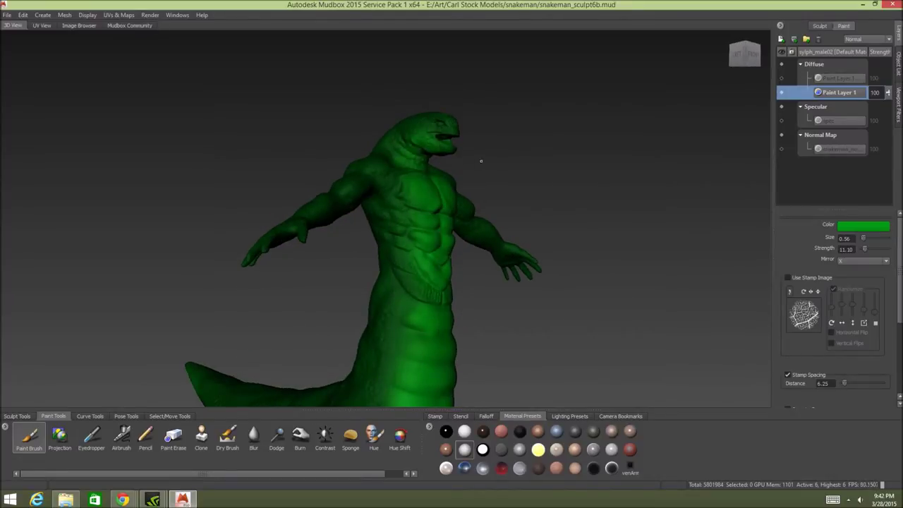
{"action": "left_click_drag", "start_coordinate": [482, 161], "coordinate": [297, 177], "text": "alt"}
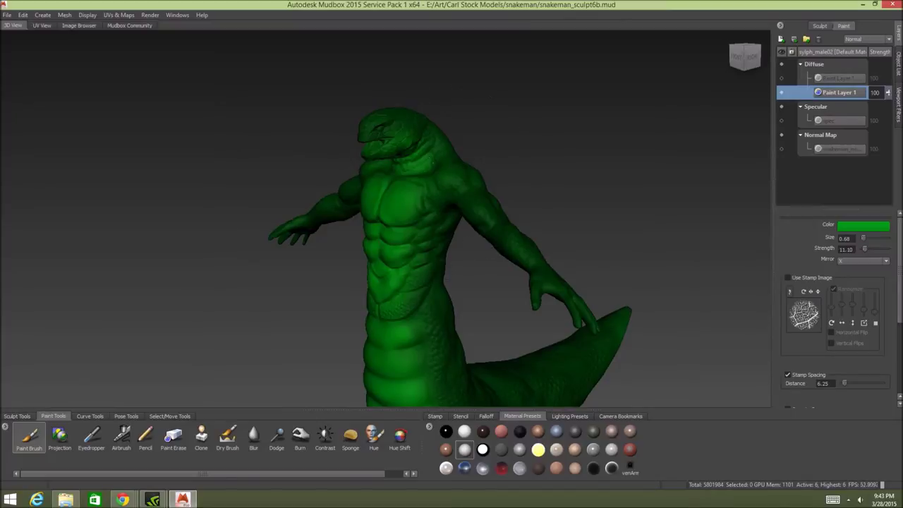
{"action": "left_click_drag", "start_coordinate": [395, 258], "coordinate": [472, 150], "text": "alt"}
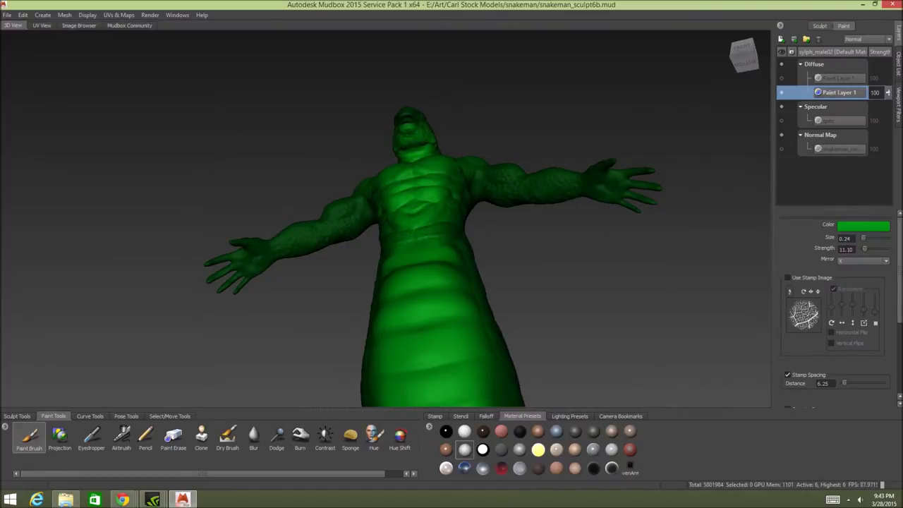
- Examine the green shading on the head, throat and chest close up and from the front and side
{"action": "left_click_drag", "start_coordinate": [423, 212], "coordinate": [494, 253], "text": "alt"}
{"action": "middle_click_drag", "start_coordinate": [493, 254], "coordinate": [495, 296], "text": "alt"}
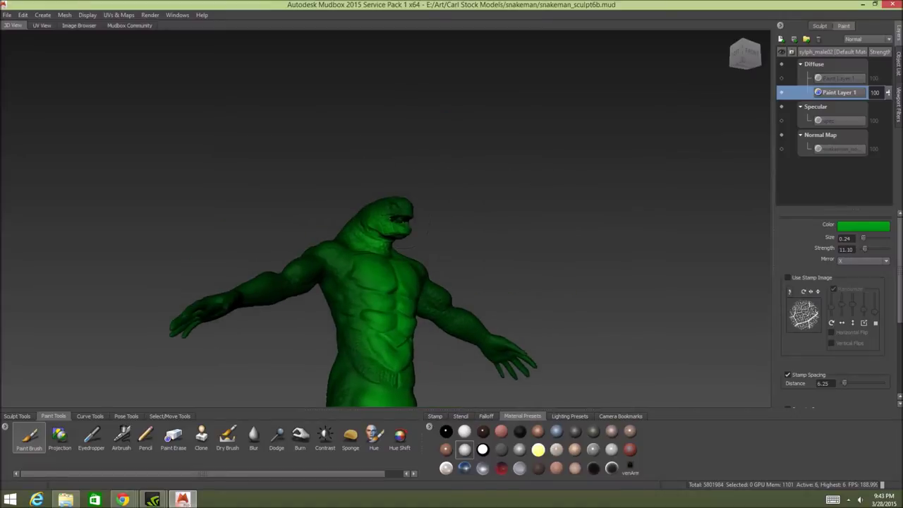
{"action": "right_click_drag", "start_coordinate": [496, 297], "coordinate": [558, 296], "text": "alt"}
{"action": "middle_click_drag", "start_coordinate": [480, 231], "coordinate": [522, 169], "text": "alt"}
{"action": "left_click_drag", "start_coordinate": [522, 170], "coordinate": [466, 194], "text": "alt"}
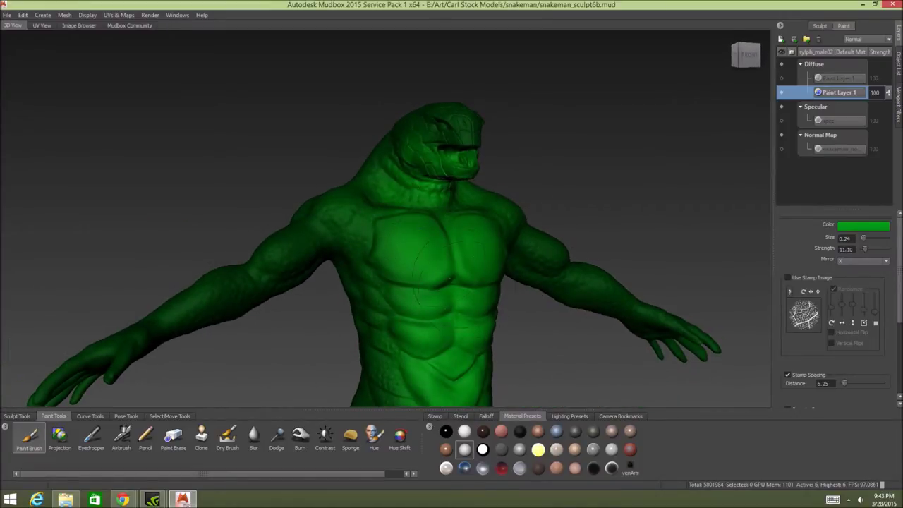
{"action": "middle_click_drag", "start_coordinate": [521, 309], "coordinate": [462, 214], "text": "alt"}
{"action": "left_click_drag", "start_coordinate": [461, 214], "coordinate": [488, 229], "text": "alt"}
{"action": "right_click_drag", "start_coordinate": [489, 230], "coordinate": [414, 232], "text": "alt"}
{"action": "middle_click_drag", "start_coordinate": [414, 231], "coordinate": [456, 254], "text": "alt"}
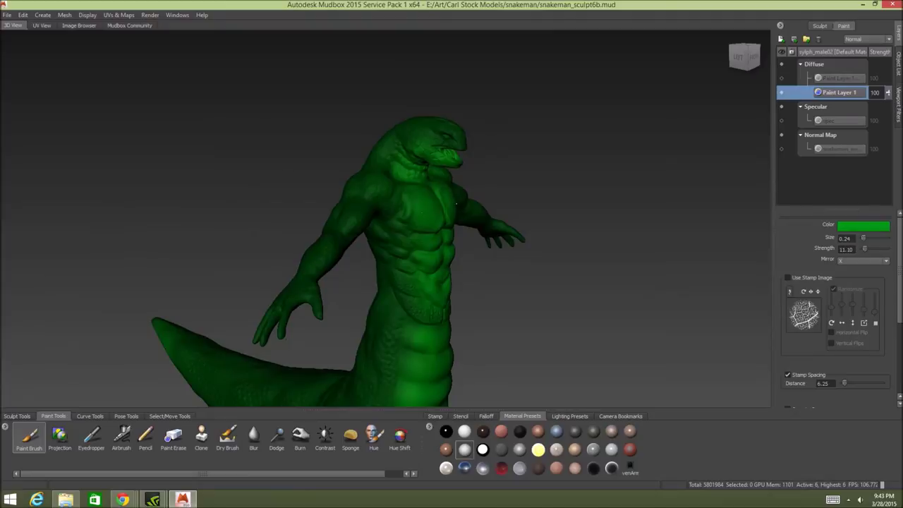
- Examine the green shading on the belly, tail underside and torso from below, the front and the side
{"action": "left_click_drag", "start_coordinate": [456, 254], "coordinate": [405, 255], "text": "alt"}
{"action": "middle_click_drag", "start_coordinate": [417, 363], "coordinate": [415, 146], "text": "alt"}
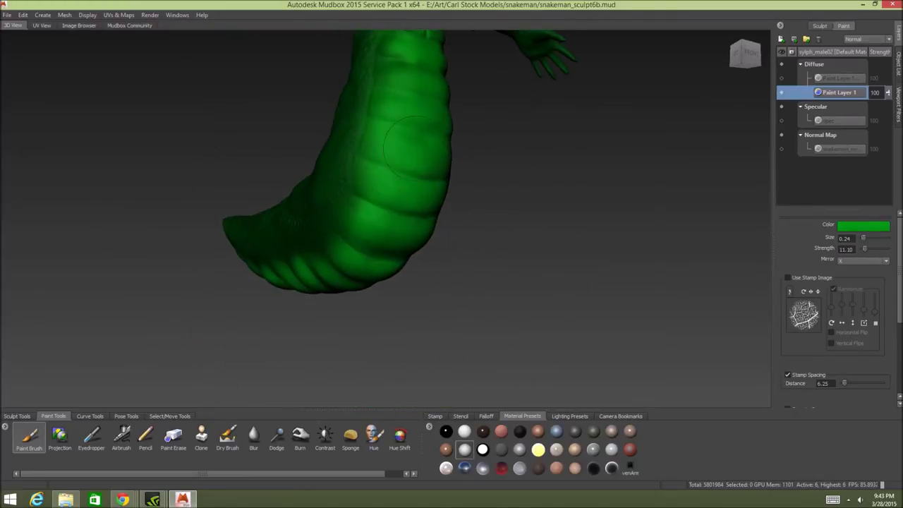
{"action": "middle_click_drag", "start_coordinate": [424, 234], "coordinate": [426, 391], "text": "alt"}
{"action": "mouse_move", "coordinate": [426, 392]}
{"action": "left_mouse_down", "text": "alt"}
{"action": "mouse_move", "coordinate": [363, 385]}
{"action": "mouse_move", "coordinate": [361, 332]}
{"action": "mouse_move", "coordinate": [443, 219]}
{"action": "left_mouse_up", "text": "alt"}
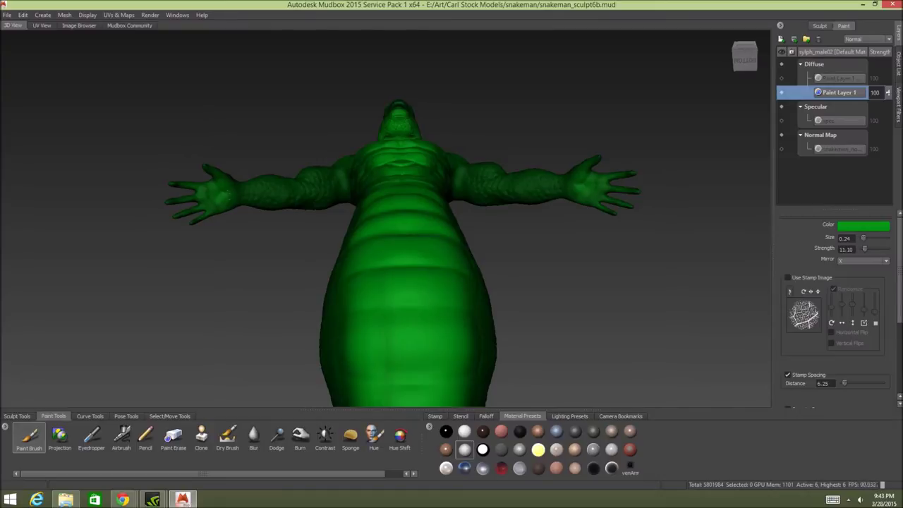
{"action": "left_click_drag", "start_coordinate": [528, 182], "coordinate": [583, 256], "text": "alt"}
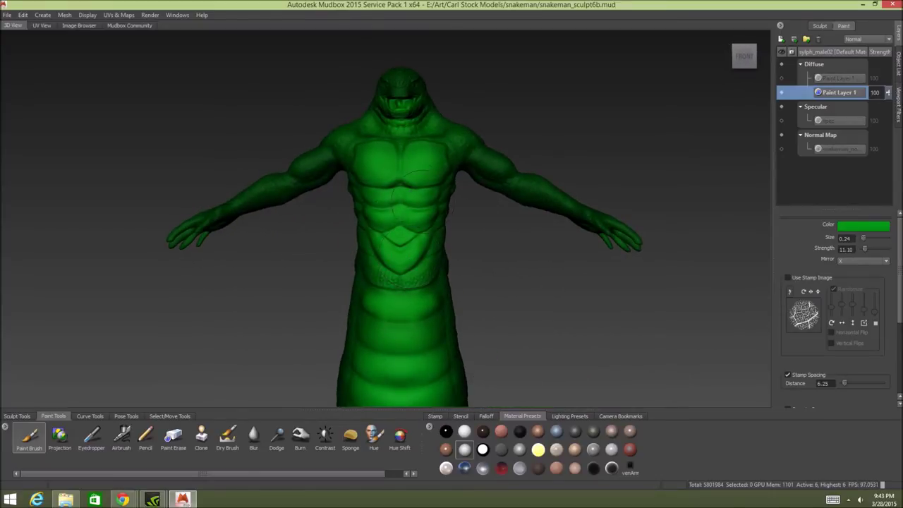
{"action": "left_click_drag", "start_coordinate": [426, 204], "coordinate": [496, 208], "text": "alt"}
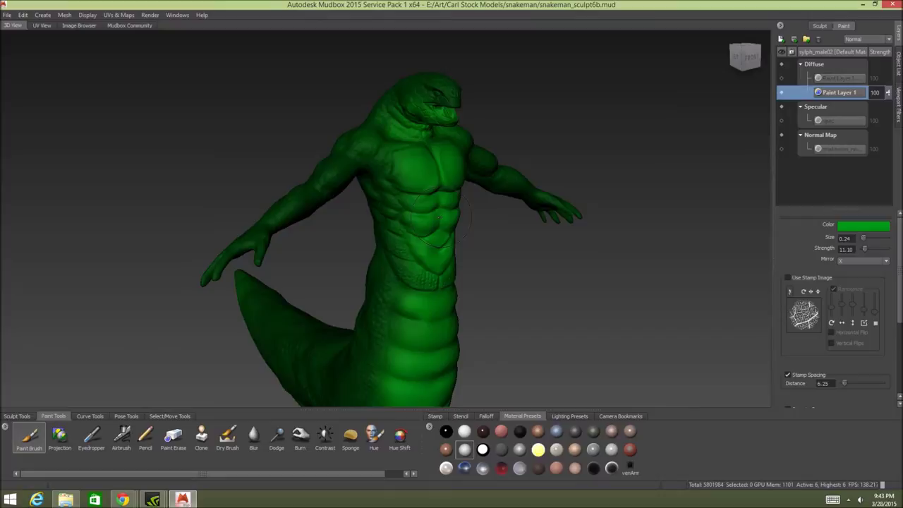
{"action": "left_click_drag", "start_coordinate": [455, 236], "coordinate": [113, 232], "text": "alt"}
{"action": "left_click_drag", "start_coordinate": [385, 210], "coordinate": [725, 233], "text": "alt"}
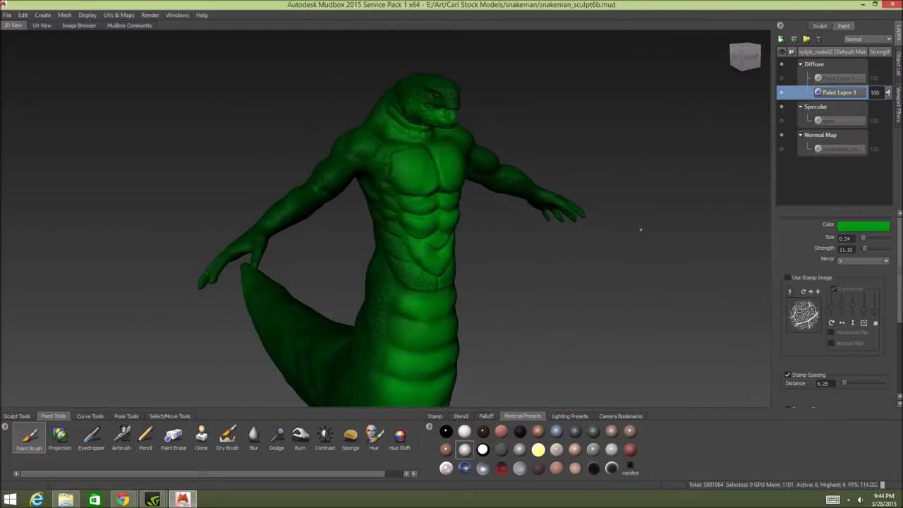
{"action": "middle_click_drag", "start_coordinate": [526, 255], "coordinate": [483, 222], "text": "alt"}
{"action": "scroll", "coordinate": [483, 222], "scroll_direction": "down", "scroll_amount": 3}
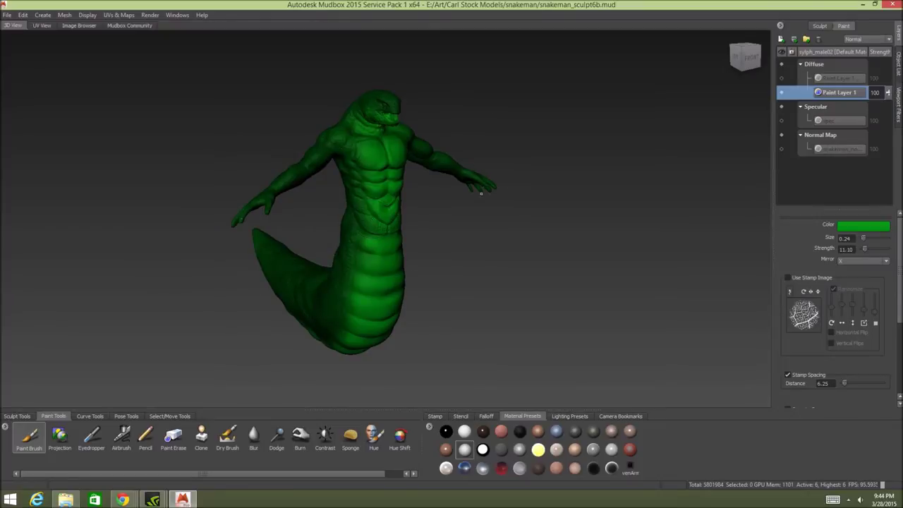
{"action": "middle_click_drag", "start_coordinate": [482, 193], "coordinate": [501, 214], "text": "alt"}
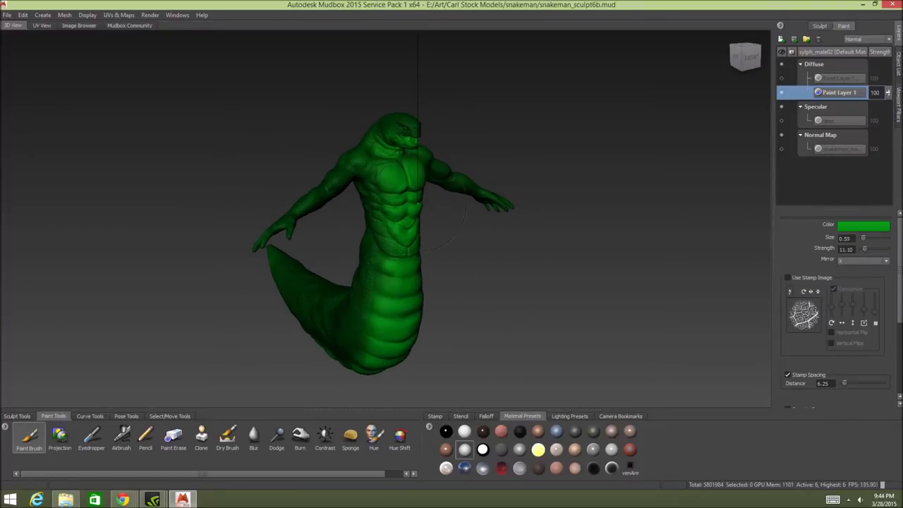
- Set the paint brush colour to a light yellow-green and enable the branching vein stamp image
{"action": "left_click", "coordinate": [846, 226]}
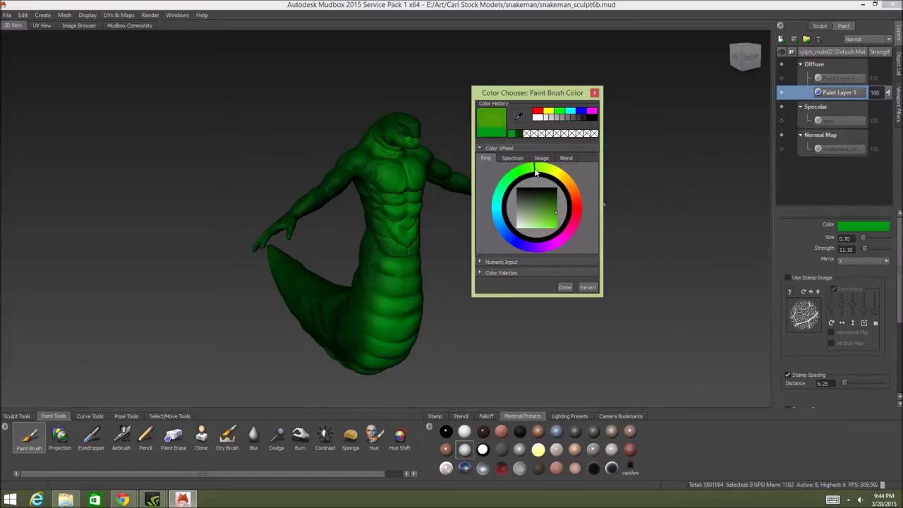
{"action": "left_click", "coordinate": [531, 173]}
{"action": "mouse_move", "coordinate": [530, 173]}
{"action": "left_mouse_down"}
{"action": "mouse_move", "coordinate": [514, 180]}
{"action": "mouse_move", "coordinate": [548, 173]}
{"action": "mouse_move", "coordinate": [516, 177]}
{"action": "mouse_move", "coordinate": [542, 177]}
{"action": "left_mouse_up"}
{"action": "left_click_drag", "start_coordinate": [555, 215], "coordinate": [551, 225]}
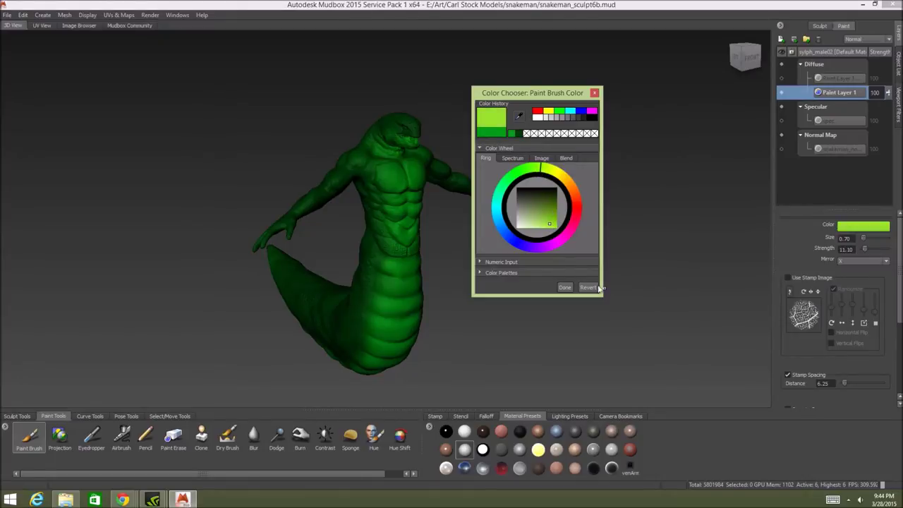
{"action": "left_click", "coordinate": [567, 289]}
{"action": "left_click", "coordinate": [787, 278]}
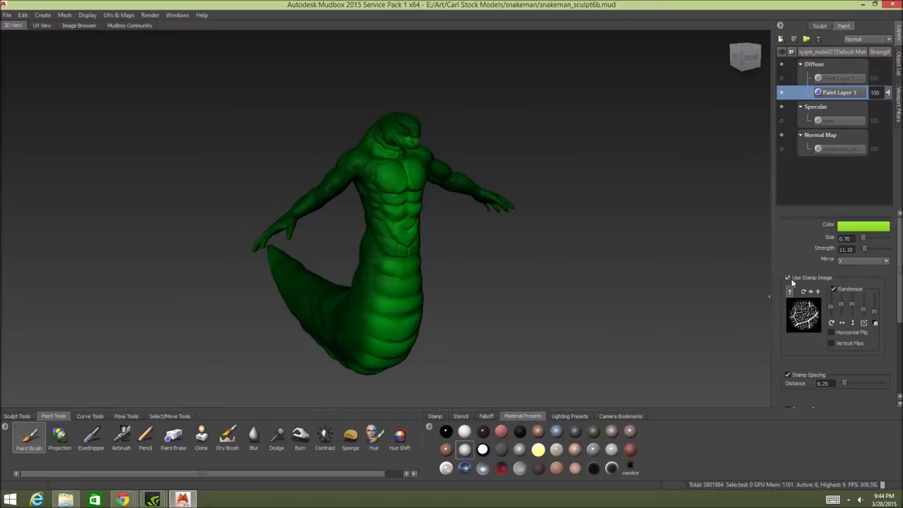
- Turn off brush mirroring and reduce the brush size to 0.50 for work on the belly
{"action": "right_click_drag", "start_coordinate": [424, 226], "coordinate": [482, 225], "text": "alt"}
{"action": "middle_click_drag", "start_coordinate": [482, 226], "coordinate": [494, 208], "text": "alt"}
{"action": "left_click_drag", "start_coordinate": [479, 233], "coordinate": [402, 230], "text": "alt"}
{"action": "middle_click_drag", "start_coordinate": [402, 230], "coordinate": [383, 252], "text": "alt"}
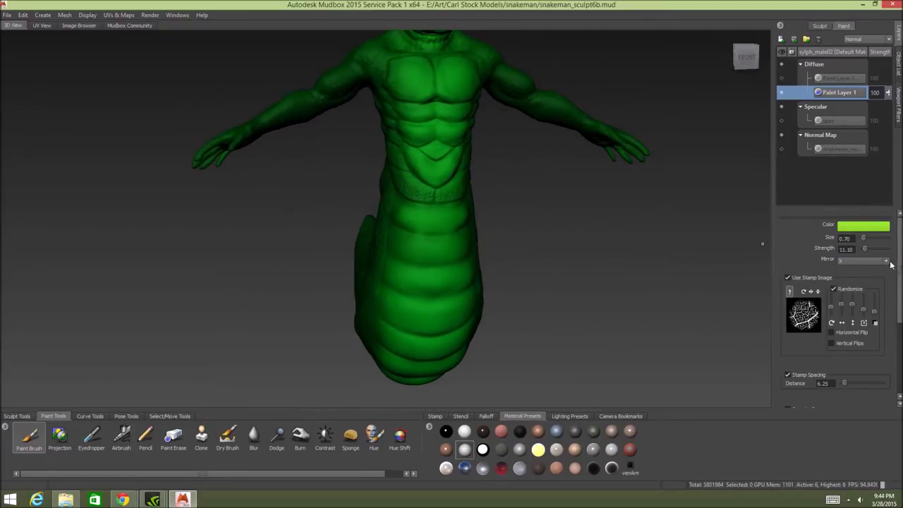
{"action": "left_click", "coordinate": [855, 262]}
{"action": "left_click", "coordinate": [860, 269]}
{"action": "left_click_drag", "start_coordinate": [546, 233], "coordinate": [511, 228], "text": "alt"}
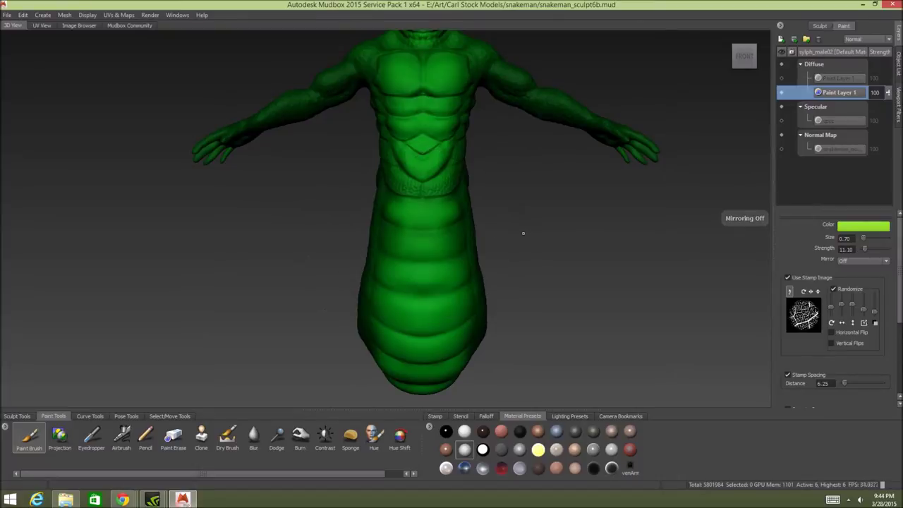
{"action": "left_click_drag", "start_coordinate": [427, 261], "coordinate": [419, 261]}
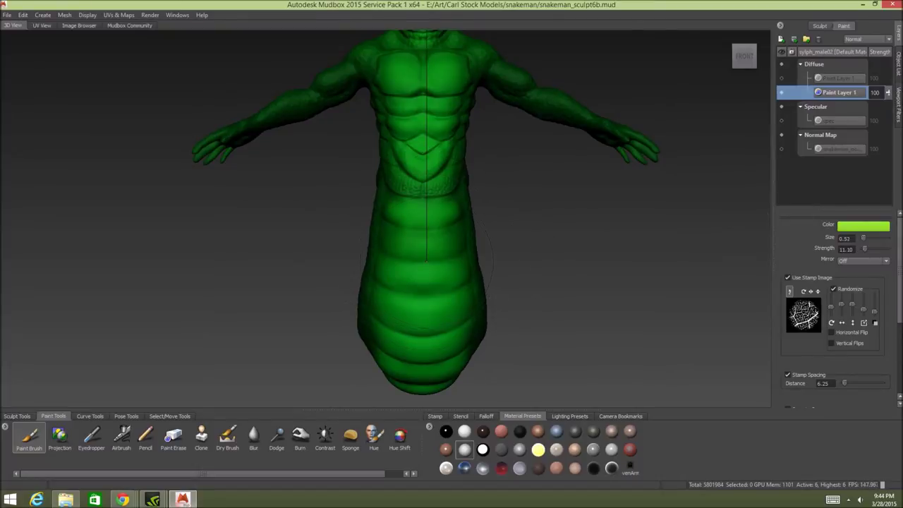
{"action": "key", "text": "ctrl+z"}
- Try painting the light yellow-green vein stamp over the belly plates and the underside of the tail
{"action": "middle_click_drag", "start_coordinate": [471, 234], "coordinate": [452, 284], "text": "alt"}
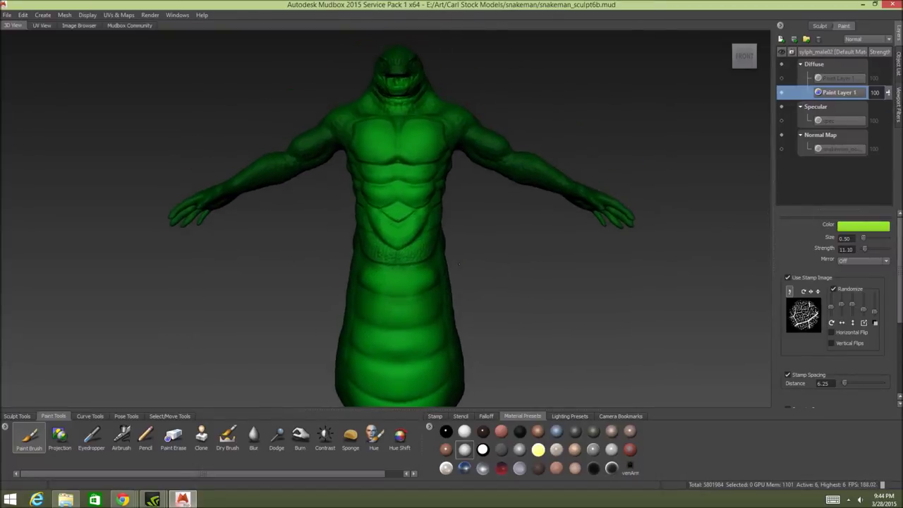
{"action": "left_click_drag", "start_coordinate": [451, 284], "coordinate": [460, 268], "text": "alt"}
{"action": "middle_click_drag", "start_coordinate": [459, 251], "coordinate": [459, 221], "text": "alt"}
{"action": "left_click_drag", "start_coordinate": [460, 222], "coordinate": [486, 228], "text": "alt"}
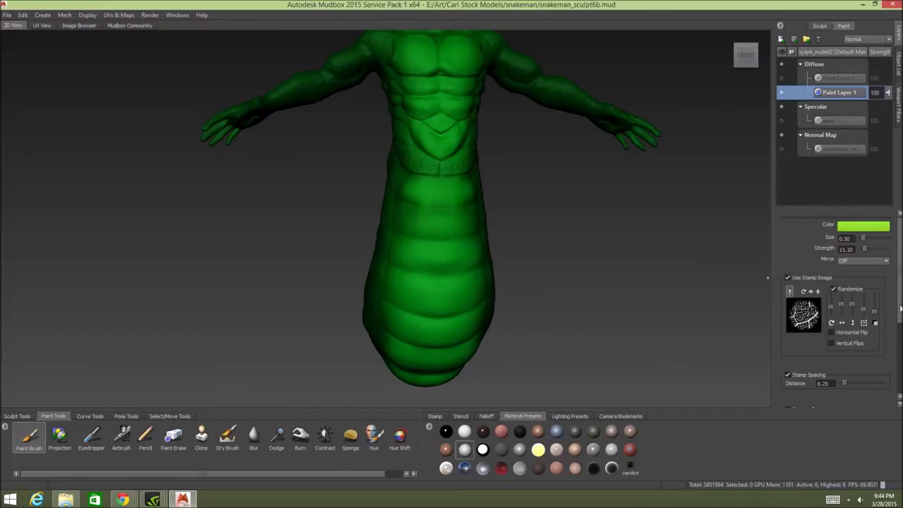
{"action": "scroll", "coordinate": [840, 296], "scroll_direction": "down", "scroll_amount": 3}
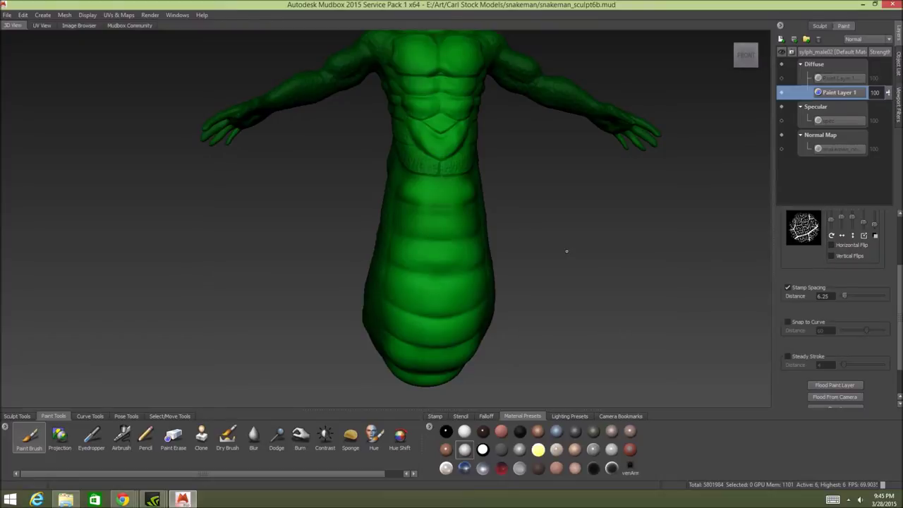
{"action": "mouse_move", "coordinate": [444, 215]}
{"action": "left_mouse_down"}
{"action": "mouse_move", "coordinate": [431, 217]}
{"action": "mouse_move", "coordinate": [452, 300]}
{"action": "left_mouse_up"}
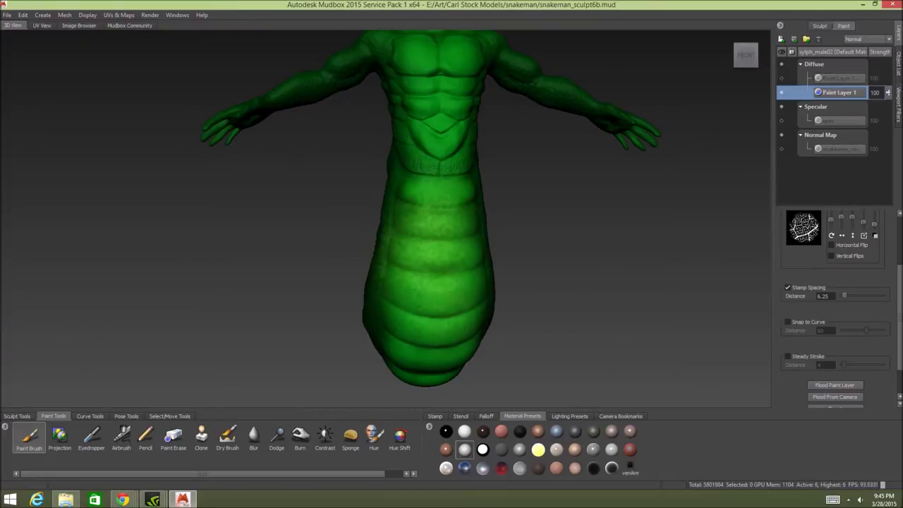
{"action": "middle_click_drag", "start_coordinate": [485, 284], "coordinate": [514, 188], "text": "alt"}
{"action": "left_click_drag", "start_coordinate": [514, 187], "coordinate": [510, 120], "text": "alt"}
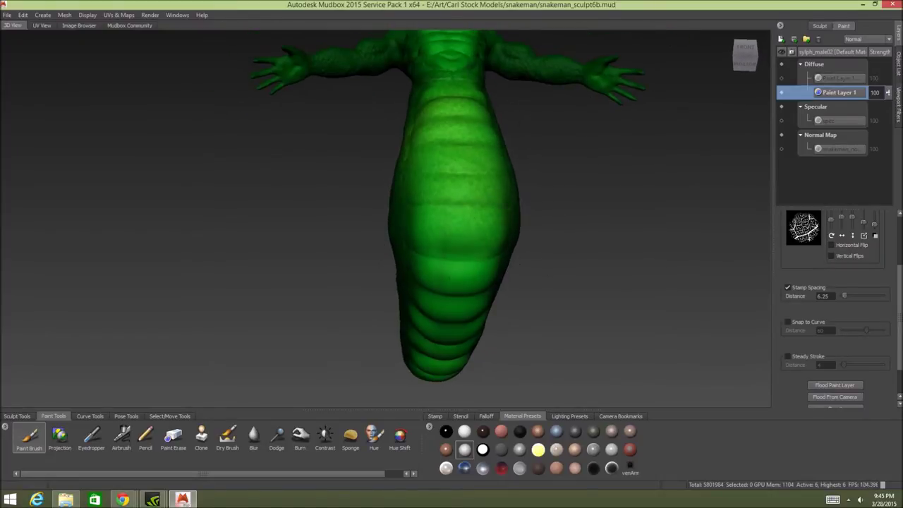
{"action": "mouse_move", "coordinate": [468, 270]}
{"action": "left_mouse_down"}
{"action": "mouse_move", "coordinate": [458, 306]}
{"action": "mouse_move", "coordinate": [461, 220]}
{"action": "left_mouse_up"}
{"action": "left_click_drag", "start_coordinate": [467, 205], "coordinate": [455, 360]}
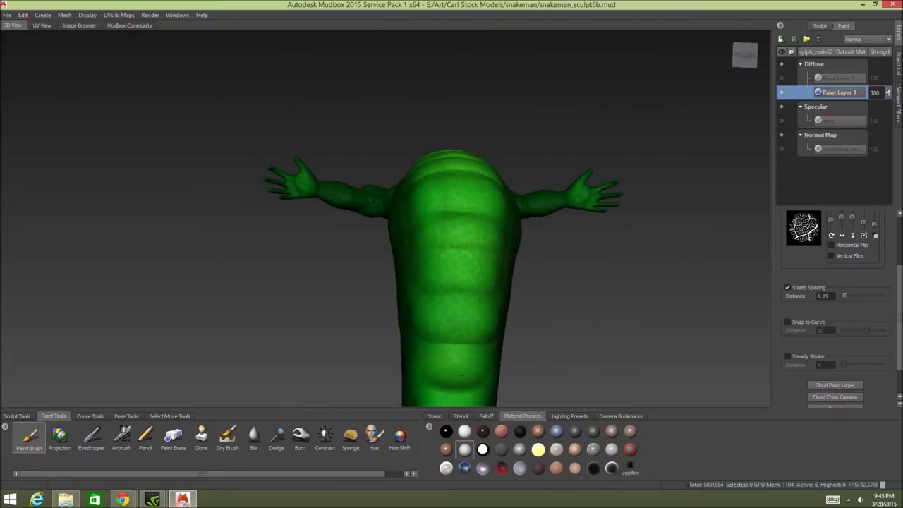
{"action": "left_click_drag", "start_coordinate": [447, 230], "coordinate": [453, 257]}
- Undo the vein-stamp strokes on the belly and tail underside
{"action": "left_click_drag", "start_coordinate": [562, 217], "coordinate": [608, 300], "text": "alt"}
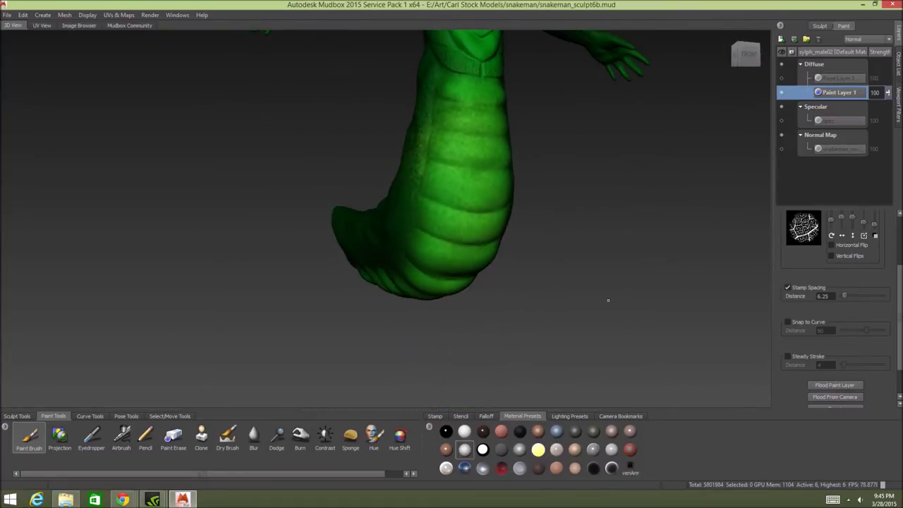
{"action": "key", "text": "ctrl+z"}
{"action": "key", "text": "ctrl+z"}
{"action": "key", "text": "ctrl+z"}
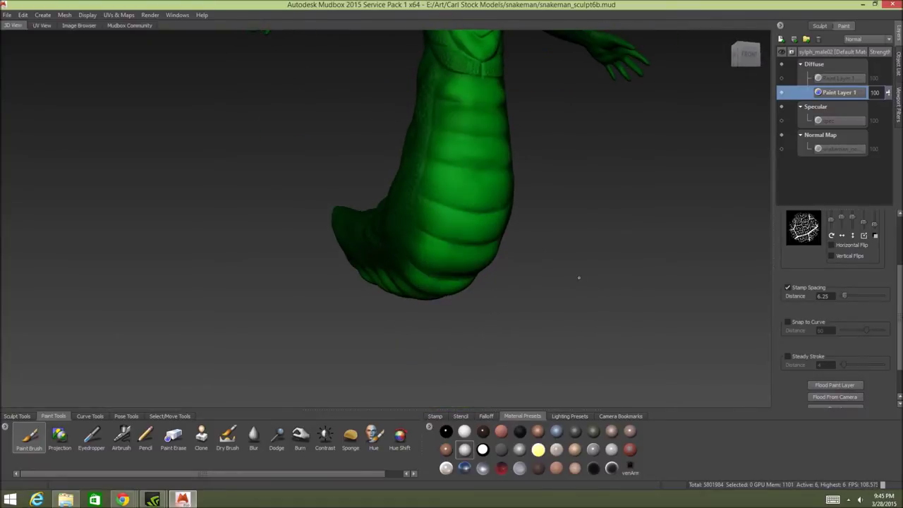
{"action": "left_click_drag", "start_coordinate": [579, 278], "coordinate": [519, 247], "text": "alt"}
{"action": "middle_click_drag", "start_coordinate": [518, 247], "coordinate": [477, 297], "text": "alt"}
{"action": "left_click_drag", "start_coordinate": [478, 297], "coordinate": [491, 350], "text": "alt"}
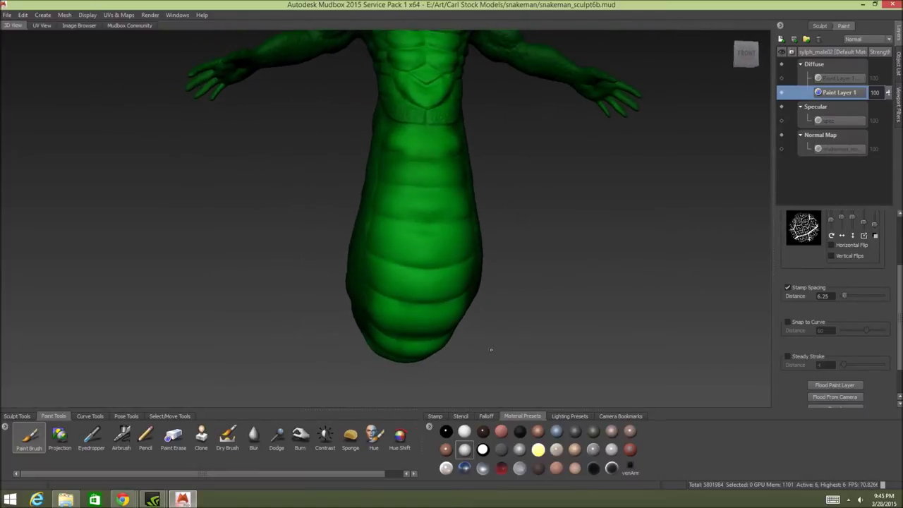
- Try the woven grid stamp in light yellow-green on the belly plates
{"action": "left_click", "coordinate": [434, 416]}
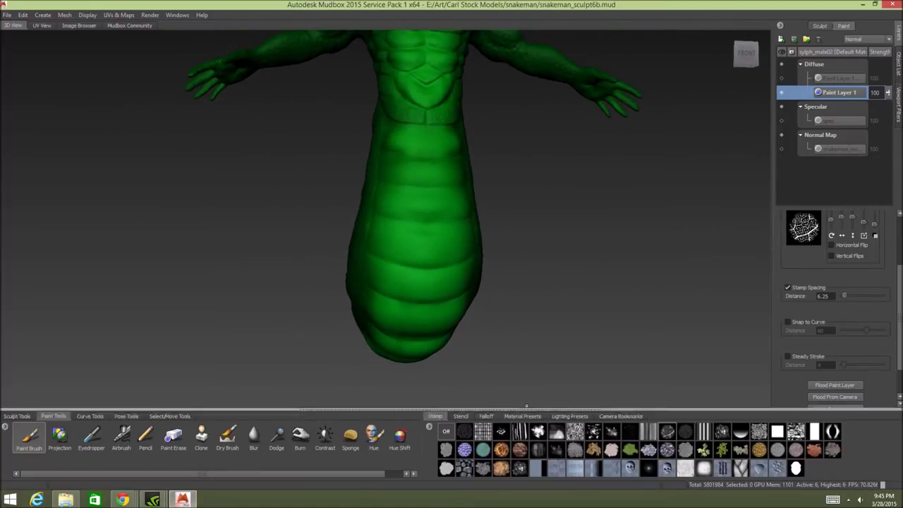
{"action": "left_click", "coordinate": [484, 431]}
{"action": "left_click_drag", "start_coordinate": [414, 217], "coordinate": [408, 290]}
{"action": "mouse_move", "coordinate": [494, 297]}
{"action": "left_mouse_down", "text": "alt"}
{"action": "mouse_move", "coordinate": [569, 278]}
{"action": "mouse_move", "coordinate": [569, 299]}
{"action": "mouse_move", "coordinate": [524, 302]}
{"action": "mouse_move", "coordinate": [575, 306]}
{"action": "mouse_move", "coordinate": [528, 310]}
{"action": "mouse_move", "coordinate": [563, 316]}
{"action": "left_mouse_up", "text": "alt"}
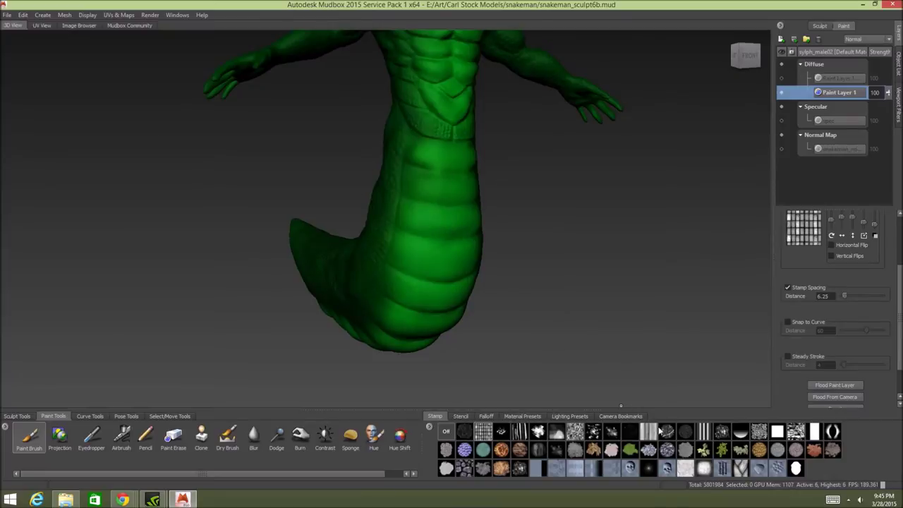
- Try the rocky bump stamp on the belly and its sides, raising the strength to 37, and undo the strokes
{"action": "left_click", "coordinate": [721, 432]}
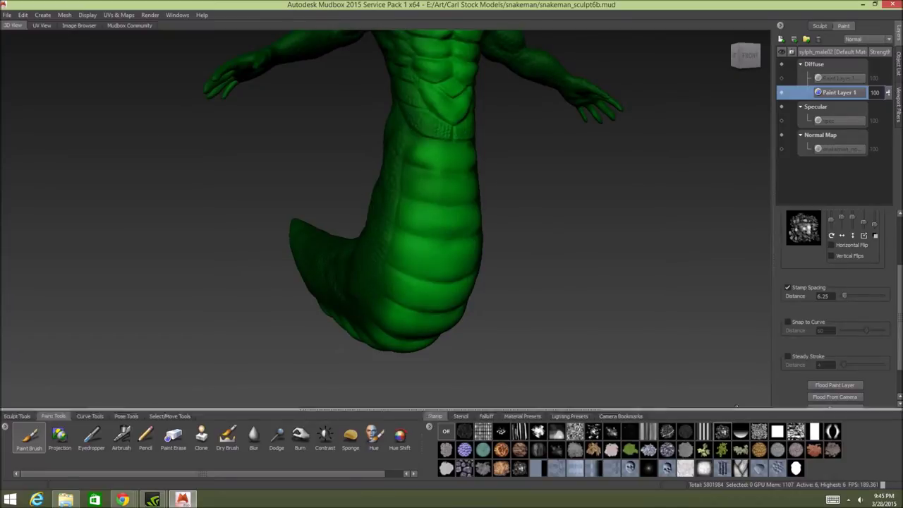
{"action": "mouse_move", "coordinate": [426, 208]}
{"action": "left_mouse_down"}
{"action": "mouse_move", "coordinate": [409, 288]}
{"action": "mouse_move", "coordinate": [332, 289]}
{"action": "left_mouse_up"}
{"action": "left_click_drag", "start_coordinate": [382, 199], "coordinate": [423, 170]}
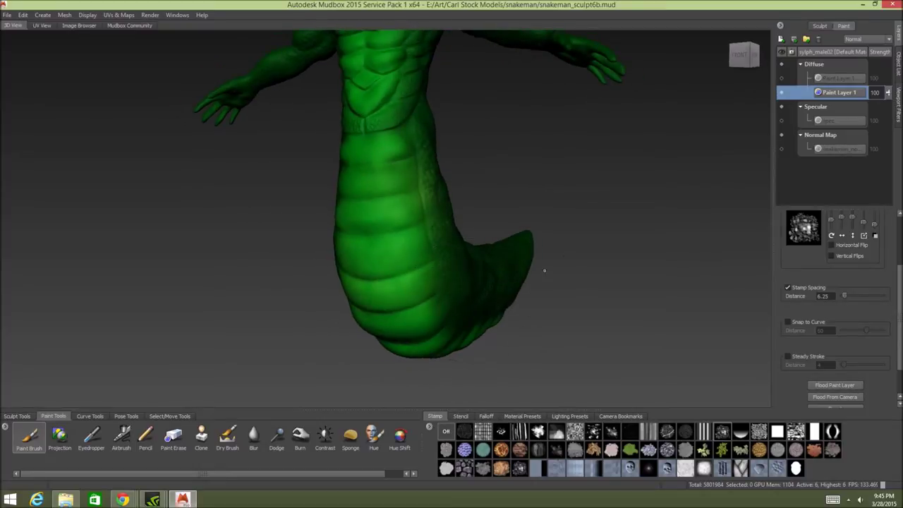
{"action": "left_click_drag", "start_coordinate": [544, 271], "coordinate": [636, 270], "text": "alt"}
{"action": "left_click_drag", "start_coordinate": [899, 300], "coordinate": [871, 248]}
{"action": "mouse_move", "coordinate": [434, 262]}
{"action": "left_mouse_down"}
{"action": "mouse_move", "coordinate": [396, 289]}
{"action": "mouse_move", "coordinate": [392, 315]}
{"action": "left_mouse_up"}
{"action": "mouse_move", "coordinate": [486, 277]}
{"action": "left_mouse_down", "text": "alt"}
{"action": "mouse_move", "coordinate": [605, 279]}
{"action": "mouse_move", "coordinate": [571, 286]}
{"action": "left_mouse_up", "text": "alt"}
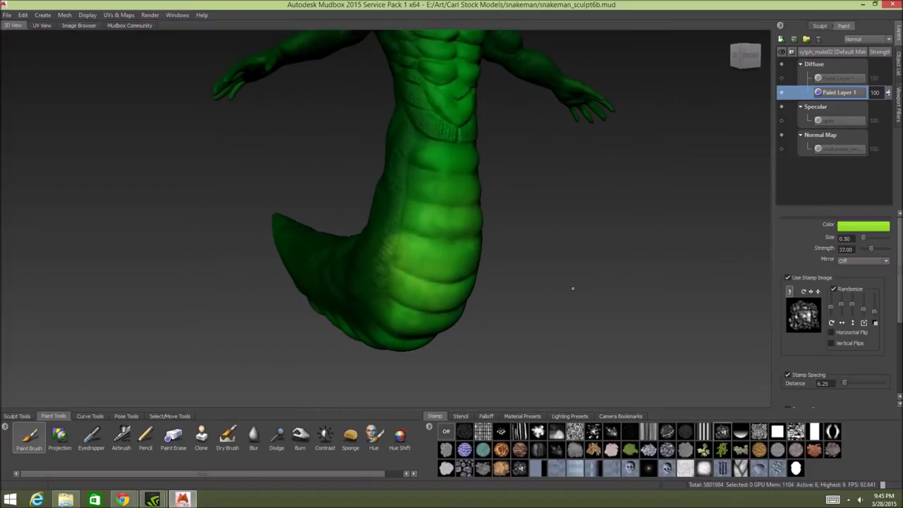
{"action": "key", "text": "ctrl+z"}
- Try the round pebble-textured stamp on the front belly plates and undo the strokes
{"action": "left_click", "coordinate": [668, 447]}
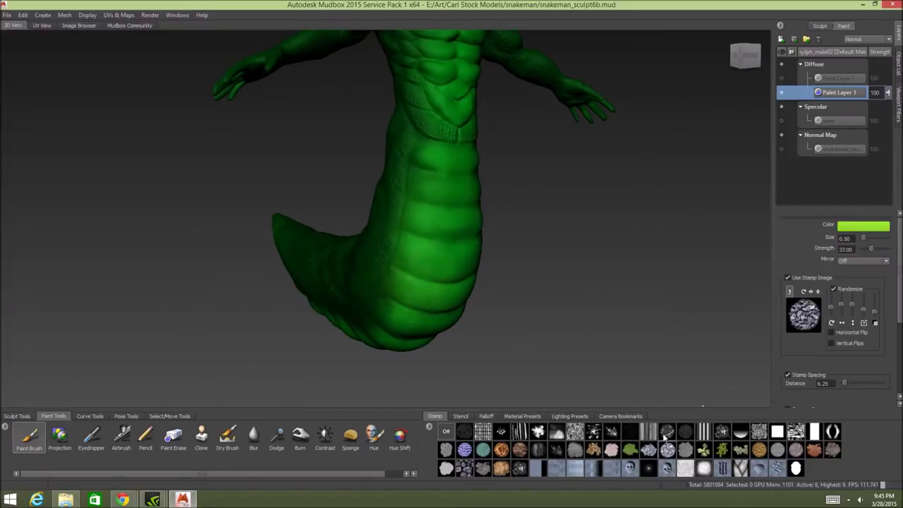
{"action": "mouse_move", "coordinate": [417, 254]}
{"action": "left_mouse_down"}
{"action": "mouse_move", "coordinate": [425, 288]}
{"action": "mouse_move", "coordinate": [418, 304]}
{"action": "left_mouse_up"}
{"action": "left_click_drag", "start_coordinate": [519, 290], "coordinate": [427, 288], "text": "alt"}
{"action": "mouse_move", "coordinate": [419, 211]}
{"action": "left_mouse_down"}
{"action": "mouse_move", "coordinate": [401, 255]}
{"action": "mouse_move", "coordinate": [422, 312]}
{"action": "left_mouse_up"}
{"action": "mouse_move", "coordinate": [568, 280]}
{"action": "left_mouse_down", "text": "alt"}
{"action": "mouse_move", "coordinate": [507, 281]}
{"action": "mouse_move", "coordinate": [591, 299]}
{"action": "mouse_move", "coordinate": [542, 285]}
{"action": "mouse_move", "coordinate": [543, 304]}
{"action": "left_mouse_up", "text": "alt"}
{"action": "key", "text": "ctrl+z"}
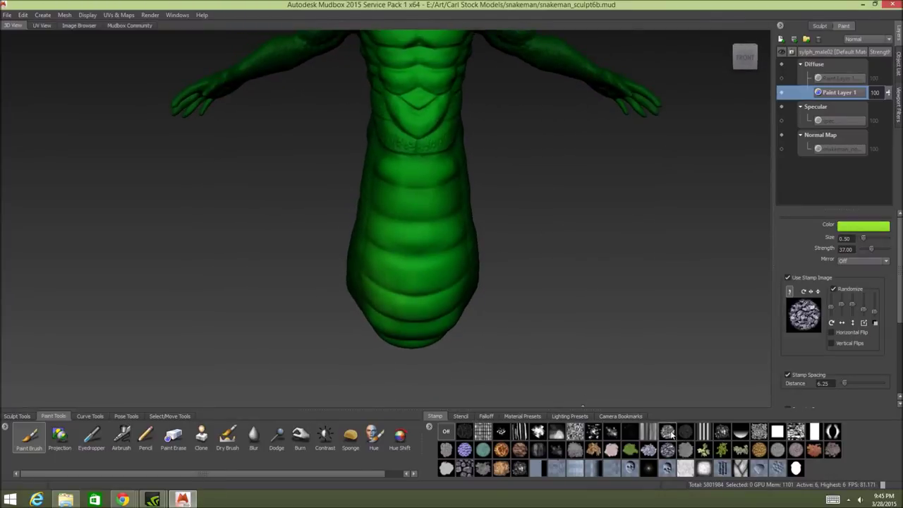
- Paint the upper belly plates with the branching vein stamp at strength 20.40 and brush size 0.75
{"action": "left_click", "coordinate": [667, 433]}
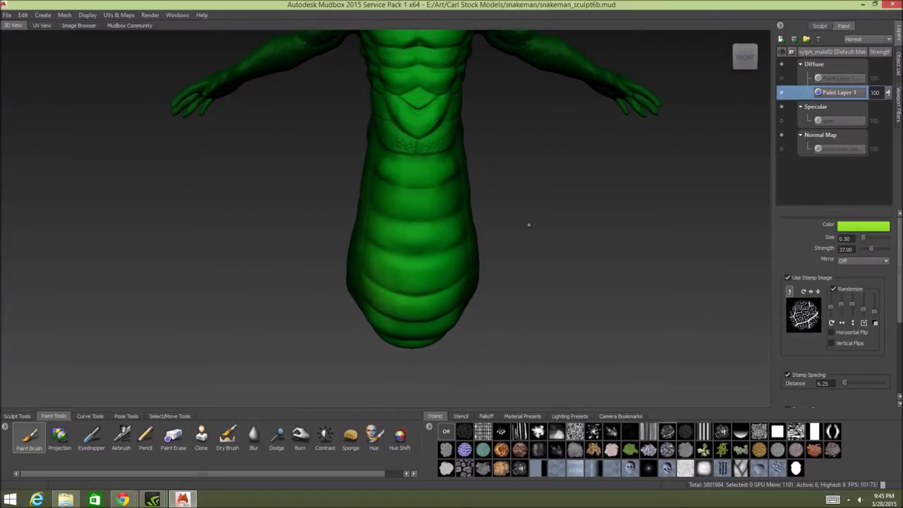
{"action": "left_click_drag", "start_coordinate": [529, 225], "coordinate": [531, 211], "text": "alt"}
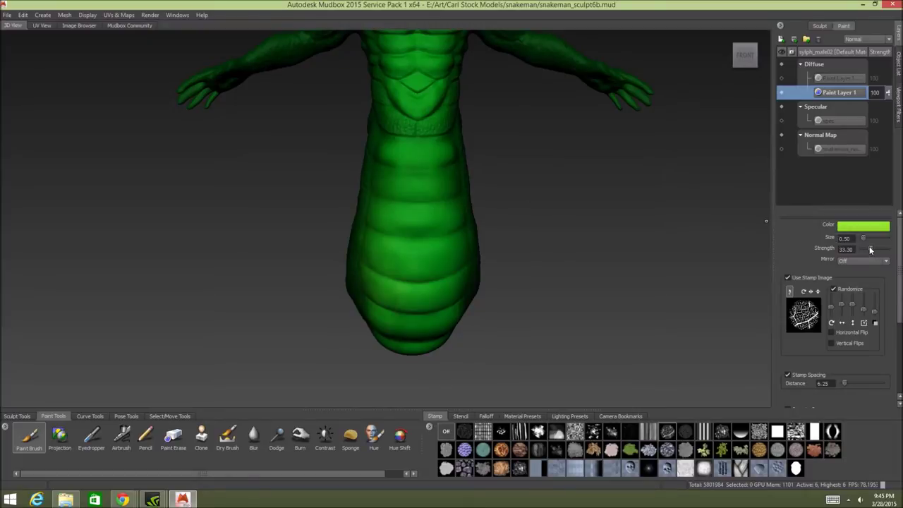
{"action": "left_click_drag", "start_coordinate": [870, 250], "coordinate": [867, 251]}
{"action": "key", "text": "b"}
{"action": "left_click_drag", "start_coordinate": [424, 218], "coordinate": [424, 180]}
{"action": "left_click_drag", "start_coordinate": [404, 149], "coordinate": [423, 217]}
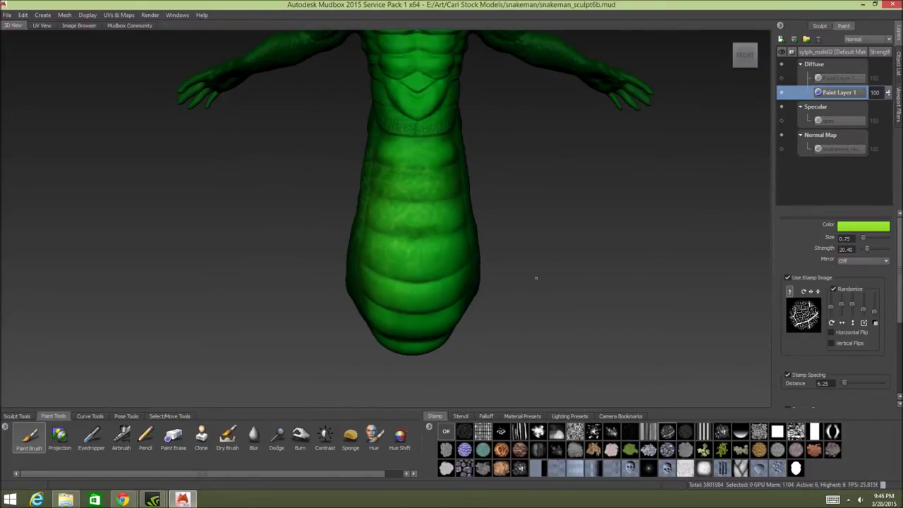
- Continue the light yellow-green vein stamping over the lower belly and along the tail's underside to its tip
{"action": "left_click_drag", "start_coordinate": [534, 278], "coordinate": [532, 258], "text": "alt"}
{"action": "middle_click_drag", "start_coordinate": [532, 257], "coordinate": [554, 196], "text": "alt"}
{"action": "left_click_drag", "start_coordinate": [452, 164], "coordinate": [454, 234]}
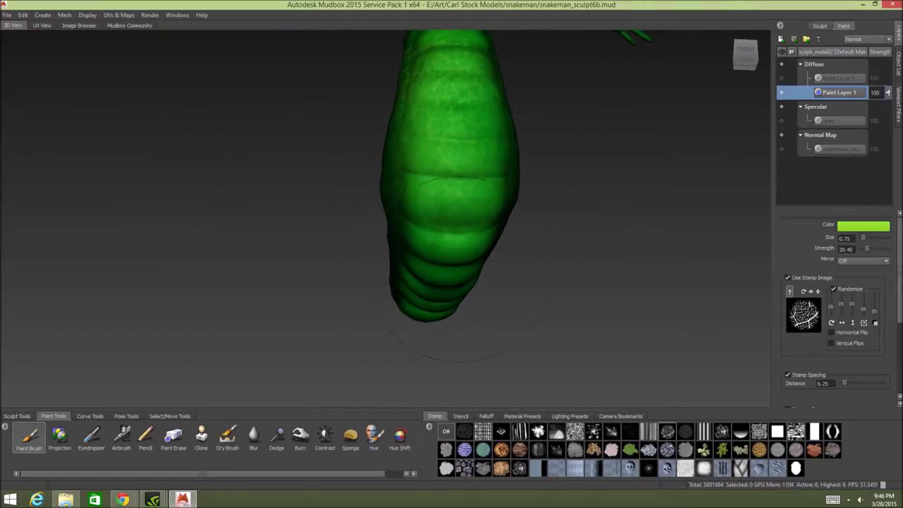
{"action": "left_click_drag", "start_coordinate": [534, 300], "coordinate": [532, 228], "text": "alt"}
{"action": "left_click_drag", "start_coordinate": [448, 249], "coordinate": [441, 303]}
{"action": "mouse_move", "coordinate": [492, 381]}
{"action": "middle_mouse_down", "text": "alt"}
{"action": "mouse_move", "coordinate": [494, 286]}
{"action": "mouse_move", "coordinate": [522, 232]}
{"action": "middle_mouse_up", "text": "alt"}
{"action": "left_click_drag", "start_coordinate": [460, 159], "coordinate": [462, 229]}
{"action": "left_click_drag", "start_coordinate": [519, 250], "coordinate": [513, 228], "text": "alt"}
{"action": "left_click_drag", "start_coordinate": [439, 288], "coordinate": [430, 323]}
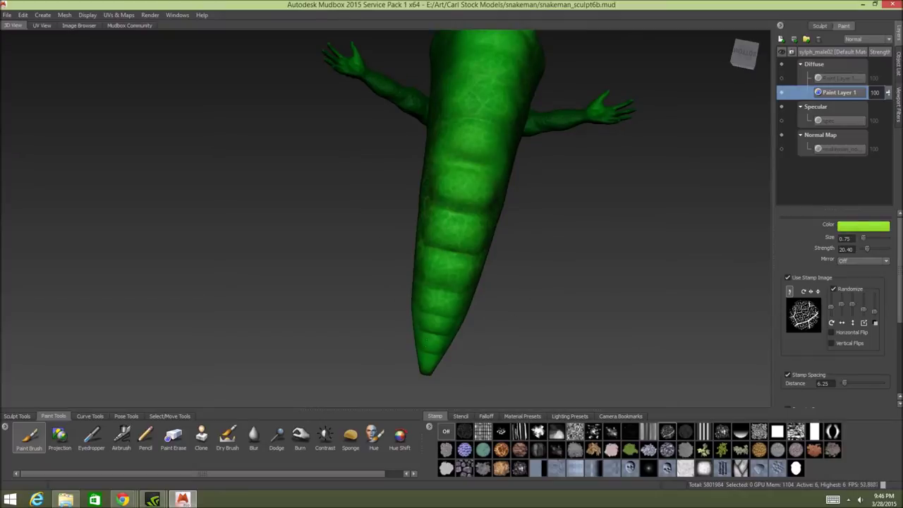
- Check the stamped belly pattern against the torso from the side and front
{"action": "left_click_drag", "start_coordinate": [578, 155], "coordinate": [583, 225], "text": "alt"}
{"action": "middle_click_drag", "start_coordinate": [579, 158], "coordinate": [464, 247], "text": "alt"}
{"action": "left_click_drag", "start_coordinate": [416, 236], "coordinate": [477, 225], "text": "alt"}
{"action": "right_click_drag", "start_coordinate": [476, 225], "coordinate": [439, 220], "text": "alt"}
{"action": "left_click_drag", "start_coordinate": [494, 220], "coordinate": [443, 222], "text": "alt"}
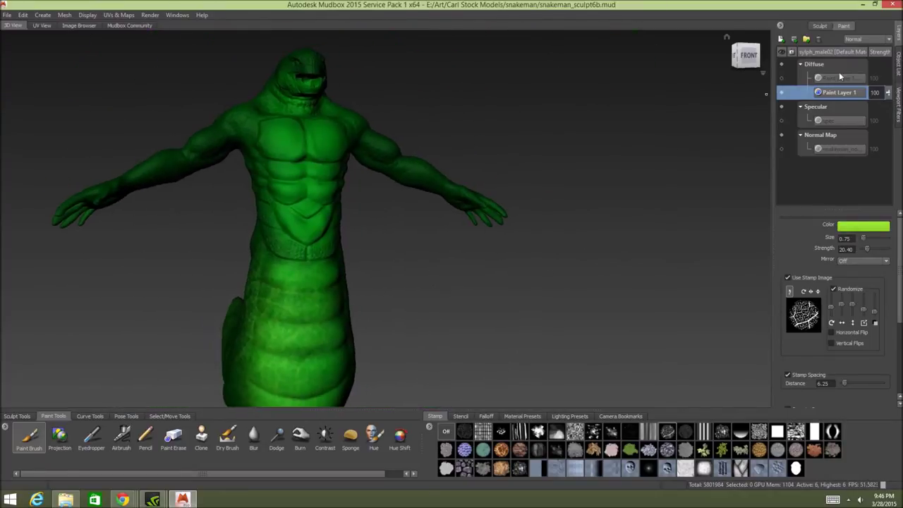
- Try vein stamp strokes on the chest with the brush resized to 0.38 and 0.51, and undo the last stroke
{"action": "key", "text": "b"}
{"action": "left_click_drag", "start_coordinate": [376, 116], "coordinate": [438, 117]}
{"action": "key", "text": "b"}
{"action": "left_click_drag", "start_coordinate": [324, 132], "coordinate": [225, 136]}
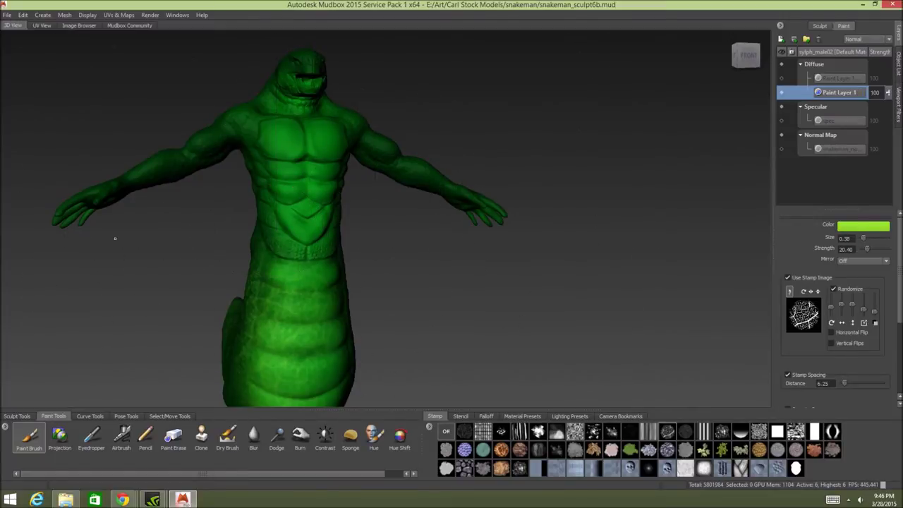
{"action": "key", "text": "b"}
{"action": "mouse_move", "coordinate": [194, 228]}
{"action": "left_mouse_down"}
{"action": "mouse_move", "coordinate": [275, 228]}
{"action": "mouse_move", "coordinate": [190, 228]}
{"action": "left_mouse_up"}
{"action": "key", "text": "b"}
{"action": "left_click_drag", "start_coordinate": [299, 200], "coordinate": [217, 200]}
{"action": "left_click_drag", "start_coordinate": [217, 294], "coordinate": [212, 286]}
{"action": "left_click_drag", "start_coordinate": [286, 152], "coordinate": [286, 138]}
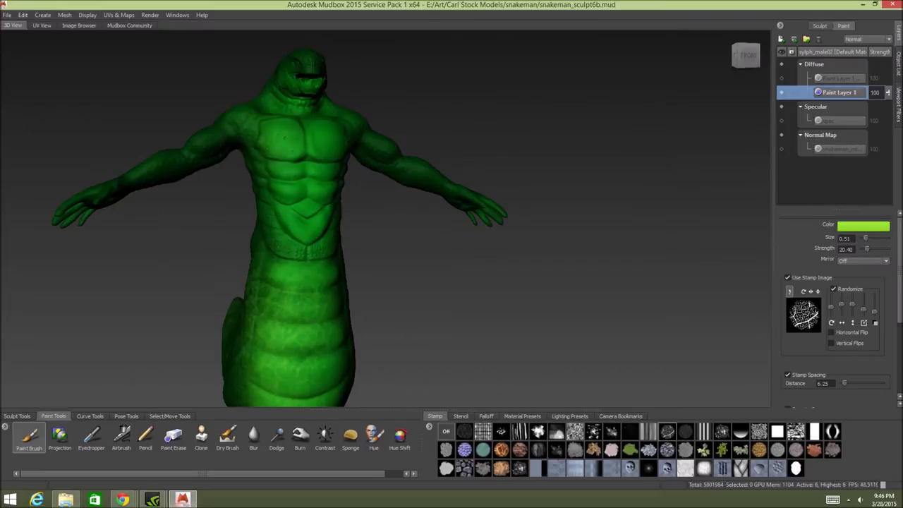
{"action": "key", "text": "ctrl+z"}
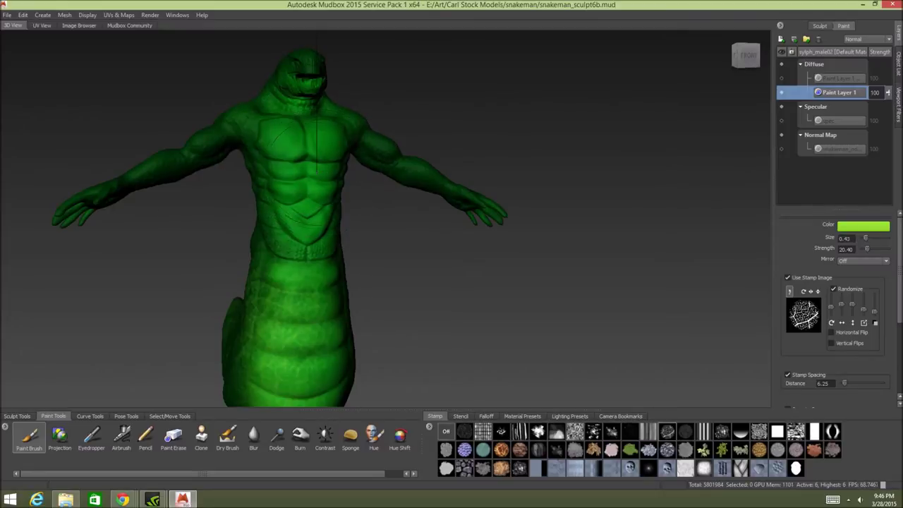
- Set the brush size to 0.29 and stamp the light yellow-green vein pattern over the chest, abdomen and front shoulders
{"action": "left_click_drag", "start_coordinate": [290, 144], "coordinate": [324, 134]}
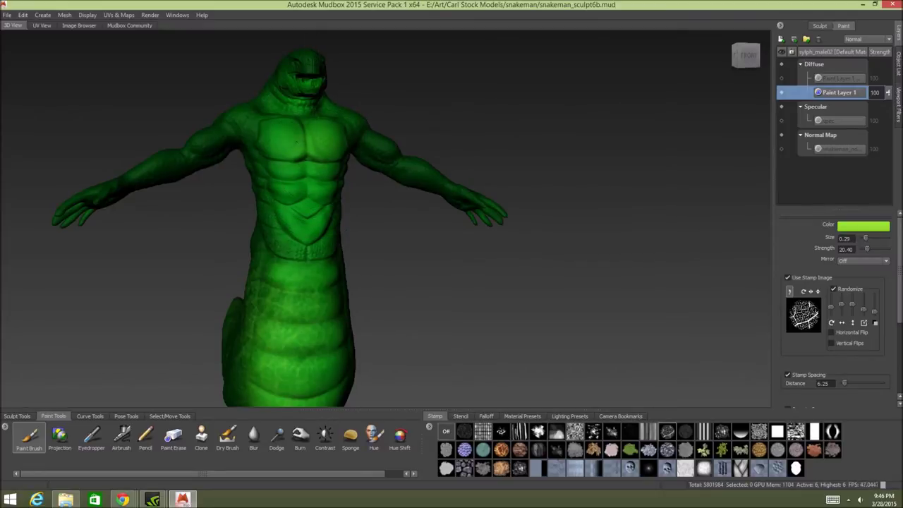
{"action": "mouse_move", "coordinate": [296, 142]}
{"action": "left_mouse_down"}
{"action": "mouse_move", "coordinate": [313, 191]}
{"action": "mouse_move", "coordinate": [306, 258]}
{"action": "left_mouse_up"}
{"action": "left_click_drag", "start_coordinate": [387, 221], "coordinate": [310, 201], "text": "alt"}
{"action": "middle_click_drag", "start_coordinate": [310, 200], "coordinate": [425, 242], "text": "alt"}
{"action": "right_click_drag", "start_coordinate": [425, 242], "coordinate": [498, 228], "text": "alt"}
{"action": "mouse_move", "coordinate": [498, 228]}
{"action": "left_mouse_down", "text": "alt"}
{"action": "mouse_move", "coordinate": [339, 218]}
{"action": "mouse_move", "coordinate": [420, 221]}
{"action": "left_mouse_up", "text": "alt"}
{"action": "left_click_drag", "start_coordinate": [217, 158], "coordinate": [225, 168]}
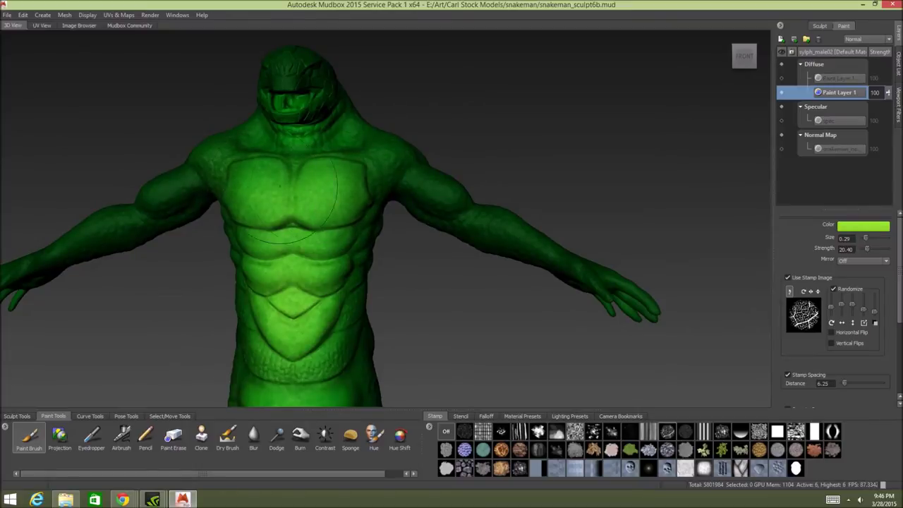
{"action": "left_click_drag", "start_coordinate": [381, 159], "coordinate": [372, 174]}
- Stamp the vein pattern along one side of the torso, from the ribs down to the snake body's flank
{"action": "left_click_drag", "start_coordinate": [344, 253], "coordinate": [303, 247], "text": "alt"}
{"action": "middle_click_drag", "start_coordinate": [303, 247], "coordinate": [344, 178], "text": "alt"}
{"action": "mouse_move", "coordinate": [348, 170]}
{"action": "left_mouse_down"}
{"action": "mouse_move", "coordinate": [345, 243]}
{"action": "mouse_move", "coordinate": [533, 220]}
{"action": "mouse_move", "coordinate": [565, 271]}
{"action": "left_mouse_up"}
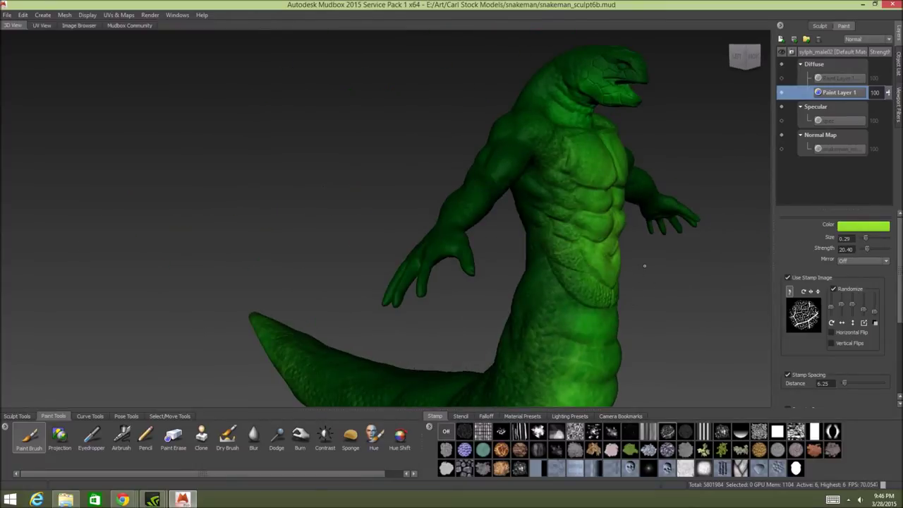
{"action": "left_click_drag", "start_coordinate": [580, 302], "coordinate": [545, 343]}
- Stamp the scaly flank on the opposite side of the snake body, down the bend and along the tail
{"action": "middle_click_drag", "start_coordinate": [544, 343], "coordinate": [448, 173], "text": "alt"}
{"action": "left_click_drag", "start_coordinate": [448, 173], "coordinate": [296, 239], "text": "alt"}
{"action": "mouse_move", "coordinate": [302, 141]}
{"action": "left_mouse_down"}
{"action": "mouse_move", "coordinate": [356, 297]}
{"action": "mouse_move", "coordinate": [441, 282]}
{"action": "left_mouse_up"}
{"action": "left_click_drag", "start_coordinate": [326, 289], "coordinate": [422, 321]}
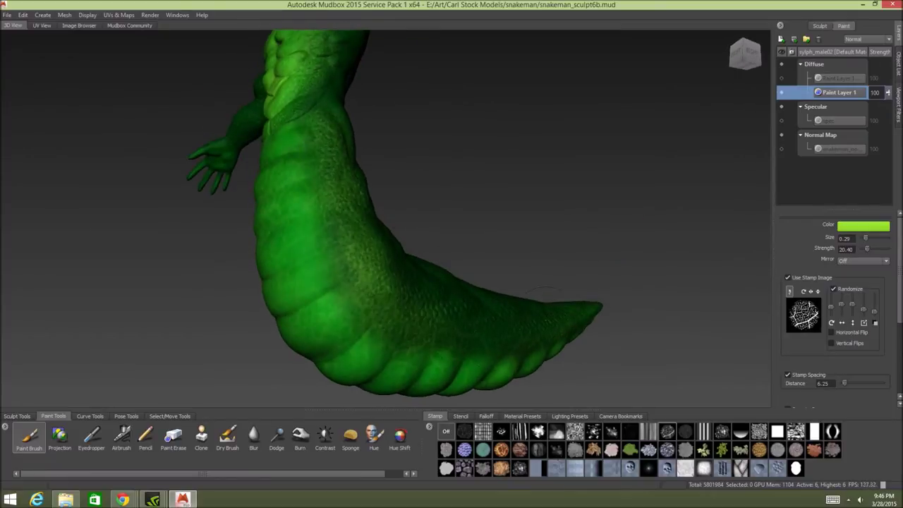
{"action": "mouse_move", "coordinate": [545, 304]}
{"action": "left_mouse_down", "text": "alt"}
{"action": "mouse_move", "coordinate": [467, 302]}
{"action": "mouse_move", "coordinate": [578, 326]}
{"action": "mouse_move", "coordinate": [664, 285]}
{"action": "left_mouse_up", "text": "alt"}
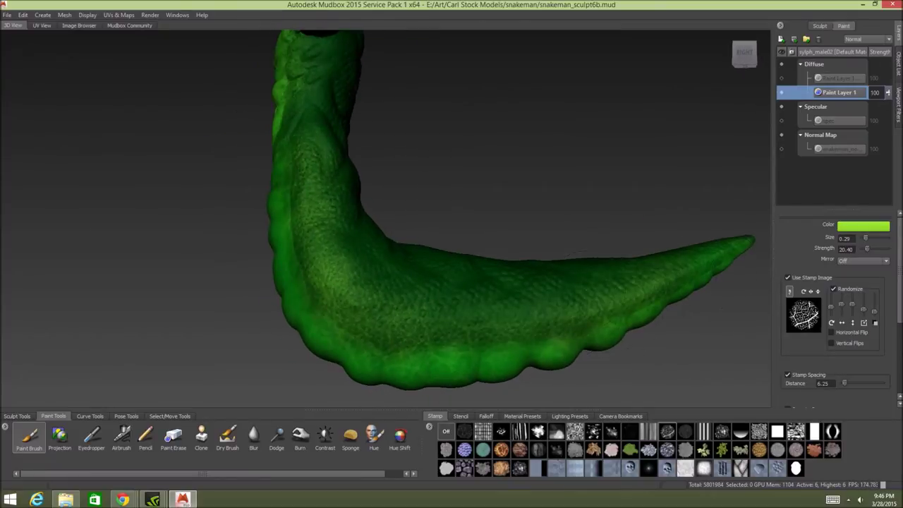
- Stamp the tail's other side with the vein pattern, from below the waist through the bend toward the tip
{"action": "mouse_move", "coordinate": [423, 282]}
{"action": "left_mouse_down", "text": "alt"}
{"action": "mouse_move", "coordinate": [543, 279]}
{"action": "mouse_move", "coordinate": [600, 292]}
{"action": "mouse_move", "coordinate": [662, 233]}
{"action": "mouse_move", "coordinate": [682, 231]}
{"action": "left_mouse_up", "text": "alt"}
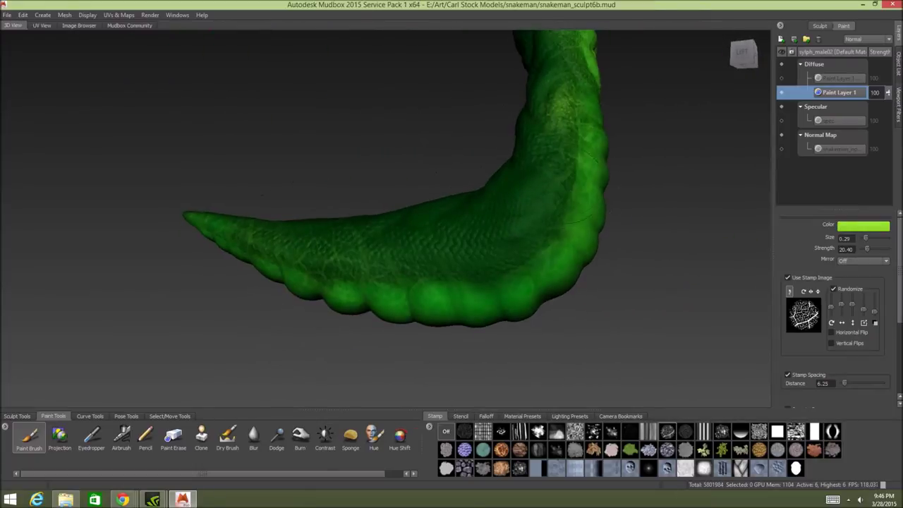
{"action": "mouse_move", "coordinate": [564, 145]}
{"action": "left_mouse_down"}
{"action": "mouse_move", "coordinate": [525, 240]}
{"action": "mouse_move", "coordinate": [403, 258]}
{"action": "mouse_move", "coordinate": [282, 253]}
{"action": "left_mouse_up"}
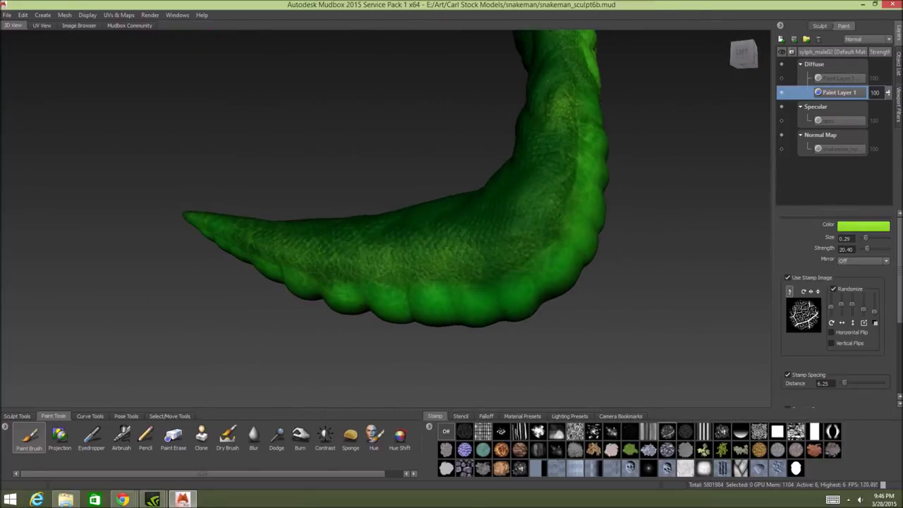
{"action": "left_click_drag", "start_coordinate": [340, 293], "coordinate": [360, 281], "text": "alt"}
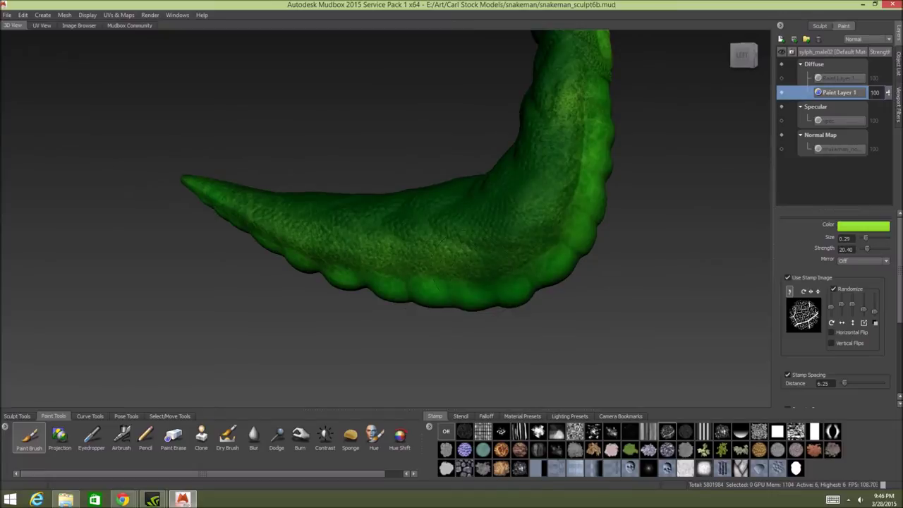
{"action": "left_click_drag", "start_coordinate": [494, 249], "coordinate": [511, 246]}
- Reduce the brush size to 0.24 and stamp the vein pattern over one upper arm near the shoulder
{"action": "mouse_move", "coordinate": [568, 217]}
{"action": "left_mouse_down", "text": "alt"}
{"action": "mouse_move", "coordinate": [529, 234]}
{"action": "mouse_move", "coordinate": [528, 248]}
{"action": "mouse_move", "coordinate": [448, 250]}
{"action": "left_mouse_up", "text": "alt"}
{"action": "middle_click_drag", "start_coordinate": [451, 251], "coordinate": [248, 381], "text": "alt"}
{"action": "right_click_drag", "start_coordinate": [254, 381], "coordinate": [322, 384], "text": "alt"}
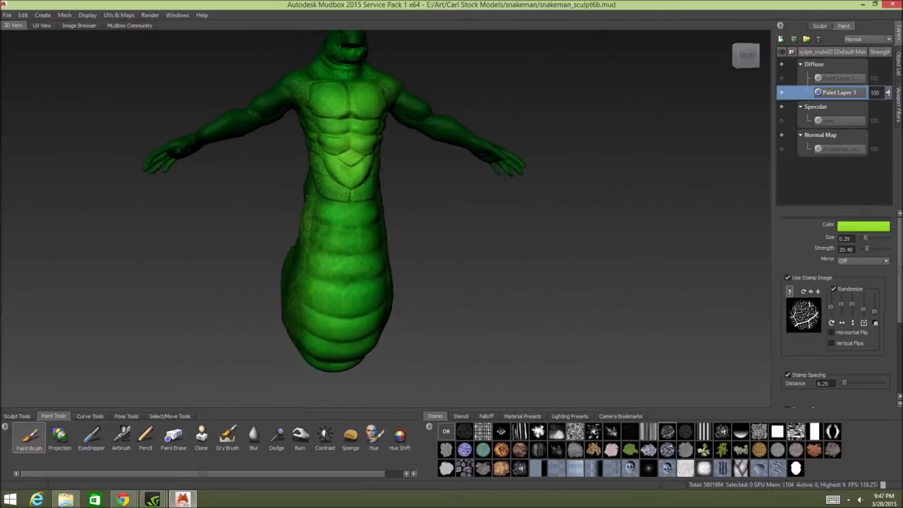
{"action": "left_click_drag", "start_coordinate": [324, 383], "coordinate": [362, 387], "text": "alt"}
{"action": "right_click_drag", "start_coordinate": [603, 164], "coordinate": [542, 165], "text": "alt"}
{"action": "middle_click_drag", "start_coordinate": [542, 165], "coordinate": [600, 258], "text": "alt"}
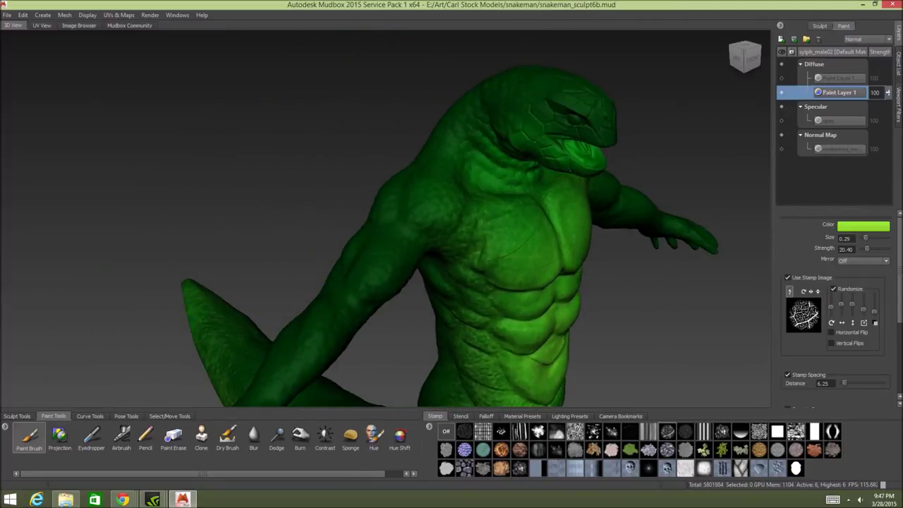
{"action": "left_click_drag", "start_coordinate": [466, 252], "coordinate": [435, 224], "text": "alt"}
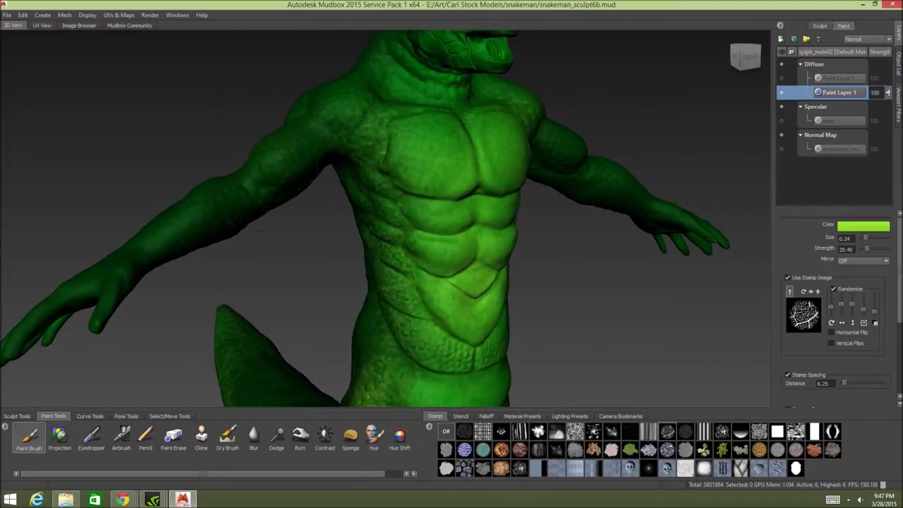
{"action": "left_click_drag", "start_coordinate": [259, 172], "coordinate": [303, 150]}
- Stamp the vein pattern on the opposite shoulder and arm, reducing the brush size to 0.15
{"action": "left_click_drag", "start_coordinate": [389, 177], "coordinate": [286, 193], "text": "alt"}
{"action": "mouse_move", "coordinate": [409, 211]}
{"action": "left_mouse_down", "text": "alt"}
{"action": "mouse_move", "coordinate": [326, 245]}
{"action": "mouse_move", "coordinate": [296, 271]}
{"action": "left_mouse_up", "text": "alt"}
{"action": "left_click_drag", "start_coordinate": [349, 259], "coordinate": [341, 259]}
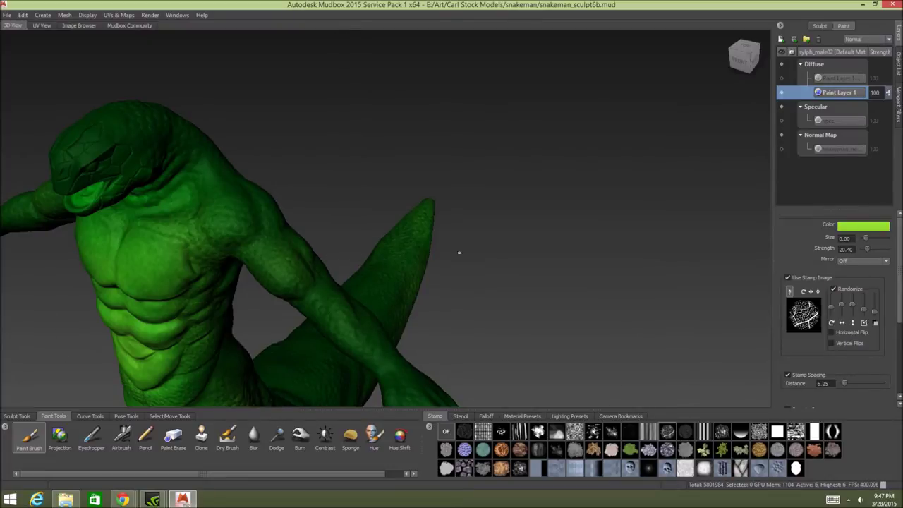
{"action": "left_click_drag", "start_coordinate": [367, 214], "coordinate": [356, 218]}
{"action": "left_click_drag", "start_coordinate": [273, 256], "coordinate": [282, 191]}
- Examine the stamped colour variation on the head, chest, shoulders and arms from several angles
{"action": "middle_click_drag", "start_coordinate": [283, 191], "coordinate": [543, 353], "text": "alt"}
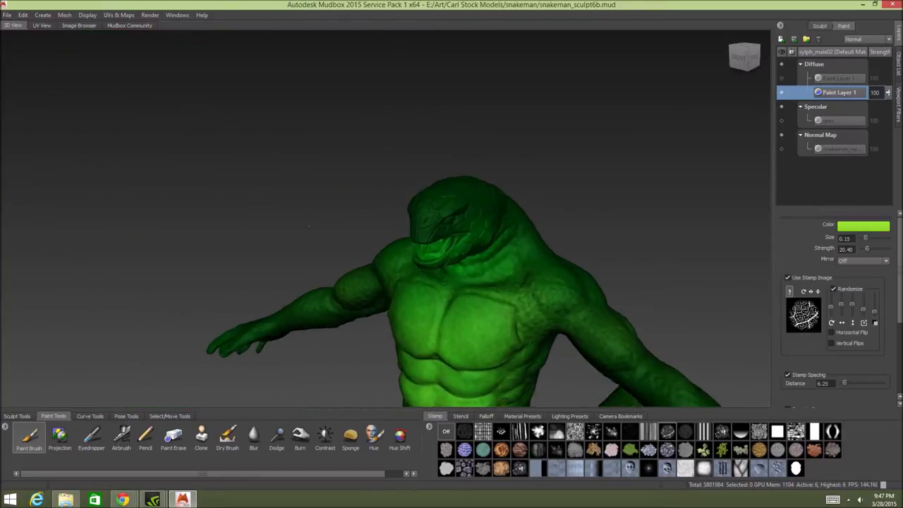
{"action": "left_click_drag", "start_coordinate": [543, 353], "coordinate": [431, 374], "text": "alt"}
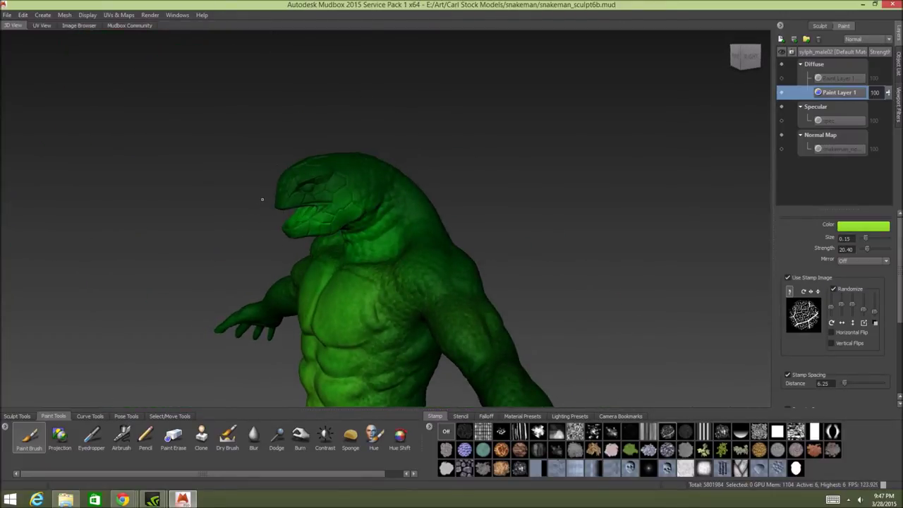
{"action": "left_click_drag", "start_coordinate": [435, 195], "coordinate": [511, 216], "text": "alt"}
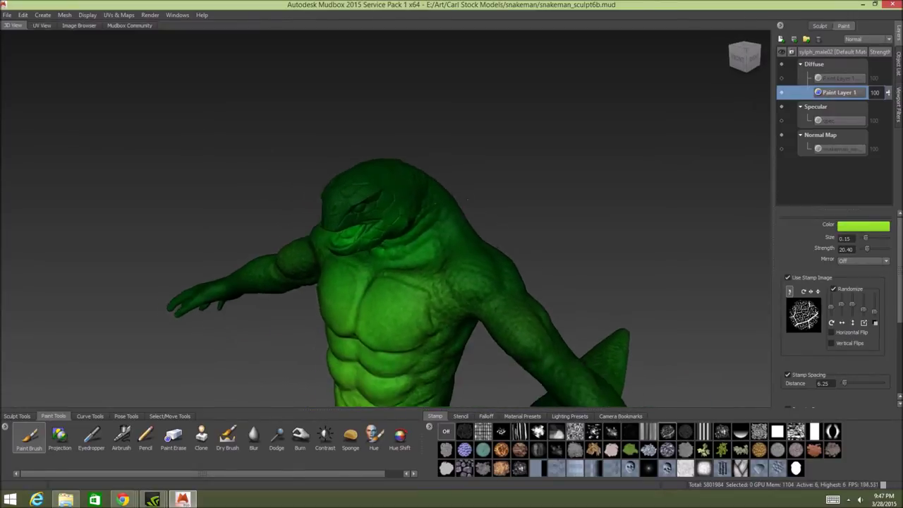
{"action": "middle_click_drag", "start_coordinate": [512, 215], "coordinate": [498, 166], "text": "alt"}
{"action": "left_click_drag", "start_coordinate": [498, 166], "coordinate": [546, 172], "text": "alt"}
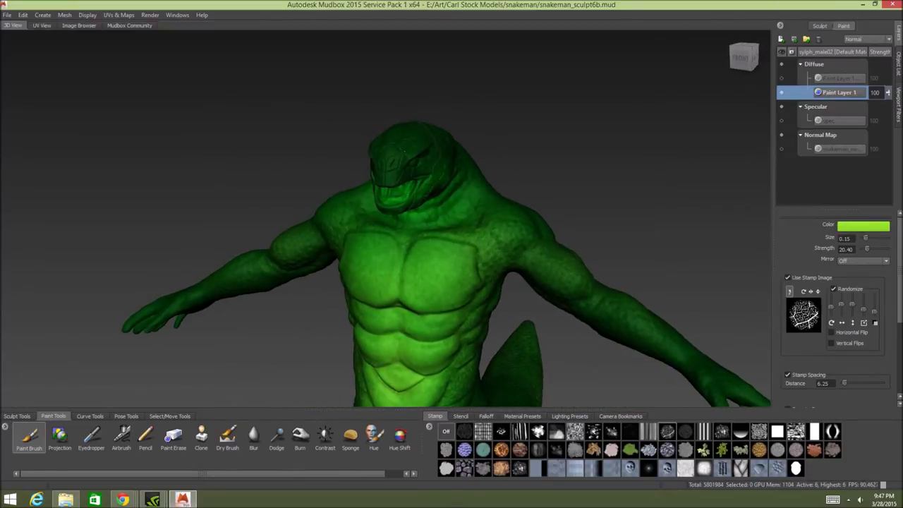
{"action": "right_click_drag", "start_coordinate": [423, 233], "coordinate": [515, 219], "text": "alt"}
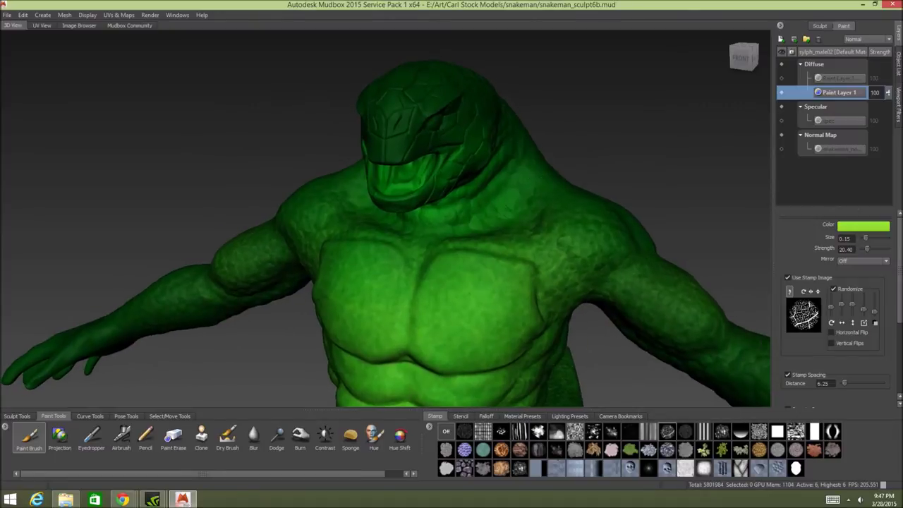
{"action": "left_click_drag", "start_coordinate": [514, 219], "coordinate": [529, 176], "text": "alt"}
{"action": "middle_click_drag", "start_coordinate": [641, 231], "coordinate": [434, 180], "text": "alt"}
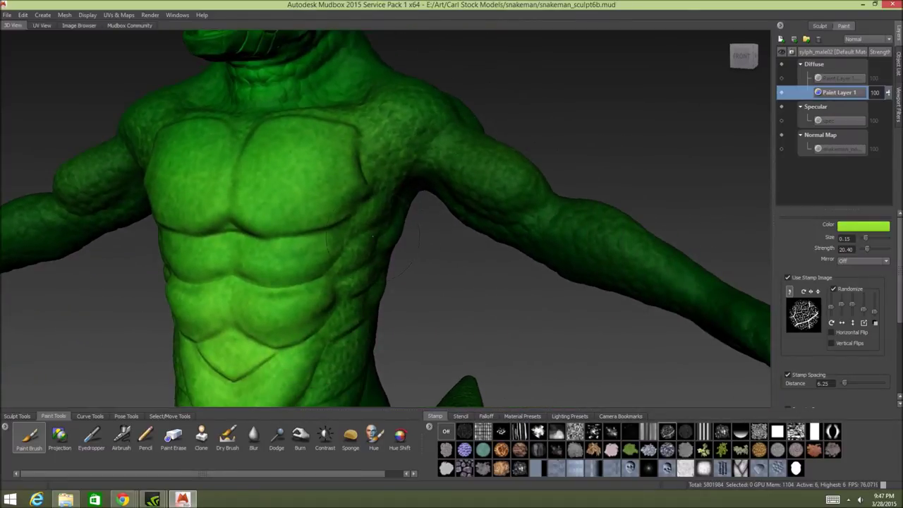
{"action": "left_click_drag", "start_coordinate": [372, 235], "coordinate": [374, 172], "text": "alt"}
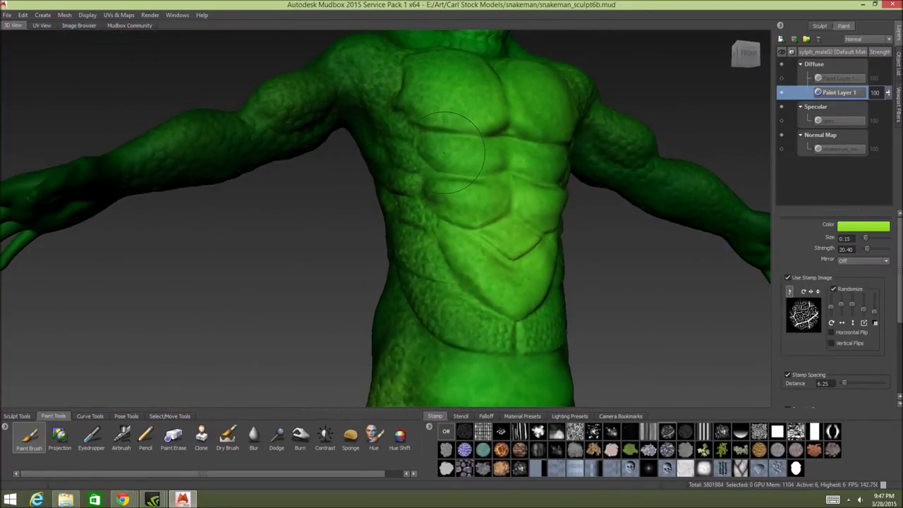
- Inspect the paint on the back, outer arm and tail, and compare it with the front torso
{"action": "left_click_drag", "start_coordinate": [458, 145], "coordinate": [204, 196], "text": "alt"}
{"action": "left_click_drag", "start_coordinate": [155, 181], "coordinate": [277, 182], "text": "alt"}
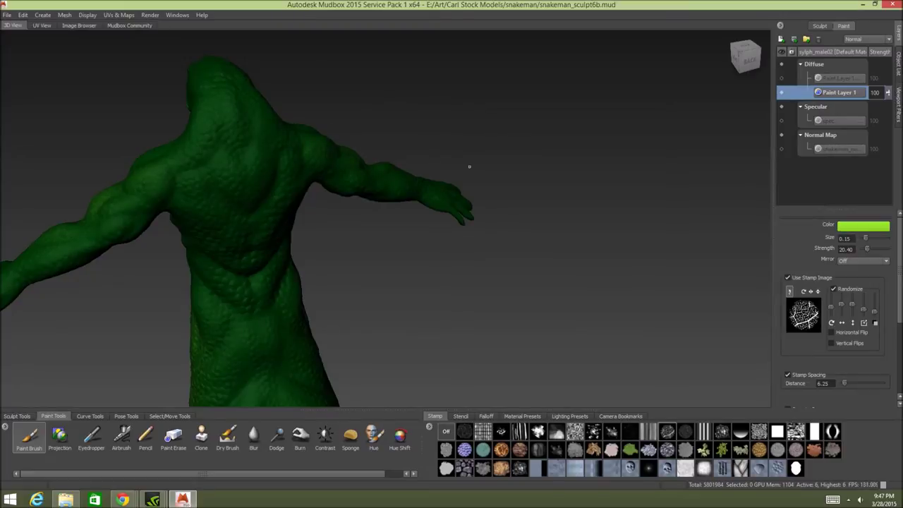
{"action": "left_click_drag", "start_coordinate": [469, 166], "coordinate": [394, 132], "text": "alt"}
{"action": "left_click_drag", "start_coordinate": [608, 225], "coordinate": [475, 224], "text": "alt"}
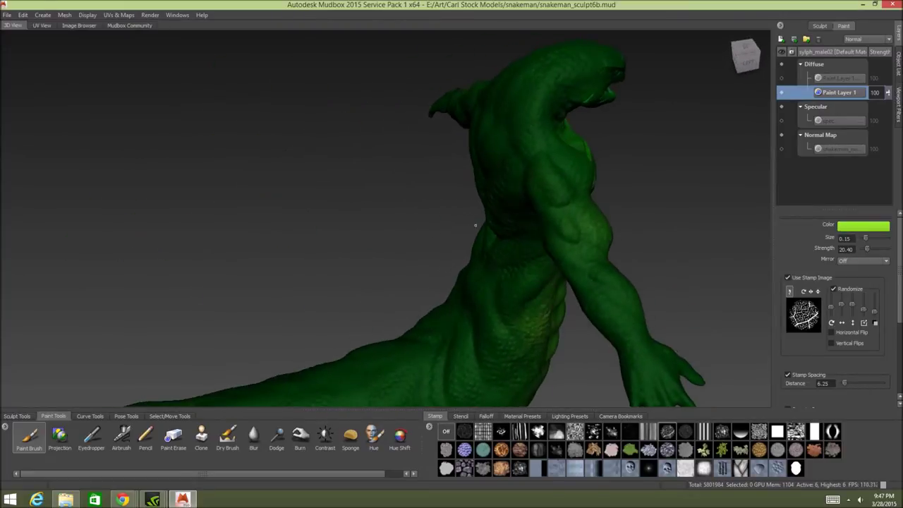
{"action": "middle_click_drag", "start_coordinate": [476, 224], "coordinate": [342, 180], "text": "alt"}
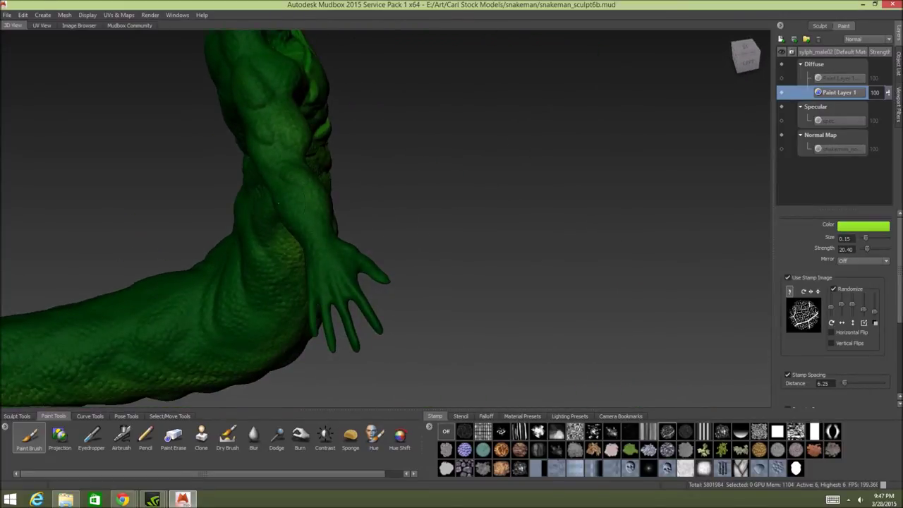
{"action": "left_click_drag", "start_coordinate": [369, 225], "coordinate": [818, 282], "text": "alt"}
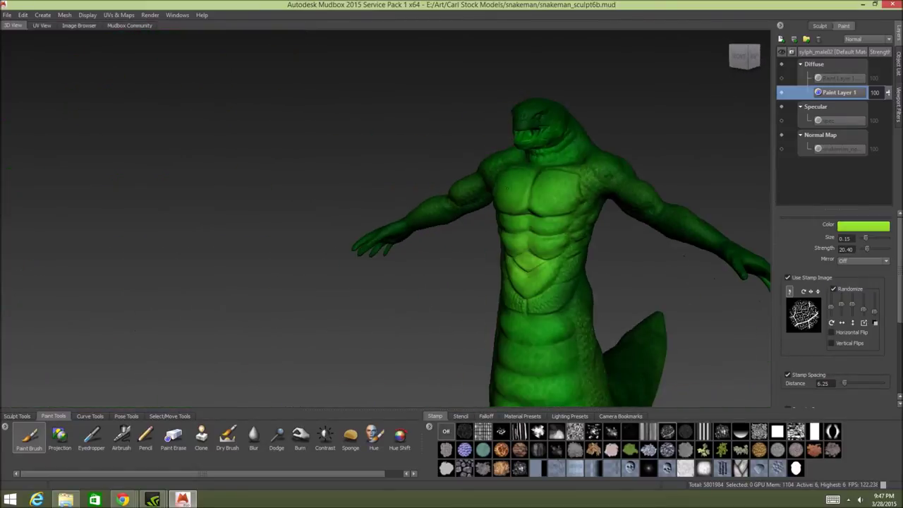
{"action": "middle_click_drag", "start_coordinate": [818, 282], "coordinate": [367, 257], "text": "alt"}
{"action": "left_click_drag", "start_coordinate": [367, 257], "coordinate": [415, 185], "text": "alt"}
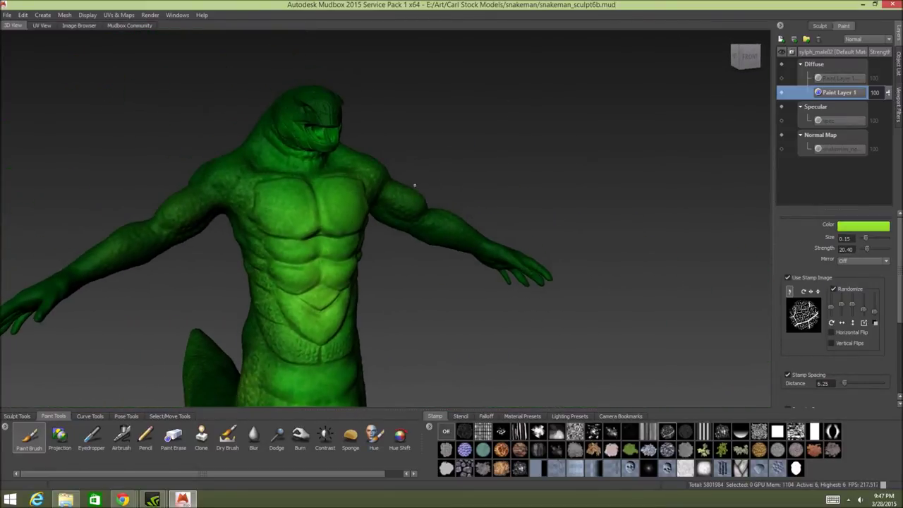
- Enlarge the brush to 0.74 and stamp more vein pattern over the side of the snake body and tail
{"action": "left_click_drag", "start_coordinate": [288, 184], "coordinate": [325, 205]}
{"action": "left_click_drag", "start_coordinate": [392, 170], "coordinate": [260, 190], "text": "alt"}
{"action": "left_click_drag", "start_coordinate": [286, 279], "coordinate": [452, 201], "text": "alt"}
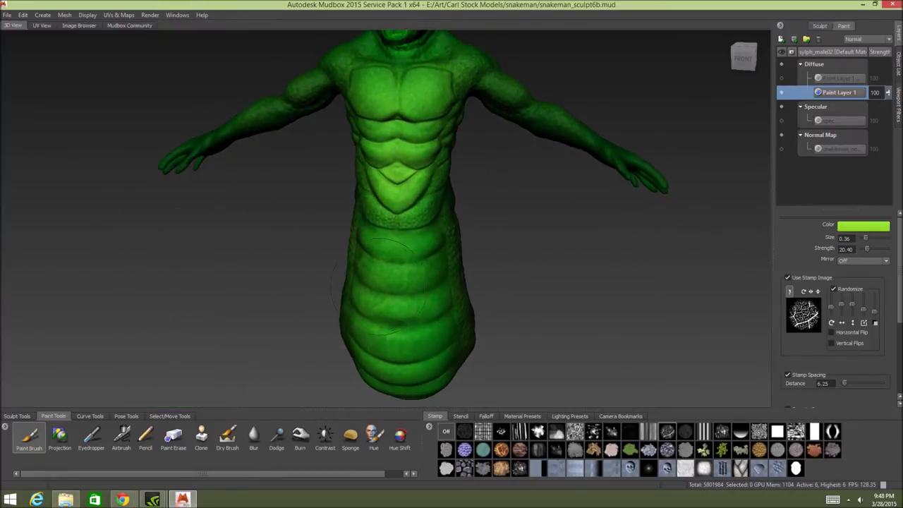
{"action": "right_click_drag", "start_coordinate": [412, 274], "coordinate": [363, 268], "text": "alt"}
{"action": "left_click_drag", "start_coordinate": [364, 268], "coordinate": [417, 191], "text": "alt"}
{"action": "left_click_drag", "start_coordinate": [418, 152], "coordinate": [459, 152]}
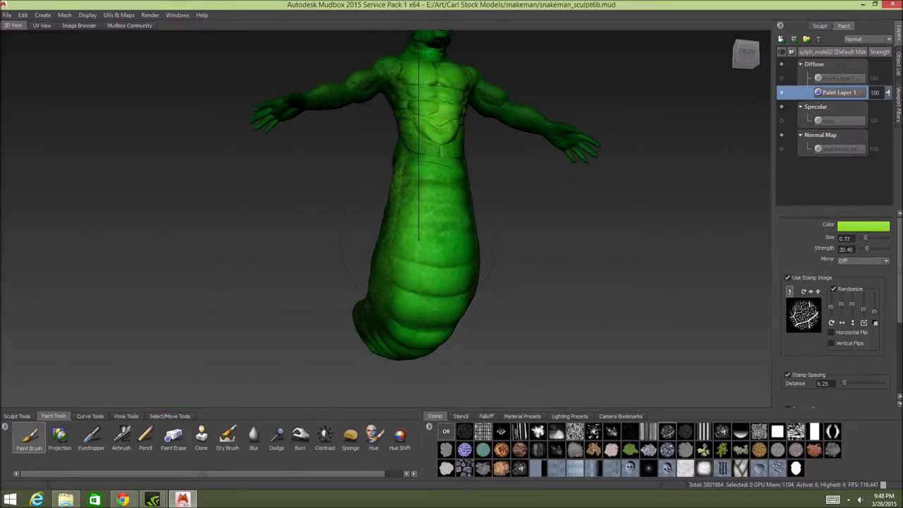
{"action": "left_click_drag", "start_coordinate": [550, 243], "coordinate": [437, 233], "text": "alt"}
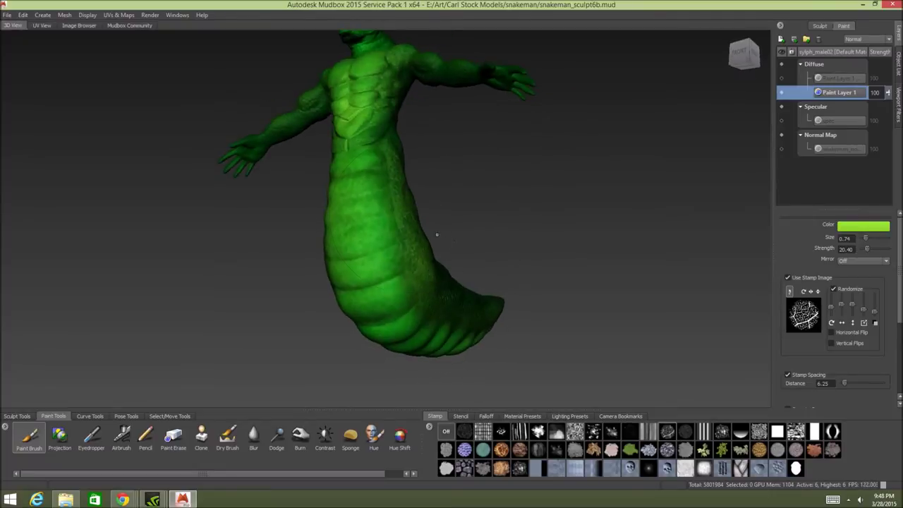
{"action": "left_click_drag", "start_coordinate": [353, 256], "coordinate": [593, 291], "text": "alt"}
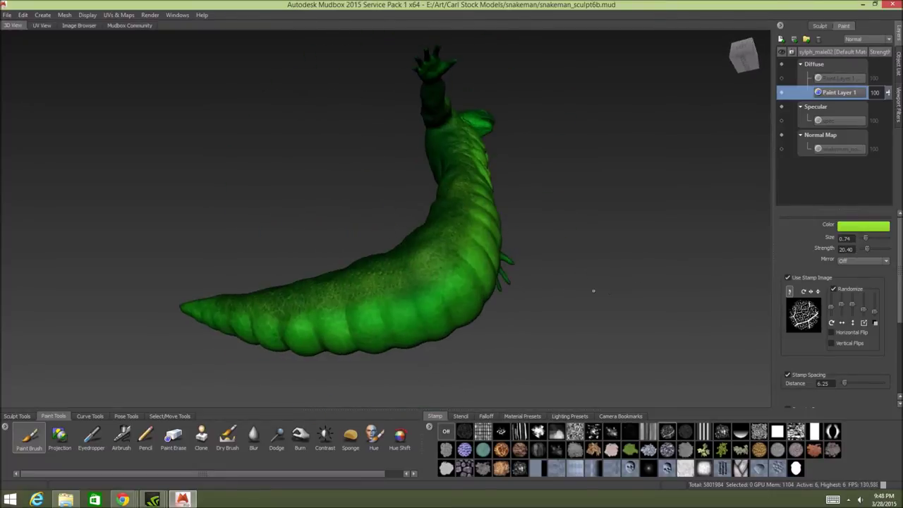
{"action": "left_click_drag", "start_coordinate": [381, 288], "coordinate": [343, 305]}
- Continue broad vein stamping around the body's bend and along the lower side of the tail toward its tip
{"action": "left_click_drag", "start_coordinate": [605, 246], "coordinate": [514, 293], "text": "alt"}
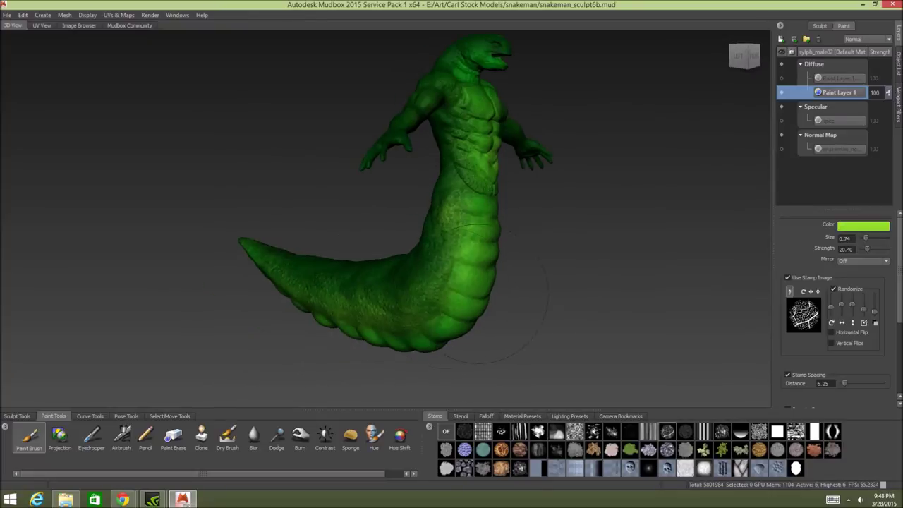
{"action": "left_click_drag", "start_coordinate": [438, 247], "coordinate": [427, 282]}
{"action": "mouse_move", "coordinate": [505, 282]}
{"action": "left_mouse_down", "text": "alt"}
{"action": "mouse_move", "coordinate": [319, 284]}
{"action": "mouse_move", "coordinate": [430, 308]}
{"action": "mouse_move", "coordinate": [361, 308]}
{"action": "mouse_move", "coordinate": [519, 279]}
{"action": "left_mouse_up", "text": "alt"}
{"action": "left_click_drag", "start_coordinate": [465, 262], "coordinate": [366, 254], "text": "alt"}
{"action": "left_click_drag", "start_coordinate": [259, 295], "coordinate": [225, 296]}
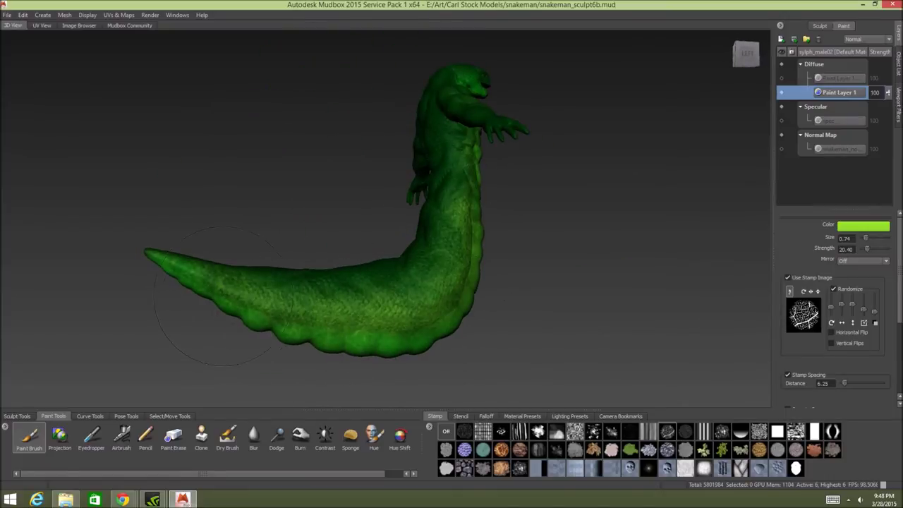
- Reduce the brush size to 0.48 for work on the front torso and belly plates
{"action": "left_click_drag", "start_coordinate": [530, 226], "coordinate": [413, 251], "text": "alt"}
{"action": "left_click_drag", "start_coordinate": [564, 239], "coordinate": [486, 227], "text": "alt"}
{"action": "left_click_drag", "start_coordinate": [413, 137], "coordinate": [387, 137]}
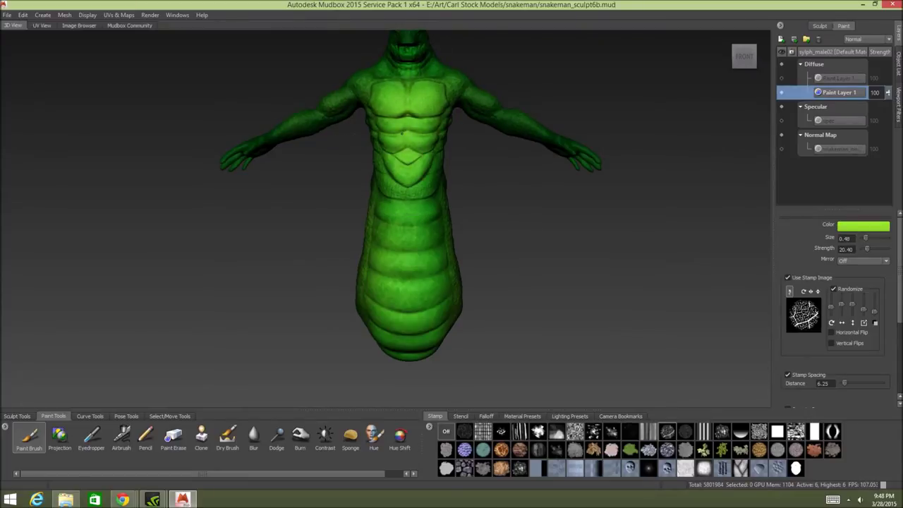
{"action": "left_click_drag", "start_coordinate": [414, 288], "coordinate": [506, 201], "text": "alt"}
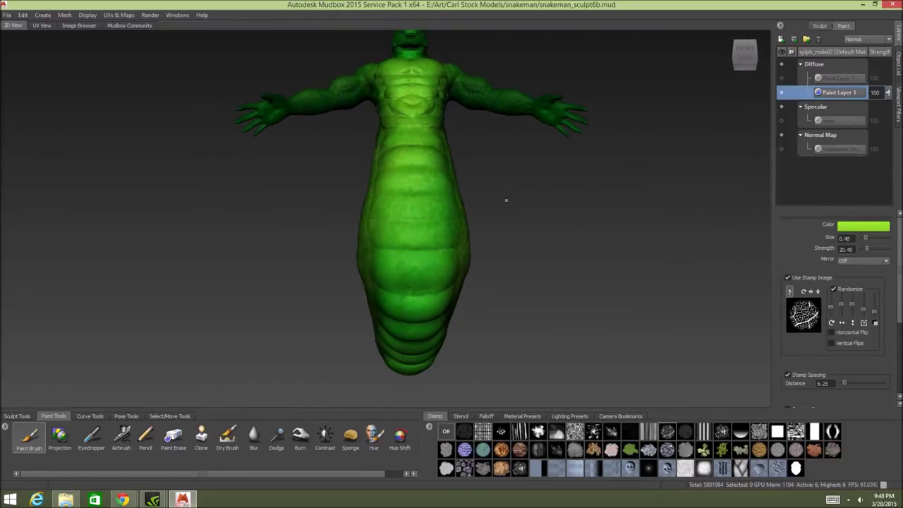
- Examine the painted belly, tail underside, torso and head of the snakeman model up close
{"action": "left_click_drag", "start_coordinate": [507, 297], "coordinate": [509, 230], "text": "alt"}
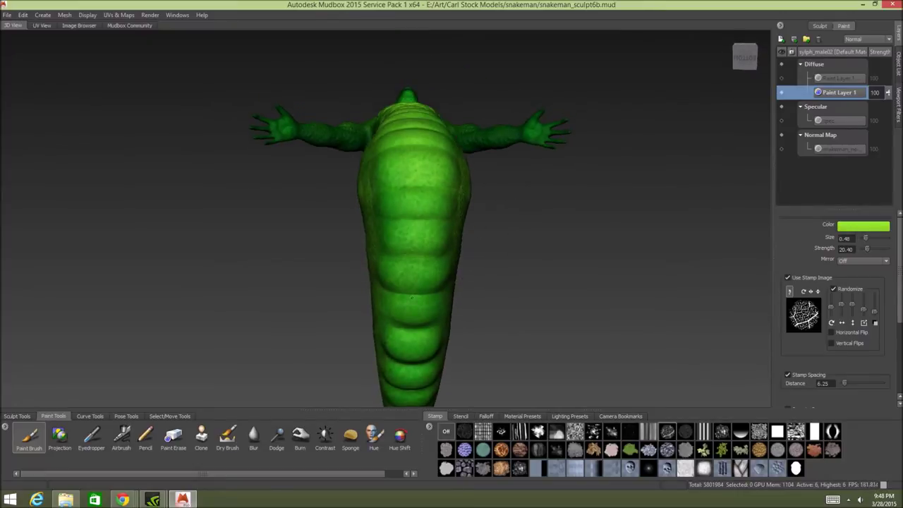
{"action": "left_click_drag", "start_coordinate": [426, 361], "coordinate": [480, 269], "text": "alt"}
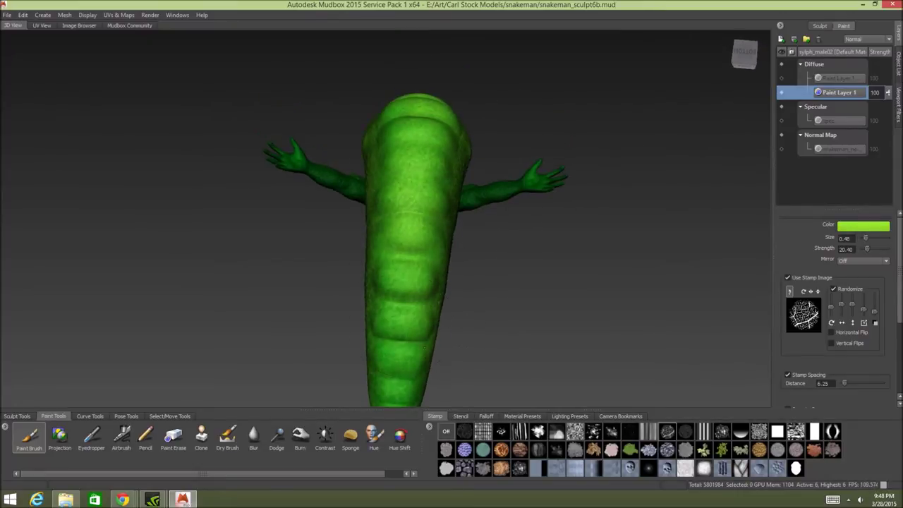
{"action": "left_click_drag", "start_coordinate": [464, 221], "coordinate": [473, 197], "text": "alt"}
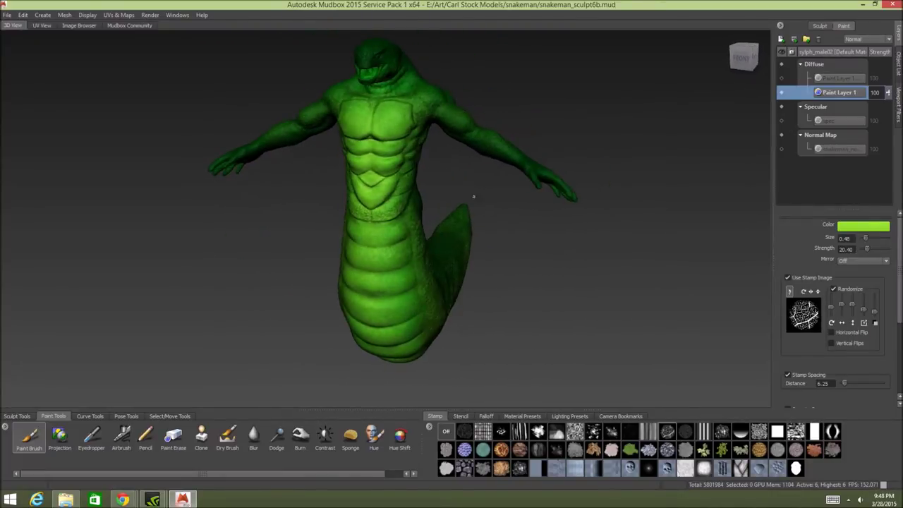
{"action": "middle_click_drag", "start_coordinate": [473, 197], "coordinate": [543, 230], "text": "alt"}
{"action": "right_click_drag", "start_coordinate": [542, 230], "coordinate": [634, 219], "text": "alt"}
{"action": "middle_click_drag", "start_coordinate": [634, 219], "coordinate": [531, 227], "text": "alt"}
{"action": "left_click_drag", "start_coordinate": [531, 227], "coordinate": [395, 201], "text": "alt"}
{"action": "middle_click_drag", "start_coordinate": [226, 138], "coordinate": [296, 212], "text": "alt"}
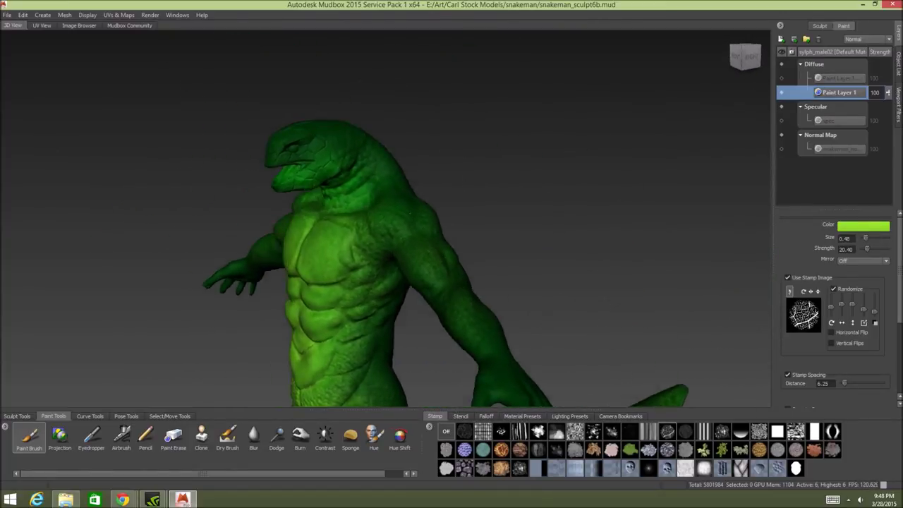
{"action": "left_click_drag", "start_coordinate": [296, 212], "coordinate": [328, 206], "text": "alt"}
{"action": "right_click_drag", "start_coordinate": [327, 205], "coordinate": [423, 197], "text": "alt"}
{"action": "middle_click_drag", "start_coordinate": [128, 118], "coordinate": [317, 189], "text": "alt"}
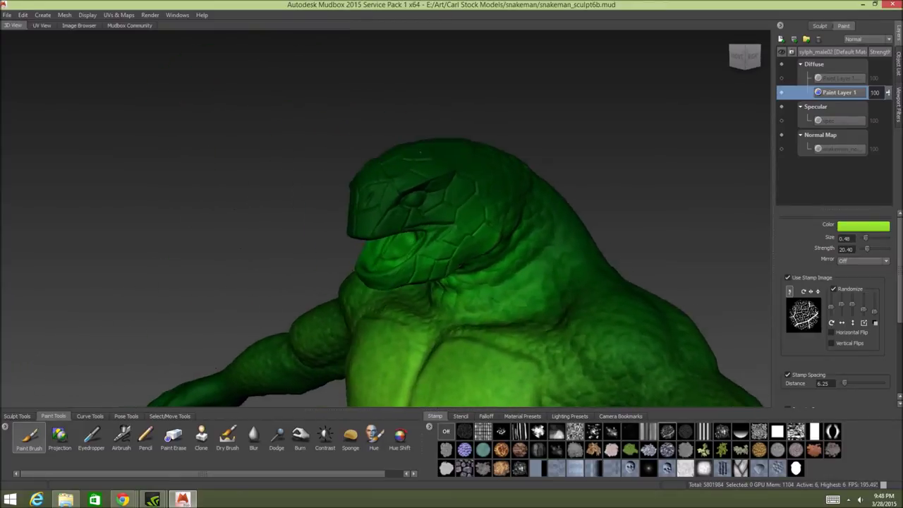
{"action": "right_click_drag", "start_coordinate": [317, 189], "coordinate": [529, 177], "text": "alt"}
{"action": "middle_click_drag", "start_coordinate": [529, 178], "coordinate": [419, 168], "text": "alt"}
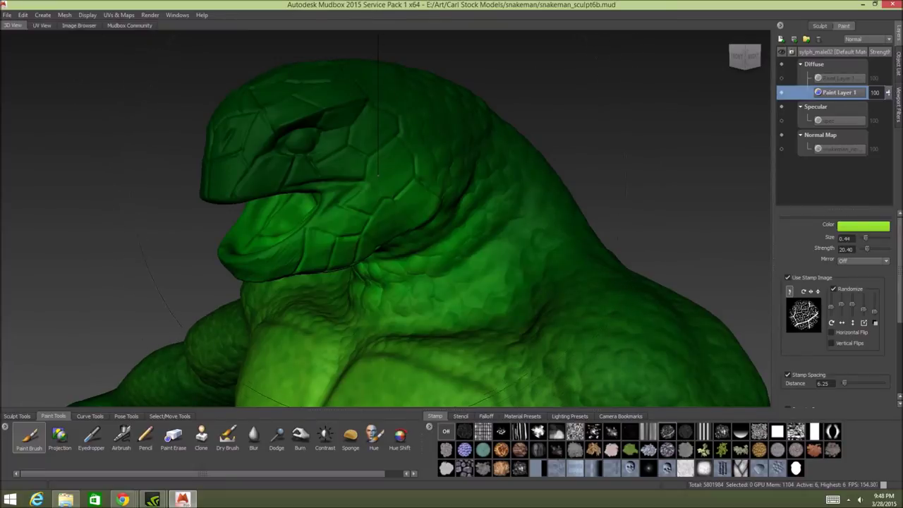
- Shrink the paint brush to size 0.11 and check the green-and-black snake reference photo in Chrome
{"action": "left_click_drag", "start_coordinate": [379, 175], "coordinate": [339, 175]}
{"action": "left_click", "coordinate": [127, 499]}
{"action": "left_click", "coordinate": [248, 457]}
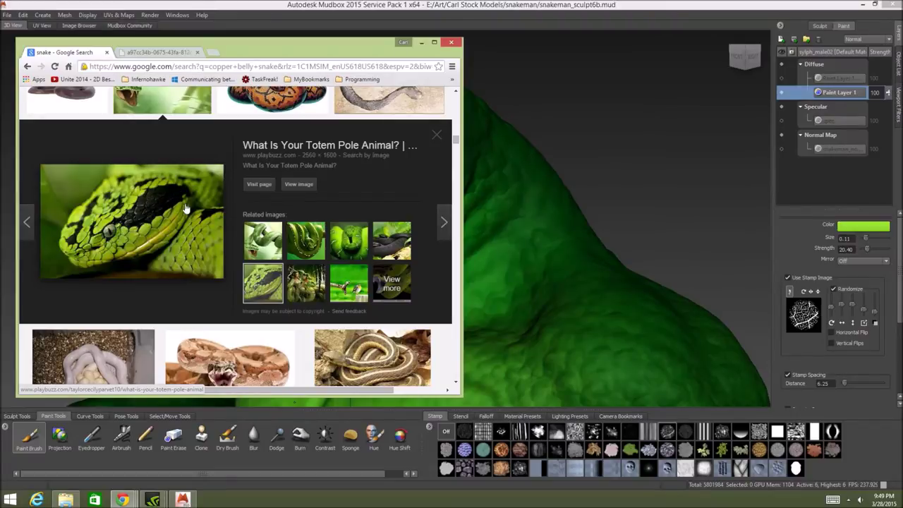
{"action": "left_click", "coordinate": [406, 4]}
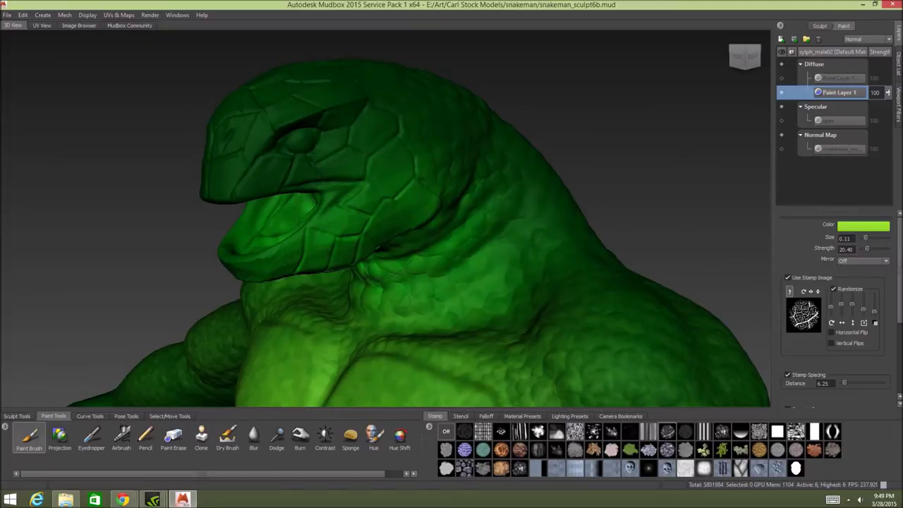
- Set the brush size to 0.19 and paint light green over the snakeman's lower jaw and face
{"action": "middle_click_drag", "start_coordinate": [381, 268], "coordinate": [391, 183], "text": "alt"}
{"action": "right_click_drag", "start_coordinate": [391, 184], "coordinate": [264, 188], "text": "alt"}
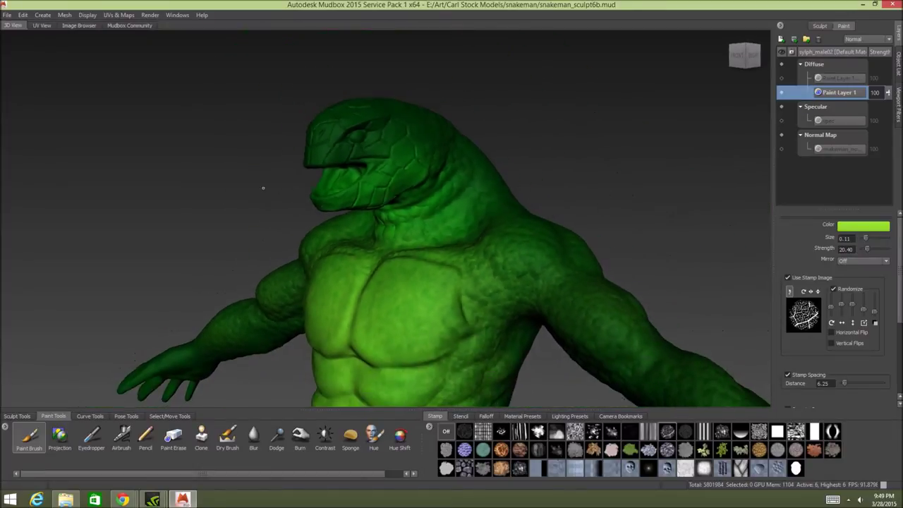
{"action": "mouse_move", "coordinate": [373, 162]}
{"action": "left_mouse_down"}
{"action": "mouse_move", "coordinate": [381, 173]}
{"action": "mouse_move", "coordinate": [321, 202]}
{"action": "left_mouse_up"}
{"action": "left_click_drag", "start_coordinate": [361, 259], "coordinate": [499, 212], "text": "alt"}
{"action": "mouse_move", "coordinate": [594, 200]}
{"action": "left_mouse_down"}
{"action": "mouse_move", "coordinate": [598, 176]}
{"action": "mouse_move", "coordinate": [649, 214]}
{"action": "mouse_move", "coordinate": [561, 210]}
{"action": "mouse_move", "coordinate": [567, 141]}
{"action": "left_mouse_up"}
{"action": "middle_click_drag", "start_coordinate": [567, 141], "coordinate": [512, 282], "text": "alt"}
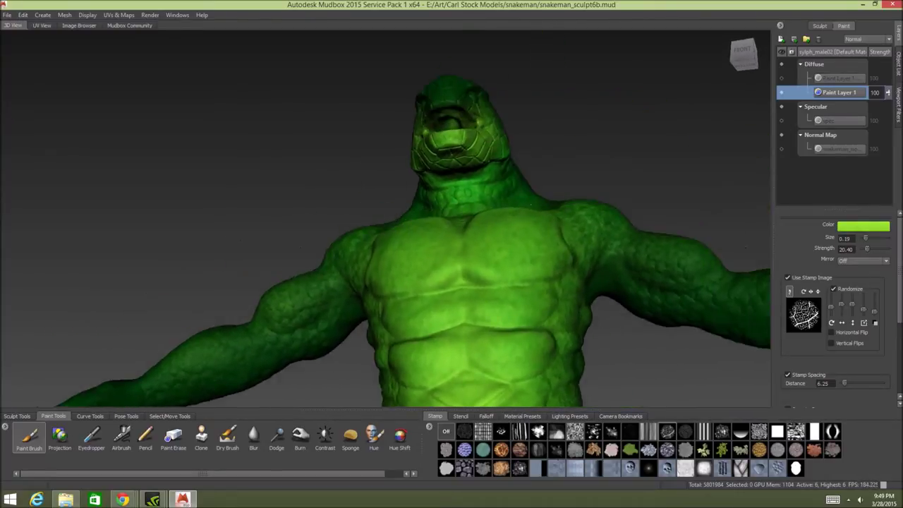
{"action": "left_click_drag", "start_coordinate": [511, 282], "coordinate": [530, 182], "text": "alt"}
{"action": "mouse_move", "coordinate": [443, 117]}
{"action": "left_mouse_down"}
{"action": "mouse_move", "coordinate": [458, 132]}
{"action": "mouse_move", "coordinate": [434, 132]}
{"action": "left_mouse_up"}
- Paint light green across the neck and the front of the shoulders
{"action": "mouse_move", "coordinate": [457, 149]}
{"action": "left_mouse_down", "text": "alt"}
{"action": "mouse_move", "coordinate": [462, 194]}
{"action": "mouse_move", "coordinate": [430, 208]}
{"action": "mouse_move", "coordinate": [422, 180]}
{"action": "left_mouse_up", "text": "alt"}
{"action": "mouse_move", "coordinate": [314, 250]}
{"action": "left_mouse_down"}
{"action": "mouse_move", "coordinate": [330, 276]}
{"action": "mouse_move", "coordinate": [358, 255]}
{"action": "mouse_move", "coordinate": [335, 283]}
{"action": "mouse_move", "coordinate": [365, 276]}
{"action": "mouse_move", "coordinate": [514, 282]}
{"action": "mouse_move", "coordinate": [509, 302]}
{"action": "mouse_move", "coordinate": [494, 275]}
{"action": "mouse_move", "coordinate": [487, 284]}
{"action": "mouse_move", "coordinate": [527, 310]}
{"action": "mouse_move", "coordinate": [451, 291]}
{"action": "mouse_move", "coordinate": [437, 253]}
{"action": "left_mouse_up"}
{"action": "left_click_drag", "start_coordinate": [511, 280], "coordinate": [427, 281], "text": "alt"}
{"action": "mouse_move", "coordinate": [297, 243]}
{"action": "left_mouse_down"}
{"action": "mouse_move", "coordinate": [300, 236]}
{"action": "mouse_move", "coordinate": [330, 247]}
{"action": "left_mouse_up"}
{"action": "left_click_drag", "start_coordinate": [381, 296], "coordinate": [443, 295], "text": "alt"}
{"action": "middle_click_drag", "start_coordinate": [443, 295], "coordinate": [483, 187], "text": "alt"}
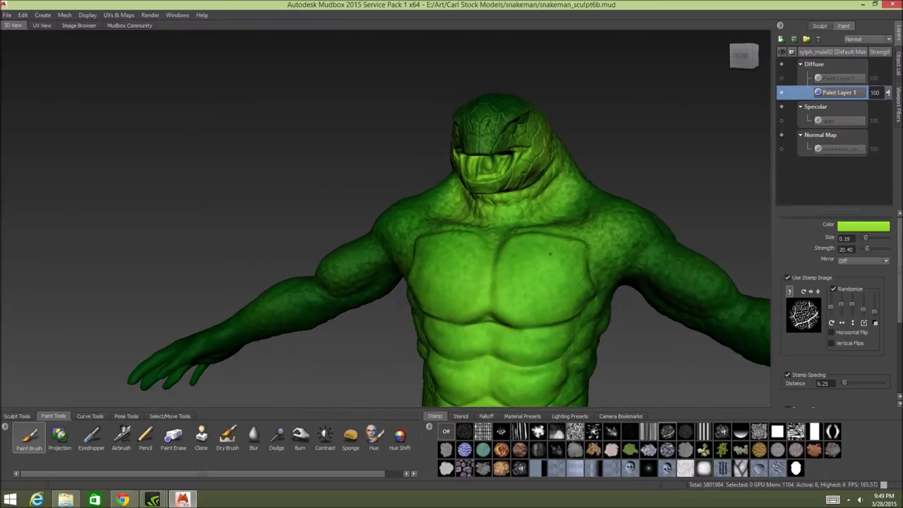
- Brush light green over the chest, its sides and down along the abdominal muscles
{"action": "left_click_drag", "start_coordinate": [483, 188], "coordinate": [503, 189], "text": "alt"}
{"action": "left_click_drag", "start_coordinate": [565, 263], "coordinate": [597, 296]}
{"action": "mouse_move", "coordinate": [493, 243]}
{"action": "left_mouse_down"}
{"action": "mouse_move", "coordinate": [536, 281]}
{"action": "mouse_move", "coordinate": [606, 256]}
{"action": "left_mouse_up"}
{"action": "left_click_drag", "start_coordinate": [607, 293], "coordinate": [591, 311], "text": "alt"}
{"action": "middle_click_drag", "start_coordinate": [592, 311], "coordinate": [384, 221], "text": "alt"}
{"action": "left_click_drag", "start_coordinate": [295, 220], "coordinate": [361, 285]}
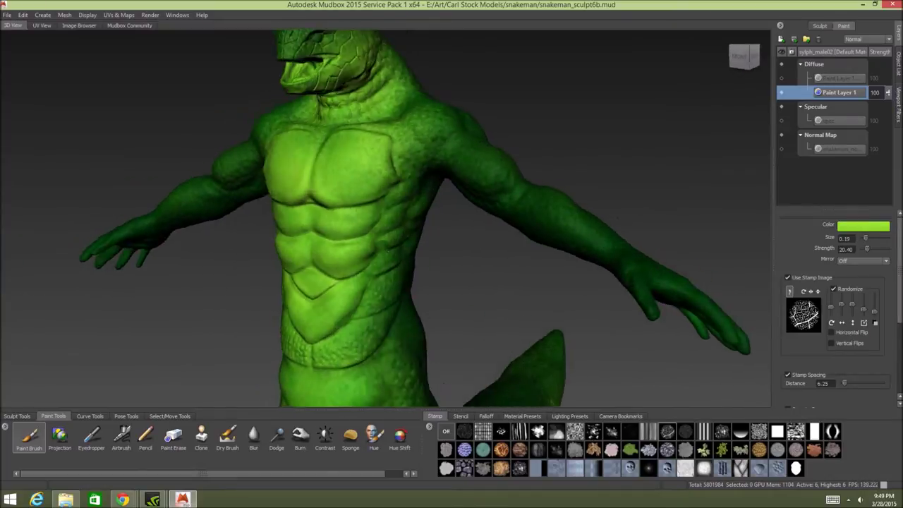
- Paint light green around the waist and the first belly segments below the abdomen
{"action": "left_click_drag", "start_coordinate": [444, 383], "coordinate": [395, 366], "text": "alt"}
{"action": "left_click_drag", "start_coordinate": [361, 312], "coordinate": [330, 326]}
{"action": "middle_click_drag", "start_coordinate": [330, 326], "coordinate": [369, 266], "text": "alt"}
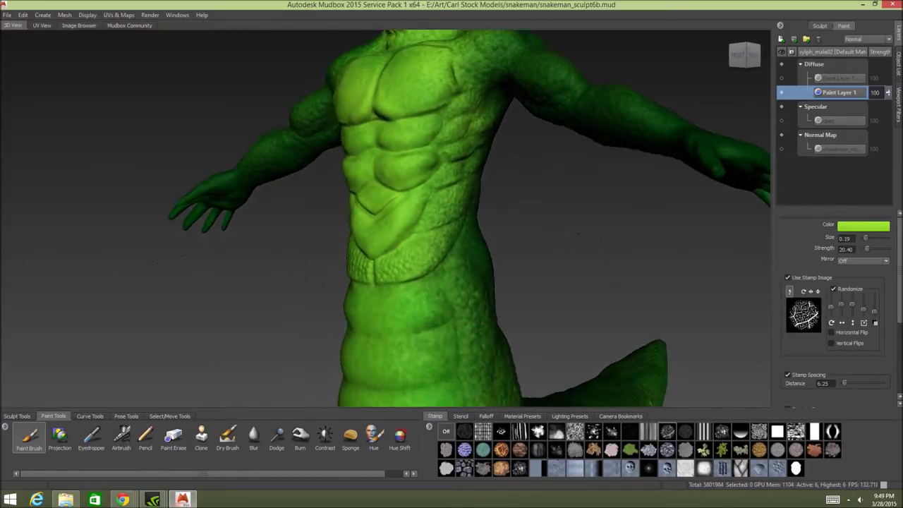
{"action": "mouse_move", "coordinate": [369, 267]}
{"action": "left_mouse_down", "text": "alt"}
{"action": "mouse_move", "coordinate": [439, 244]}
{"action": "mouse_move", "coordinate": [418, 270]}
{"action": "mouse_move", "coordinate": [389, 276]}
{"action": "left_mouse_up", "text": "alt"}
{"action": "left_click_drag", "start_coordinate": [363, 330], "coordinate": [399, 333]}
{"action": "mouse_move", "coordinate": [345, 332]}
{"action": "middle_mouse_down", "text": "alt"}
{"action": "mouse_move", "coordinate": [367, 293]}
{"action": "mouse_move", "coordinate": [333, 185]}
{"action": "middle_mouse_up", "text": "alt"}
{"action": "left_click_drag", "start_coordinate": [333, 185], "coordinate": [379, 187], "text": "alt"}
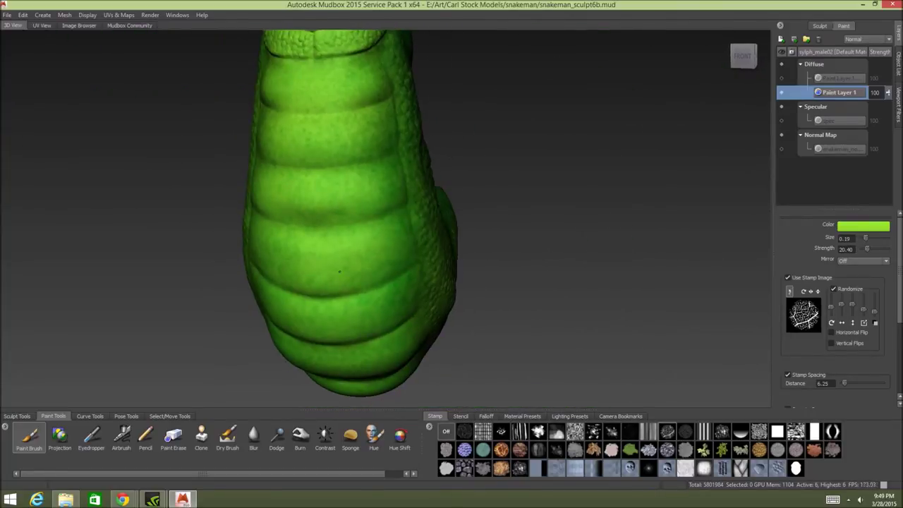
- Lighten the large lower belly segments and their edges with light green strokes
{"action": "left_click_drag", "start_coordinate": [299, 271], "coordinate": [244, 265], "text": "alt"}
{"action": "middle_click_drag", "start_coordinate": [337, 197], "coordinate": [366, 240], "text": "alt"}
{"action": "left_click_drag", "start_coordinate": [367, 240], "coordinate": [395, 242], "text": "alt"}
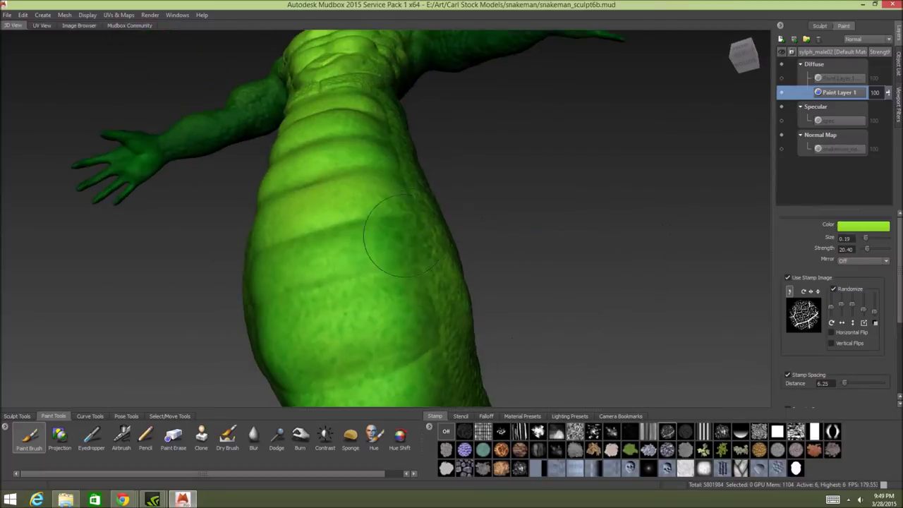
{"action": "middle_click_drag", "start_coordinate": [395, 242], "coordinate": [435, 211], "text": "alt"}
{"action": "mouse_move", "coordinate": [435, 212]}
{"action": "left_mouse_down"}
{"action": "mouse_move", "coordinate": [386, 195]}
{"action": "mouse_move", "coordinate": [473, 257]}
{"action": "mouse_move", "coordinate": [494, 346]}
{"action": "left_mouse_up"}
{"action": "left_click_drag", "start_coordinate": [552, 282], "coordinate": [616, 301], "text": "alt"}
{"action": "left_click_drag", "start_coordinate": [367, 247], "coordinate": [371, 343]}
- Paint light green along the side and underside segments of the curved tail
{"action": "middle_click_drag", "start_coordinate": [447, 324], "coordinate": [452, 235], "text": "alt"}
{"action": "left_click_drag", "start_coordinate": [452, 235], "coordinate": [488, 251], "text": "alt"}
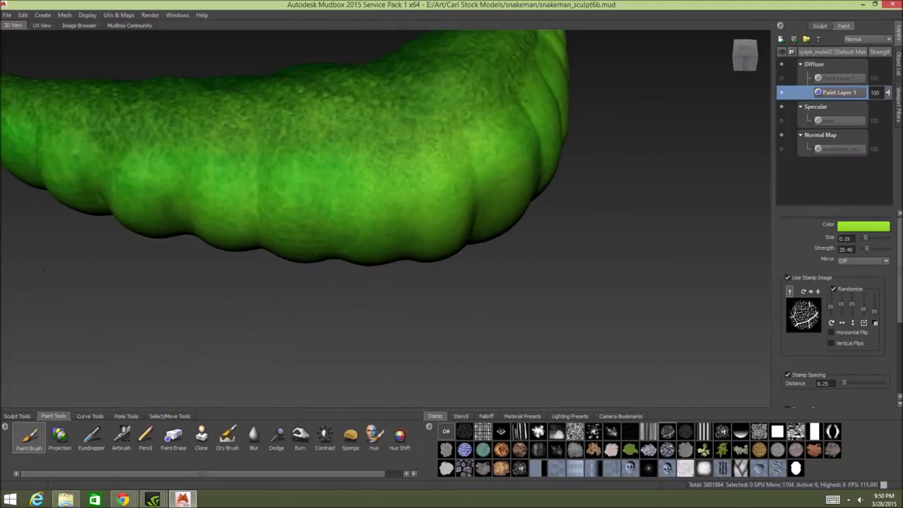
{"action": "mouse_move", "coordinate": [325, 179]}
{"action": "left_mouse_down"}
{"action": "mouse_move", "coordinate": [327, 258]}
{"action": "mouse_move", "coordinate": [363, 247]}
{"action": "mouse_move", "coordinate": [374, 231]}
{"action": "left_mouse_up"}
{"action": "left_click_drag", "start_coordinate": [244, 139], "coordinate": [303, 175]}
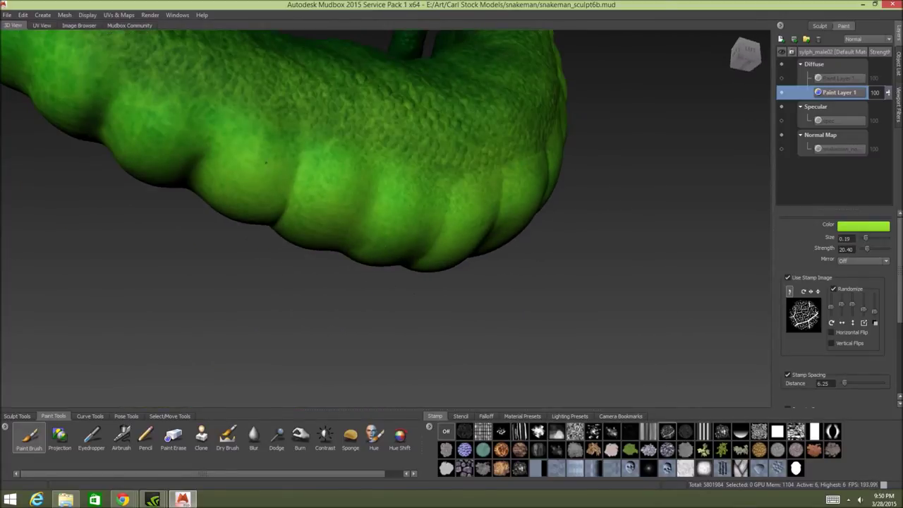
{"action": "middle_click_drag", "start_coordinate": [310, 179], "coordinate": [399, 300], "text": "alt"}
{"action": "mouse_move", "coordinate": [398, 300]}
{"action": "left_mouse_down", "text": "alt"}
{"action": "mouse_move", "coordinate": [417, 270]}
{"action": "mouse_move", "coordinate": [363, 209]}
{"action": "left_mouse_up", "text": "alt"}
{"action": "mouse_move", "coordinate": [294, 242]}
{"action": "left_mouse_down"}
{"action": "mouse_move", "coordinate": [301, 130]}
{"action": "mouse_move", "coordinate": [248, 117]}
{"action": "left_mouse_up"}
{"action": "left_click_drag", "start_coordinate": [295, 149], "coordinate": [279, 136], "text": "alt"}
{"action": "middle_click_drag", "start_coordinate": [280, 135], "coordinate": [364, 254], "text": "alt"}
{"action": "mouse_move", "coordinate": [364, 253]}
{"action": "left_mouse_down"}
{"action": "mouse_move", "coordinate": [276, 177]}
{"action": "mouse_move", "coordinate": [385, 282]}
{"action": "mouse_move", "coordinate": [600, 338]}
{"action": "mouse_move", "coordinate": [656, 332]}
{"action": "left_mouse_up"}
- Paint light green highlights on the front of both upper arms and forearms
{"action": "middle_click_drag", "start_coordinate": [656, 332], "coordinate": [635, 204], "text": "alt"}
{"action": "mouse_move", "coordinate": [635, 205]}
{"action": "left_mouse_down", "text": "alt"}
{"action": "mouse_move", "coordinate": [672, 187]}
{"action": "mouse_move", "coordinate": [501, 261]}
{"action": "mouse_move", "coordinate": [612, 274]}
{"action": "left_mouse_up", "text": "alt"}
{"action": "left_click_drag", "start_coordinate": [653, 241], "coordinate": [474, 218], "text": "alt"}
{"action": "right_click_drag", "start_coordinate": [474, 218], "coordinate": [419, 145], "text": "alt"}
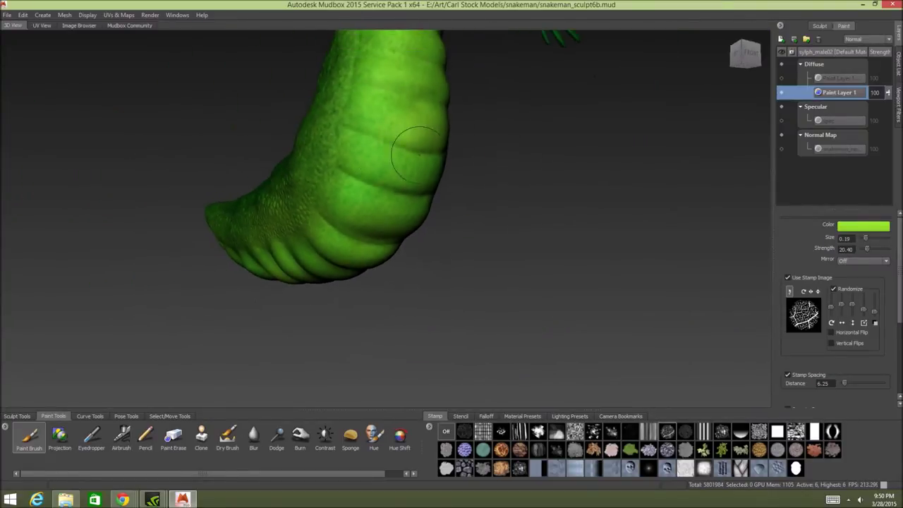
{"action": "middle_click_drag", "start_coordinate": [419, 146], "coordinate": [416, 268], "text": "alt"}
{"action": "left_click_drag", "start_coordinate": [416, 268], "coordinate": [409, 215], "text": "alt"}
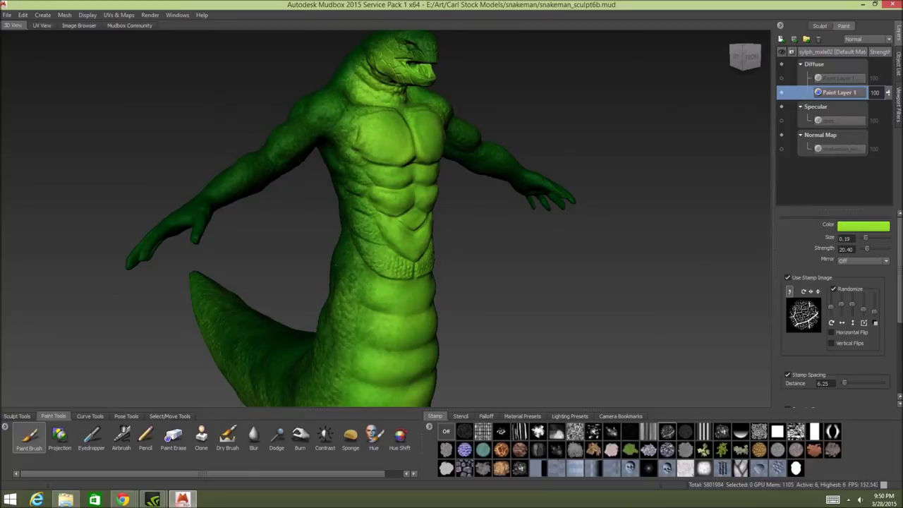
{"action": "left_click_drag", "start_coordinate": [486, 166], "coordinate": [399, 164], "text": "alt"}
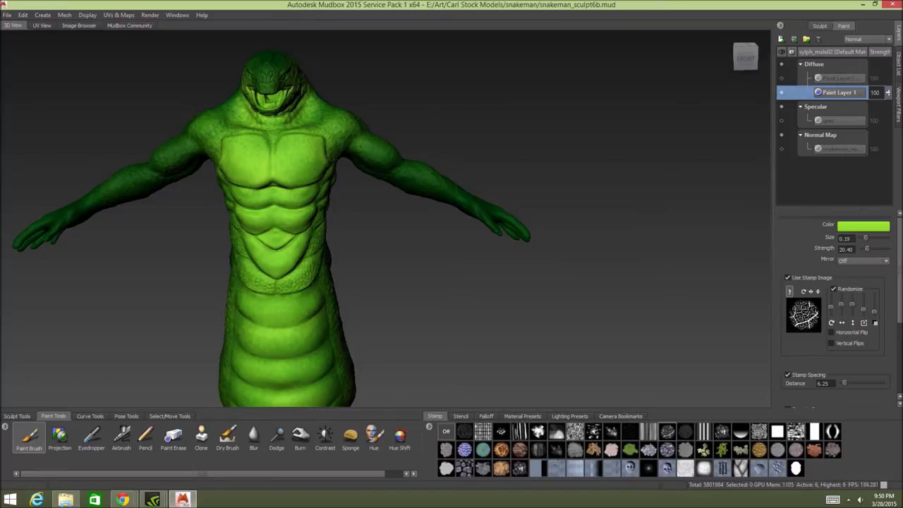
{"action": "left_click_drag", "start_coordinate": [375, 149], "coordinate": [368, 147]}
{"action": "left_click_drag", "start_coordinate": [181, 146], "coordinate": [169, 151]}
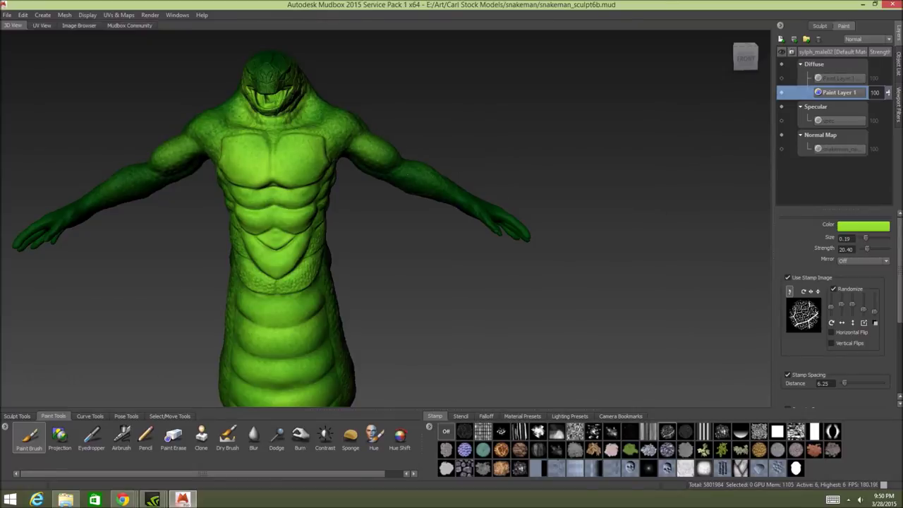
{"action": "left_click_drag", "start_coordinate": [412, 174], "coordinate": [428, 179]}
{"action": "left_click_drag", "start_coordinate": [129, 178], "coordinate": [92, 197]}
- Add light green highlights to the back of both shoulders, upper arms and forearms
{"action": "middle_click_drag", "start_coordinate": [230, 165], "coordinate": [223, 120], "text": "alt"}
{"action": "left_click_drag", "start_coordinate": [223, 120], "coordinate": [205, 108], "text": "alt"}
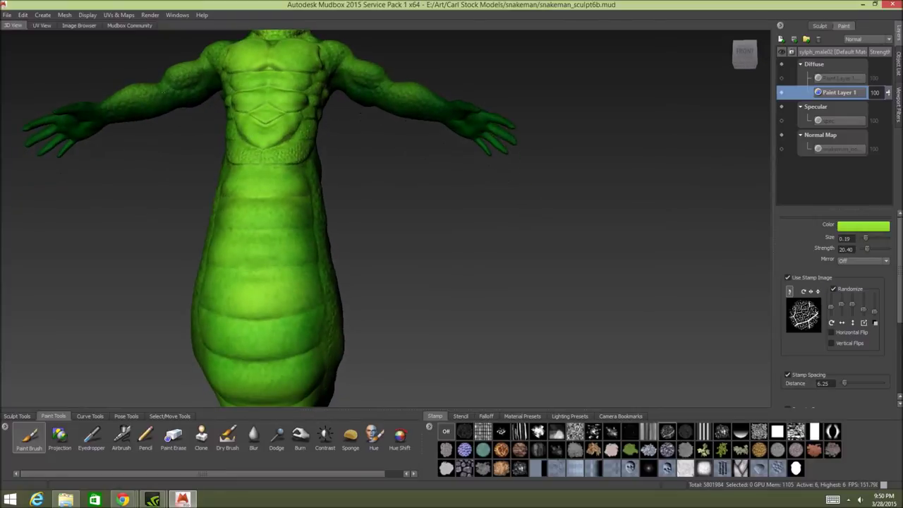
{"action": "left_click_drag", "start_coordinate": [360, 113], "coordinate": [181, 137], "text": "alt"}
{"action": "middle_click_drag", "start_coordinate": [194, 144], "coordinate": [178, 235], "text": "alt"}
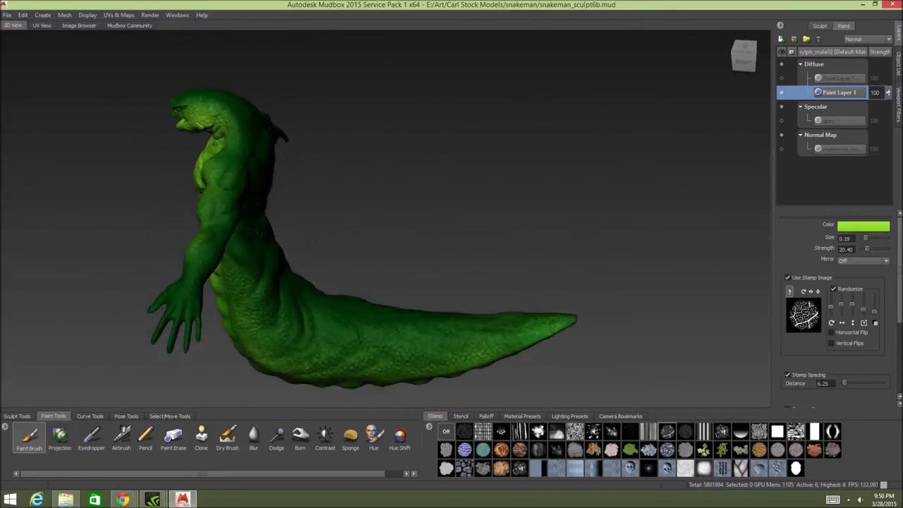
{"action": "left_click_drag", "start_coordinate": [265, 230], "coordinate": [395, 225], "text": "alt"}
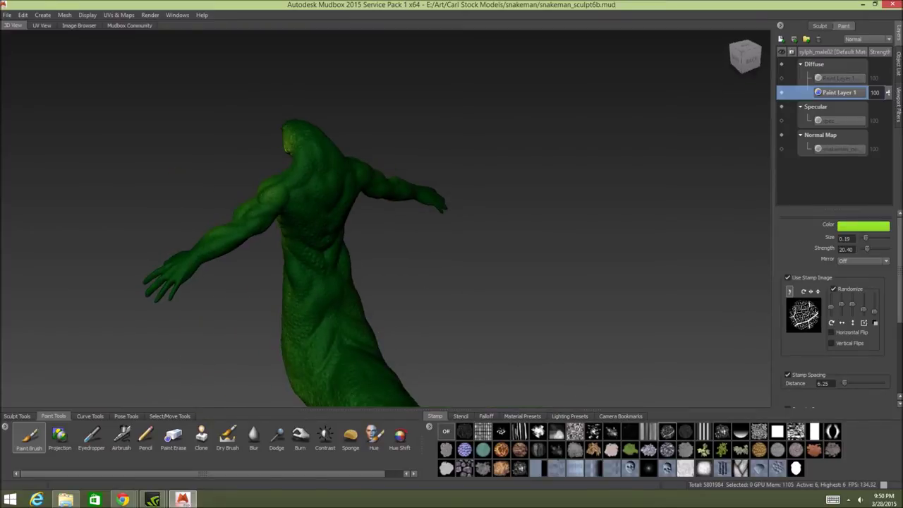
{"action": "mouse_move", "coordinate": [430, 192]}
{"action": "left_mouse_down", "text": "alt"}
{"action": "mouse_move", "coordinate": [412, 190]}
{"action": "mouse_move", "coordinate": [448, 200]}
{"action": "left_mouse_up", "text": "alt"}
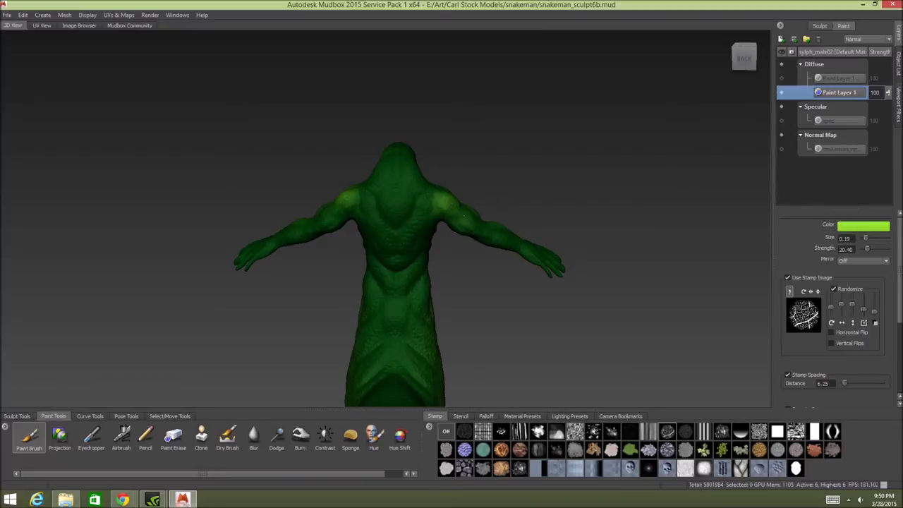
{"action": "left_click_drag", "start_coordinate": [494, 235], "coordinate": [499, 237]}
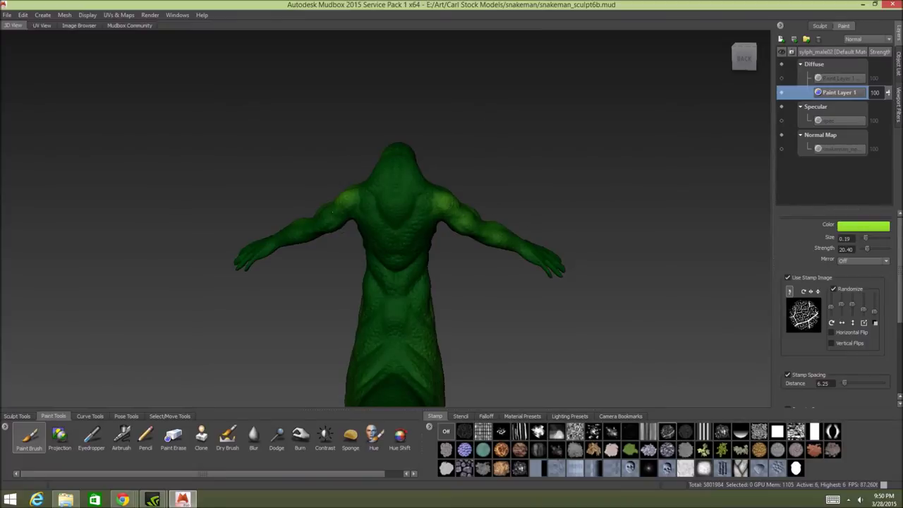
{"action": "left_click_drag", "start_coordinate": [332, 211], "coordinate": [326, 220]}
{"action": "left_click_drag", "start_coordinate": [381, 210], "coordinate": [511, 220], "text": "alt"}
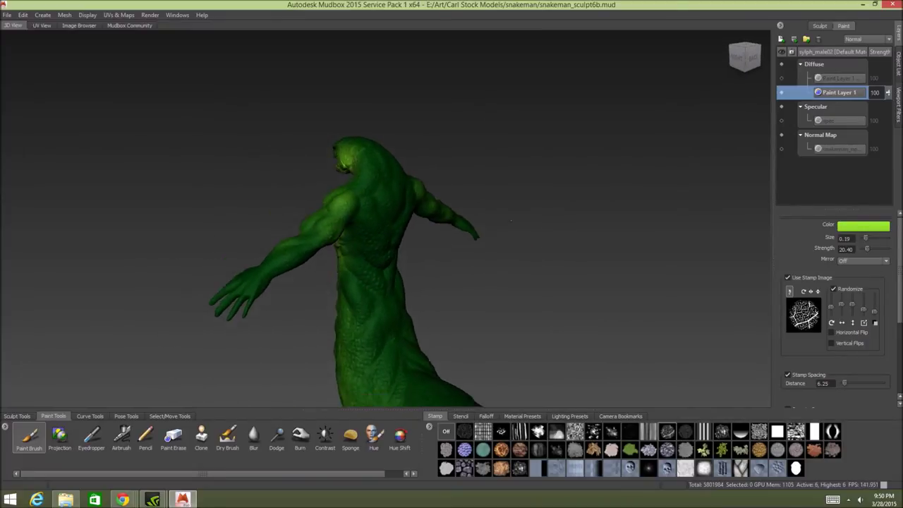
{"action": "middle_click_drag", "start_coordinate": [511, 220], "coordinate": [549, 213], "text": "alt"}
{"action": "left_click_drag", "start_coordinate": [367, 244], "coordinate": [365, 241]}
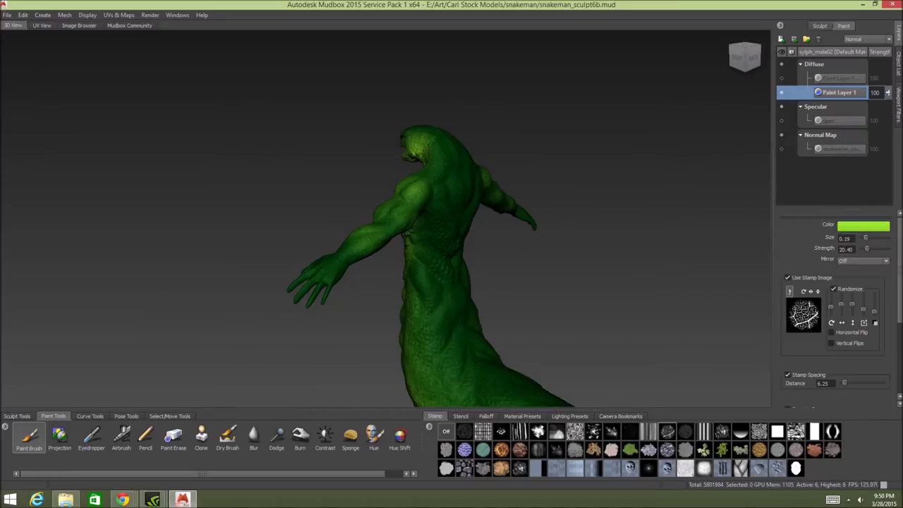
- Set the brush size to 0.21 and paint light green over the upper back and back of the neck
{"action": "left_click_drag", "start_coordinate": [635, 195], "coordinate": [705, 190], "text": "alt"}
{"action": "middle_click_drag", "start_coordinate": [705, 191], "coordinate": [633, 201], "text": "alt"}
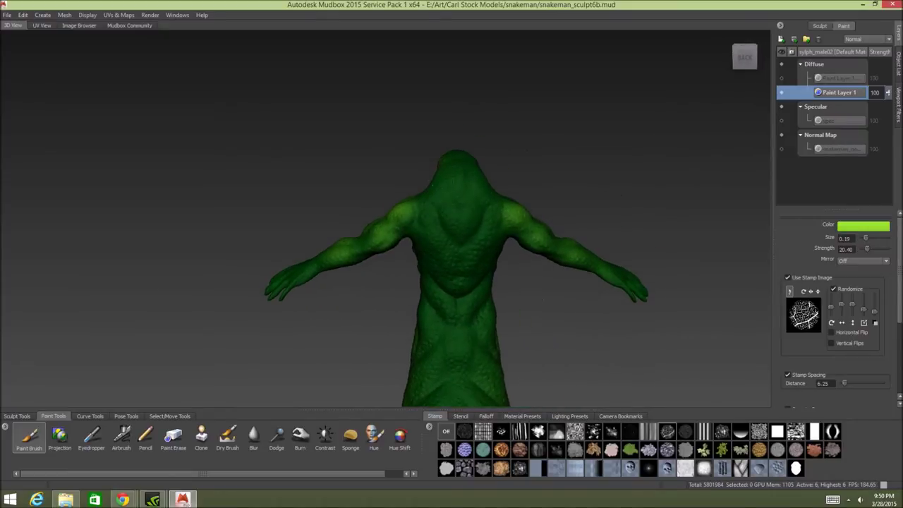
{"action": "right_click_drag", "start_coordinate": [634, 201], "coordinate": [679, 183], "text": "alt"}
{"action": "middle_click_drag", "start_coordinate": [679, 183], "coordinate": [483, 168], "text": "alt"}
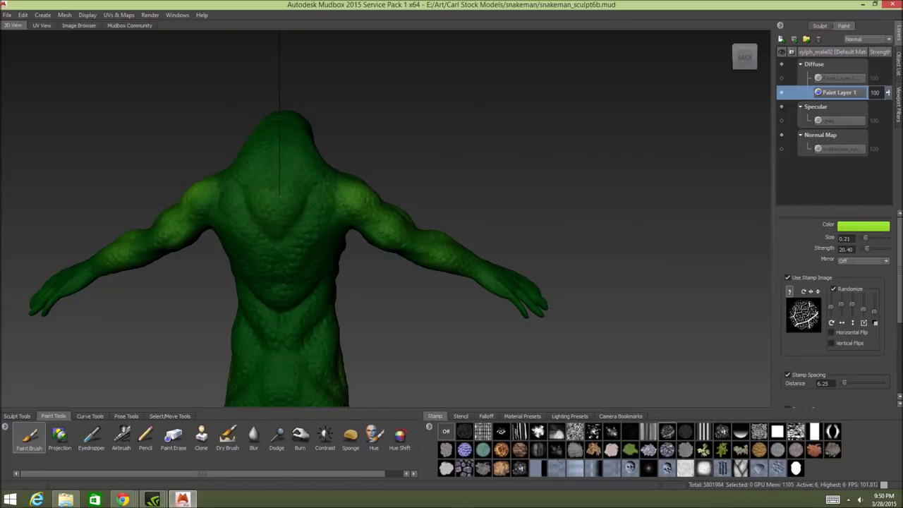
{"action": "left_click_drag", "start_coordinate": [265, 202], "coordinate": [394, 247], "text": "alt"}
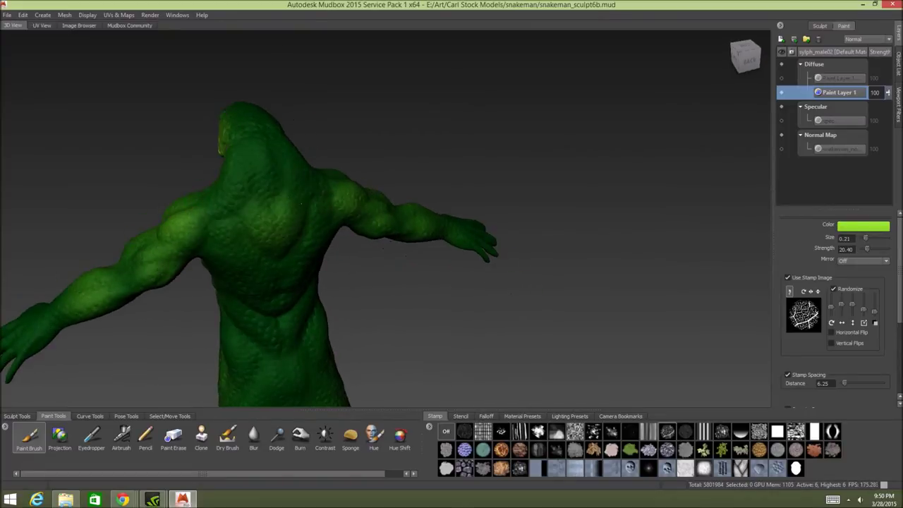
{"action": "left_click_drag", "start_coordinate": [235, 184], "coordinate": [245, 148]}
{"action": "left_click_drag", "start_coordinate": [279, 172], "coordinate": [282, 144]}
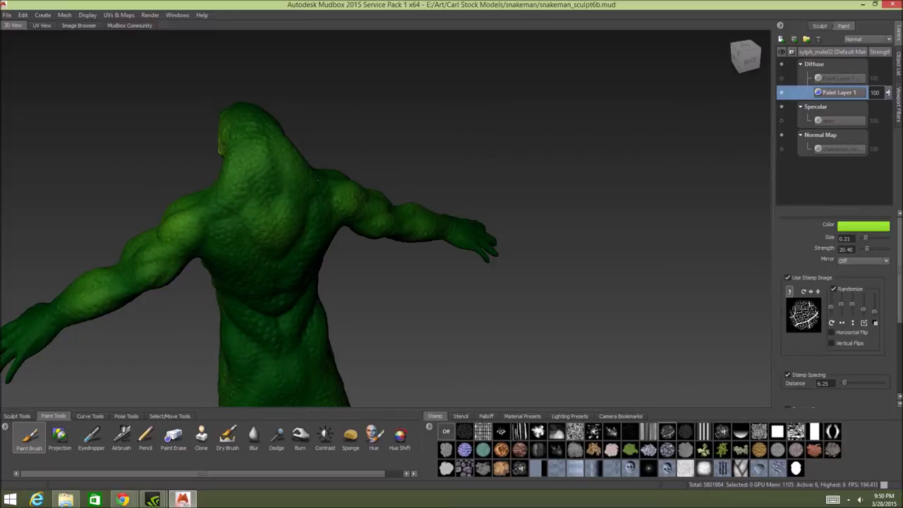
- Paint light green highlights over the shoulder blades, middle back and lower back
{"action": "middle_click_drag", "start_coordinate": [423, 230], "coordinate": [436, 178], "text": "alt"}
{"action": "left_click_drag", "start_coordinate": [451, 198], "coordinate": [410, 155], "text": "alt"}
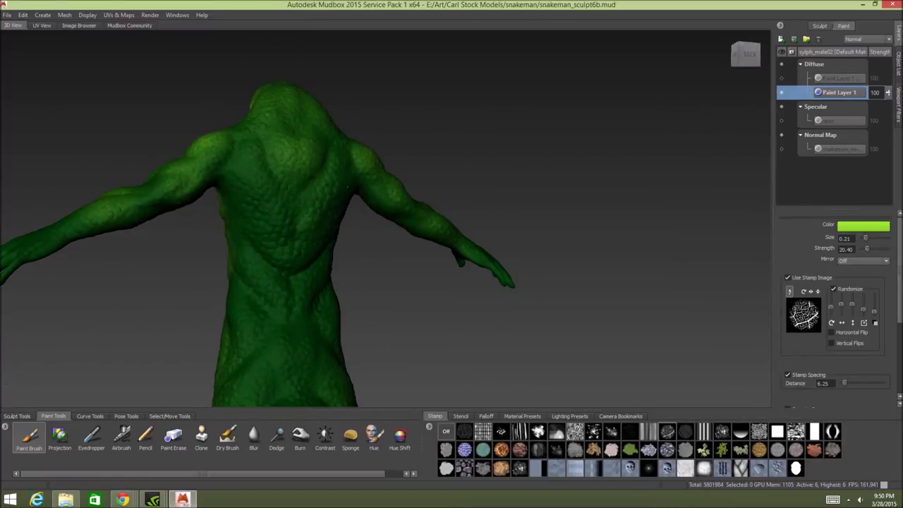
{"action": "left_click_drag", "start_coordinate": [235, 173], "coordinate": [261, 220]}
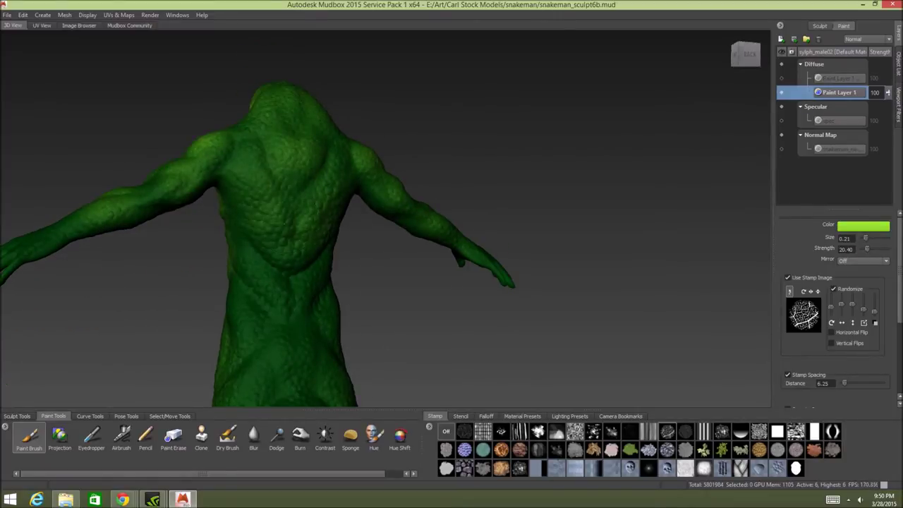
{"action": "middle_click_drag", "start_coordinate": [342, 272], "coordinate": [423, 165], "text": "alt"}
{"action": "left_click_drag", "start_coordinate": [334, 167], "coordinate": [343, 179]}
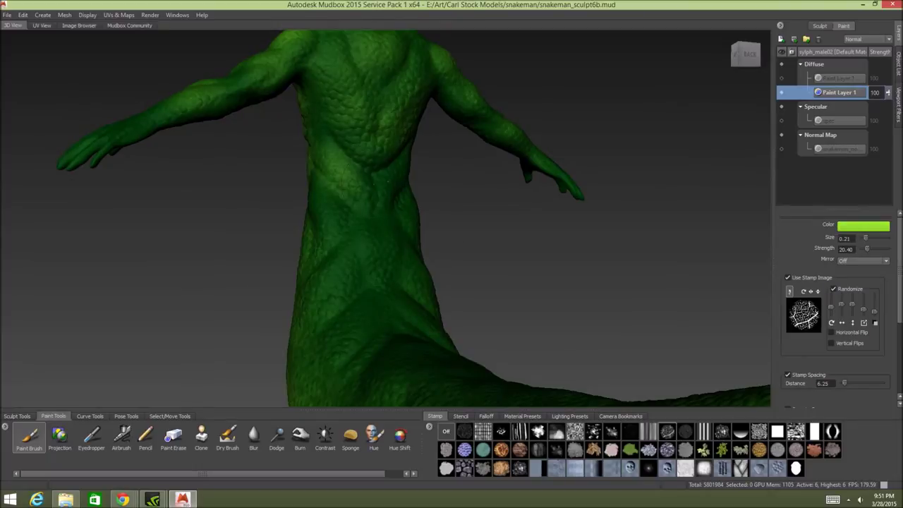
{"action": "mouse_move", "coordinate": [444, 204]}
{"action": "left_mouse_down", "text": "alt"}
{"action": "mouse_move", "coordinate": [367, 206]}
{"action": "mouse_move", "coordinate": [410, 230]}
{"action": "mouse_move", "coordinate": [432, 217]}
{"action": "mouse_move", "coordinate": [483, 217]}
{"action": "left_mouse_up", "text": "alt"}
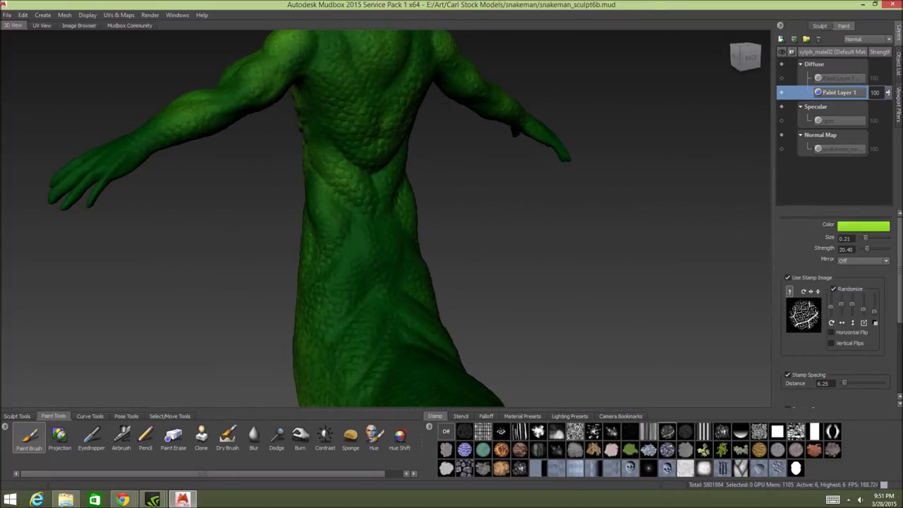
{"action": "left_click_drag", "start_coordinate": [343, 265], "coordinate": [339, 284]}
{"action": "left_click_drag", "start_coordinate": [490, 272], "coordinate": [475, 268], "text": "alt"}
{"action": "right_click_drag", "start_coordinate": [474, 268], "coordinate": [429, 268], "text": "alt"}
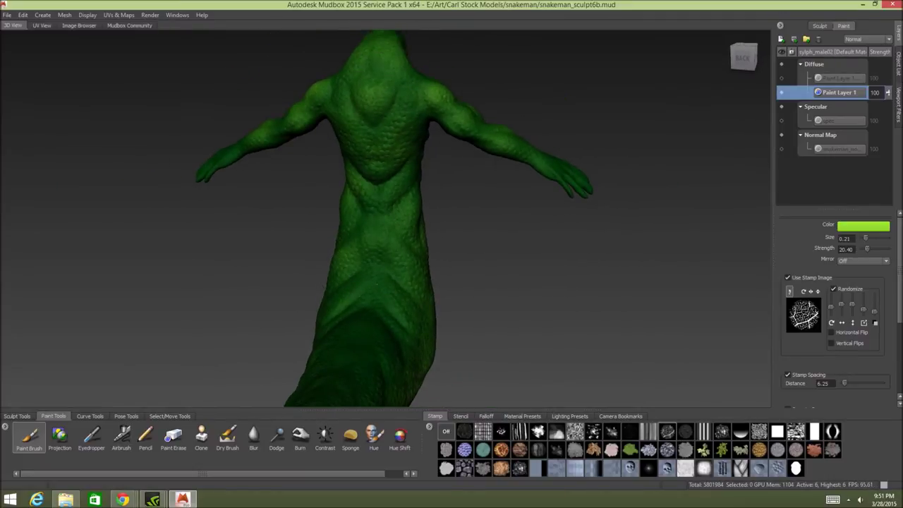
- Set the brush size to 0.40 and paint light green along the upper surface of the tail and its base
{"action": "left_click_drag", "start_coordinate": [556, 289], "coordinate": [339, 321], "text": "alt"}
{"action": "middle_click_drag", "start_coordinate": [339, 321], "coordinate": [487, 219], "text": "alt"}
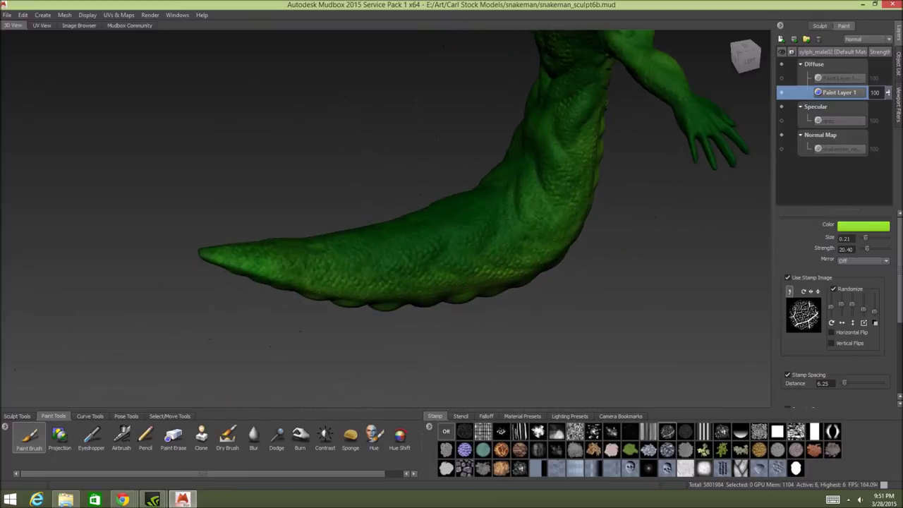
{"action": "left_click_drag", "start_coordinate": [487, 219], "coordinate": [539, 253], "text": "alt"}
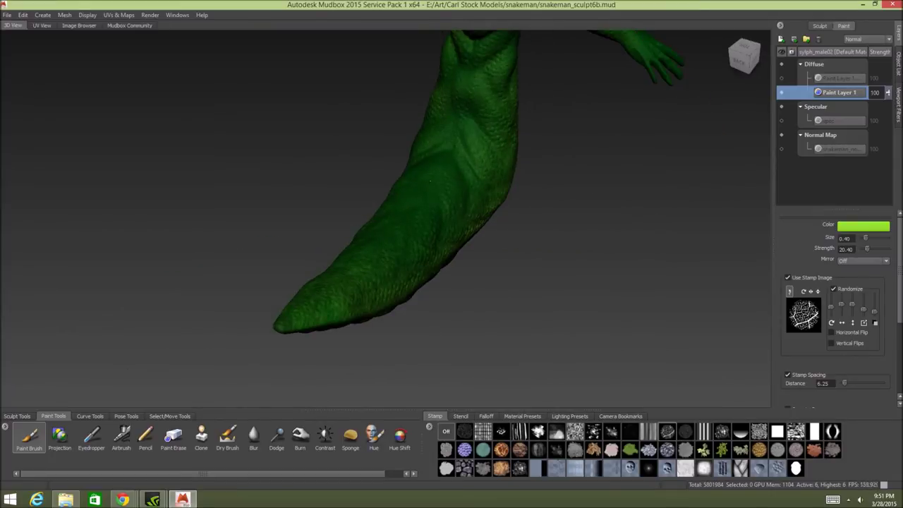
{"action": "mouse_move", "coordinate": [431, 182]}
{"action": "left_mouse_down"}
{"action": "mouse_move", "coordinate": [397, 235]}
{"action": "mouse_move", "coordinate": [415, 235]}
{"action": "left_mouse_up"}
{"action": "left_click_drag", "start_coordinate": [415, 235], "coordinate": [606, 236], "text": "alt"}
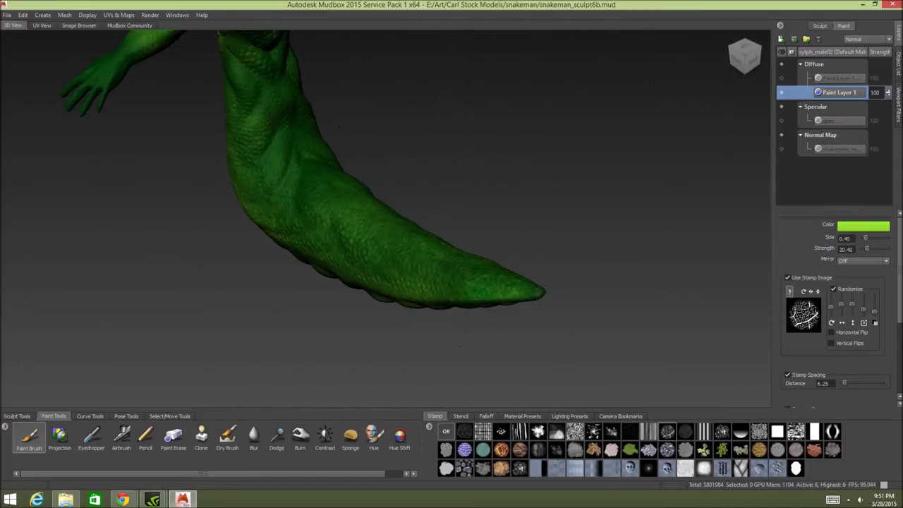
{"action": "left_click_drag", "start_coordinate": [303, 190], "coordinate": [309, 161]}
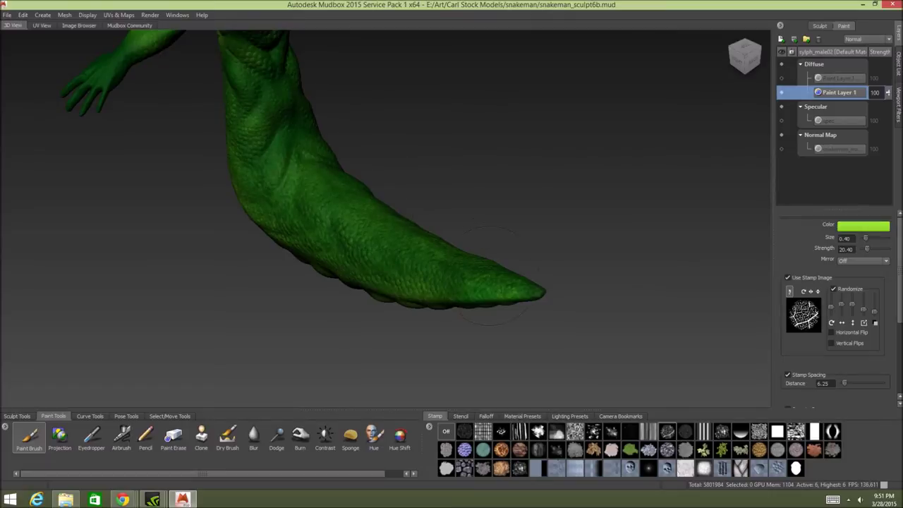
- Examine the green paint coverage on the model's back, front, chest and both sides of the head
{"action": "middle_click_drag", "start_coordinate": [492, 276], "coordinate": [548, 465], "text": "alt"}
{"action": "left_click_drag", "start_coordinate": [547, 451], "coordinate": [363, 240], "text": "alt"}
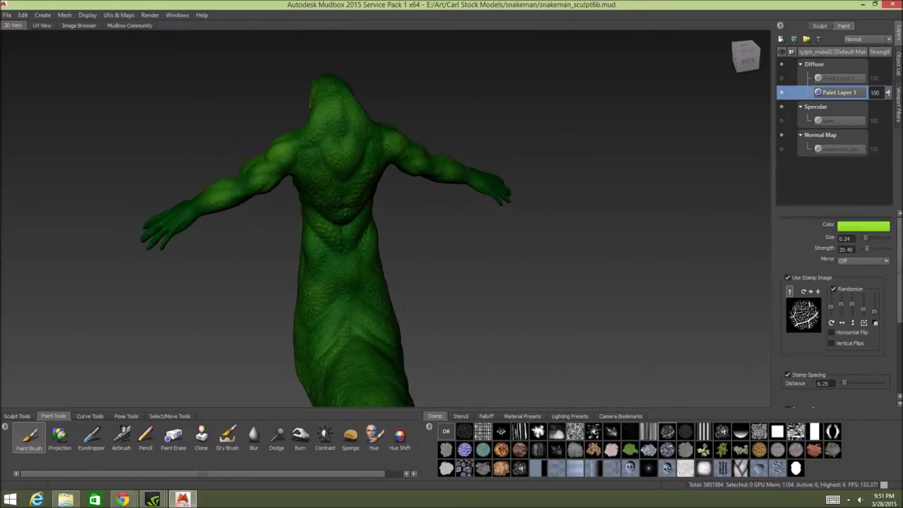
{"action": "left_click_drag", "start_coordinate": [354, 216], "coordinate": [416, 156], "text": "alt"}
{"action": "left_click_drag", "start_coordinate": [300, 243], "coordinate": [212, 249], "text": "alt"}
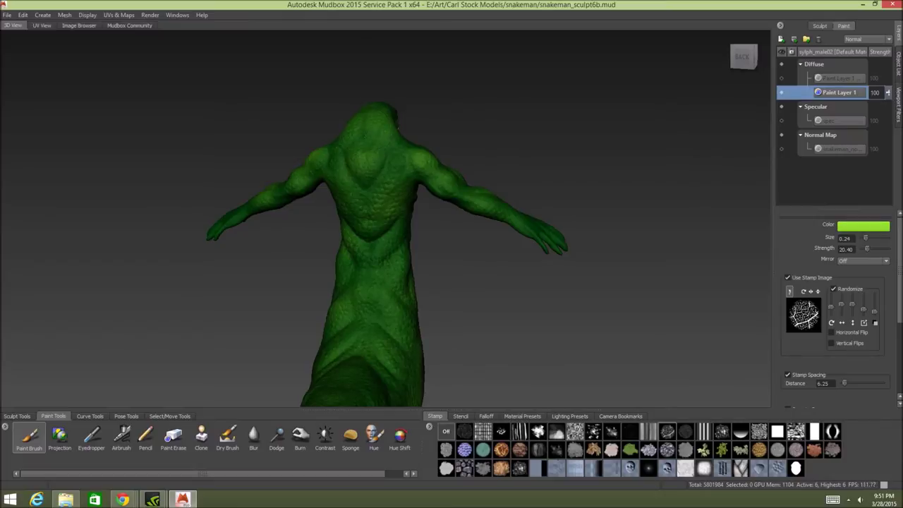
{"action": "left_click_drag", "start_coordinate": [345, 211], "coordinate": [646, 201], "text": "alt"}
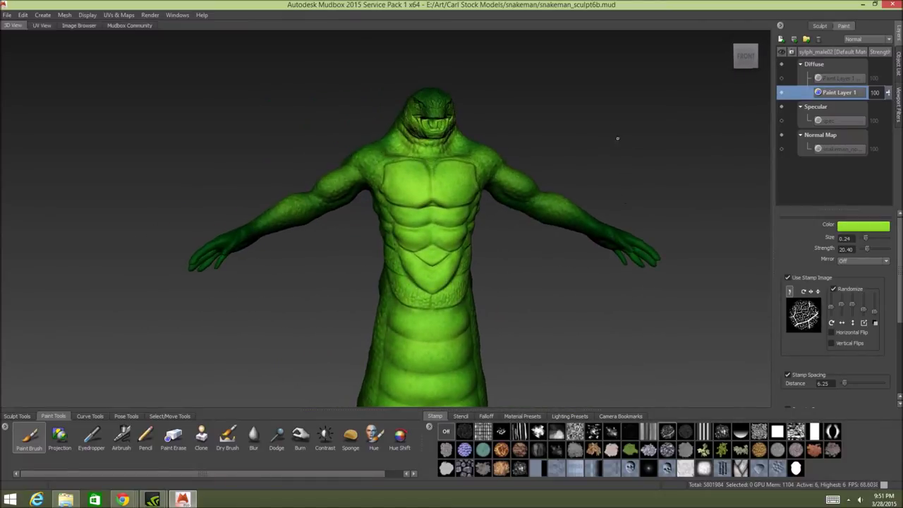
{"action": "left_click_drag", "start_coordinate": [419, 170], "coordinate": [481, 179], "text": "alt"}
{"action": "middle_click_drag", "start_coordinate": [545, 144], "coordinate": [369, 202], "text": "alt"}
{"action": "right_click_drag", "start_coordinate": [369, 202], "coordinate": [605, 172], "text": "alt"}
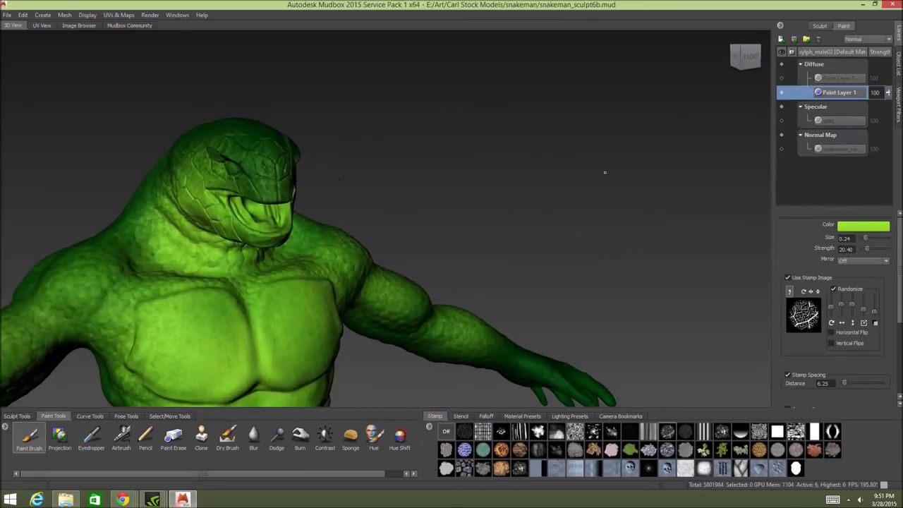
{"action": "middle_click_drag", "start_coordinate": [353, 218], "coordinate": [586, 187], "text": "alt"}
{"action": "left_click_drag", "start_coordinate": [360, 190], "coordinate": [438, 176], "text": "alt"}
{"action": "middle_click_drag", "start_coordinate": [437, 173], "coordinate": [303, 189], "text": "alt"}
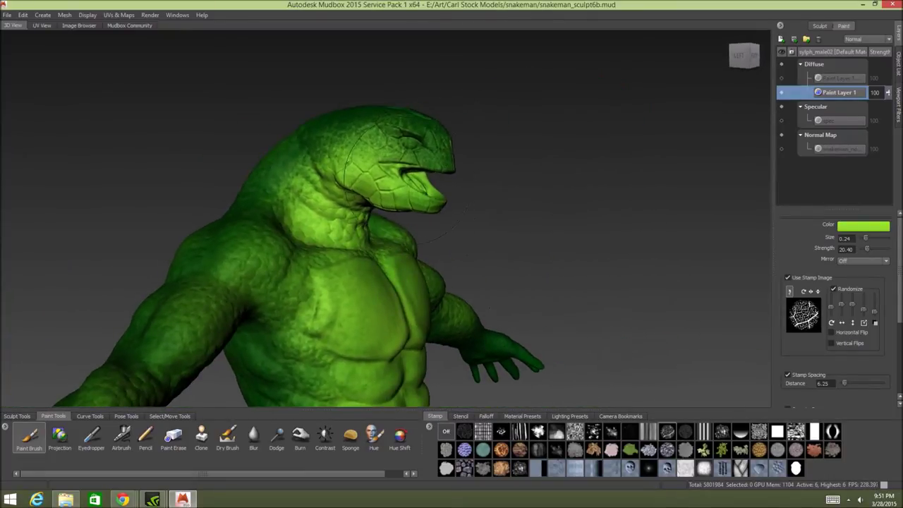
{"action": "left_click_drag", "start_coordinate": [318, 204], "coordinate": [266, 230], "text": "alt"}
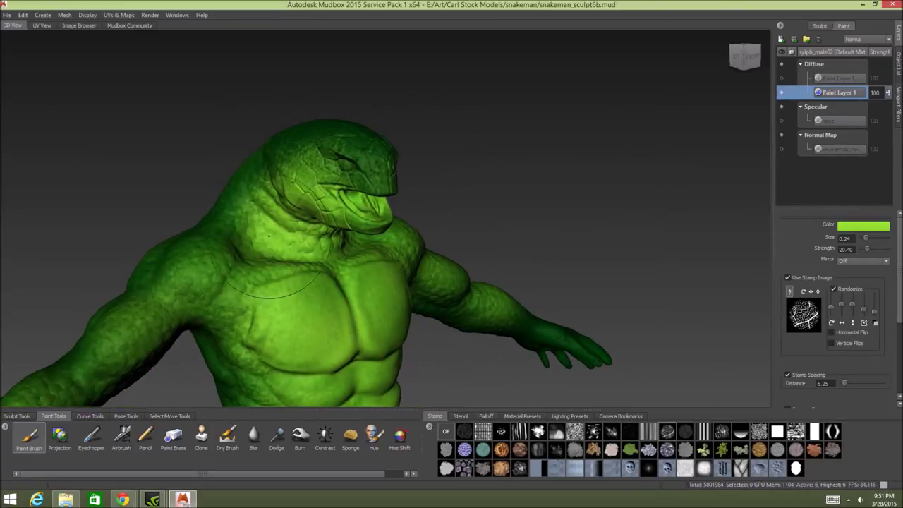
{"action": "left_click_drag", "start_coordinate": [359, 220], "coordinate": [426, 210], "text": "alt"}
{"action": "middle_click_drag", "start_coordinate": [427, 211], "coordinate": [361, 227], "text": "alt"}
{"action": "right_click_drag", "start_coordinate": [361, 227], "coordinate": [395, 189], "text": "alt"}
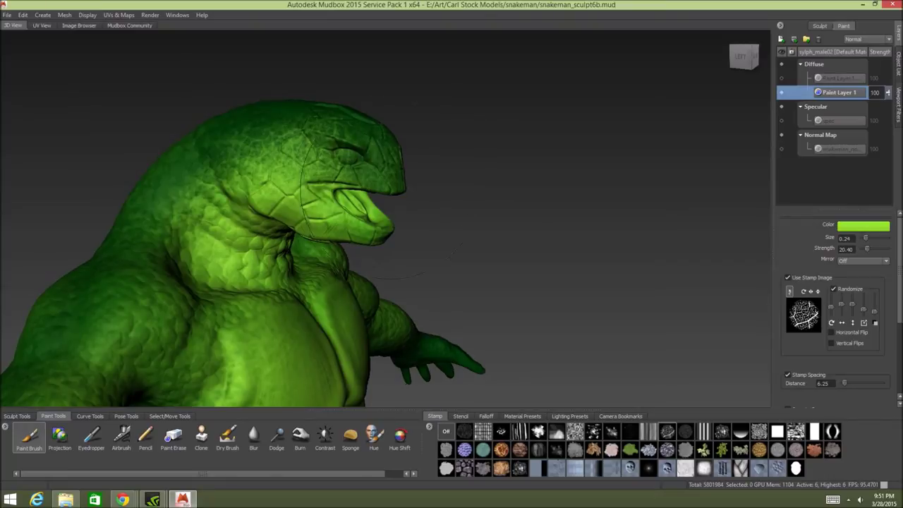
- Turn off the brush's stamp image and set the paint color to a near-black green
{"action": "left_click", "coordinate": [788, 277]}
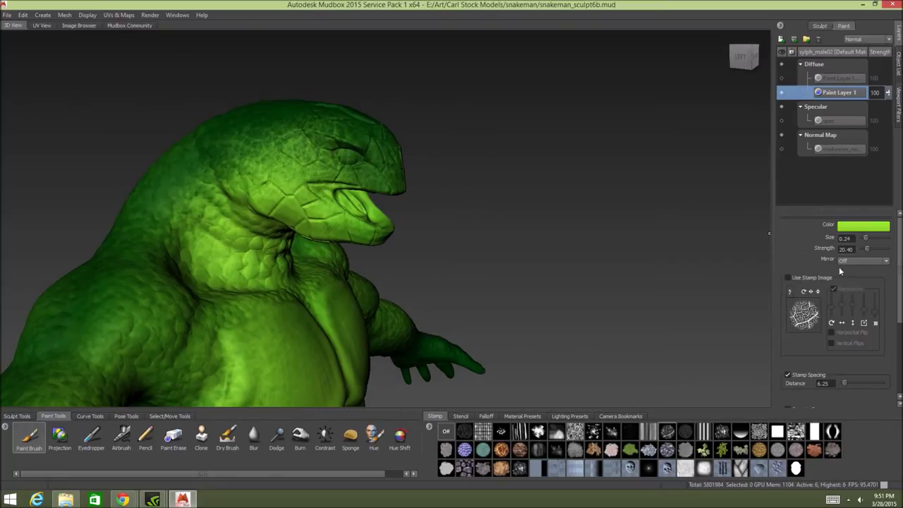
{"action": "left_click", "coordinate": [855, 227]}
{"action": "left_click", "coordinate": [522, 209]}
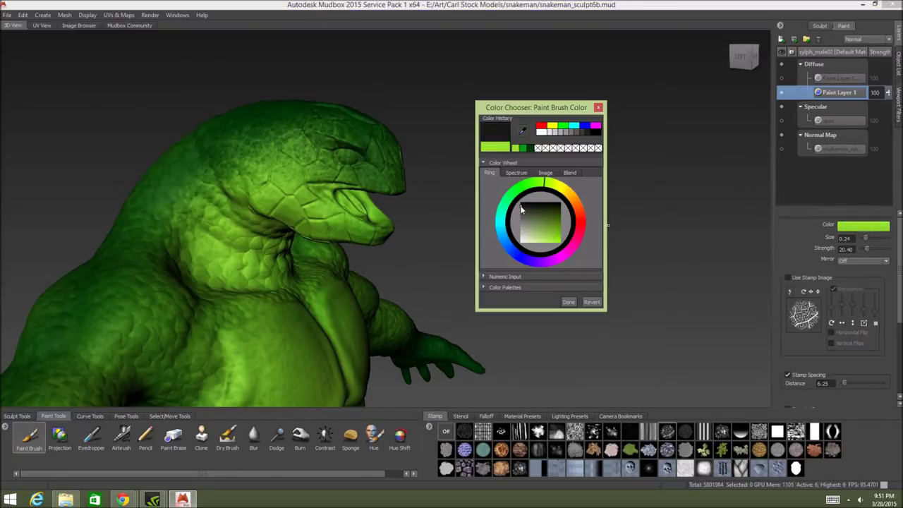
{"action": "left_click_drag", "start_coordinate": [527, 206], "coordinate": [516, 202]}
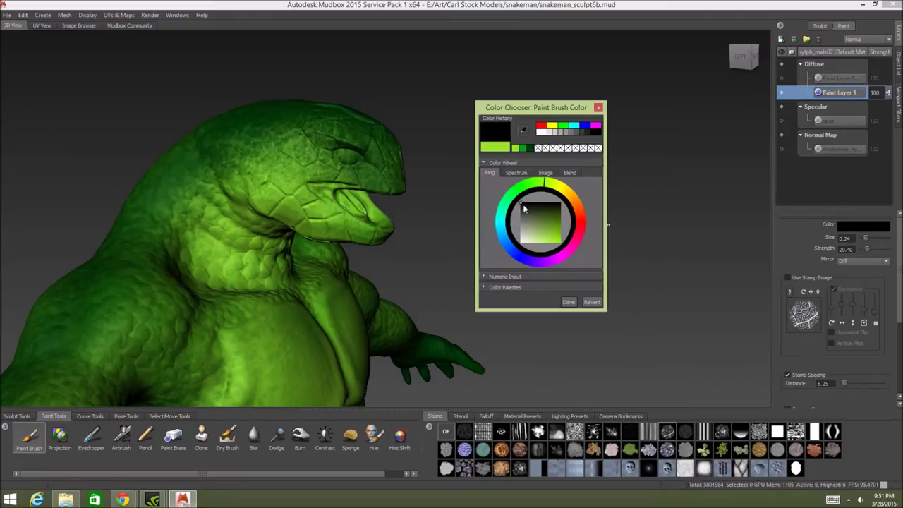
{"action": "mouse_move", "coordinate": [522, 202]}
{"action": "left_mouse_down"}
{"action": "mouse_move", "coordinate": [539, 203]}
{"action": "mouse_move", "coordinate": [524, 189]}
{"action": "left_mouse_up"}
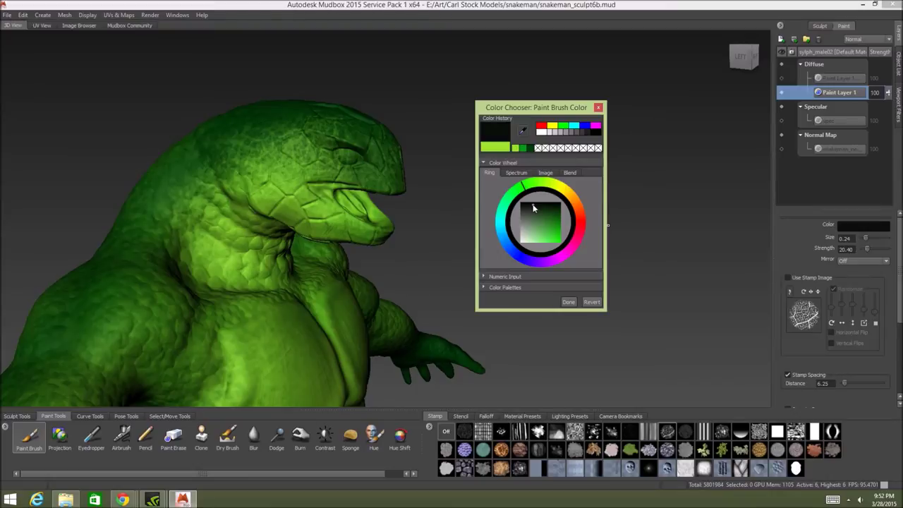
{"action": "left_click", "coordinate": [567, 302]}
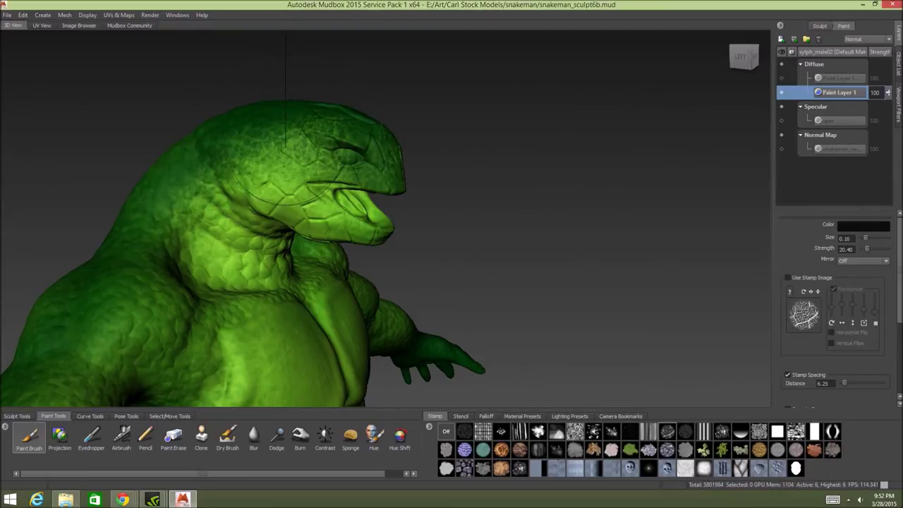
- Set the brush size to 0.07 and strength to 81.50, and try a near-black patch on the head behind the eye
{"action": "left_click_drag", "start_coordinate": [285, 148], "coordinate": [266, 148]}
{"action": "left_click_drag", "start_coordinate": [265, 156], "coordinate": [310, 157], "text": "alt"}
{"action": "right_click_drag", "start_coordinate": [282, 155], "coordinate": [320, 147], "text": "alt"}
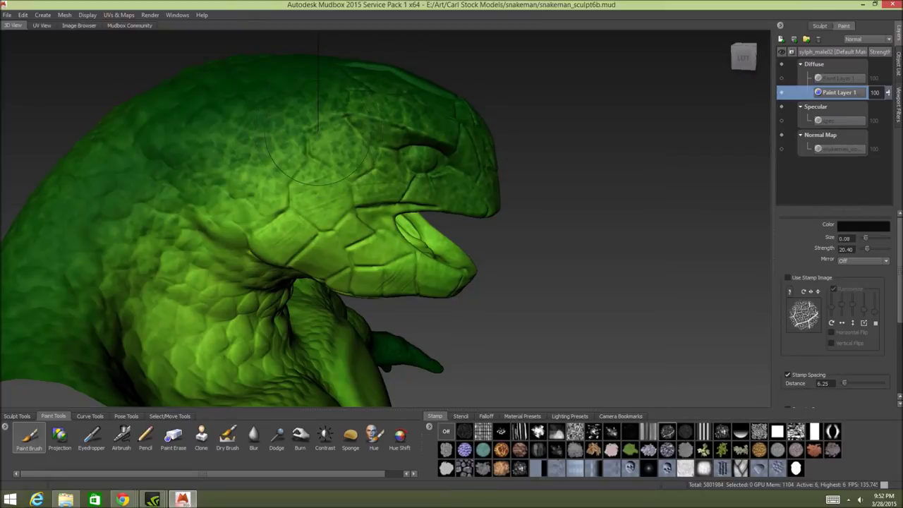
{"action": "left_click_drag", "start_coordinate": [319, 131], "coordinate": [312, 132]}
{"action": "mouse_move", "coordinate": [346, 134]}
{"action": "left_mouse_down"}
{"action": "mouse_move", "coordinate": [273, 144]}
{"action": "mouse_move", "coordinate": [212, 130]}
{"action": "mouse_move", "coordinate": [310, 105]}
{"action": "mouse_move", "coordinate": [297, 152]}
{"action": "mouse_move", "coordinate": [245, 134]}
{"action": "left_mouse_up"}
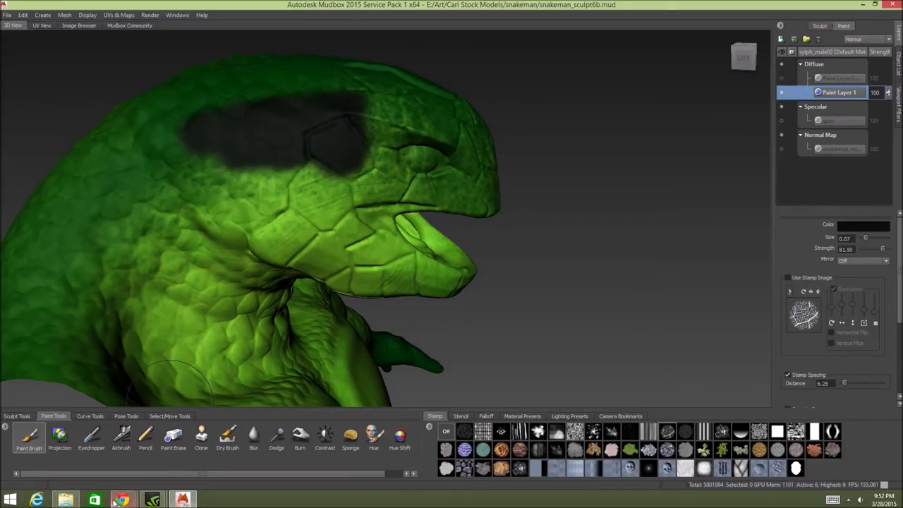
- Switch to Chrome and check the black head marking in the green snake reference photo
{"action": "mouse_move", "coordinate": [123, 499]}
{"action": "left_click", "coordinate": [243, 445]}
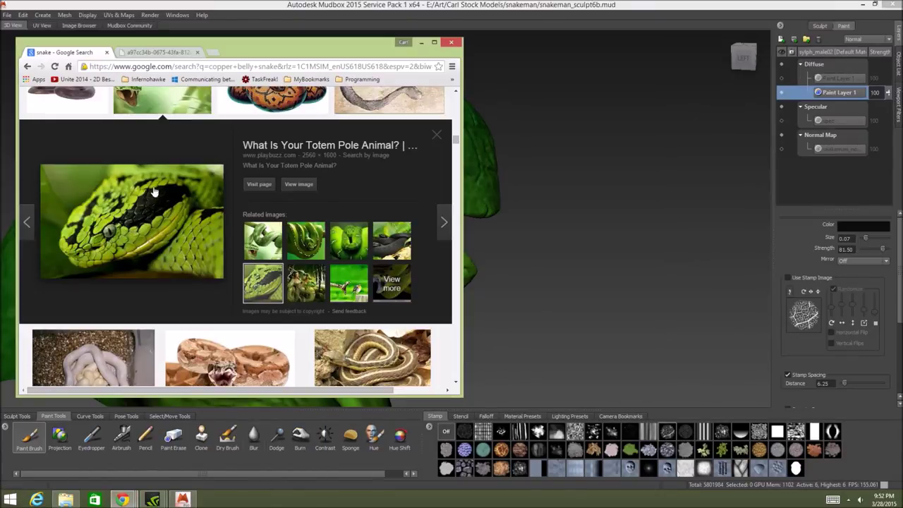
{"action": "left_click", "coordinate": [371, 5]}
- Undo the black head patch, set mirroring to X, and repaint a near-black band behind the eye
{"action": "key", "text": "ctrl+z"}
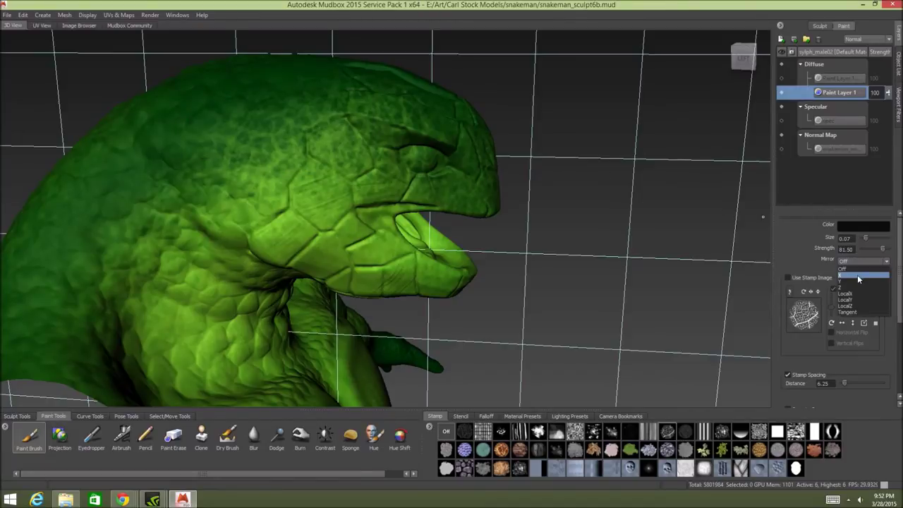
{"action": "left_click", "coordinate": [857, 275]}
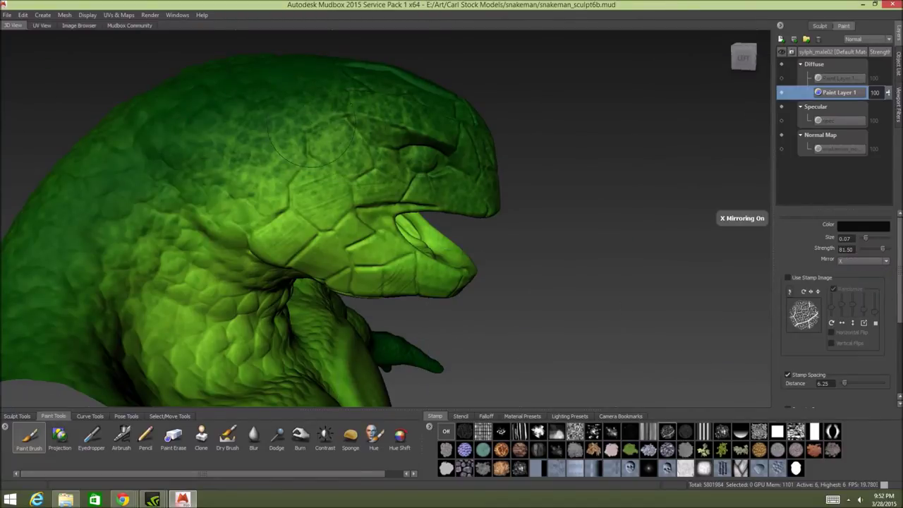
{"action": "mouse_move", "coordinate": [348, 136]}
{"action": "left_mouse_down"}
{"action": "mouse_move", "coordinate": [234, 143]}
{"action": "mouse_move", "coordinate": [284, 133]}
{"action": "mouse_move", "coordinate": [151, 152]}
{"action": "mouse_move", "coordinate": [231, 126]}
{"action": "mouse_move", "coordinate": [162, 137]}
{"action": "left_mouse_up"}
{"action": "mouse_move", "coordinate": [315, 115]}
{"action": "left_mouse_down"}
{"action": "mouse_move", "coordinate": [262, 153]}
{"action": "mouse_move", "coordinate": [212, 161]}
{"action": "mouse_move", "coordinate": [212, 150]}
{"action": "mouse_move", "coordinate": [359, 162]}
{"action": "mouse_move", "coordinate": [232, 144]}
{"action": "left_mouse_up"}
{"action": "right_click_drag", "start_coordinate": [328, 190], "coordinate": [212, 188], "text": "alt"}
{"action": "left_click_drag", "start_coordinate": [324, 184], "coordinate": [315, 147], "text": "alt"}
{"action": "middle_click_drag", "start_coordinate": [315, 147], "coordinate": [391, 102], "text": "alt"}
{"action": "left_click_drag", "start_coordinate": [391, 102], "coordinate": [367, 128], "text": "alt"}
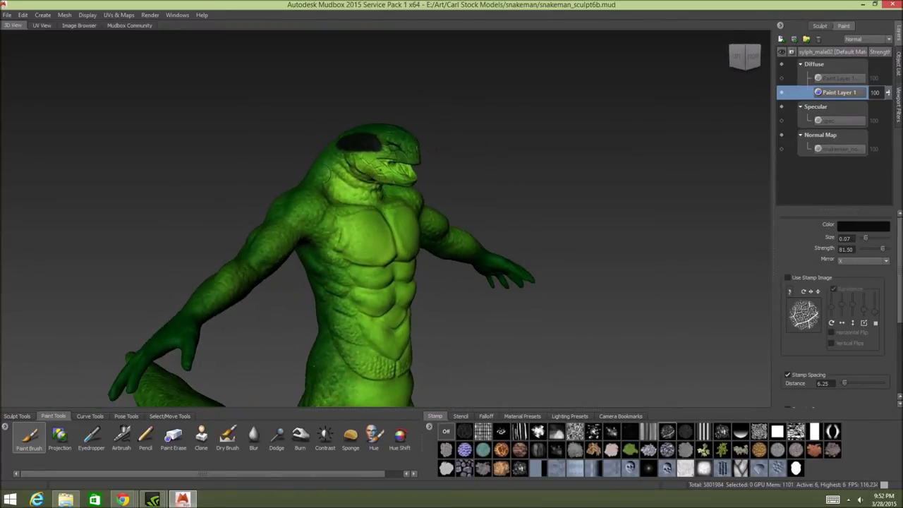
- Study how the black pattern continues along the body in the snake photo in Chrome
{"action": "left_click", "coordinate": [128, 500]}
{"action": "left_click", "coordinate": [265, 453]}
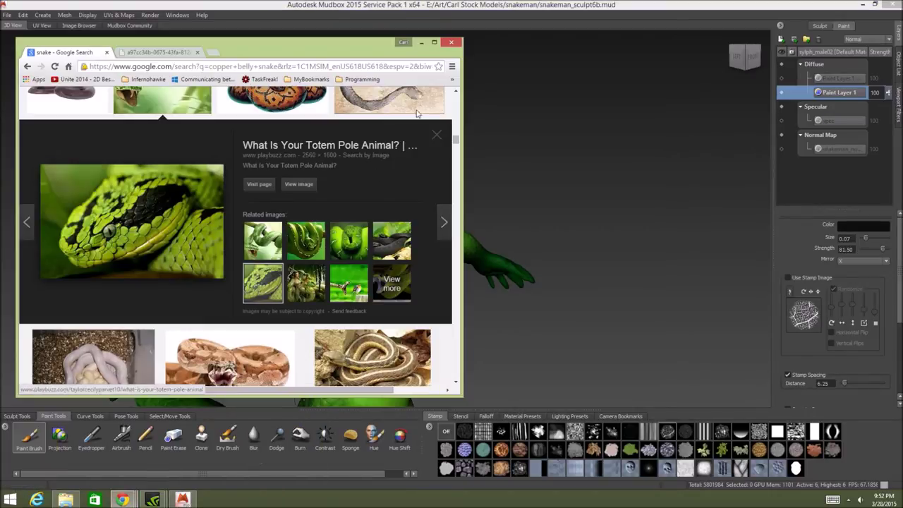
{"action": "left_click", "coordinate": [424, 4]}
- Undo the narrow neck stroke, set the brush size to 0.16, and extend the black band down the neck to the shoulders
{"action": "mouse_move", "coordinate": [338, 233]}
{"action": "left_mouse_down", "text": "alt"}
{"action": "mouse_move", "coordinate": [451, 232]}
{"action": "mouse_move", "coordinate": [402, 226]}
{"action": "left_mouse_up", "text": "alt"}
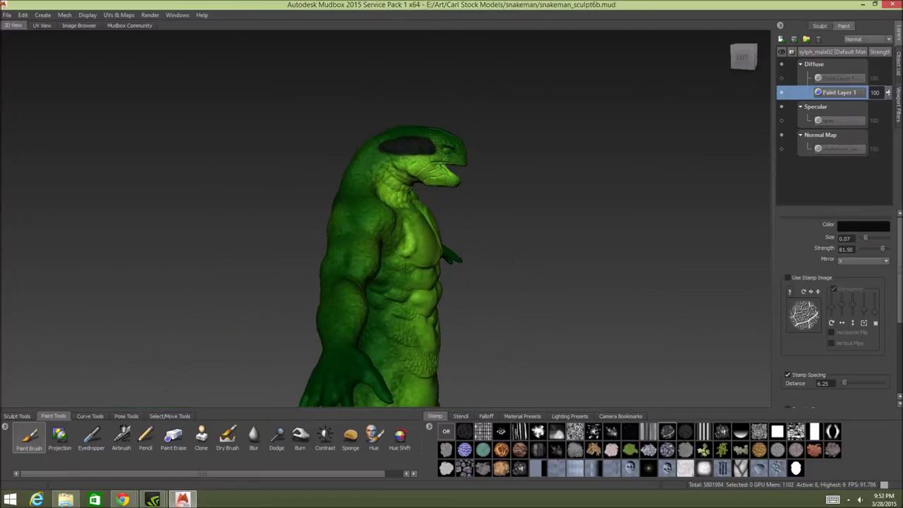
{"action": "left_click_drag", "start_coordinate": [385, 154], "coordinate": [358, 177]}
{"action": "key", "text": "ctrl+z"}
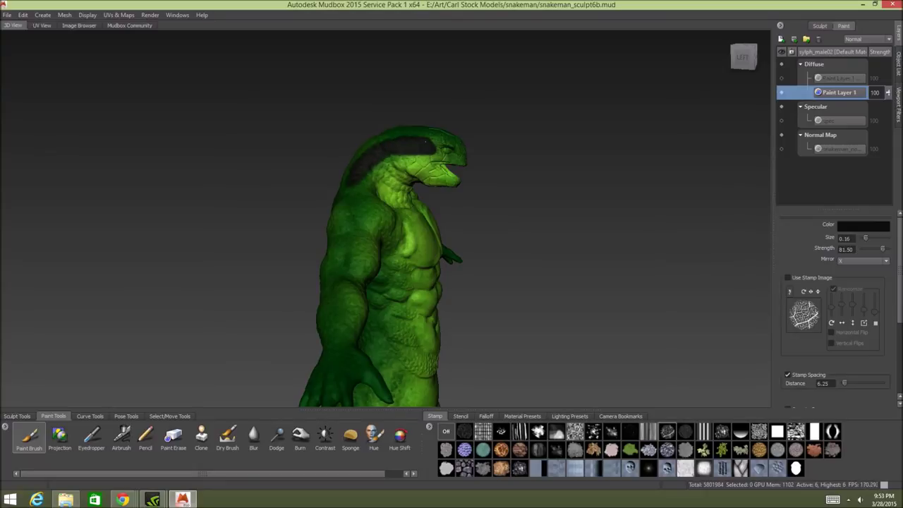
{"action": "left_click_drag", "start_coordinate": [385, 182], "coordinate": [444, 194], "text": "alt"}
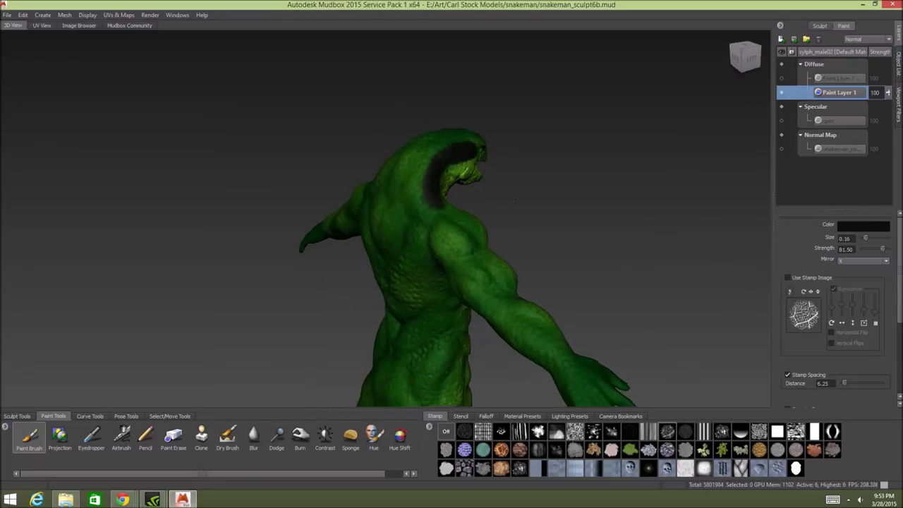
{"action": "mouse_move", "coordinate": [514, 202]}
{"action": "left_mouse_down", "text": "alt"}
{"action": "mouse_move", "coordinate": [304, 192]}
{"action": "mouse_move", "coordinate": [315, 261]}
{"action": "mouse_move", "coordinate": [326, 234]}
{"action": "left_mouse_up", "text": "alt"}
{"action": "mouse_move", "coordinate": [403, 232]}
{"action": "left_mouse_down", "text": "alt"}
{"action": "mouse_move", "coordinate": [313, 210]}
{"action": "mouse_move", "coordinate": [362, 200]}
{"action": "mouse_move", "coordinate": [402, 176]}
{"action": "mouse_move", "coordinate": [385, 196]}
{"action": "mouse_move", "coordinate": [446, 202]}
{"action": "left_mouse_up", "text": "alt"}
{"action": "left_click_drag", "start_coordinate": [324, 203], "coordinate": [393, 211], "text": "alt"}
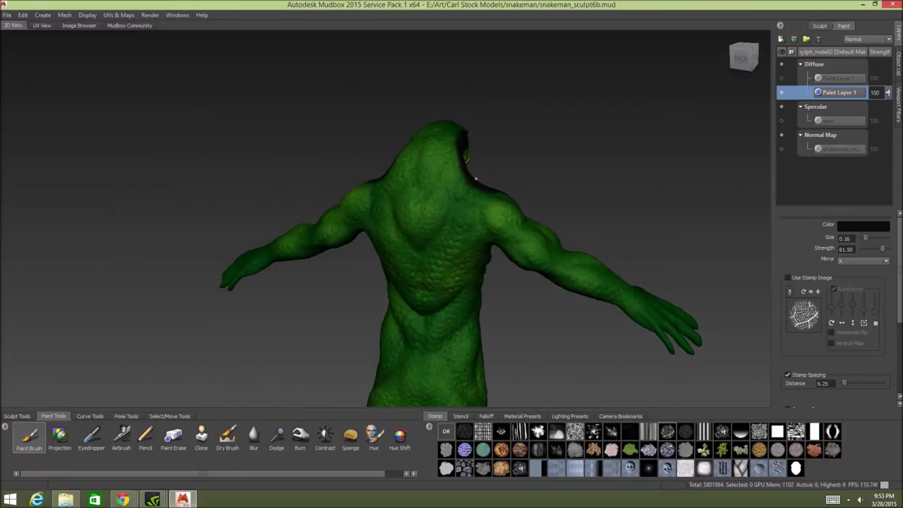
- Paint mirrored near-black stripes from the neck sides down the upper back, meeting in a V at the spine
{"action": "left_click_drag", "start_coordinate": [475, 179], "coordinate": [454, 151], "text": "alt"}
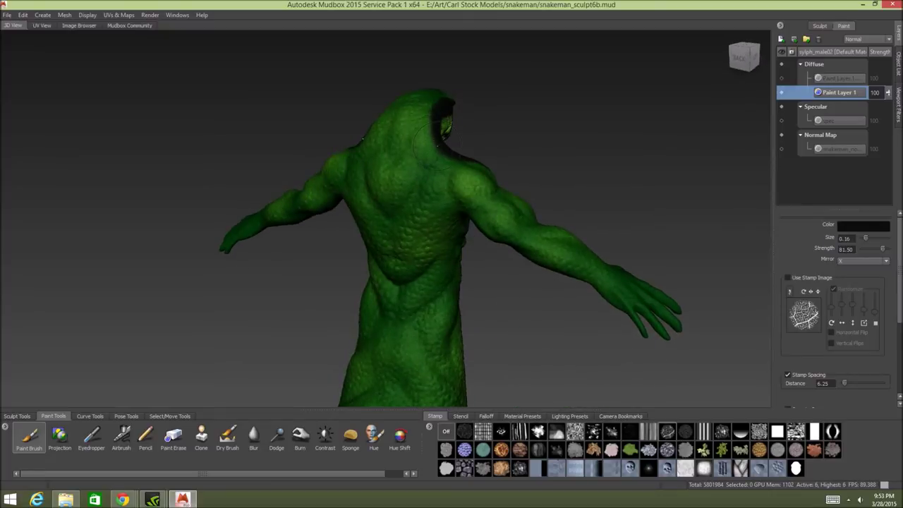
{"action": "left_click_drag", "start_coordinate": [439, 154], "coordinate": [391, 225]}
{"action": "left_click_drag", "start_coordinate": [439, 148], "coordinate": [435, 130]}
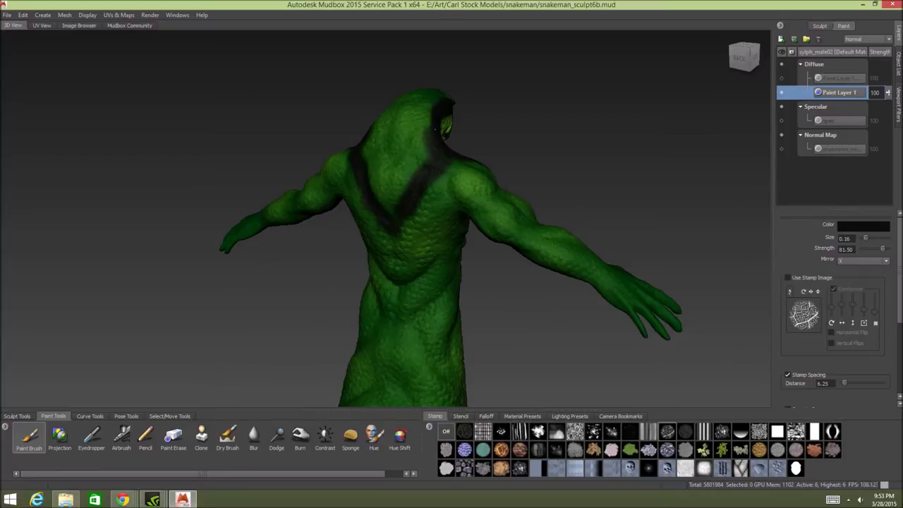
- Paint a second near-black V below the shoulder blades and crossing diagonal stripes over the lower back to the waist
{"action": "mouse_move", "coordinate": [403, 213]}
{"action": "left_mouse_down"}
{"action": "mouse_move", "coordinate": [394, 242]}
{"action": "mouse_move", "coordinate": [407, 270]}
{"action": "mouse_move", "coordinate": [440, 208]}
{"action": "mouse_move", "coordinate": [405, 277]}
{"action": "mouse_move", "coordinate": [457, 207]}
{"action": "mouse_move", "coordinate": [540, 226]}
{"action": "mouse_move", "coordinate": [548, 198]}
{"action": "mouse_move", "coordinate": [466, 227]}
{"action": "mouse_move", "coordinate": [282, 233]}
{"action": "mouse_move", "coordinate": [219, 225]}
{"action": "mouse_move", "coordinate": [487, 227]}
{"action": "left_mouse_up"}
{"action": "middle_click_drag", "start_coordinate": [486, 227], "coordinate": [443, 149], "text": "alt"}
{"action": "mouse_move", "coordinate": [443, 148]}
{"action": "left_mouse_down", "text": "alt"}
{"action": "mouse_move", "coordinate": [468, 144]}
{"action": "mouse_move", "coordinate": [401, 139]}
{"action": "mouse_move", "coordinate": [345, 202]}
{"action": "mouse_move", "coordinate": [390, 144]}
{"action": "left_mouse_up", "text": "alt"}
{"action": "left_click_drag", "start_coordinate": [343, 200], "coordinate": [399, 260]}
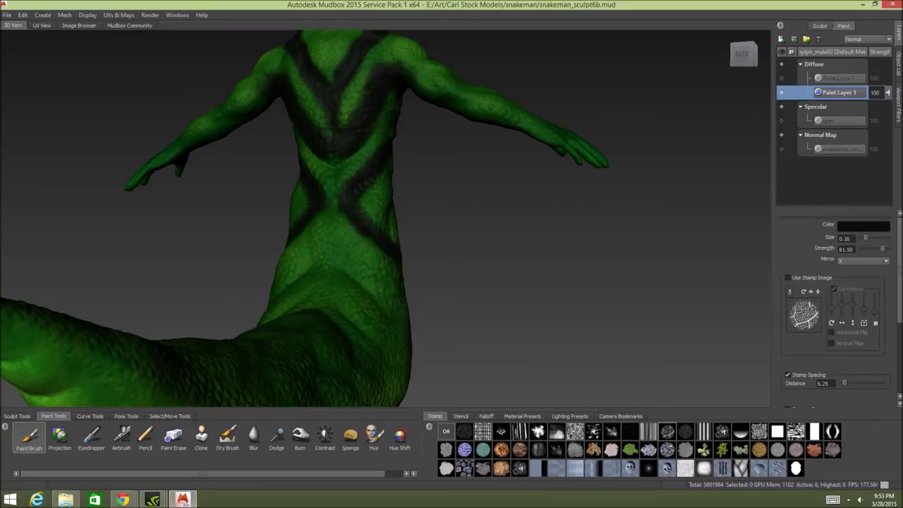
- Paint near-black patches along the lower sides of the waist toward the tail base
{"action": "mouse_move", "coordinate": [404, 309]}
{"action": "left_mouse_down"}
{"action": "mouse_move", "coordinate": [342, 278]}
{"action": "mouse_move", "coordinate": [399, 315]}
{"action": "mouse_move", "coordinate": [416, 296]}
{"action": "mouse_move", "coordinate": [385, 291]}
{"action": "left_mouse_up"}
{"action": "mouse_move", "coordinate": [375, 281]}
{"action": "left_mouse_down"}
{"action": "mouse_move", "coordinate": [382, 289]}
{"action": "mouse_move", "coordinate": [360, 317]}
{"action": "mouse_move", "coordinate": [380, 275]}
{"action": "mouse_move", "coordinate": [380, 295]}
{"action": "mouse_move", "coordinate": [394, 225]}
{"action": "mouse_move", "coordinate": [393, 243]}
{"action": "left_mouse_up"}
{"action": "mouse_move", "coordinate": [387, 197]}
{"action": "left_mouse_down"}
{"action": "mouse_move", "coordinate": [352, 234]}
{"action": "mouse_move", "coordinate": [560, 274]}
{"action": "left_mouse_up"}
{"action": "right_click_drag", "start_coordinate": [560, 274], "coordinate": [428, 193], "text": "alt"}
{"action": "mouse_move", "coordinate": [428, 193]}
{"action": "left_mouse_down", "text": "alt"}
{"action": "mouse_move", "coordinate": [589, 192]}
{"action": "mouse_move", "coordinate": [256, 184]}
{"action": "mouse_move", "coordinate": [593, 191]}
{"action": "mouse_move", "coordinate": [244, 189]}
{"action": "mouse_move", "coordinate": [349, 182]}
{"action": "left_mouse_up", "text": "alt"}
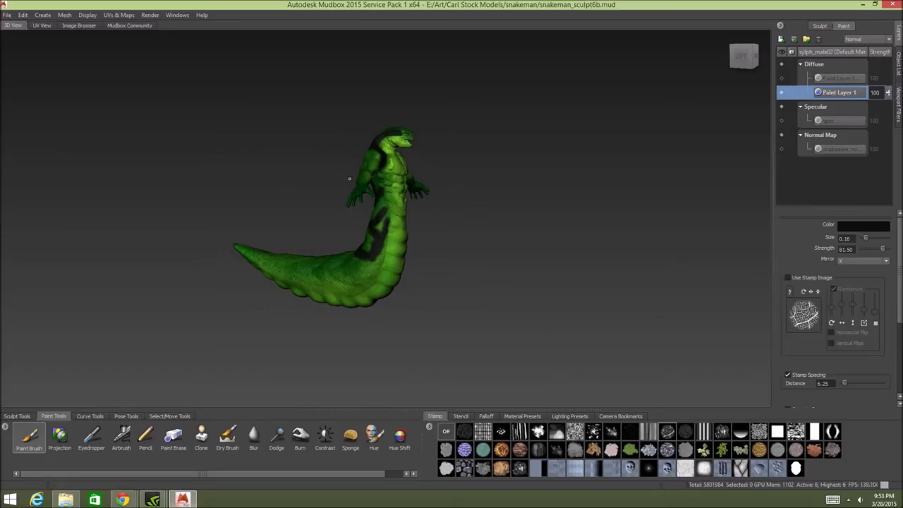
- Undo the side patches and the near-black stripes on the back and shoulders
{"action": "key", "text": "ctrl+z"}
{"action": "key", "text": "ctrl+z"}
{"action": "key", "text": "ctrl+z"}
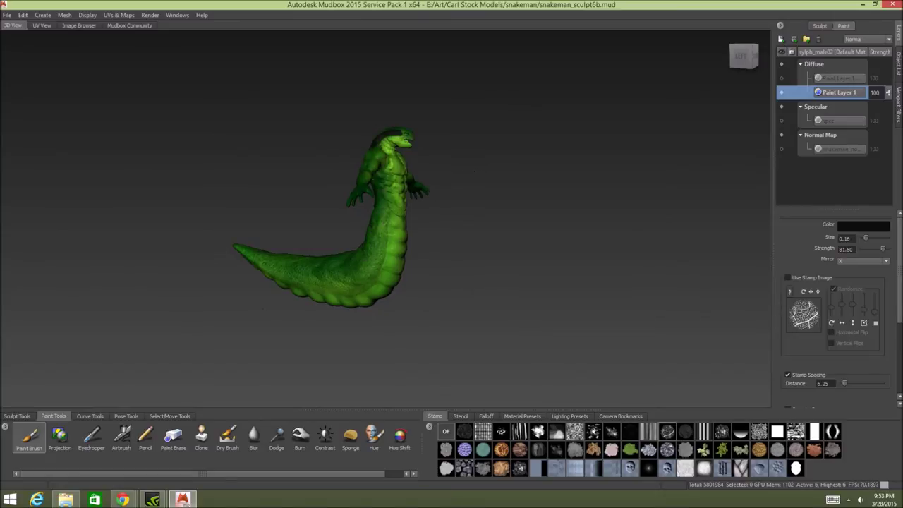
- Examine the black head band up close and compare it with the green snake photo in Chrome
{"action": "left_click_drag", "start_coordinate": [475, 172], "coordinate": [446, 143], "text": "alt"}
{"action": "middle_click_drag", "start_coordinate": [445, 143], "coordinate": [357, 207], "text": "alt"}
{"action": "right_click_drag", "start_coordinate": [357, 207], "coordinate": [247, 205], "text": "alt"}
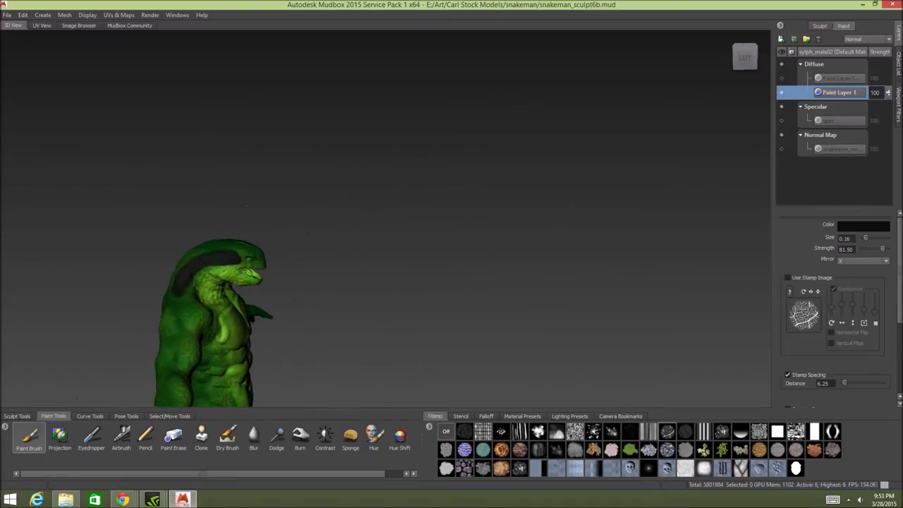
{"action": "middle_click_drag", "start_coordinate": [247, 205], "coordinate": [304, 177], "text": "alt"}
{"action": "right_click_drag", "start_coordinate": [304, 177], "coordinate": [395, 185], "text": "alt"}
{"action": "middle_click_drag", "start_coordinate": [395, 185], "coordinate": [353, 192], "text": "alt"}
{"action": "right_click_drag", "start_coordinate": [353, 192], "coordinate": [461, 193], "text": "alt"}
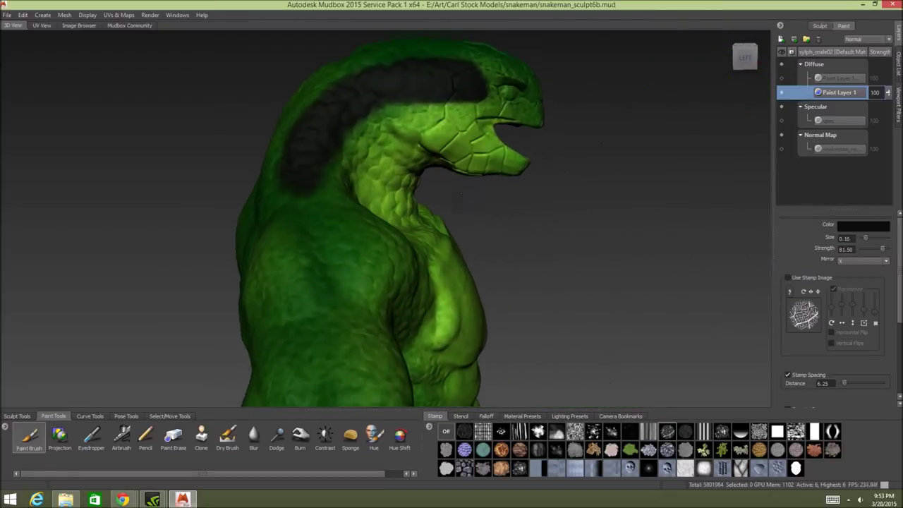
{"action": "left_click_drag", "start_coordinate": [462, 192], "coordinate": [442, 191], "text": "alt"}
{"action": "middle_click_drag", "start_coordinate": [441, 191], "coordinate": [381, 264], "text": "alt"}
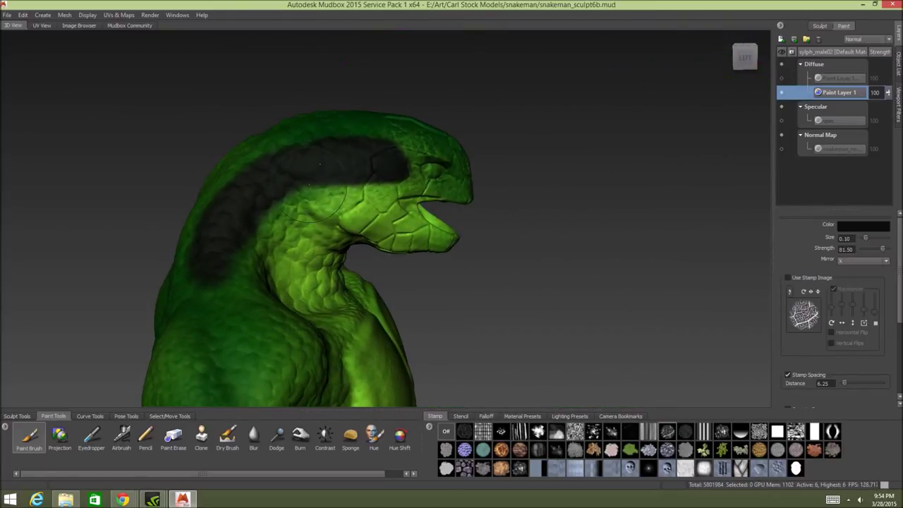
{"action": "mouse_move", "coordinate": [385, 178]}
{"action": "left_mouse_down", "text": "alt"}
{"action": "mouse_move", "coordinate": [343, 178]}
{"action": "mouse_move", "coordinate": [378, 167]}
{"action": "left_mouse_up", "text": "alt"}
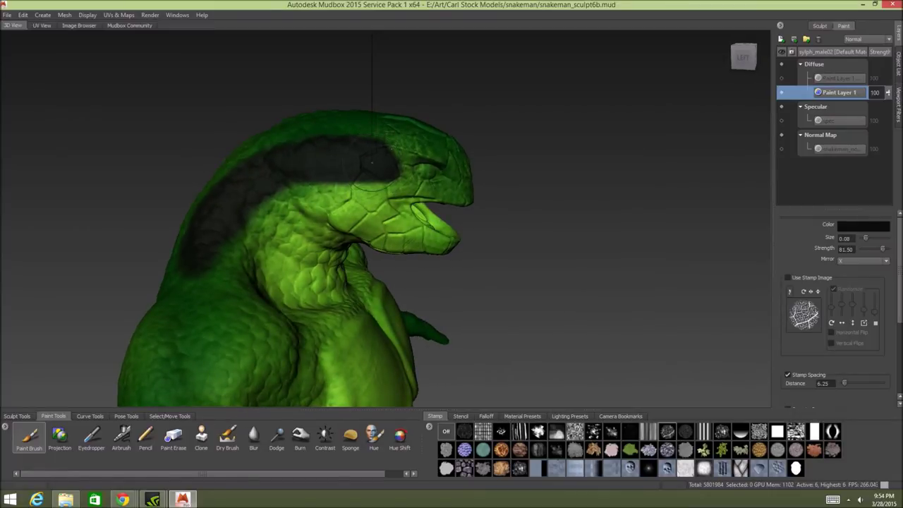
{"action": "mouse_move", "coordinate": [289, 157]}
{"action": "left_mouse_down", "text": "alt"}
{"action": "mouse_move", "coordinate": [329, 179]}
{"action": "mouse_move", "coordinate": [437, 176]}
{"action": "mouse_move", "coordinate": [158, 168]}
{"action": "mouse_move", "coordinate": [298, 172]}
{"action": "left_mouse_up", "text": "alt"}
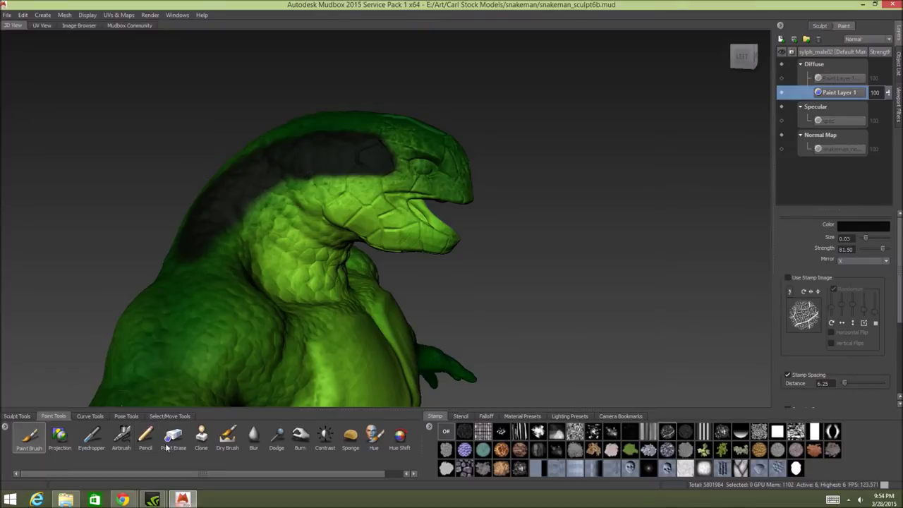
{"action": "mouse_move", "coordinate": [123, 499]}
{"action": "left_click", "coordinate": [255, 456]}
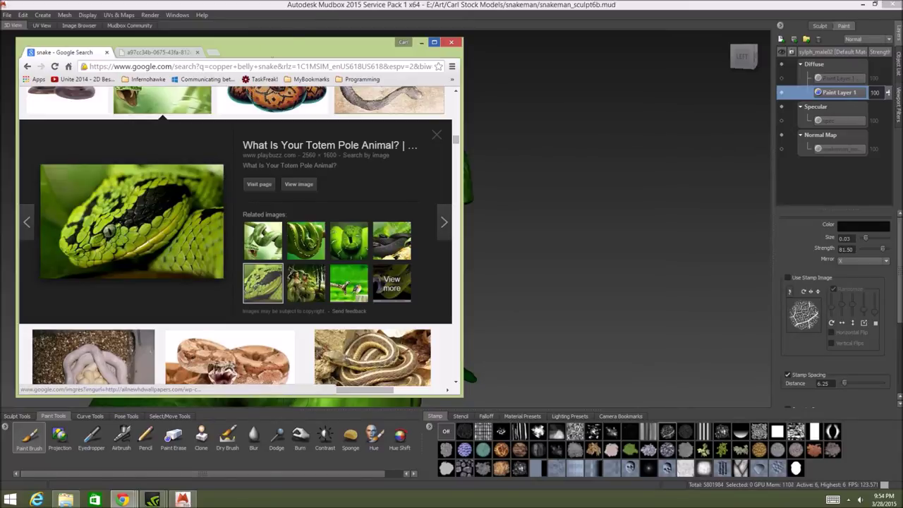
{"action": "left_click", "coordinate": [352, 5]}
- Turn mirroring off and fill a scale on top of the head with near-black at brush size 0.03
{"action": "mouse_move", "coordinate": [474, 92]}
{"action": "left_mouse_down", "text": "alt"}
{"action": "mouse_move", "coordinate": [416, 147]}
{"action": "mouse_move", "coordinate": [372, 168]}
{"action": "left_mouse_up", "text": "alt"}
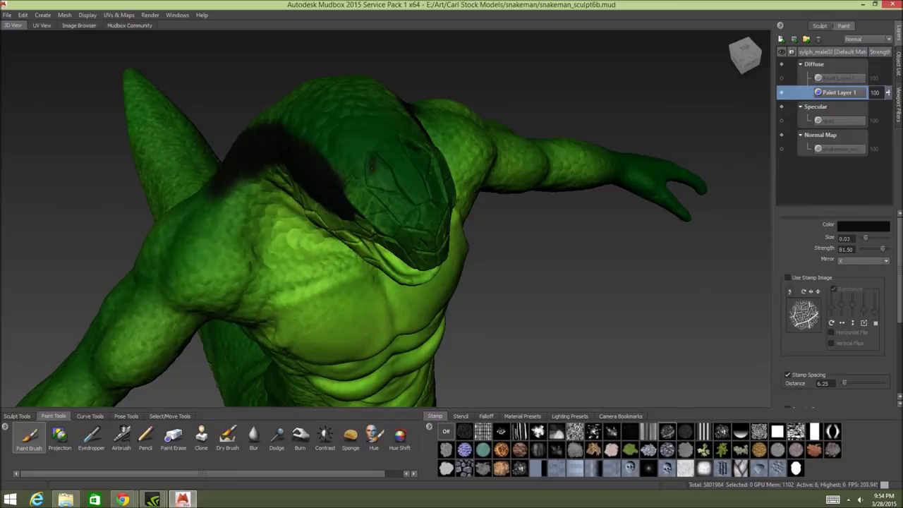
{"action": "left_click", "coordinate": [850, 260]}
{"action": "left_click", "coordinate": [850, 269]}
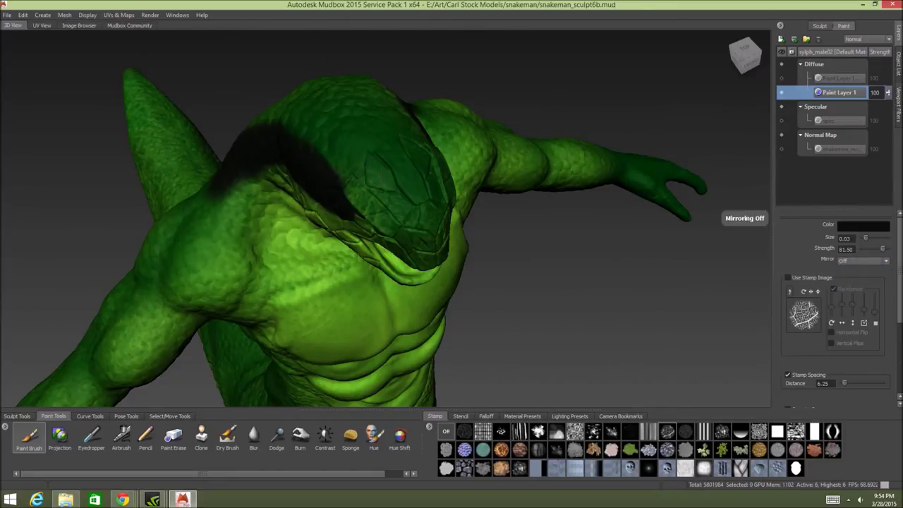
{"action": "mouse_move", "coordinate": [368, 157]}
{"action": "left_mouse_down"}
{"action": "mouse_move", "coordinate": [372, 177]}
{"action": "mouse_move", "coordinate": [378, 168]}
{"action": "left_mouse_up"}
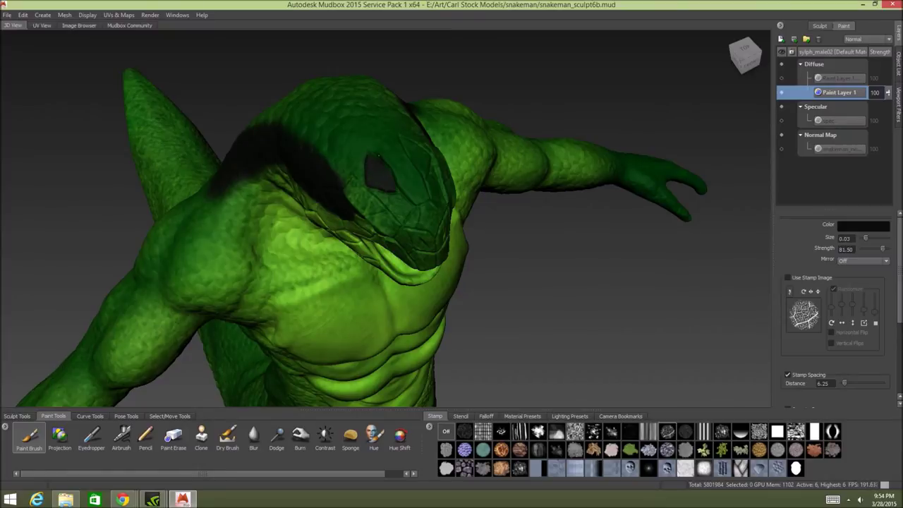
- Add small near-black patches along the upper and lower edges of the band on the head's right side
{"action": "left_click_drag", "start_coordinate": [565, 151], "coordinate": [345, 119], "text": "alt"}
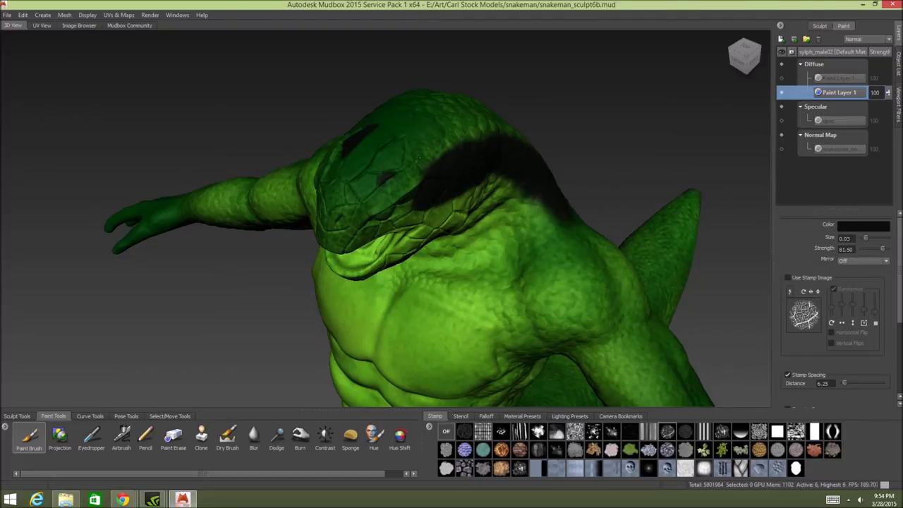
{"action": "mouse_move", "coordinate": [417, 150]}
{"action": "left_mouse_down"}
{"action": "mouse_move", "coordinate": [421, 167]}
{"action": "mouse_move", "coordinate": [425, 151]}
{"action": "left_mouse_up"}
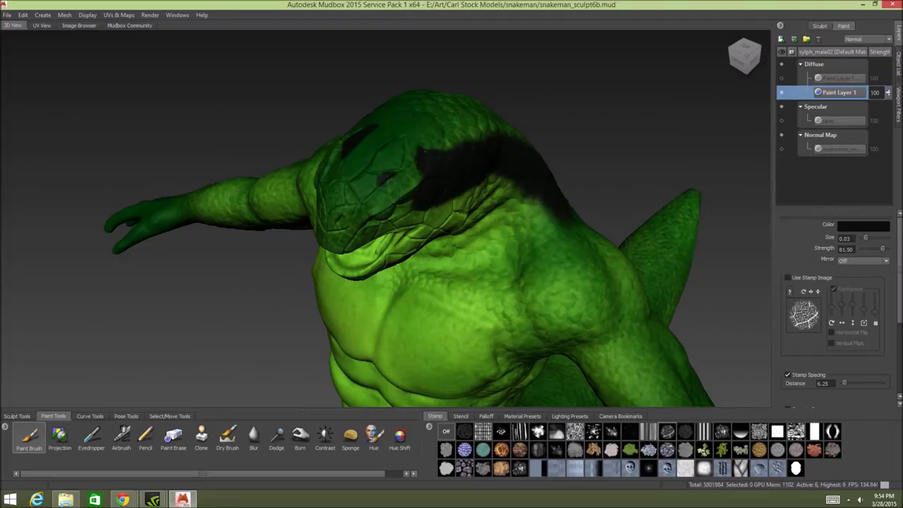
{"action": "left_click_drag", "start_coordinate": [527, 155], "coordinate": [424, 120], "text": "alt"}
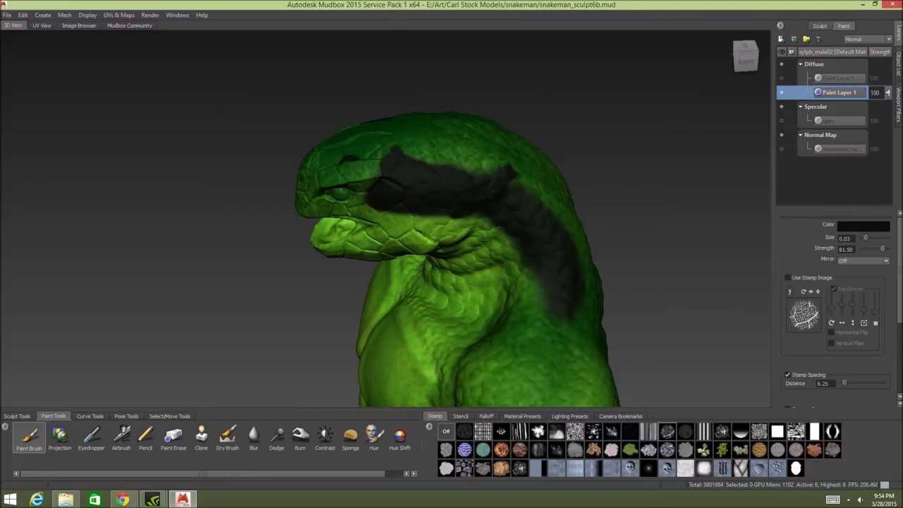
{"action": "left_click_drag", "start_coordinate": [503, 187], "coordinate": [459, 191], "text": "alt"}
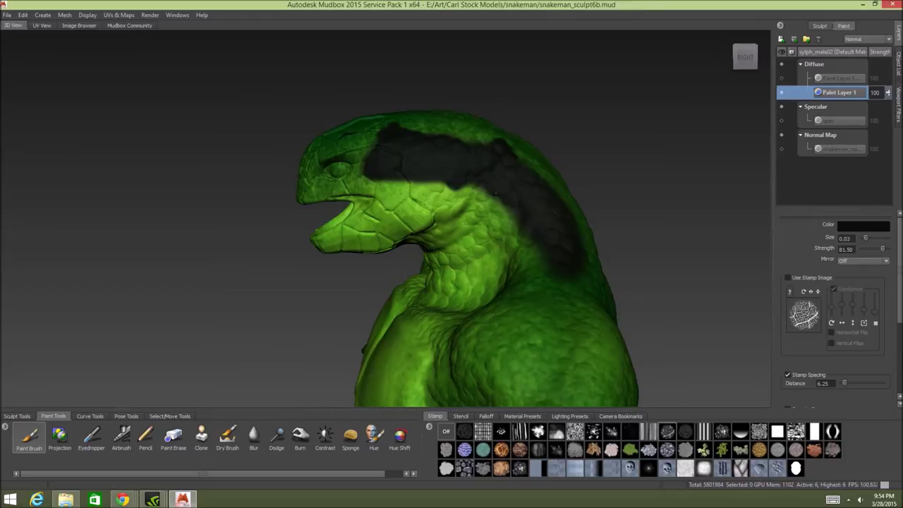
{"action": "left_click_drag", "start_coordinate": [492, 203], "coordinate": [501, 207]}
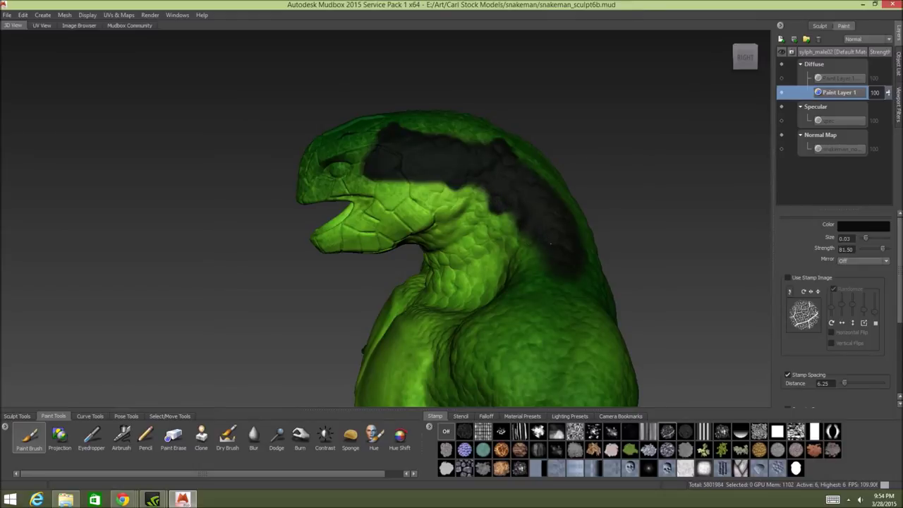
- Break up the edges of the band on the head's left side with small near-black patches
{"action": "left_click_drag", "start_coordinate": [427, 191], "coordinate": [653, 179], "text": "alt"}
{"action": "left_click_drag", "start_coordinate": [496, 176], "coordinate": [449, 178], "text": "alt"}
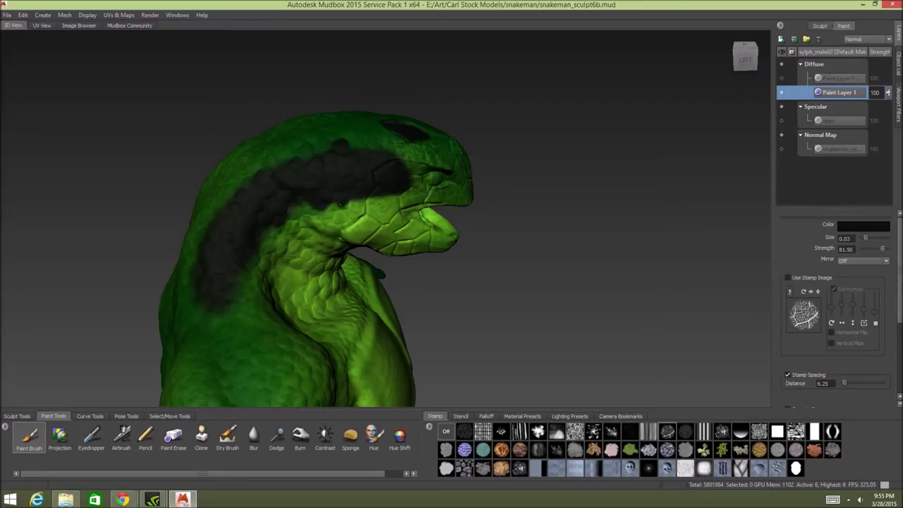
{"action": "left_click_drag", "start_coordinate": [340, 204], "coordinate": [340, 142]}
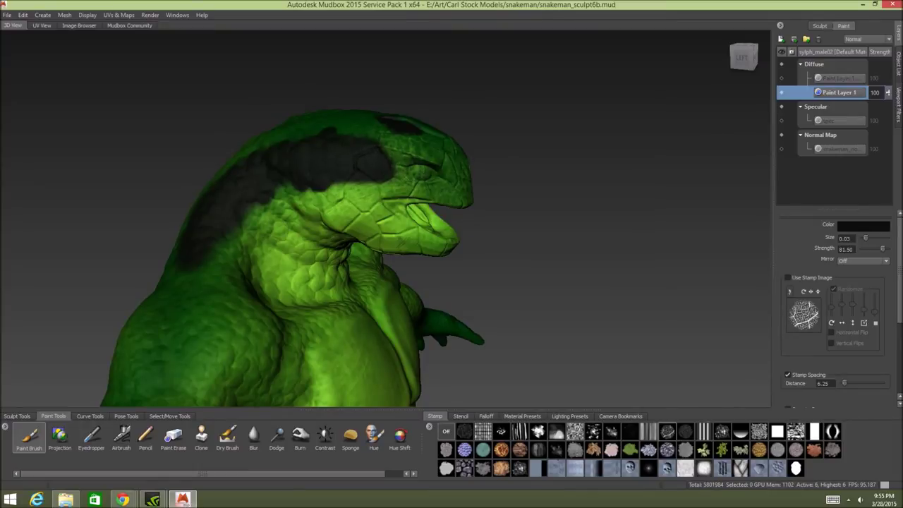
- Set the brush size to 0.08 and paint near-black over both eyes and their surroundings
{"action": "left_click_drag", "start_coordinate": [411, 168], "coordinate": [422, 170]}
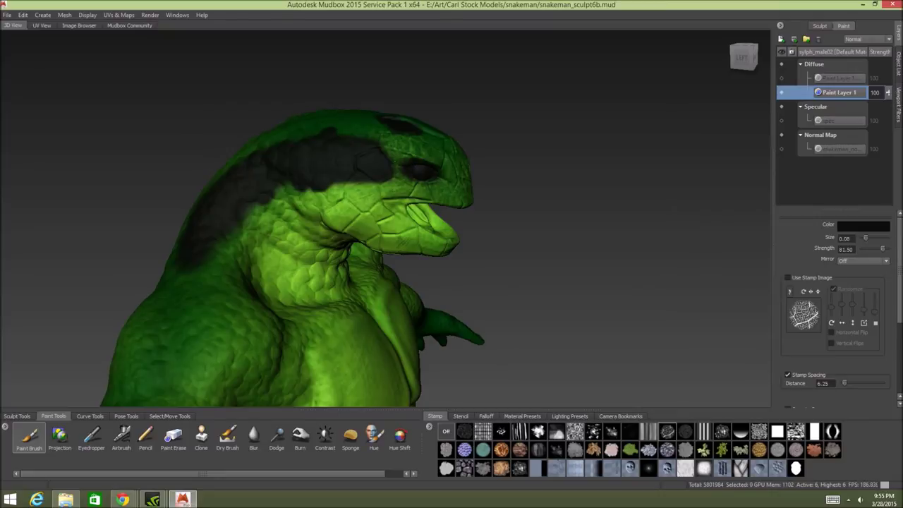
{"action": "left_click_drag", "start_coordinate": [429, 174], "coordinate": [281, 165], "text": "alt"}
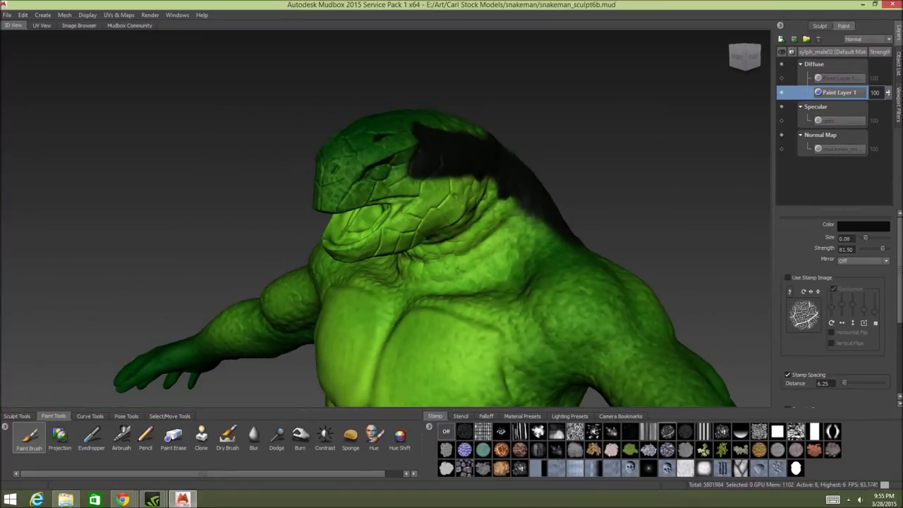
{"action": "left_click", "coordinate": [378, 173]}
- Enlarge the brush to 0.26 and cover the top of the head and the back of the neck in near-black
{"action": "mouse_move", "coordinate": [380, 174]}
{"action": "left_mouse_down", "text": "alt"}
{"action": "mouse_move", "coordinate": [332, 171]}
{"action": "mouse_move", "coordinate": [366, 162]}
{"action": "mouse_move", "coordinate": [366, 171]}
{"action": "mouse_move", "coordinate": [382, 145]}
{"action": "mouse_move", "coordinate": [378, 171]}
{"action": "mouse_move", "coordinate": [429, 157]}
{"action": "mouse_move", "coordinate": [575, 170]}
{"action": "mouse_move", "coordinate": [516, 196]}
{"action": "mouse_move", "coordinate": [483, 170]}
{"action": "left_mouse_up", "text": "alt"}
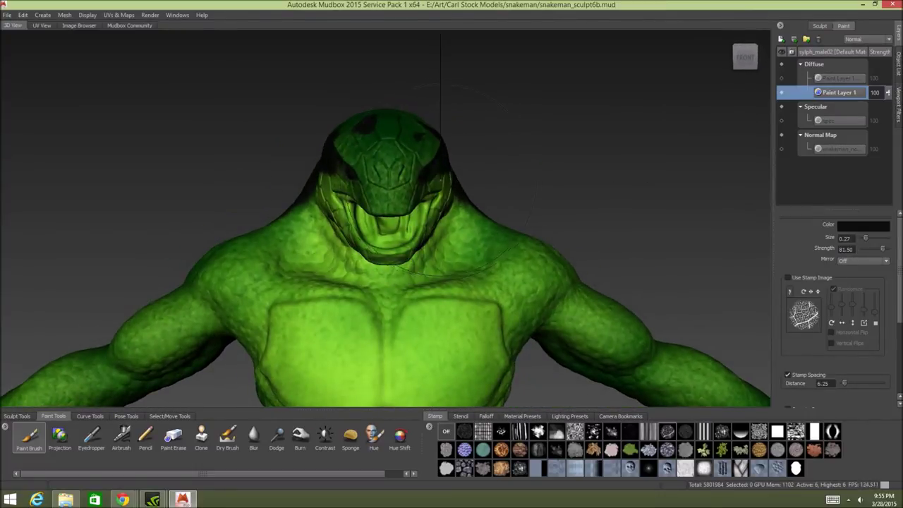
{"action": "right_click_drag", "start_coordinate": [483, 169], "coordinate": [316, 155], "text": "alt"}
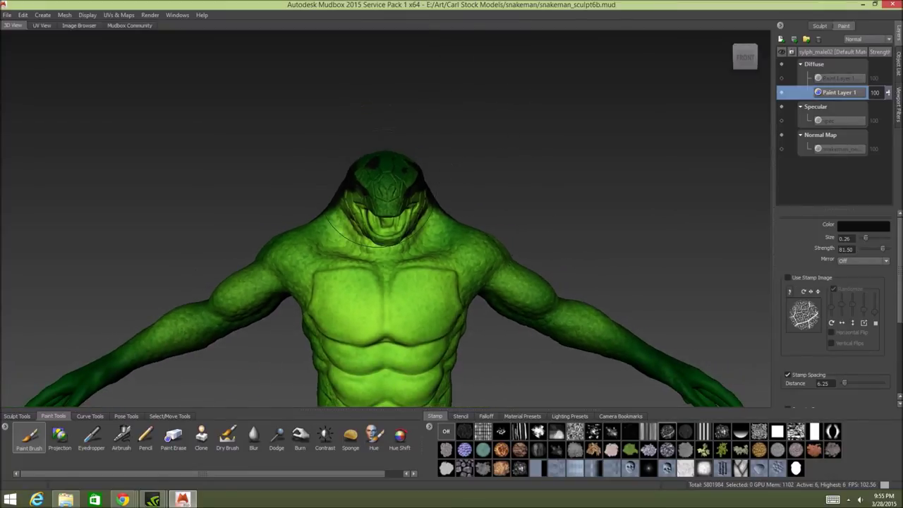
{"action": "left_click_drag", "start_coordinate": [342, 163], "coordinate": [265, 175], "text": "alt"}
{"action": "mouse_move", "coordinate": [459, 185]}
{"action": "left_mouse_down"}
{"action": "mouse_move", "coordinate": [389, 185]}
{"action": "mouse_move", "coordinate": [444, 149]}
{"action": "mouse_move", "coordinate": [490, 137]}
{"action": "mouse_move", "coordinate": [518, 144]}
{"action": "left_mouse_up"}
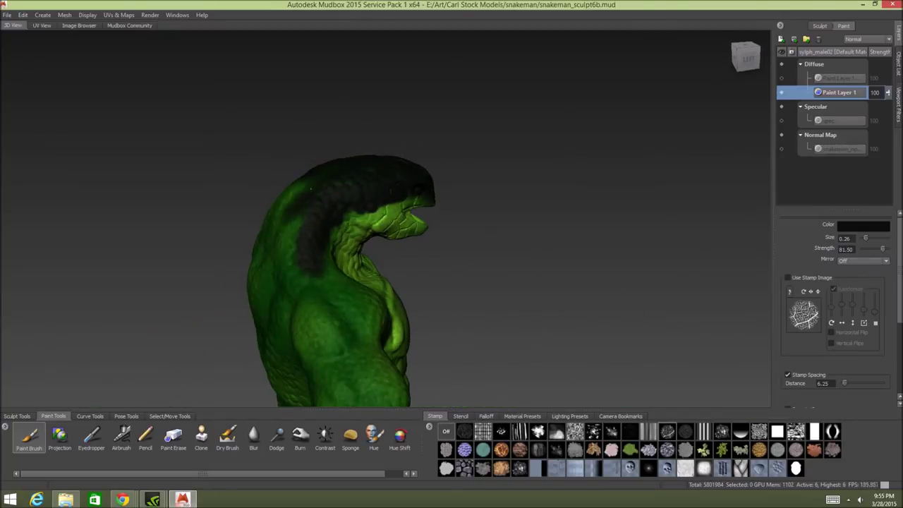
{"action": "left_click_drag", "start_coordinate": [311, 189], "coordinate": [290, 205]}
{"action": "left_click_drag", "start_coordinate": [310, 164], "coordinate": [396, 205]}
{"action": "mouse_move", "coordinate": [503, 175]}
{"action": "left_mouse_down", "text": "alt"}
{"action": "mouse_move", "coordinate": [428, 182]}
{"action": "mouse_move", "coordinate": [387, 178]}
{"action": "mouse_move", "coordinate": [380, 163]}
{"action": "mouse_move", "coordinate": [420, 168]}
{"action": "left_mouse_up", "text": "alt"}
{"action": "right_click_drag", "start_coordinate": [420, 168], "coordinate": [196, 115], "text": "alt"}
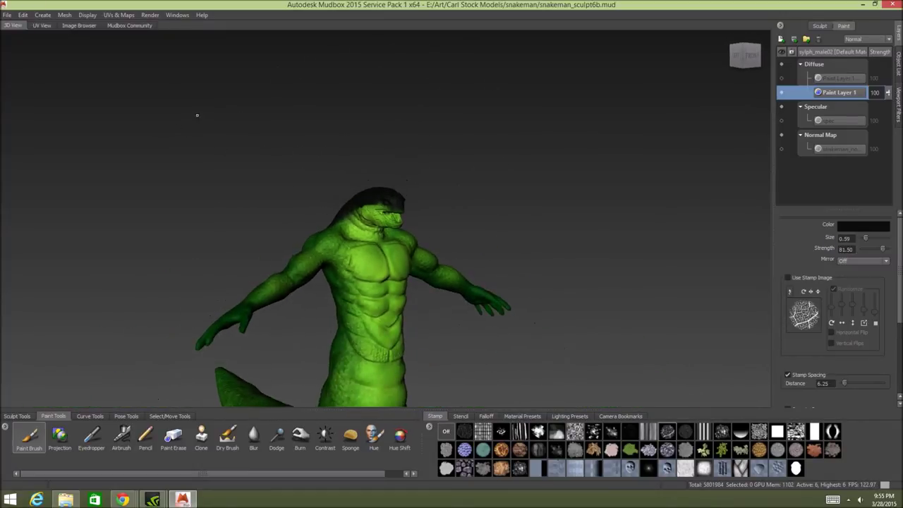
- Examine the blackened head and neck against the body from the front, side and back
{"action": "middle_click_drag", "start_coordinate": [197, 115], "coordinate": [237, 122], "text": "alt"}
{"action": "left_click_drag", "start_coordinate": [236, 123], "coordinate": [277, 133], "text": "alt"}
{"action": "middle_click_drag", "start_coordinate": [277, 133], "coordinate": [185, 174], "text": "alt"}
{"action": "right_click_drag", "start_coordinate": [185, 174], "coordinate": [308, 226], "text": "alt"}
{"action": "middle_click_drag", "start_coordinate": [308, 226], "coordinate": [590, 243], "text": "alt"}
{"action": "right_click_drag", "start_coordinate": [409, 162], "coordinate": [474, 180], "text": "alt"}
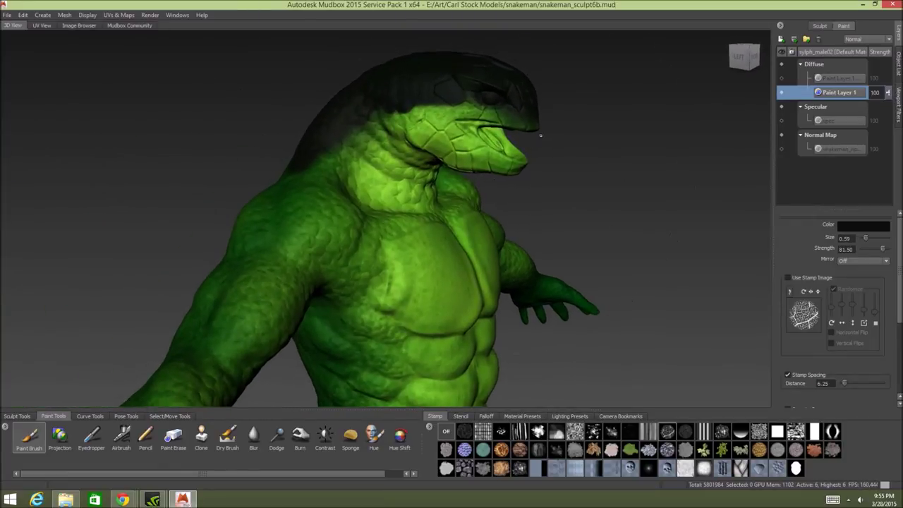
{"action": "right_click_drag", "start_coordinate": [541, 135], "coordinate": [374, 157], "text": "alt"}
{"action": "left_click_drag", "start_coordinate": [297, 157], "coordinate": [402, 158], "text": "alt"}
{"action": "right_click_drag", "start_coordinate": [402, 159], "coordinate": [320, 159], "text": "alt"}
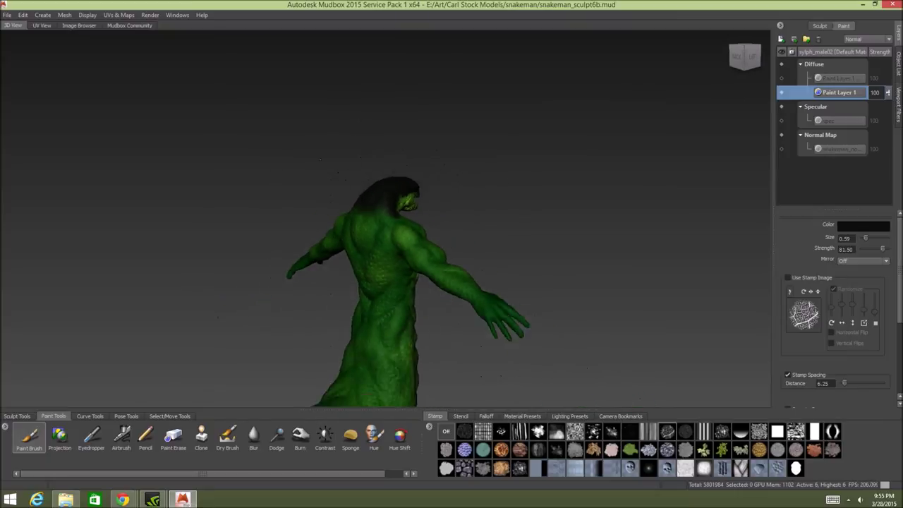
{"action": "left_click_drag", "start_coordinate": [320, 159], "coordinate": [420, 185], "text": "alt"}
{"action": "middle_click_drag", "start_coordinate": [426, 225], "coordinate": [382, 165], "text": "alt"}
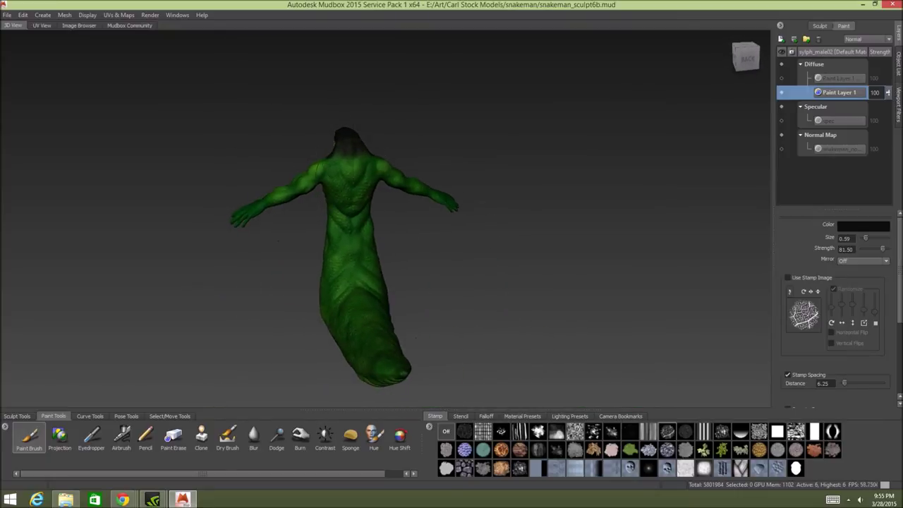
- Paint the back from the shoulders down onto the tail in near-black, enlarging the brush to 1.39
{"action": "left_click_drag", "start_coordinate": [359, 169], "coordinate": [345, 159]}
{"action": "mouse_move", "coordinate": [396, 177]}
{"action": "left_mouse_down", "text": "alt"}
{"action": "mouse_move", "coordinate": [353, 162]}
{"action": "mouse_move", "coordinate": [352, 150]}
{"action": "mouse_move", "coordinate": [361, 192]}
{"action": "left_mouse_up", "text": "alt"}
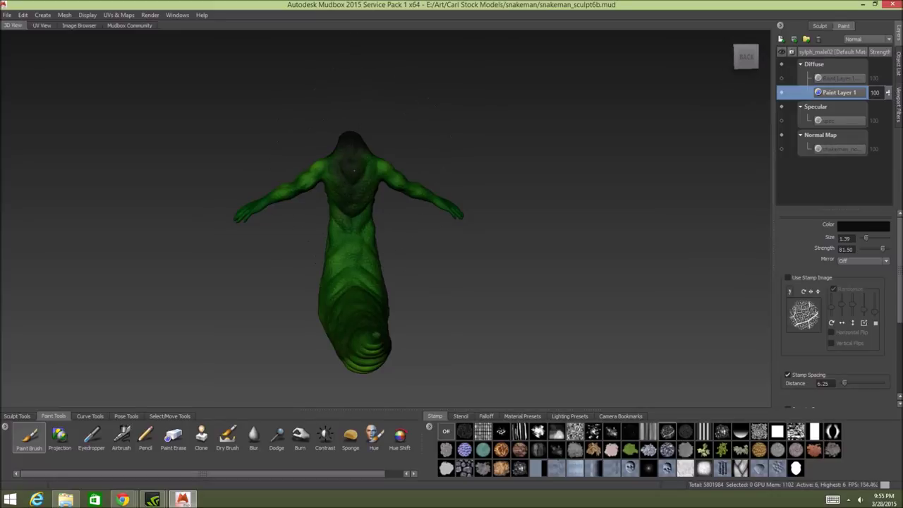
{"action": "left_click_drag", "start_coordinate": [334, 160], "coordinate": [331, 187]}
{"action": "left_click_drag", "start_coordinate": [364, 150], "coordinate": [369, 184]}
{"action": "mouse_move", "coordinate": [354, 217]}
{"action": "left_mouse_down"}
{"action": "mouse_move", "coordinate": [351, 279]}
{"action": "mouse_move", "coordinate": [372, 333]}
{"action": "left_mouse_up"}
{"action": "left_click_drag", "start_coordinate": [373, 247], "coordinate": [401, 245], "text": "alt"}
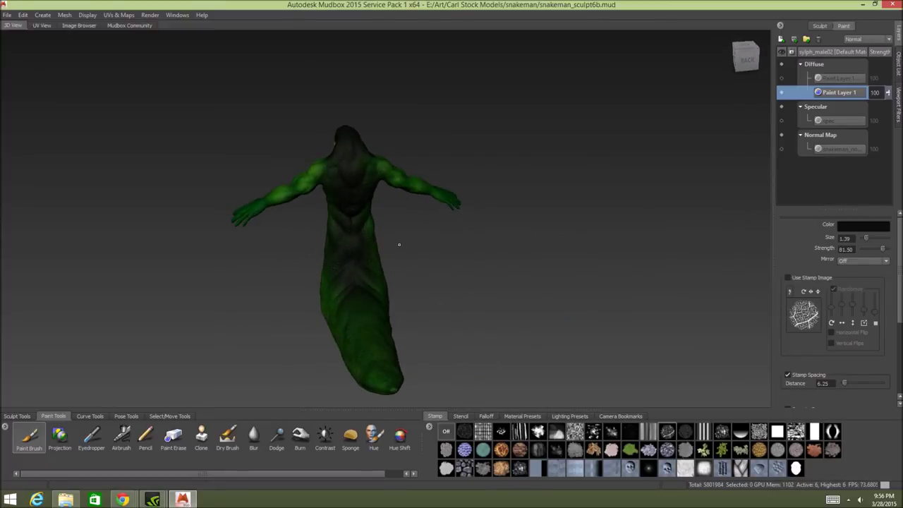
- Undo the near-black strokes on the back and tail
{"action": "key", "text": "ctrl+z"}
{"action": "key", "text": "ctrl+z"}
{"action": "key", "text": "ctrl+z"}
{"action": "key", "text": "ctrl+z"}
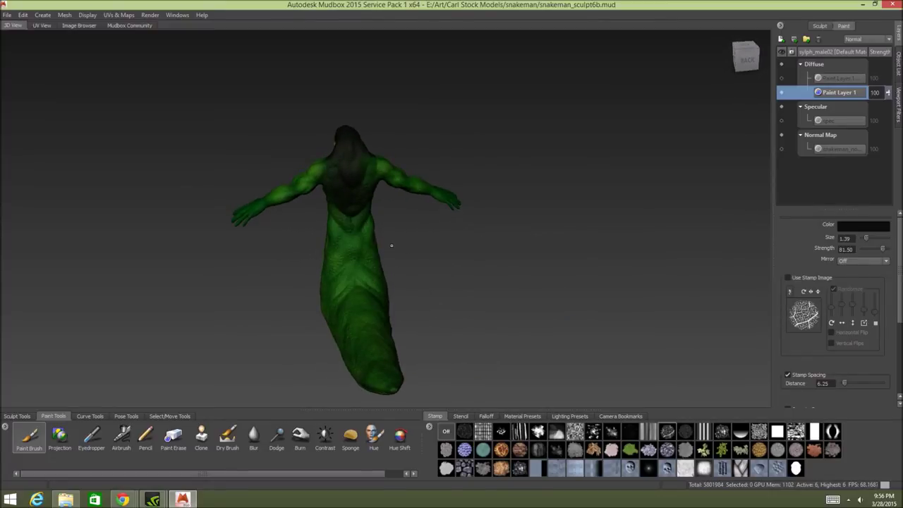
{"action": "key", "text": "ctrl+z"}
{"action": "key", "text": "ctrl+z"}
{"action": "key", "text": "ctrl+z"}
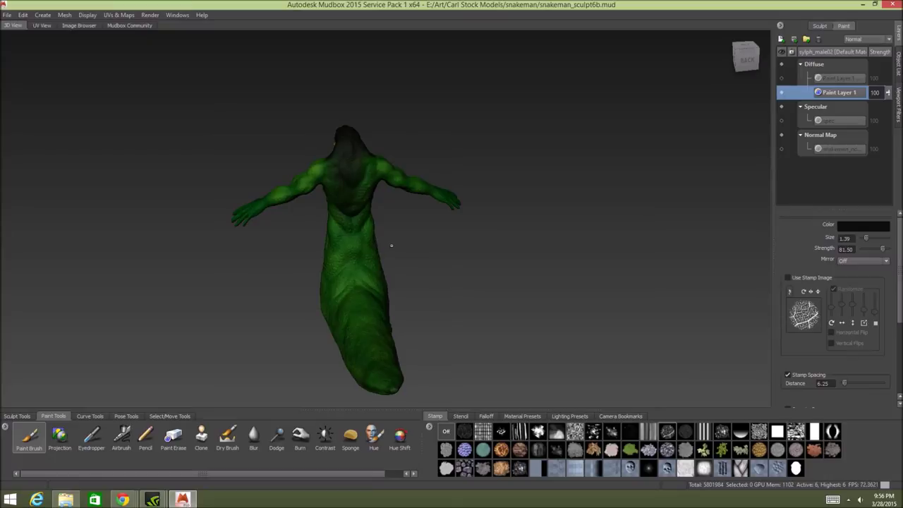
{"action": "key", "text": "ctrl+z"}
- Set brush size 0.50 and strength 98.10, and paint a near-black stripe down the spine from the neck to the tail base
{"action": "left_click_drag", "start_coordinate": [405, 240], "coordinate": [393, 220], "text": "alt"}
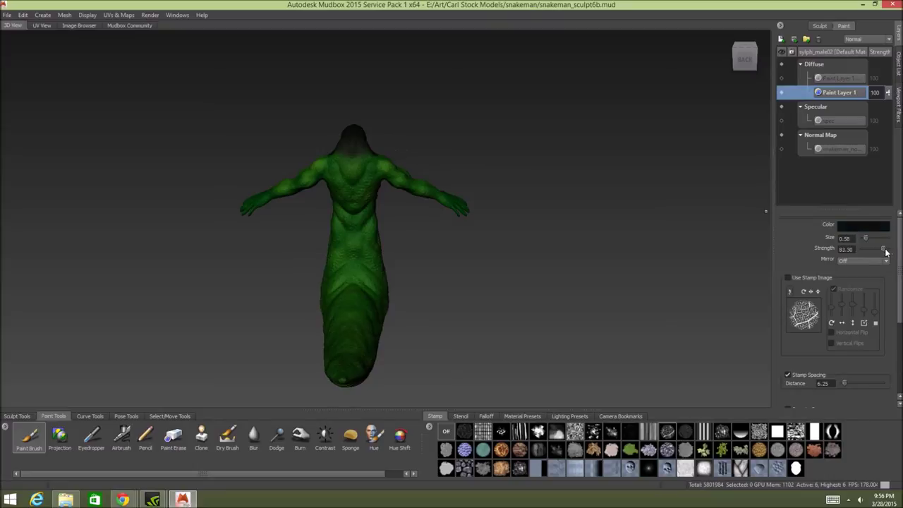
{"action": "mouse_move", "coordinate": [355, 153]}
{"action": "left_mouse_down"}
{"action": "mouse_move", "coordinate": [352, 200]}
{"action": "mouse_move", "coordinate": [368, 184]}
{"action": "mouse_move", "coordinate": [356, 222]}
{"action": "mouse_move", "coordinate": [355, 199]}
{"action": "mouse_move", "coordinate": [351, 254]}
{"action": "mouse_move", "coordinate": [350, 225]}
{"action": "left_mouse_up"}
{"action": "left_click_drag", "start_coordinate": [350, 266], "coordinate": [349, 270]}
{"action": "mouse_move", "coordinate": [401, 233]}
{"action": "left_mouse_down", "text": "alt"}
{"action": "mouse_move", "coordinate": [393, 266]}
{"action": "mouse_move", "coordinate": [391, 250]}
{"action": "mouse_move", "coordinate": [350, 283]}
{"action": "left_mouse_up", "text": "alt"}
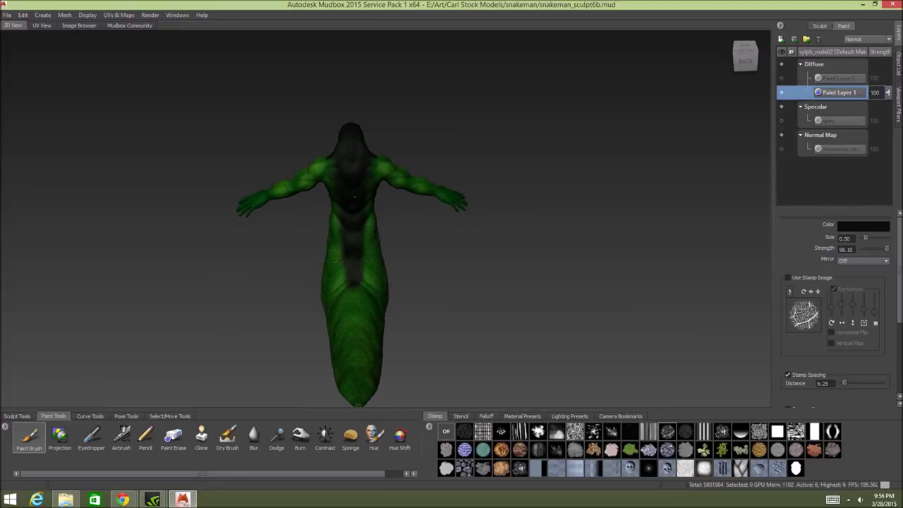
{"action": "left_click_drag", "start_coordinate": [423, 198], "coordinate": [491, 190], "text": "alt"}
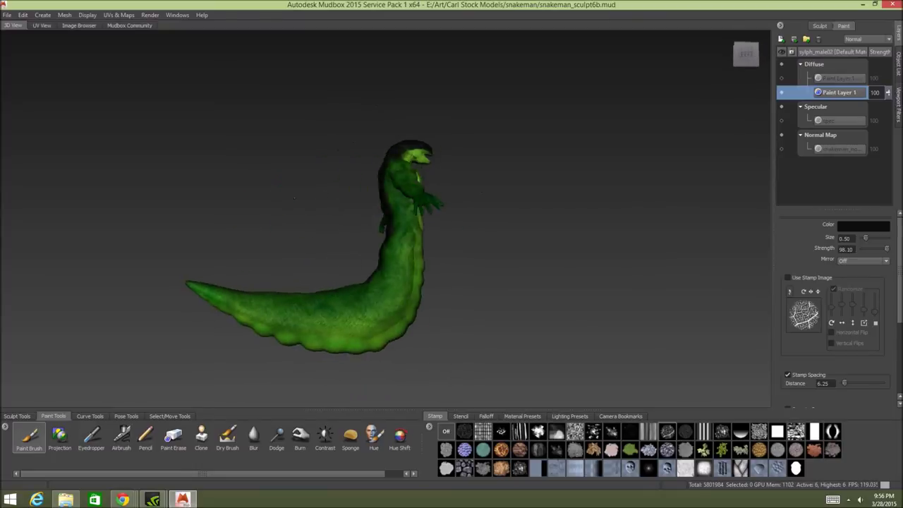
{"action": "left_click_drag", "start_coordinate": [294, 198], "coordinate": [205, 201], "text": "alt"}
{"action": "right_click_drag", "start_coordinate": [282, 201], "coordinate": [486, 162], "text": "alt"}
{"action": "middle_click_drag", "start_coordinate": [493, 159], "coordinate": [353, 229], "text": "alt"}
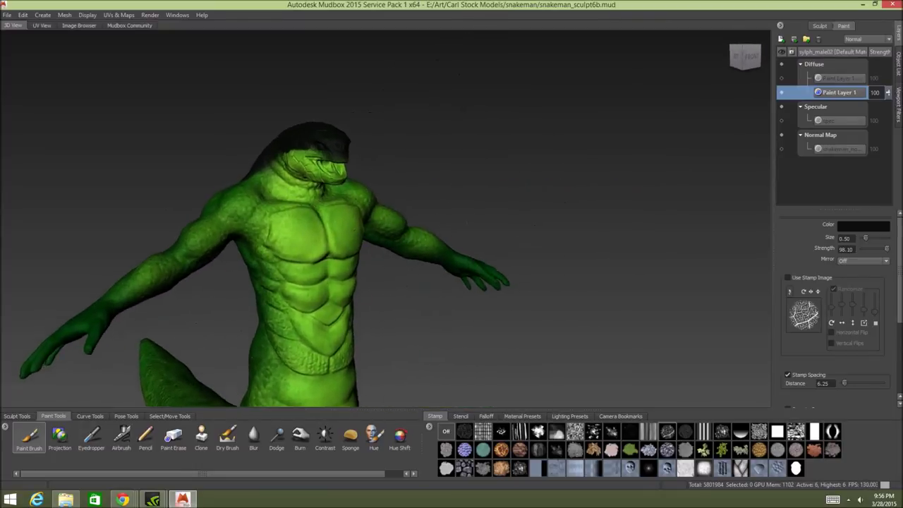
- Turn on the stamp image for the paint brush and sample a medium green from the model's neck as the brush color
{"action": "right_click_drag", "start_coordinate": [353, 229], "coordinate": [402, 216], "text": "alt"}
{"action": "middle_click_drag", "start_coordinate": [402, 215], "coordinate": [392, 279], "text": "alt"}
{"action": "right_click_drag", "start_coordinate": [392, 278], "coordinate": [430, 247], "text": "alt"}
{"action": "left_click_drag", "start_coordinate": [388, 219], "coordinate": [761, 259], "text": "alt"}
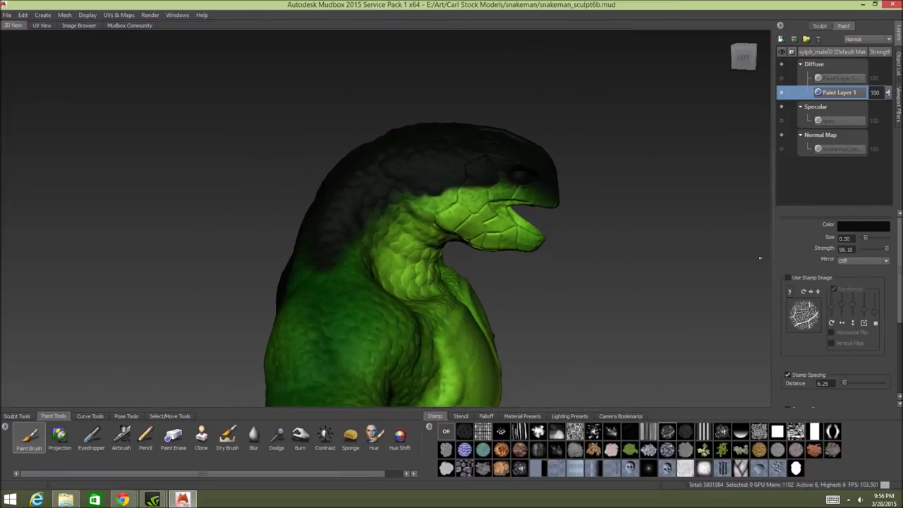
{"action": "left_click", "coordinate": [788, 278]}
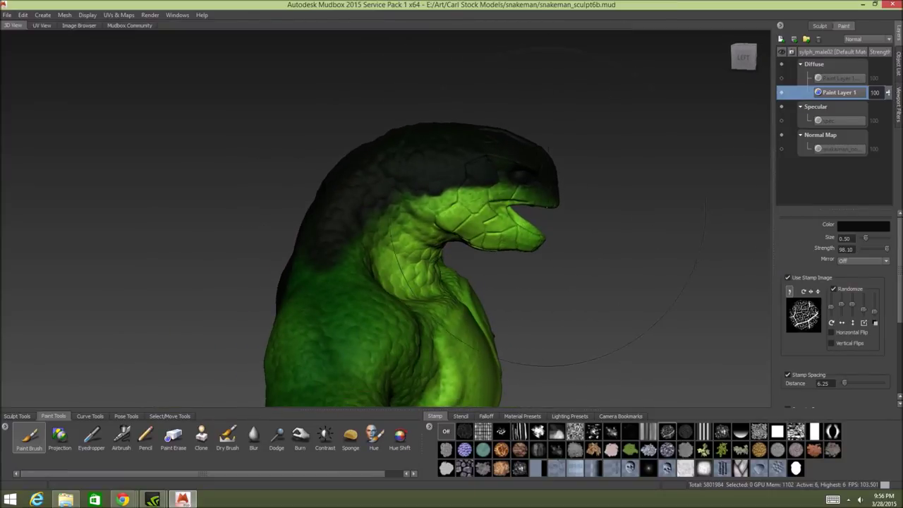
{"action": "left_click", "coordinate": [853, 227]}
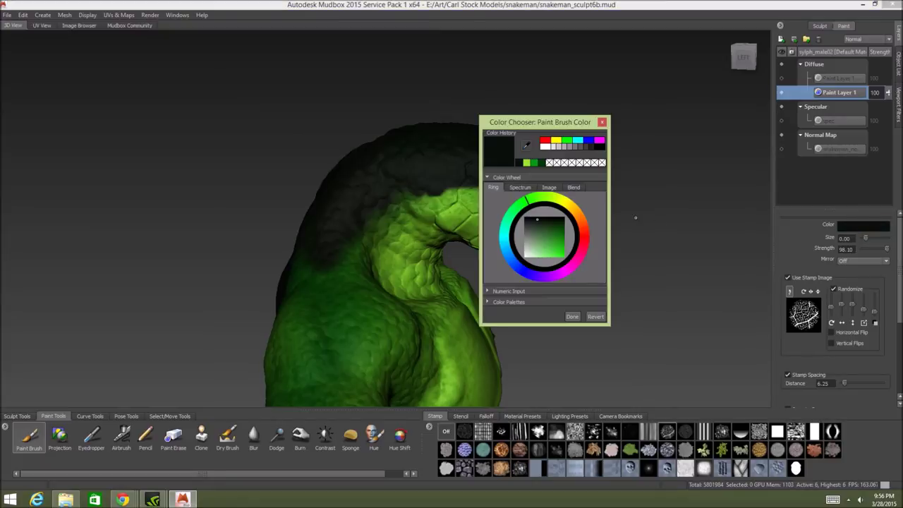
{"action": "left_click_drag", "start_coordinate": [555, 229], "coordinate": [550, 232]}
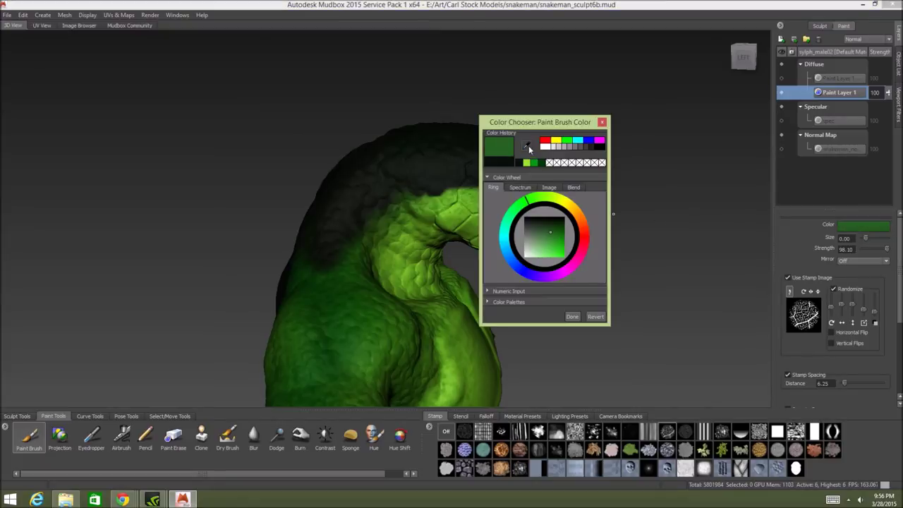
{"action": "left_click", "coordinate": [527, 146]}
{"action": "left_click", "coordinate": [396, 211]}
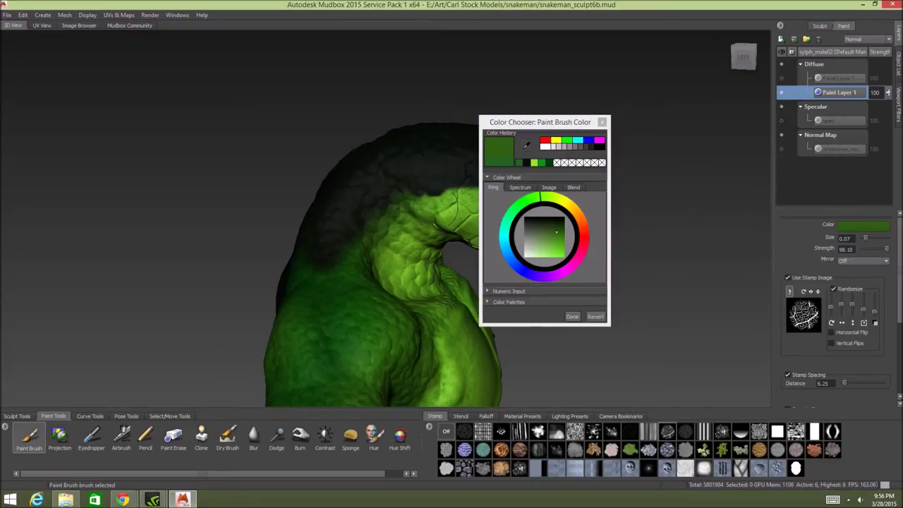
{"action": "left_click", "coordinate": [572, 316]}
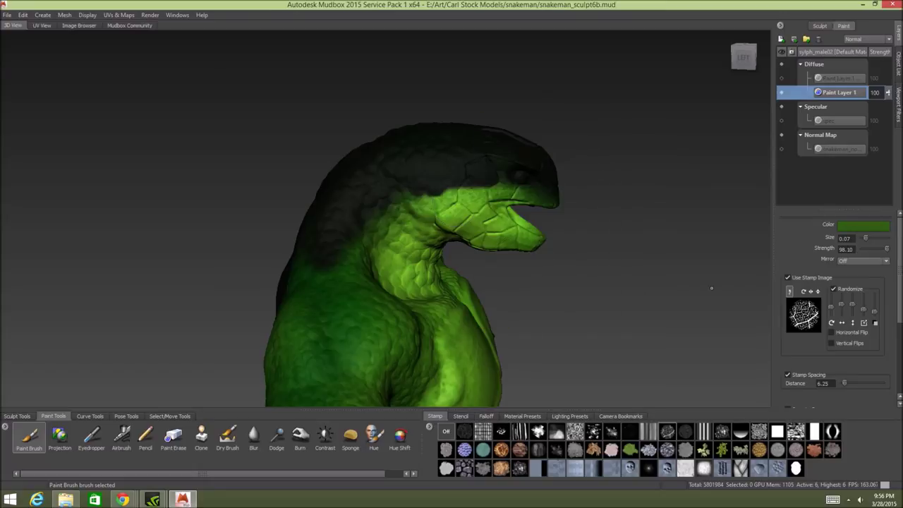
- Stamp green scale texture along the border of the near-black area on both sides of the head and neck, at brush size 0.10
{"action": "mouse_move", "coordinate": [407, 207]}
{"action": "left_mouse_down"}
{"action": "mouse_move", "coordinate": [425, 203]}
{"action": "mouse_move", "coordinate": [405, 202]}
{"action": "mouse_move", "coordinate": [338, 261]}
{"action": "left_mouse_up"}
{"action": "left_click_drag", "start_coordinate": [461, 187], "coordinate": [454, 196]}
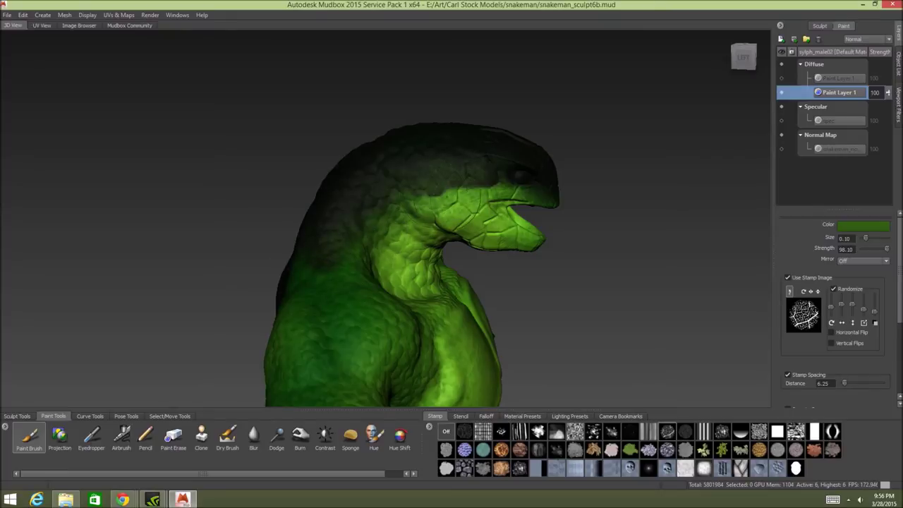
{"action": "left_click_drag", "start_coordinate": [408, 227], "coordinate": [308, 230], "text": "alt"}
{"action": "mouse_move", "coordinate": [439, 216]}
{"action": "left_mouse_down"}
{"action": "mouse_move", "coordinate": [461, 203]}
{"action": "mouse_move", "coordinate": [354, 213]}
{"action": "left_mouse_up"}
{"action": "left_click_drag", "start_coordinate": [403, 192], "coordinate": [311, 193], "text": "alt"}
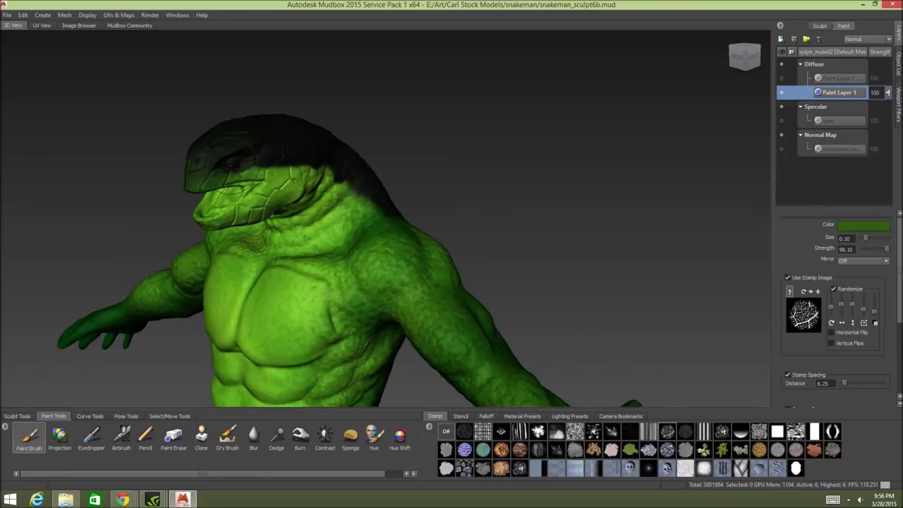
{"action": "left_click_drag", "start_coordinate": [224, 189], "coordinate": [286, 162]}
- Break up the edges of the near-black stripe on the upper and middle back with green stamp strokes at brush size 0.21
{"action": "left_click_drag", "start_coordinate": [459, 185], "coordinate": [359, 185], "text": "alt"}
{"action": "left_click_drag", "start_coordinate": [478, 223], "coordinate": [381, 231], "text": "alt"}
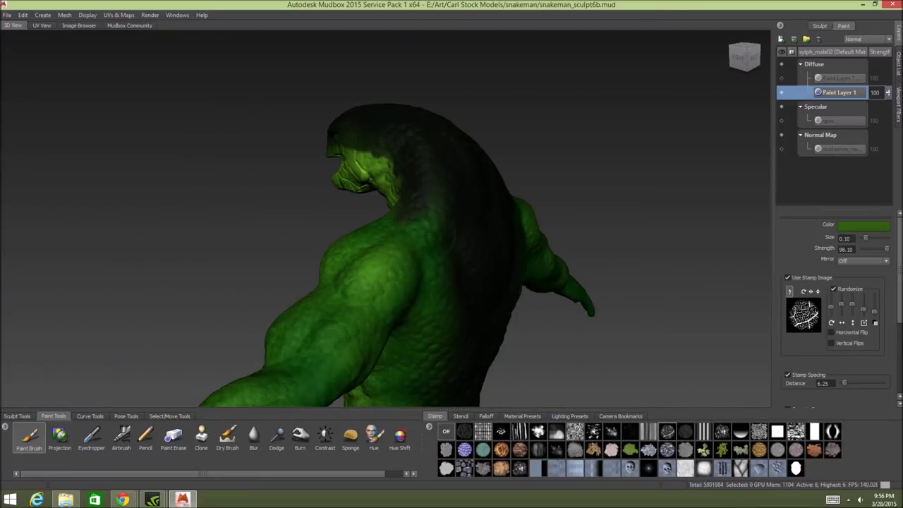
{"action": "left_click_drag", "start_coordinate": [482, 256], "coordinate": [436, 241], "text": "alt"}
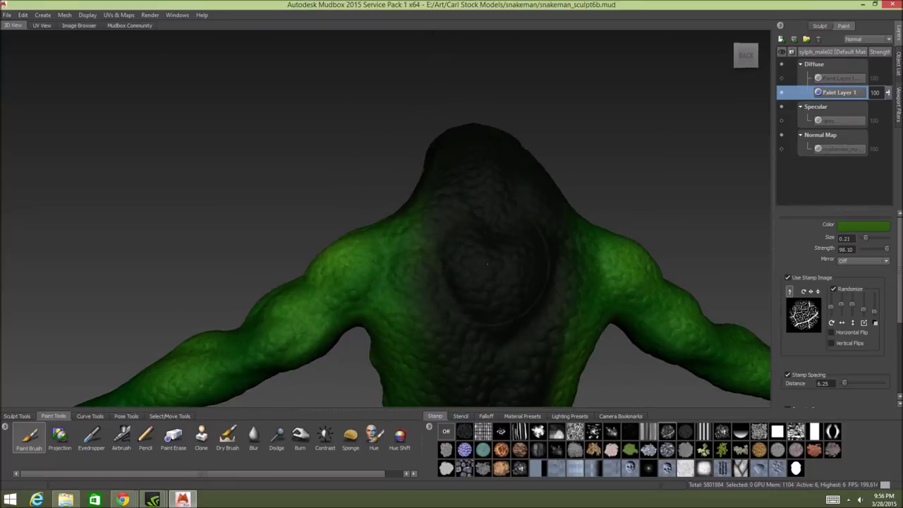
{"action": "middle_click_drag", "start_coordinate": [488, 264], "coordinate": [367, 185], "text": "alt"}
{"action": "left_click_drag", "start_coordinate": [368, 185], "coordinate": [369, 199], "text": "alt"}
{"action": "left_click_drag", "start_coordinate": [439, 171], "coordinate": [436, 221]}
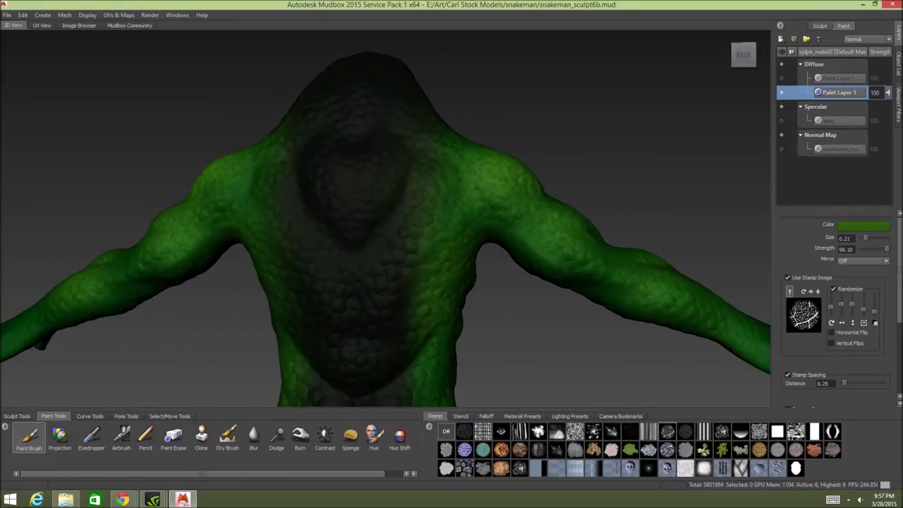
{"action": "left_click_drag", "start_coordinate": [358, 227], "coordinate": [395, 216], "text": "alt"}
{"action": "left_click_drag", "start_coordinate": [303, 227], "coordinate": [329, 287]}
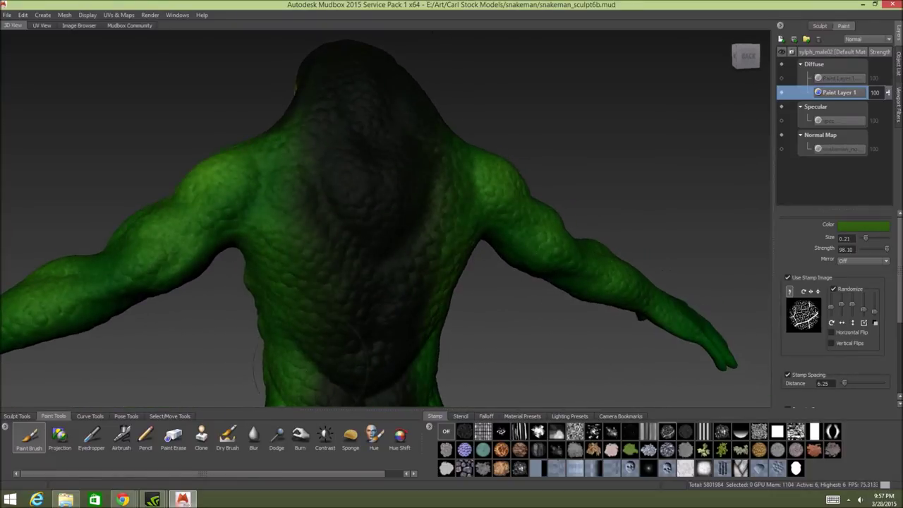
{"action": "left_click_drag", "start_coordinate": [458, 302], "coordinate": [465, 292], "text": "alt"}
{"action": "middle_click_drag", "start_coordinate": [465, 292], "coordinate": [366, 185], "text": "alt"}
{"action": "left_click_drag", "start_coordinate": [321, 211], "coordinate": [304, 242]}
{"action": "left_click_drag", "start_coordinate": [471, 224], "coordinate": [449, 222], "text": "alt"}
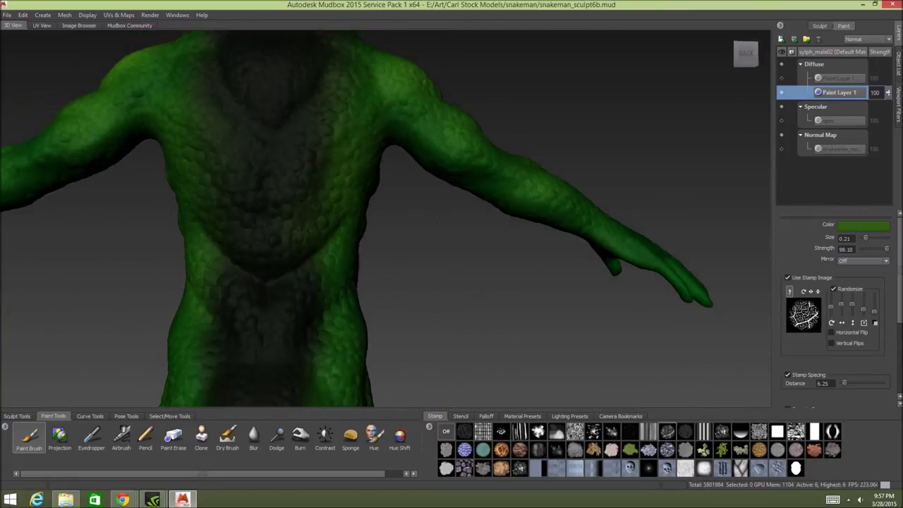
- Try a green stamp stroke on the stripe's edge at the lower back, and undo it
{"action": "middle_click_drag", "start_coordinate": [449, 221], "coordinate": [481, 191], "text": "alt"}
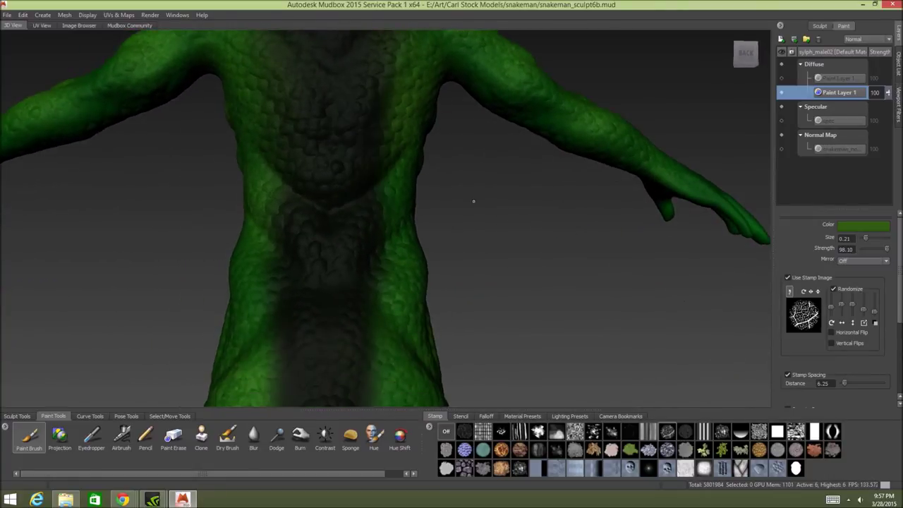
{"action": "left_click_drag", "start_coordinate": [474, 202], "coordinate": [441, 198], "text": "alt"}
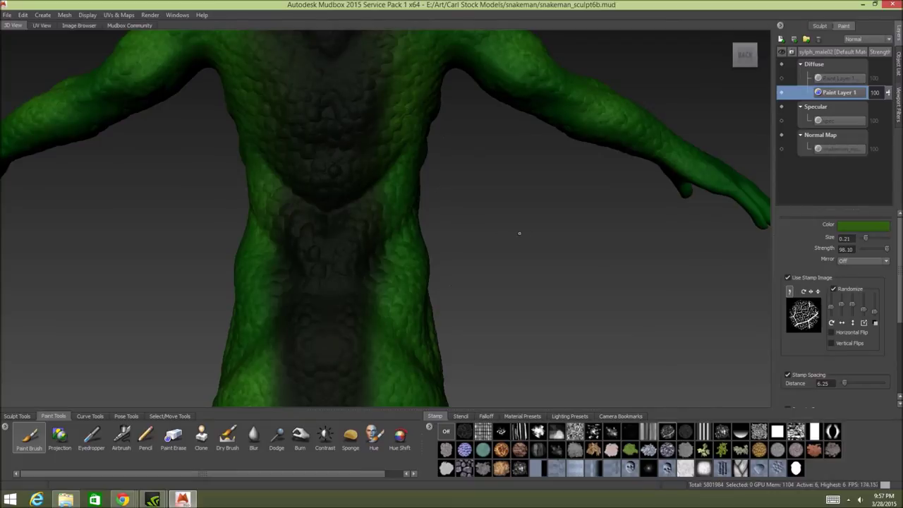
{"action": "middle_click_drag", "start_coordinate": [519, 233], "coordinate": [538, 200], "text": "alt"}
{"action": "left_click_drag", "start_coordinate": [539, 200], "coordinate": [573, 204], "text": "alt"}
{"action": "left_click_drag", "start_coordinate": [336, 189], "coordinate": [357, 203]}
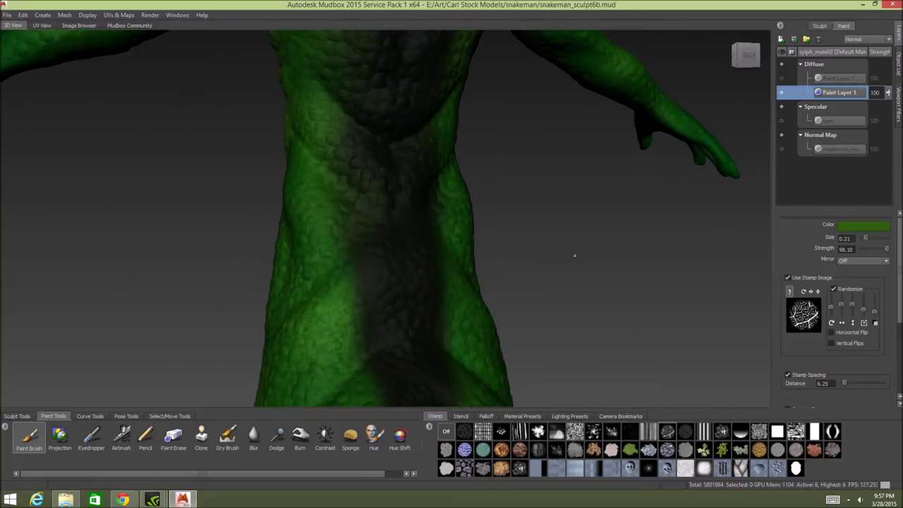
{"action": "key", "text": "ctrl+z"}
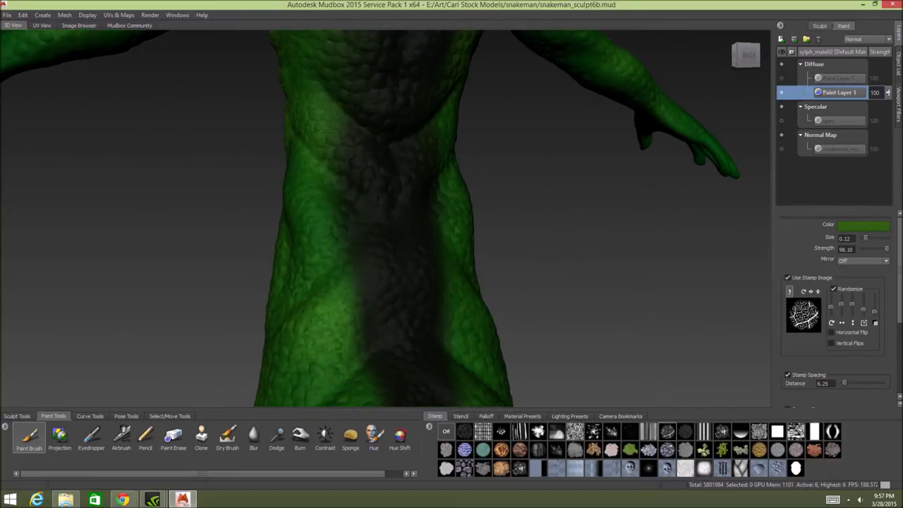
- Examine the painted stripe on the back, the belly from the front, and the side of the head
{"action": "left_click_drag", "start_coordinate": [487, 178], "coordinate": [428, 170], "text": "alt"}
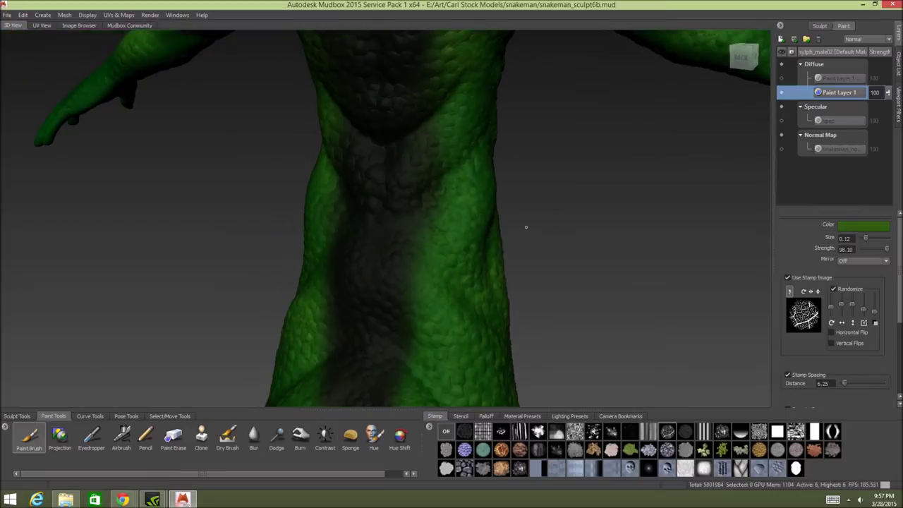
{"action": "right_click_drag", "start_coordinate": [526, 227], "coordinate": [440, 204], "text": "alt"}
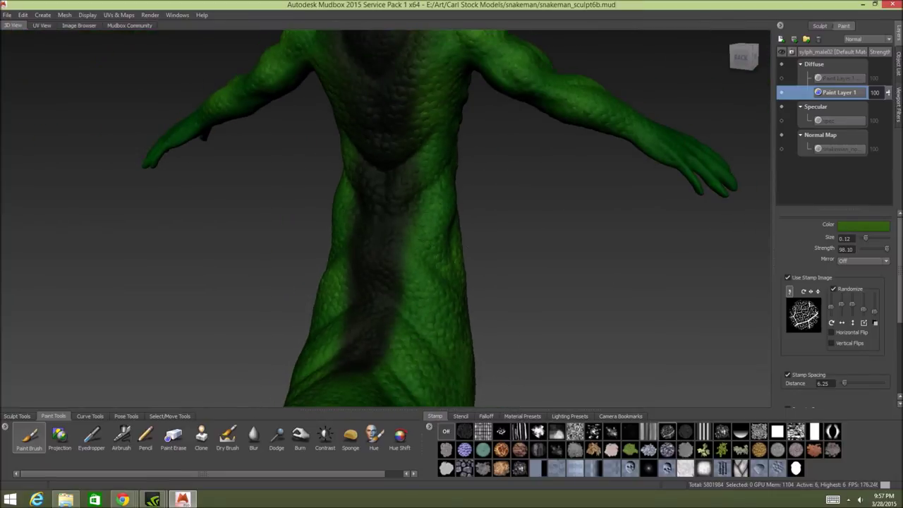
{"action": "left_click_drag", "start_coordinate": [424, 211], "coordinate": [462, 212], "text": "alt"}
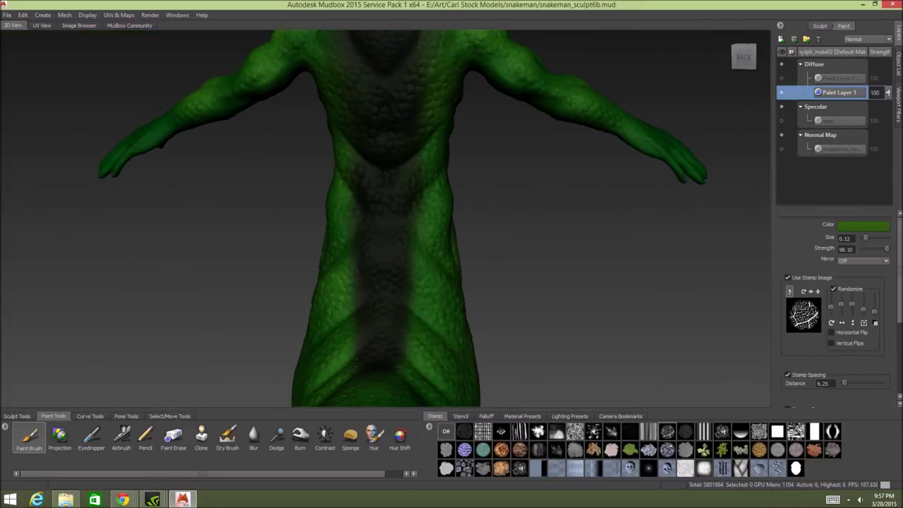
{"action": "left_click_drag", "start_coordinate": [403, 314], "coordinate": [526, 220], "text": "alt"}
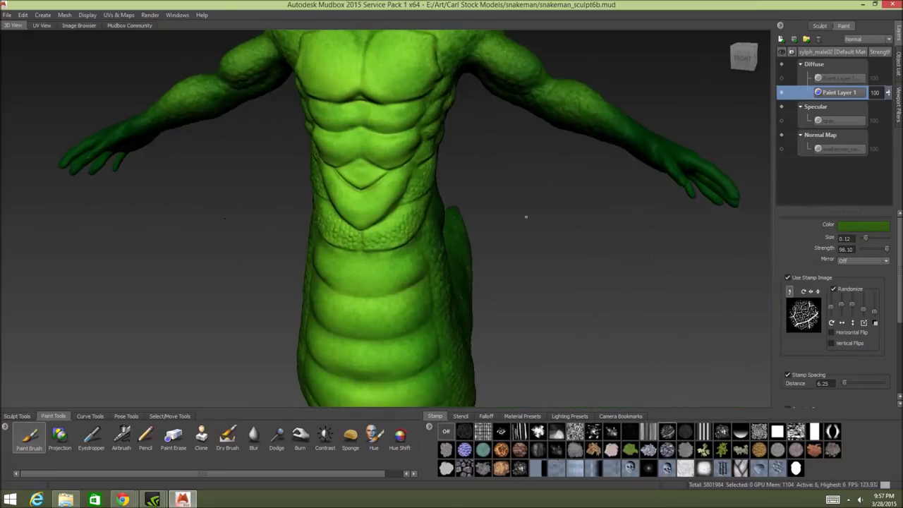
{"action": "middle_click_drag", "start_coordinate": [416, 60], "coordinate": [348, 255], "text": "alt"}
{"action": "right_click_drag", "start_coordinate": [347, 255], "coordinate": [502, 226], "text": "alt"}
{"action": "middle_click_drag", "start_coordinate": [353, 166], "coordinate": [422, 230], "text": "alt"}
{"action": "right_click_drag", "start_coordinate": [422, 230], "coordinate": [508, 218], "text": "alt"}
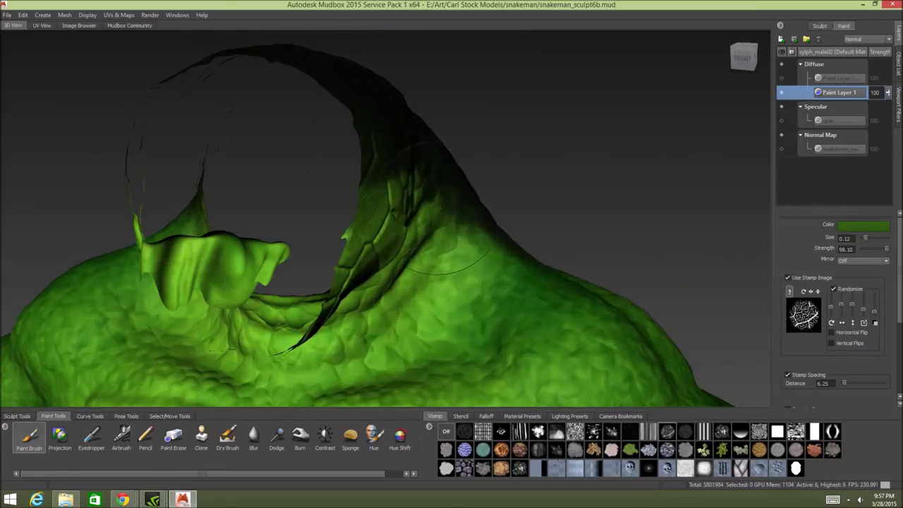
{"action": "left_click_drag", "start_coordinate": [424, 217], "coordinate": [362, 213], "text": "alt"}
{"action": "right_click_drag", "start_coordinate": [362, 214], "coordinate": [282, 218], "text": "alt"}
{"action": "middle_click_drag", "start_coordinate": [282, 217], "coordinate": [451, 223], "text": "alt"}
{"action": "left_click_drag", "start_coordinate": [431, 220], "coordinate": [414, 174], "text": "alt"}
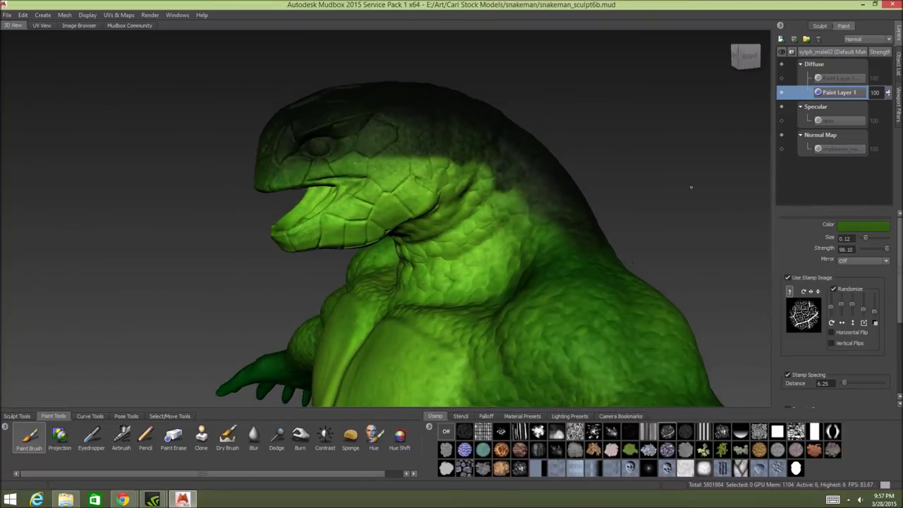
- Turn off the stamp image, choose a dark grey brush color, and paint the eye at brush size 0.04
{"action": "left_click", "coordinate": [789, 278]}
{"action": "left_click", "coordinate": [866, 226]}
{"action": "left_click", "coordinate": [539, 249]}
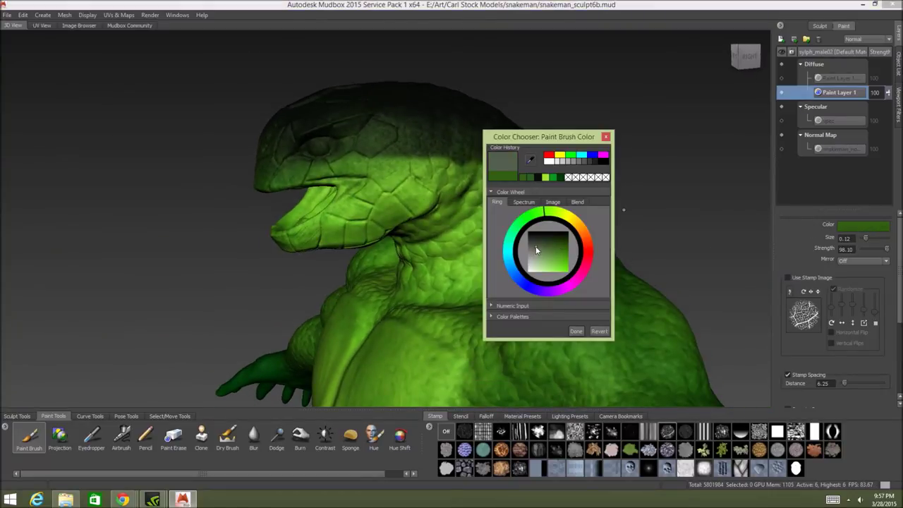
{"action": "left_click", "coordinate": [532, 243]}
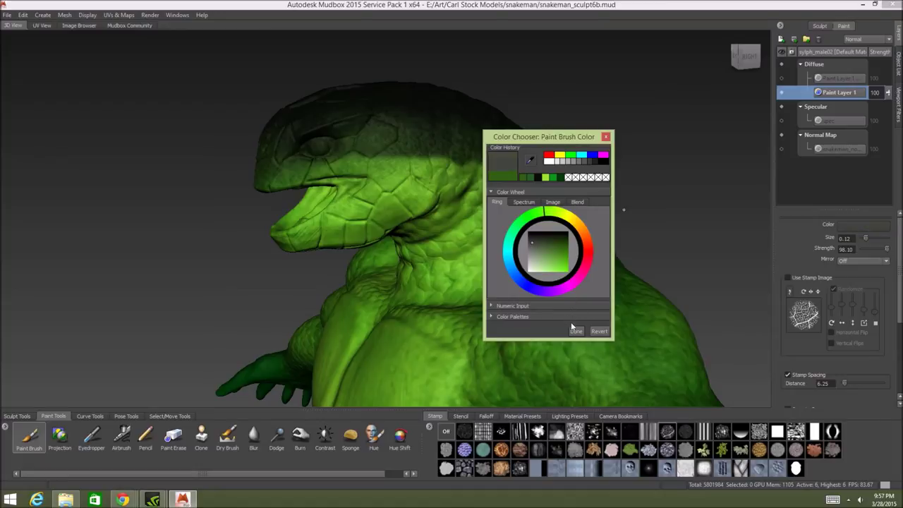
{"action": "left_click_drag", "start_coordinate": [531, 243], "coordinate": [531, 244]}
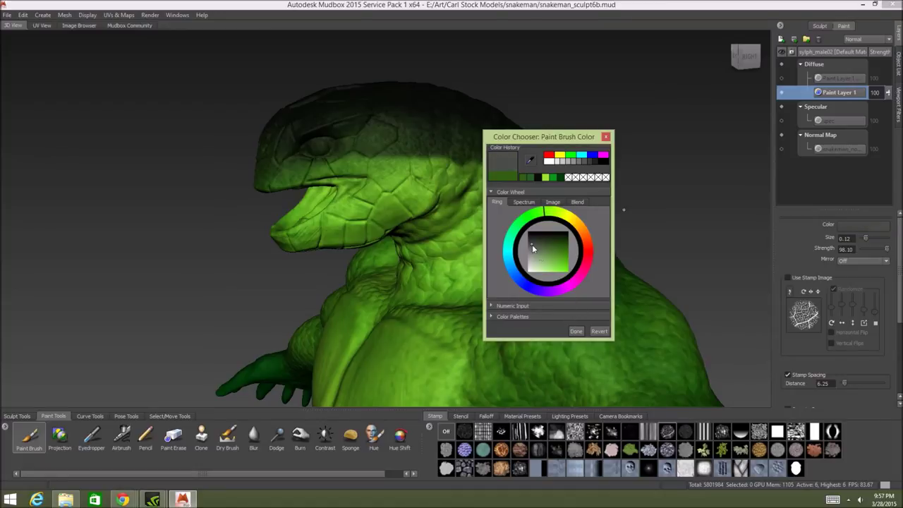
{"action": "left_click", "coordinate": [576, 331]}
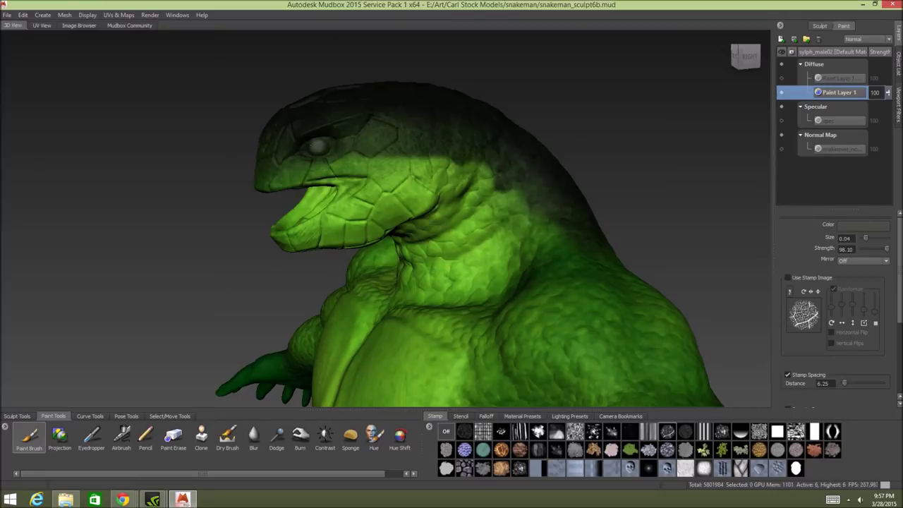
- Set brush mirroring to X and paint grey over both eyes at brush size 0.02, checking the eye on the opposite side
{"action": "left_click", "coordinate": [865, 262]}
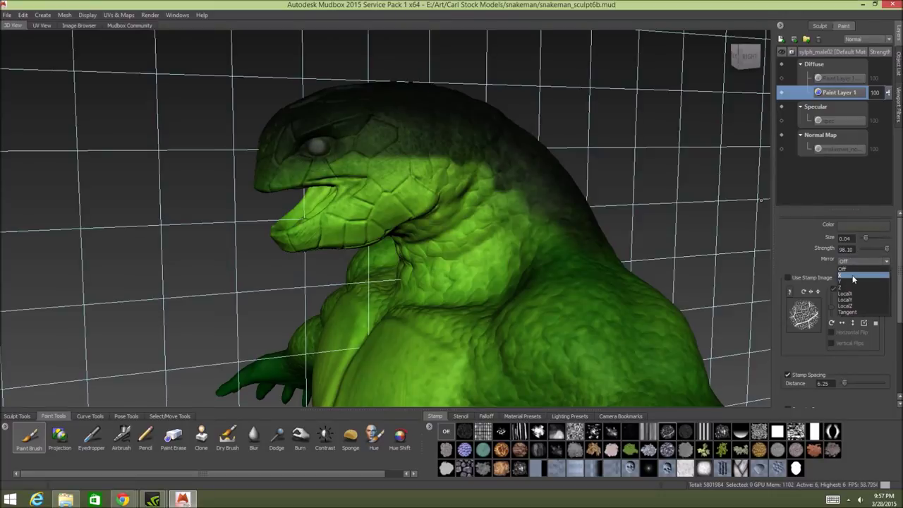
{"action": "left_click", "coordinate": [845, 273]}
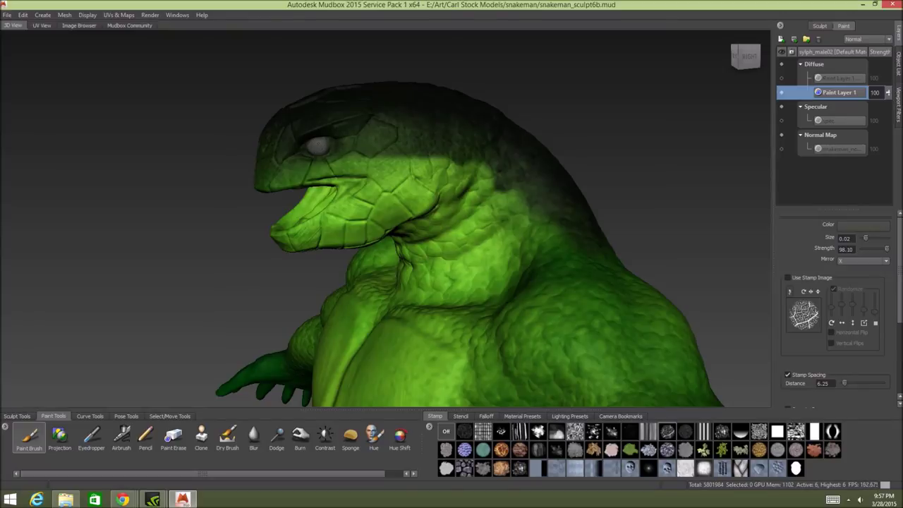
{"action": "left_click_drag", "start_coordinate": [340, 177], "coordinate": [587, 176], "text": "alt"}
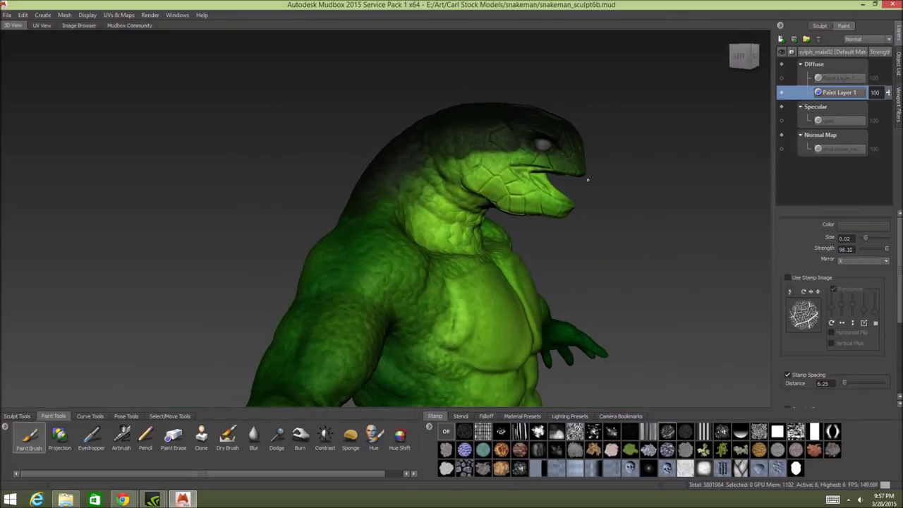
{"action": "right_click_drag", "start_coordinate": [586, 176], "coordinate": [653, 172], "text": "alt"}
{"action": "middle_click_drag", "start_coordinate": [653, 171], "coordinate": [459, 219], "text": "alt"}
{"action": "right_click_drag", "start_coordinate": [459, 219], "coordinate": [419, 164], "text": "alt"}
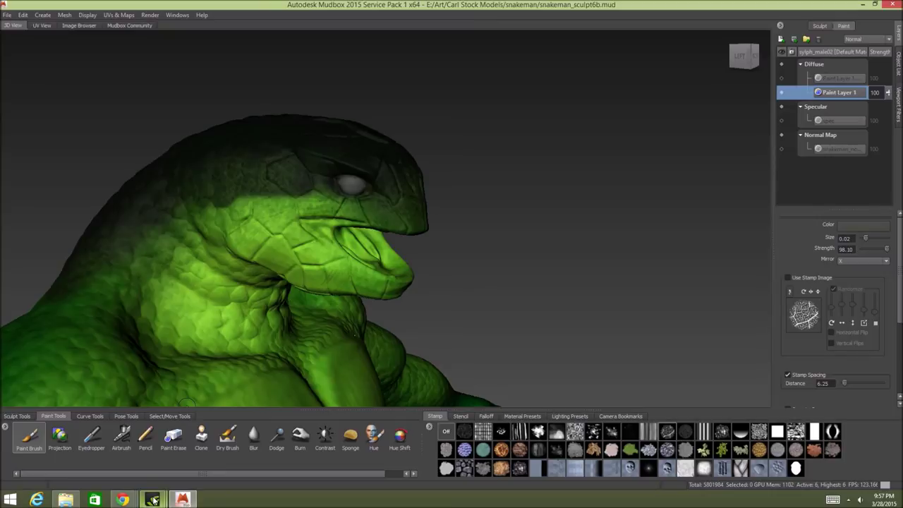
- Switch to Chrome to study the eye in the green-and-black snake reference photo, and return to the Mudbox model
{"action": "mouse_move", "coordinate": [147, 483]}
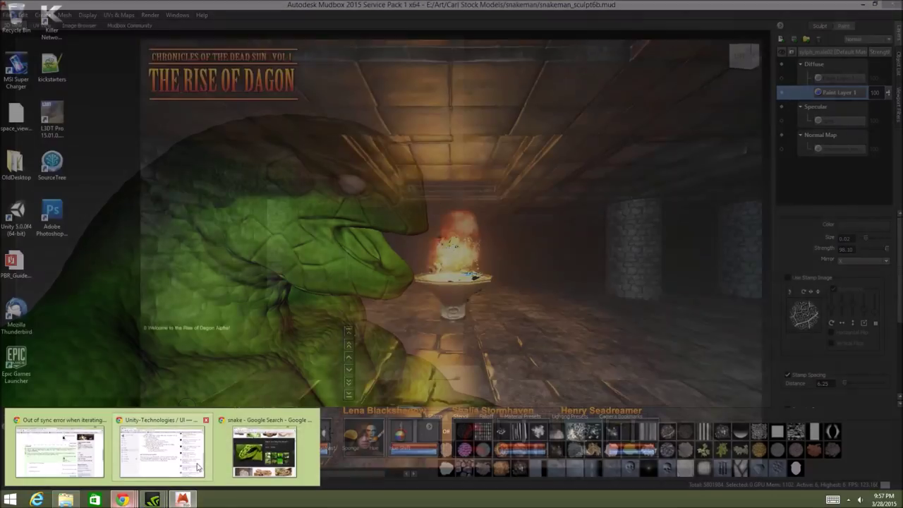
{"action": "left_click", "coordinate": [265, 455]}
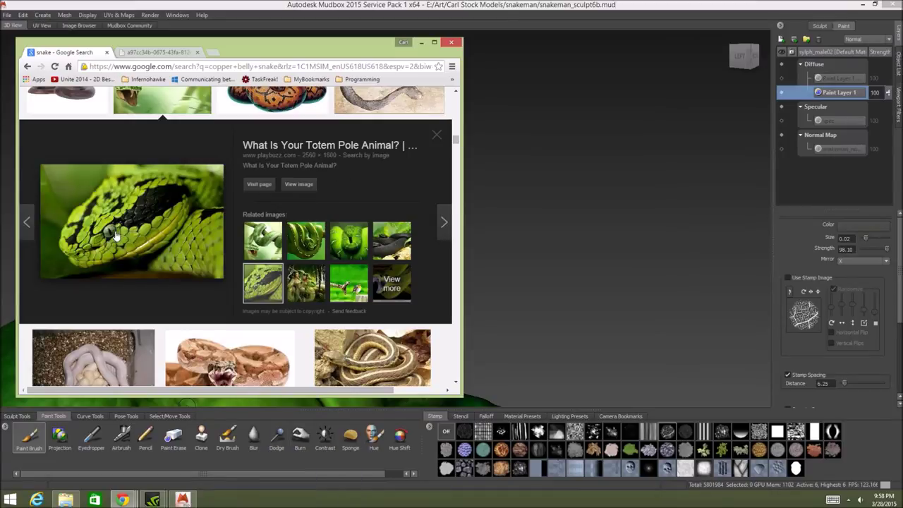
{"action": "left_click", "coordinate": [385, 4]}
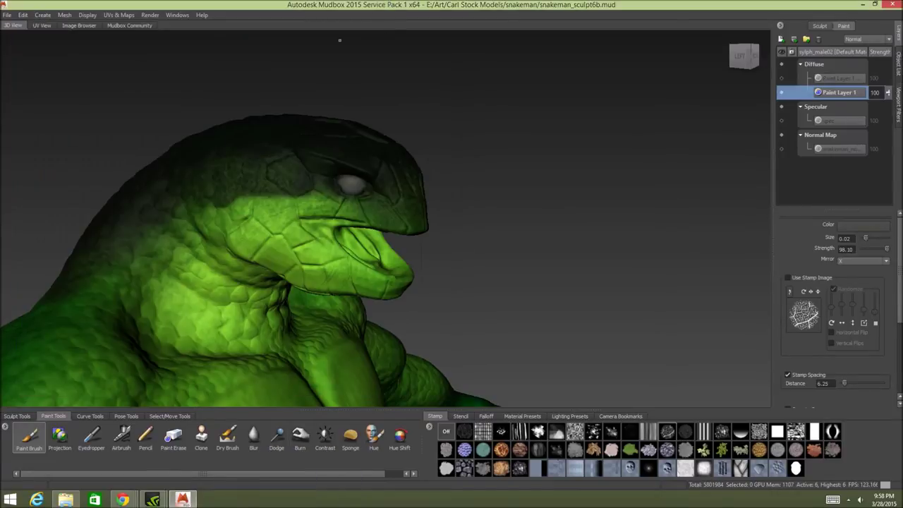
{"action": "left_click_drag", "start_coordinate": [372, 172], "coordinate": [513, 194], "text": "alt"}
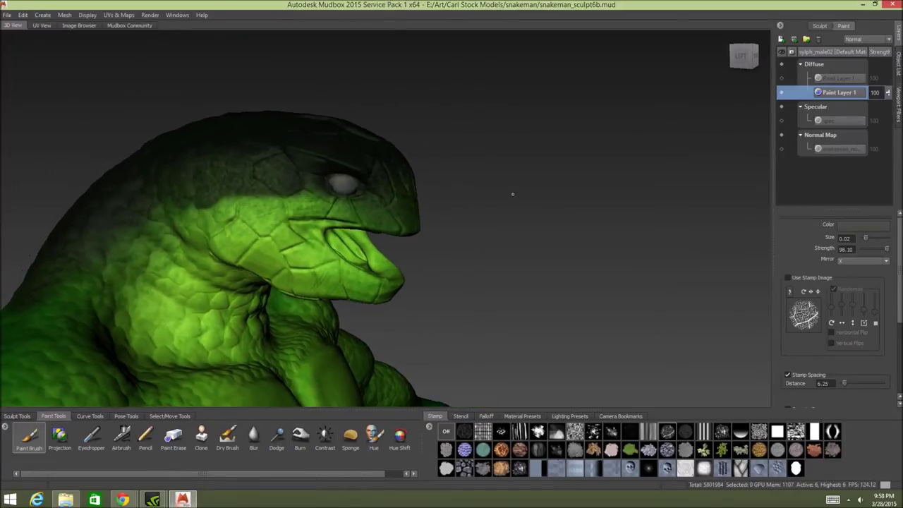
- Set the brush color to black and paint a narrow vertical slit pupil on the grey eye
{"action": "left_click", "coordinate": [862, 226]}
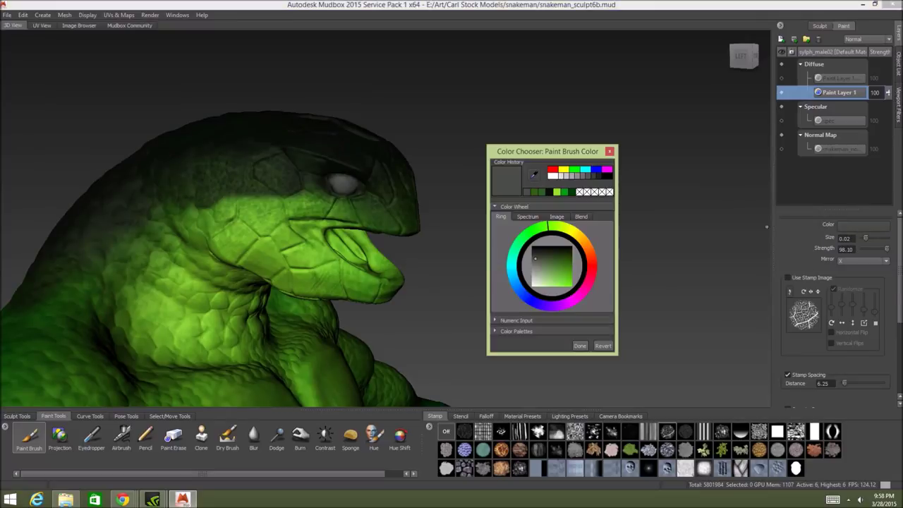
{"action": "left_click", "coordinate": [531, 247]}
{"action": "left_click", "coordinate": [579, 345]}
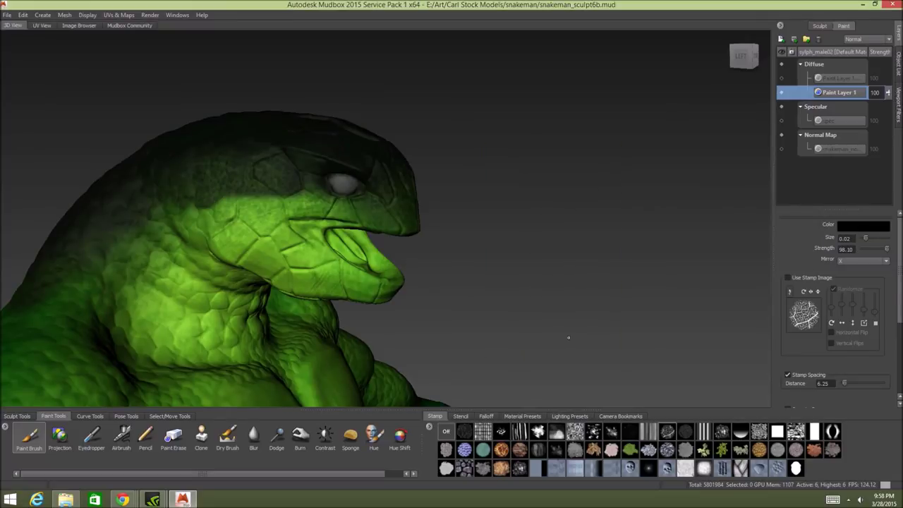
{"action": "left_click_drag", "start_coordinate": [343, 184], "coordinate": [342, 190]}
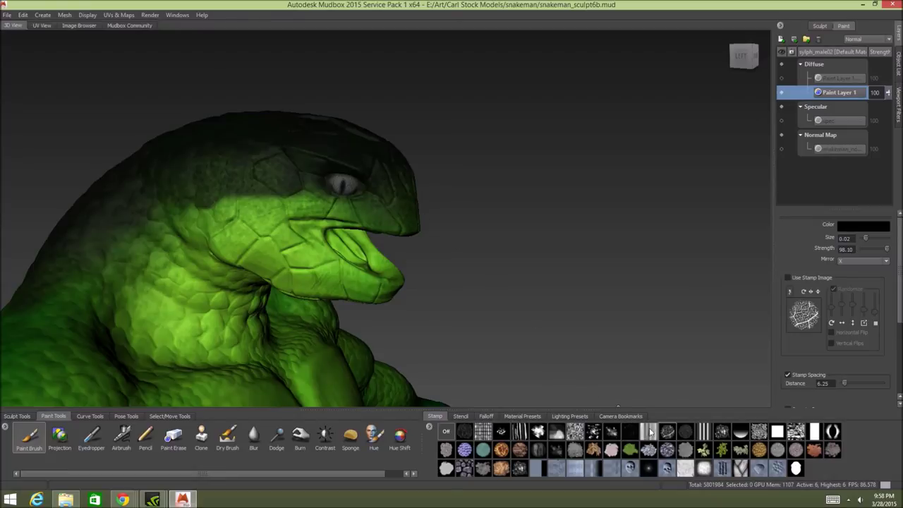
- Apply the mottled grey noise stamp to the paint brush and reduce the brush strength to 14.80
{"action": "left_click", "coordinate": [574, 431]}
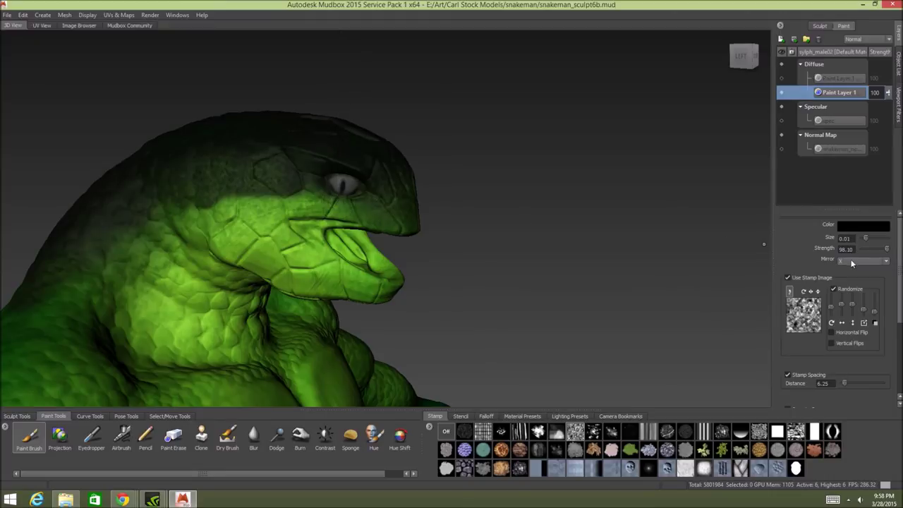
{"action": "left_click", "coordinate": [885, 248]}
{"action": "left_click", "coordinate": [882, 250]}
{"action": "left_click_drag", "start_coordinate": [886, 250], "coordinate": [866, 252]}
- Examine the dark head markings and green body coloring on the whole model from the side and three-quarter front
{"action": "left_click_drag", "start_coordinate": [336, 176], "coordinate": [190, 180], "text": "alt"}
{"action": "right_click_drag", "start_coordinate": [191, 180], "coordinate": [106, 184], "text": "alt"}
{"action": "left_click_drag", "start_coordinate": [106, 184], "coordinate": [226, 187], "text": "alt"}
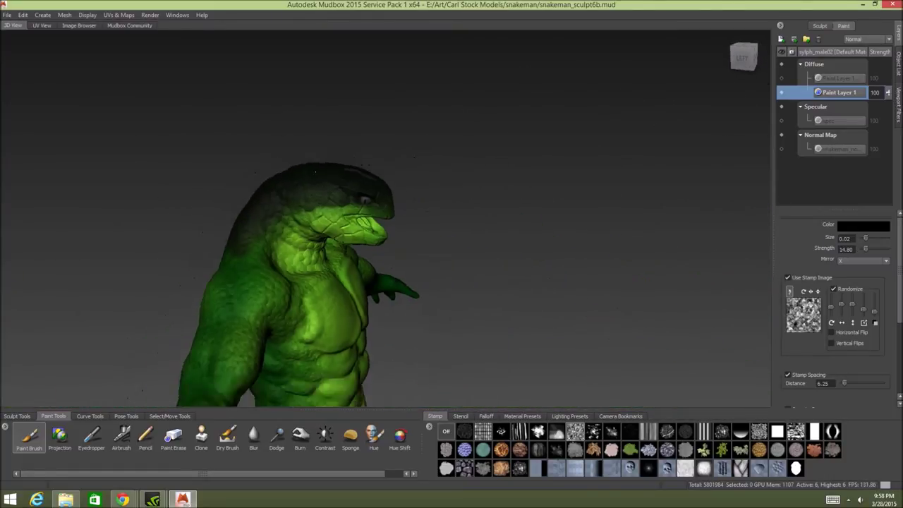
{"action": "right_click_drag", "start_coordinate": [225, 187], "coordinate": [177, 191], "text": "alt"}
{"action": "middle_click_drag", "start_coordinate": [331, 226], "coordinate": [360, 163], "text": "alt"}
{"action": "left_click_drag", "start_coordinate": [360, 162], "coordinate": [296, 162], "text": "alt"}
{"action": "right_click_drag", "start_coordinate": [296, 162], "coordinate": [343, 162], "text": "alt"}
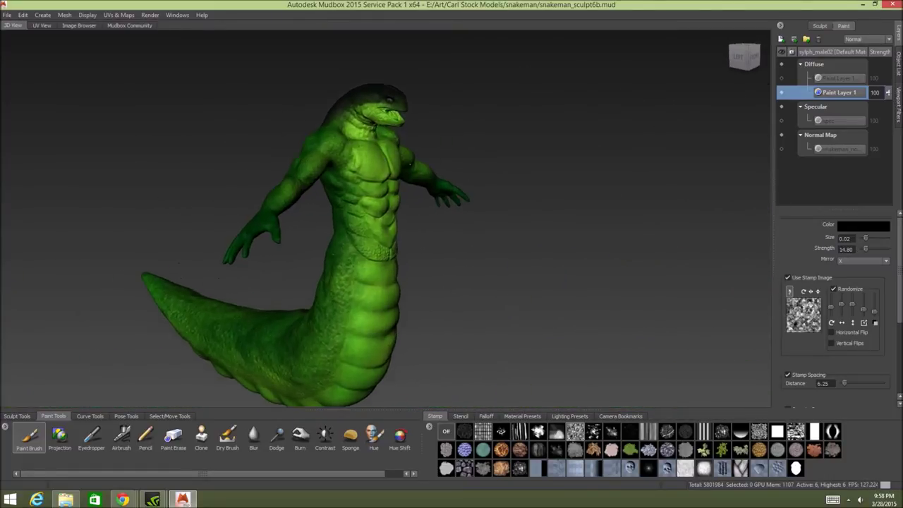
{"action": "left_click_drag", "start_coordinate": [342, 162], "coordinate": [379, 164], "text": "alt"}
- Examine the chest, arms and belly plates from the opposite side and the front to judge the color balance
{"action": "left_click_drag", "start_coordinate": [573, 203], "coordinate": [275, 192], "text": "alt"}
{"action": "right_click_drag", "start_coordinate": [275, 192], "coordinate": [324, 195], "text": "alt"}
{"action": "middle_click_drag", "start_coordinate": [324, 195], "coordinate": [261, 204], "text": "alt"}
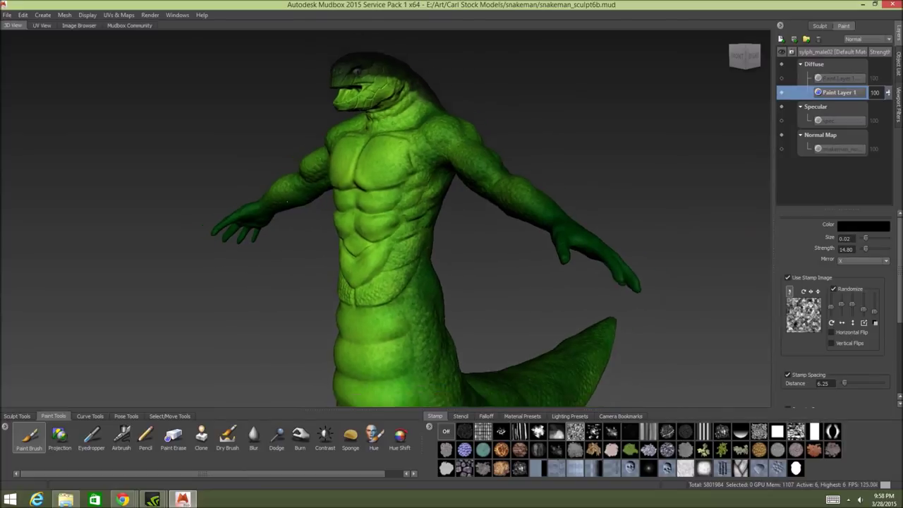
{"action": "left_click_drag", "start_coordinate": [261, 203], "coordinate": [353, 202], "text": "alt"}
{"action": "right_click_drag", "start_coordinate": [353, 202], "coordinate": [172, 144], "text": "alt"}
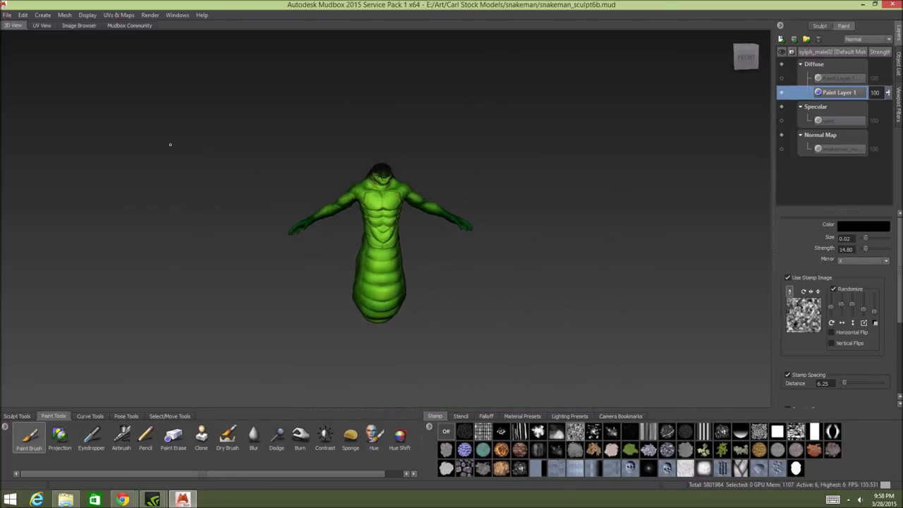
{"action": "left_click_drag", "start_coordinate": [172, 144], "coordinate": [139, 157], "text": "alt"}
{"action": "right_click_drag", "start_coordinate": [139, 157], "coordinate": [310, 191], "text": "alt"}
{"action": "left_click_drag", "start_coordinate": [310, 191], "coordinate": [497, 187], "text": "alt"}
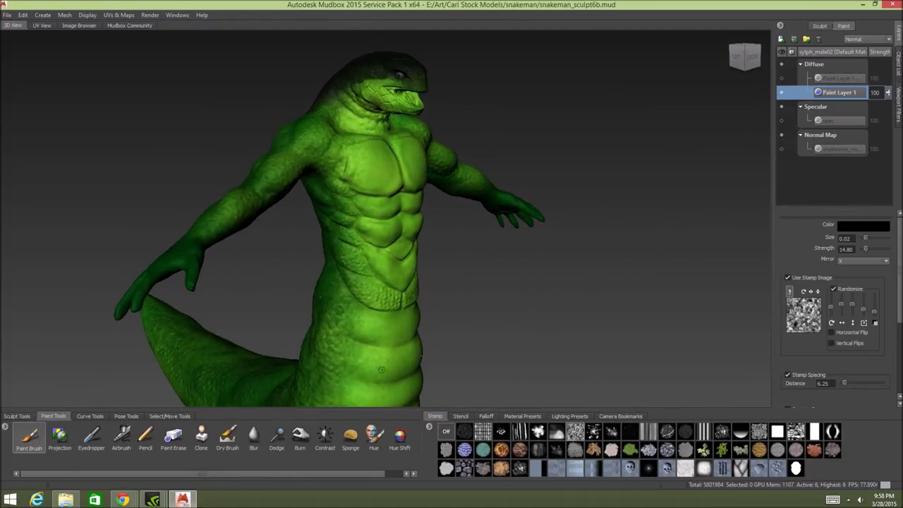
{"action": "left_click_drag", "start_coordinate": [382, 369], "coordinate": [333, 352], "text": "alt"}
{"action": "mouse_move", "coordinate": [357, 346]}
{"action": "middle_mouse_down", "text": "alt"}
{"action": "mouse_move", "coordinate": [355, 301]}
{"action": "mouse_move", "coordinate": [366, 292]}
{"action": "middle_mouse_up", "text": "alt"}
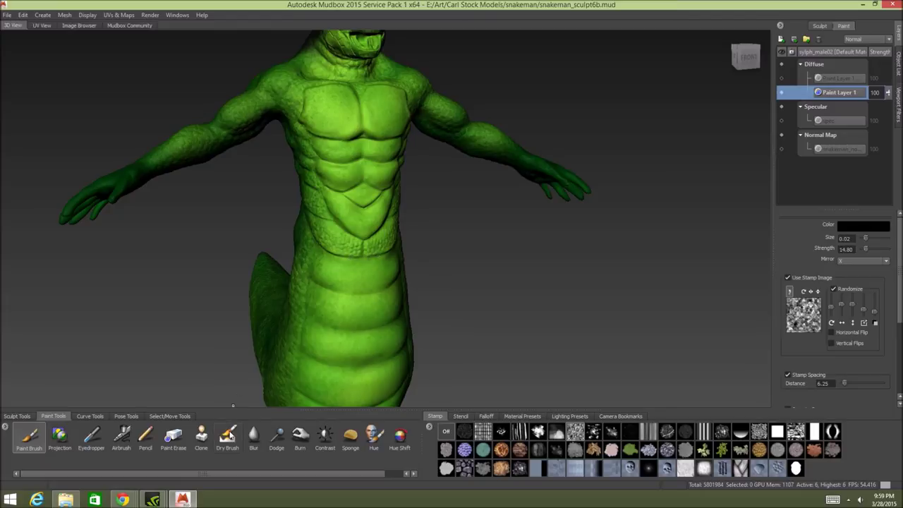
{"action": "left_click_drag", "start_coordinate": [397, 222], "coordinate": [380, 218], "text": "alt"}
{"action": "right_click_drag", "start_coordinate": [381, 218], "coordinate": [364, 222], "text": "alt"}
- Enlarge the paint brush to size 0.37 and choose a bright yellow brush color
{"action": "key", "text": "b"}
{"action": "left_click_drag", "start_coordinate": [331, 268], "coordinate": [350, 276]}
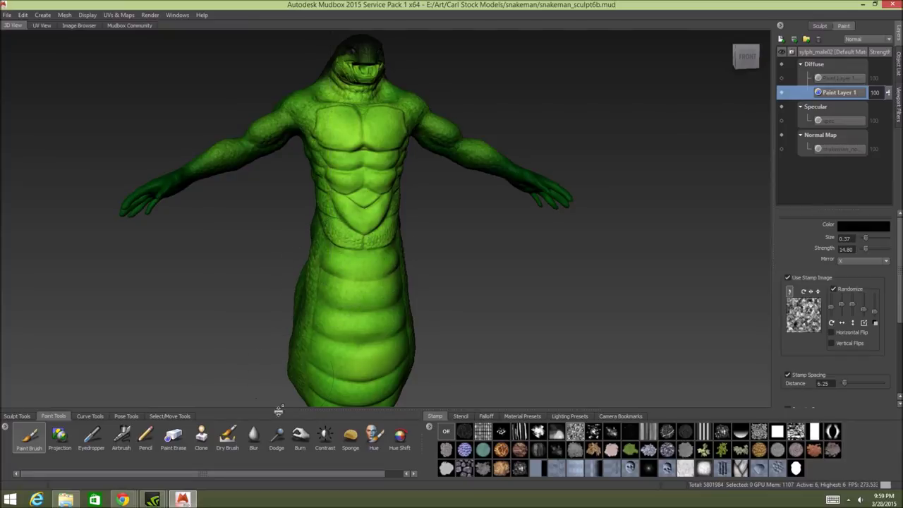
{"action": "left_click_drag", "start_coordinate": [443, 228], "coordinate": [468, 235], "text": "alt"}
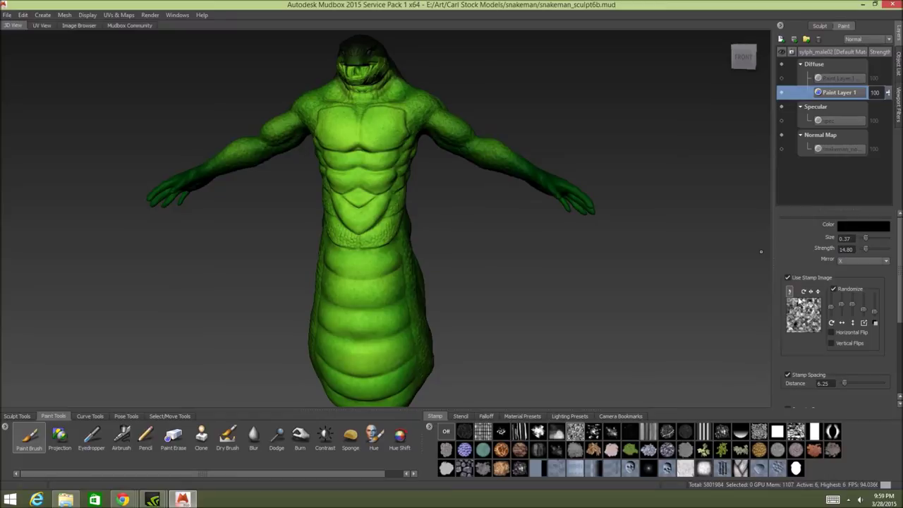
{"action": "left_click", "coordinate": [860, 229]}
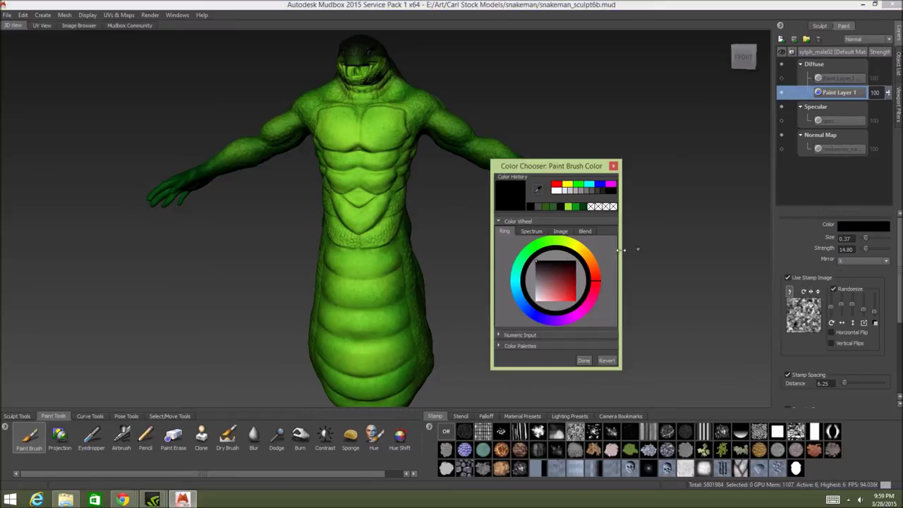
{"action": "left_click", "coordinate": [579, 247]}
{"action": "left_click", "coordinate": [556, 300]}
{"action": "left_click_drag", "start_coordinate": [557, 300], "coordinate": [564, 298]}
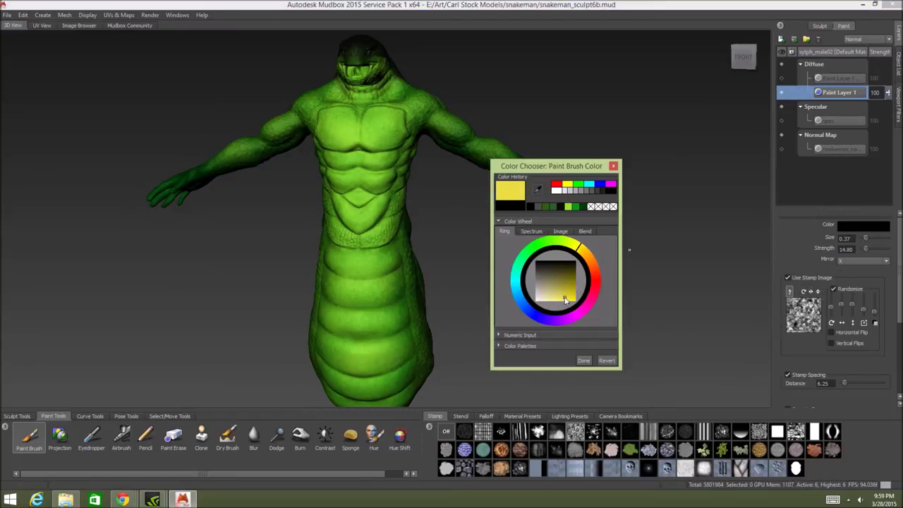
{"action": "left_click", "coordinate": [583, 360]}
- Paint soft yellow highlights over the chest plates and abdominal muscles with brush sizes between 0.07 and 0.13
{"action": "left_click_drag", "start_coordinate": [406, 229], "coordinate": [423, 230], "text": "alt"}
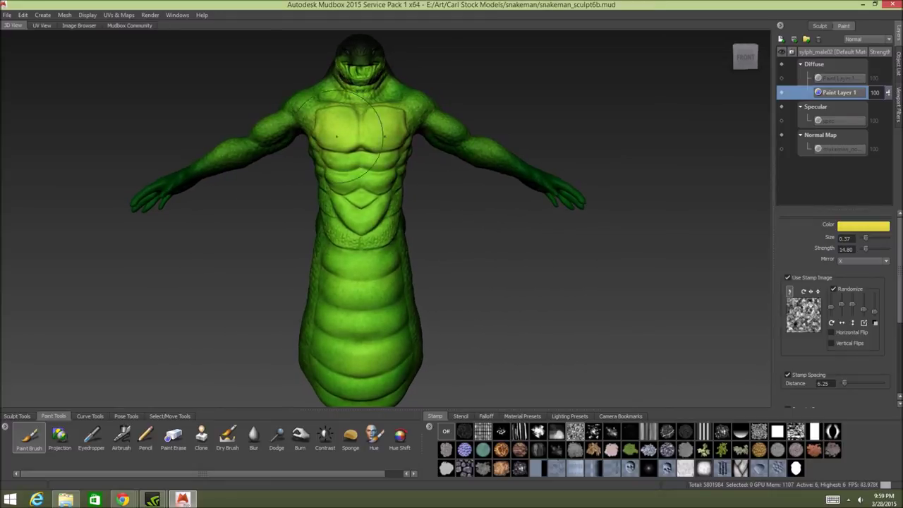
{"action": "left_click_drag", "start_coordinate": [361, 138], "coordinate": [339, 137]}
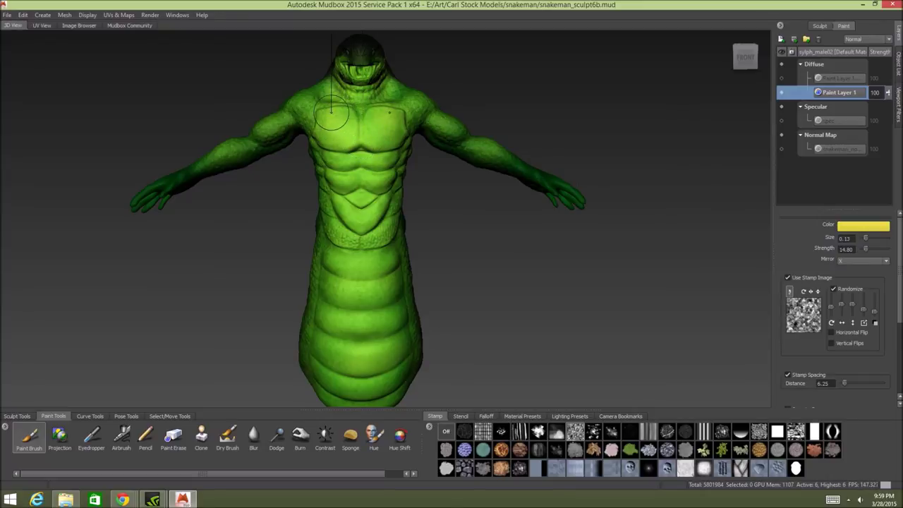
{"action": "mouse_move", "coordinate": [332, 113]}
{"action": "left_mouse_down"}
{"action": "mouse_move", "coordinate": [321, 113]}
{"action": "mouse_move", "coordinate": [350, 110]}
{"action": "mouse_move", "coordinate": [317, 115]}
{"action": "mouse_move", "coordinate": [351, 109]}
{"action": "left_mouse_up"}
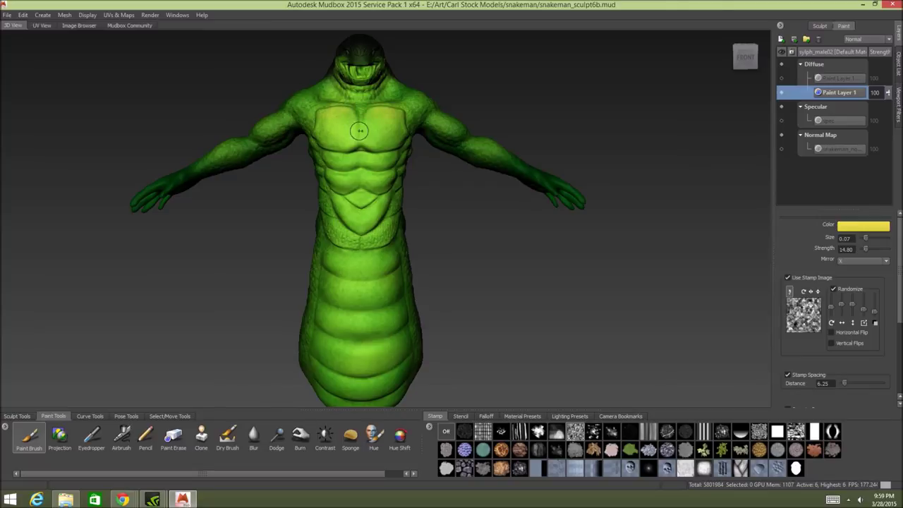
{"action": "mouse_move", "coordinate": [338, 141]}
{"action": "left_mouse_down"}
{"action": "mouse_move", "coordinate": [348, 141]}
{"action": "mouse_move", "coordinate": [334, 159]}
{"action": "mouse_move", "coordinate": [346, 164]}
{"action": "mouse_move", "coordinate": [345, 181]}
{"action": "left_mouse_up"}
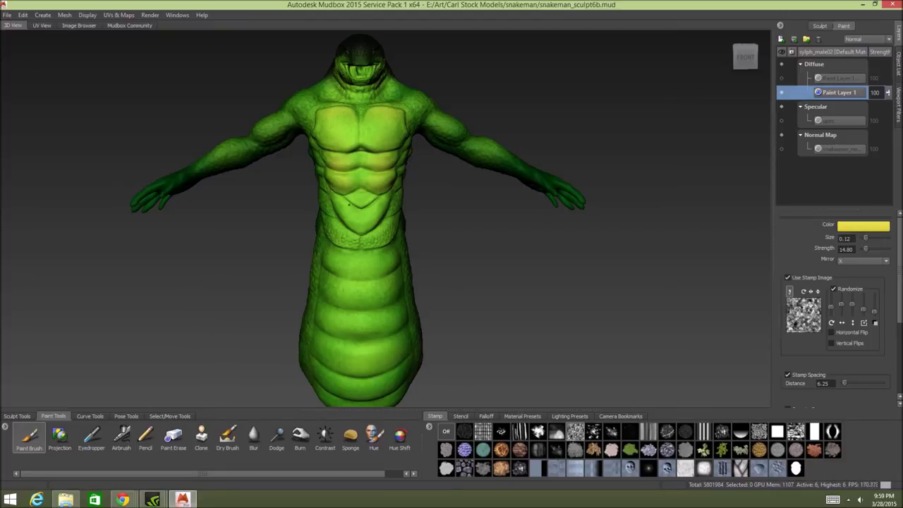
- Paint yellow highlights down the center of the belly plates to the underside at brush sizes 0.21 and 0.15
{"action": "left_click_drag", "start_coordinate": [356, 269], "coordinate": [370, 265]}
{"action": "left_click_drag", "start_coordinate": [408, 298], "coordinate": [415, 280], "text": "alt"}
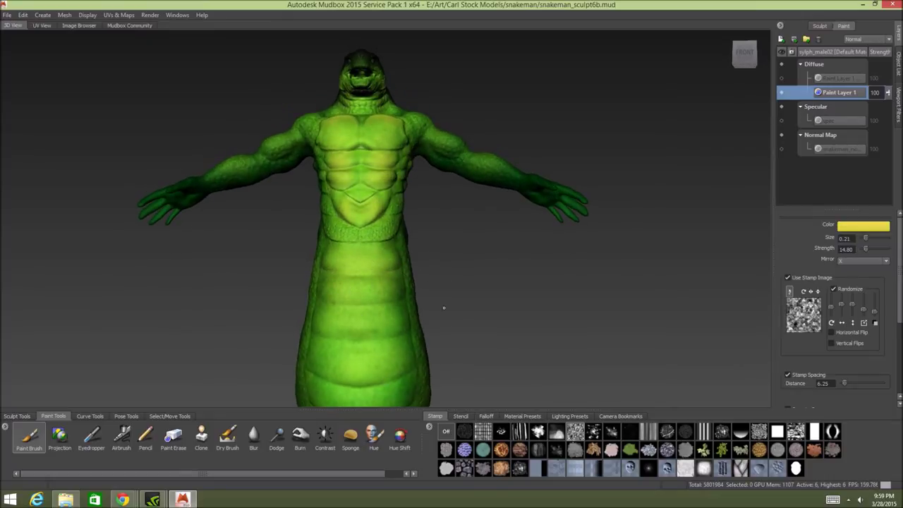
{"action": "middle_click_drag", "start_coordinate": [443, 308], "coordinate": [479, 218], "text": "alt"}
{"action": "left_click_drag", "start_coordinate": [435, 241], "coordinate": [443, 241]}
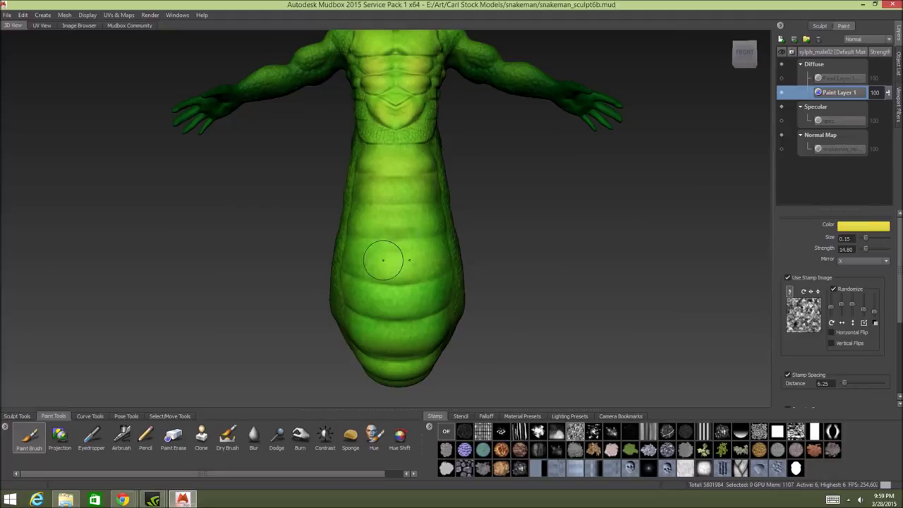
{"action": "left_click_drag", "start_coordinate": [412, 289], "coordinate": [420, 282], "text": "alt"}
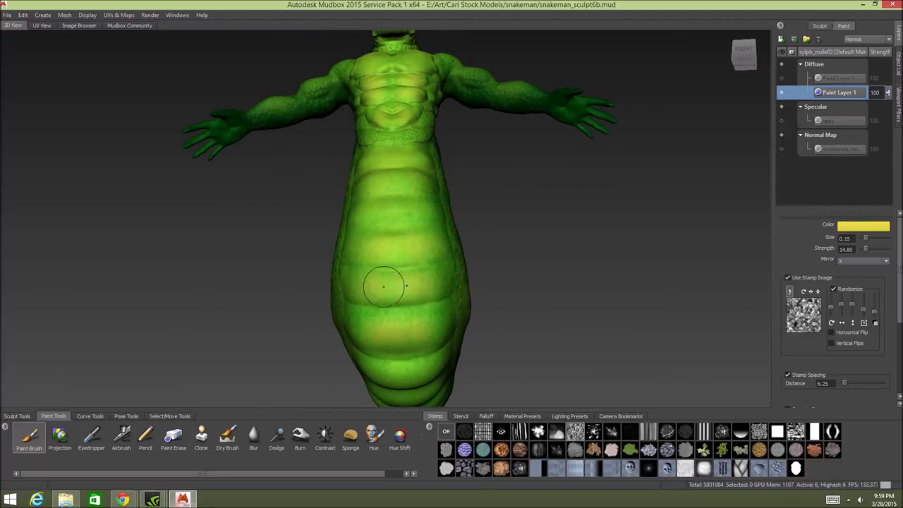
{"action": "left_click_drag", "start_coordinate": [383, 286], "coordinate": [417, 311], "text": "alt"}
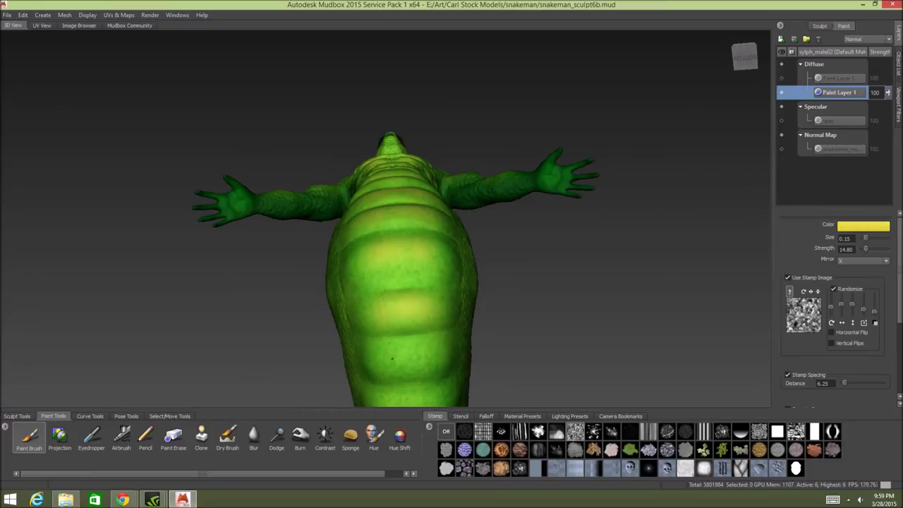
- Examine the yellow belly highlights on the whole model from below, both sides and the three-quarter front
{"action": "left_click_drag", "start_coordinate": [397, 352], "coordinate": [363, 395], "text": "alt"}
{"action": "right_click_drag", "start_coordinate": [364, 396], "coordinate": [304, 385], "text": "alt"}
{"action": "middle_click_drag", "start_coordinate": [304, 384], "coordinate": [271, 421], "text": "alt"}
{"action": "right_click_drag", "start_coordinate": [339, 297], "coordinate": [441, 289], "text": "alt"}
{"action": "left_click_drag", "start_coordinate": [440, 289], "coordinate": [427, 270], "text": "alt"}
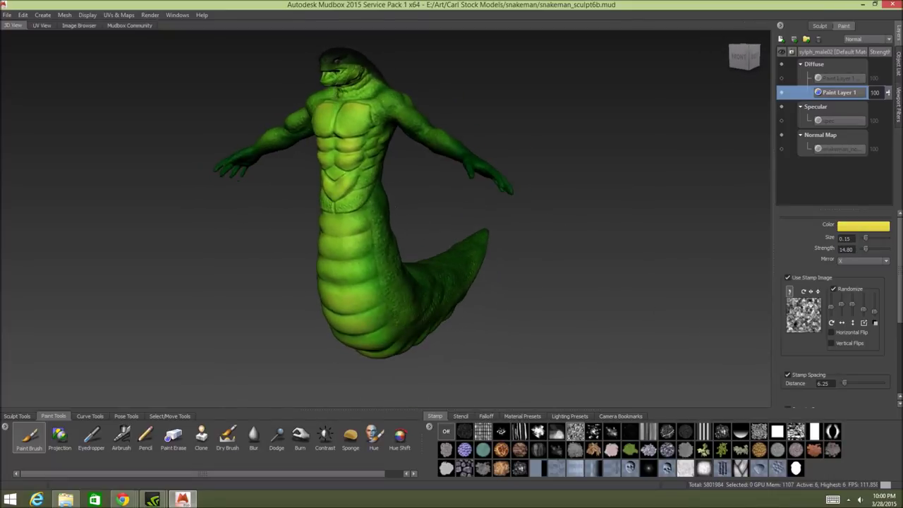
{"action": "right_click_drag", "start_coordinate": [427, 270], "coordinate": [487, 268], "text": "alt"}
{"action": "left_click_drag", "start_coordinate": [528, 205], "coordinate": [191, 213], "text": "alt"}
{"action": "right_click_drag", "start_coordinate": [191, 213], "coordinate": [106, 123], "text": "alt"}
{"action": "left_click_drag", "start_coordinate": [107, 123], "coordinate": [444, 156], "text": "alt"}
{"action": "right_click_drag", "start_coordinate": [445, 155], "coordinate": [599, 165], "text": "alt"}
{"action": "middle_click_drag", "start_coordinate": [599, 164], "coordinate": [639, 240], "text": "alt"}
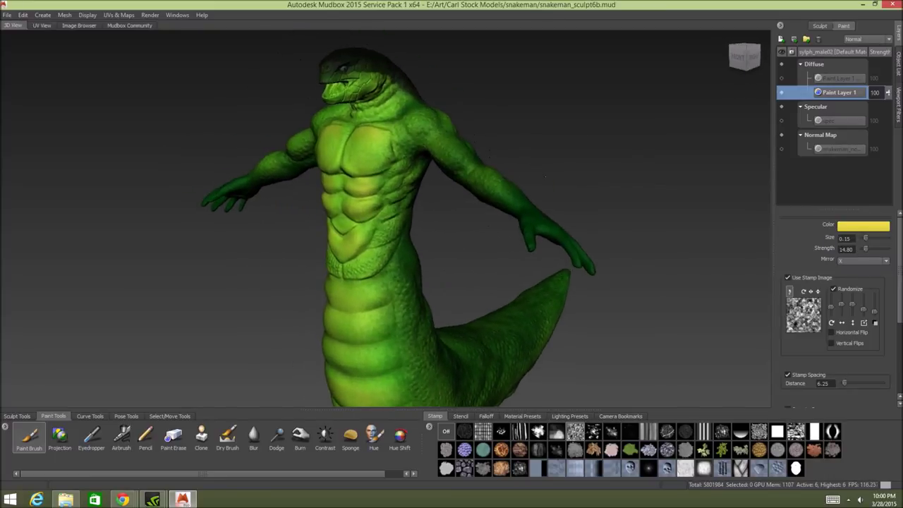
{"action": "right_click_drag", "start_coordinate": [639, 240], "coordinate": [586, 229], "text": "alt"}
- Compare the yellow chest and belly plates with the green flanks from the front and slightly turned angles
{"action": "left_click_drag", "start_coordinate": [369, 195], "coordinate": [483, 187], "text": "alt"}
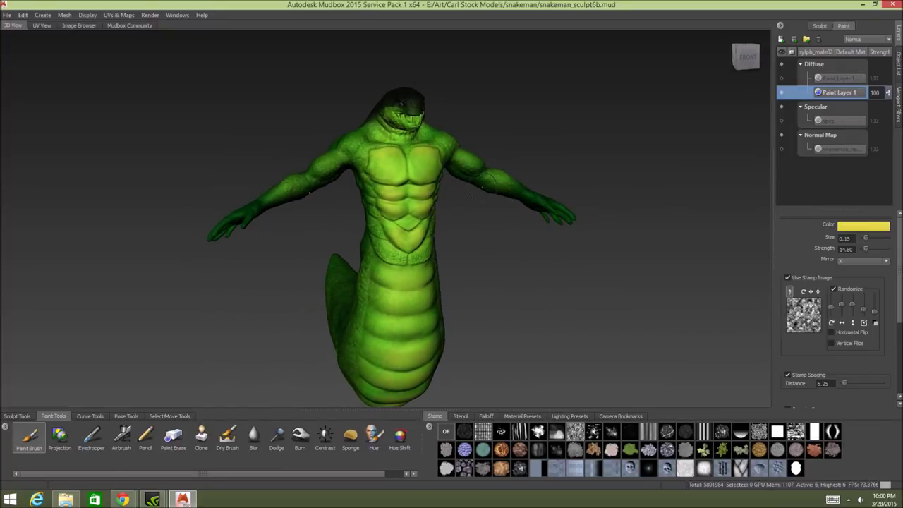
{"action": "left_click_drag", "start_coordinate": [412, 239], "coordinate": [457, 232], "text": "alt"}
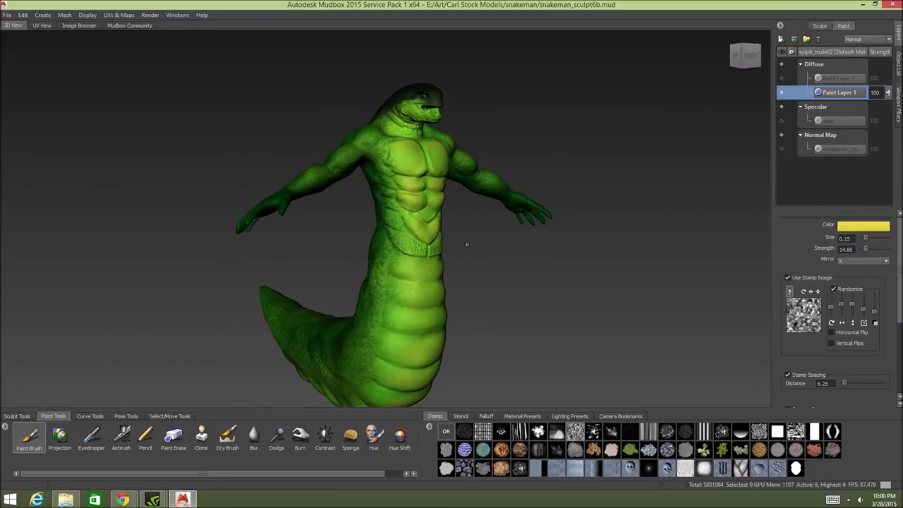
{"action": "mouse_move", "coordinate": [466, 244]}
{"action": "middle_mouse_down", "text": "alt"}
{"action": "mouse_move", "coordinate": [463, 175]}
{"action": "mouse_move", "coordinate": [461, 233]}
{"action": "middle_mouse_up", "text": "alt"}
{"action": "mouse_move", "coordinate": [462, 233]}
{"action": "left_mouse_down", "text": "alt"}
{"action": "mouse_move", "coordinate": [495, 233]}
{"action": "mouse_move", "coordinate": [460, 238]}
{"action": "left_mouse_up", "text": "alt"}
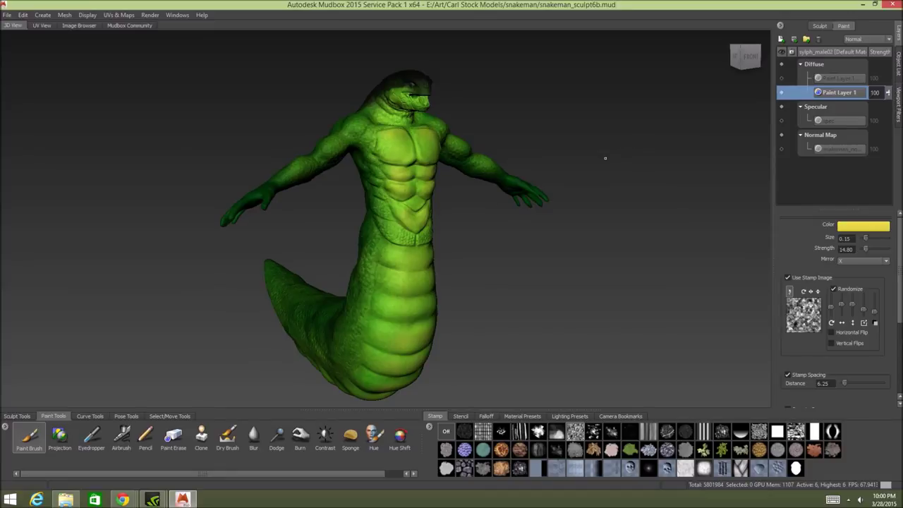
{"action": "mouse_move", "coordinate": [561, 253]}
{"action": "left_mouse_down", "text": "alt"}
{"action": "mouse_move", "coordinate": [519, 260]}
{"action": "mouse_move", "coordinate": [425, 248]}
{"action": "mouse_move", "coordinate": [414, 290]}
{"action": "mouse_move", "coordinate": [467, 243]}
{"action": "mouse_move", "coordinate": [472, 189]}
{"action": "left_mouse_up", "text": "alt"}
{"action": "left_click_drag", "start_coordinate": [370, 212], "coordinate": [401, 215], "text": "alt"}
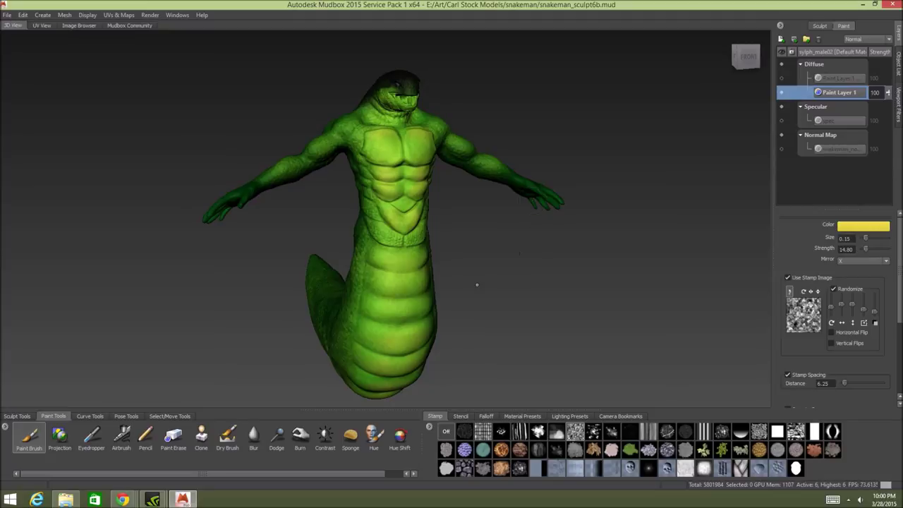
{"action": "left_click_drag", "start_coordinate": [477, 285], "coordinate": [454, 279], "text": "alt"}
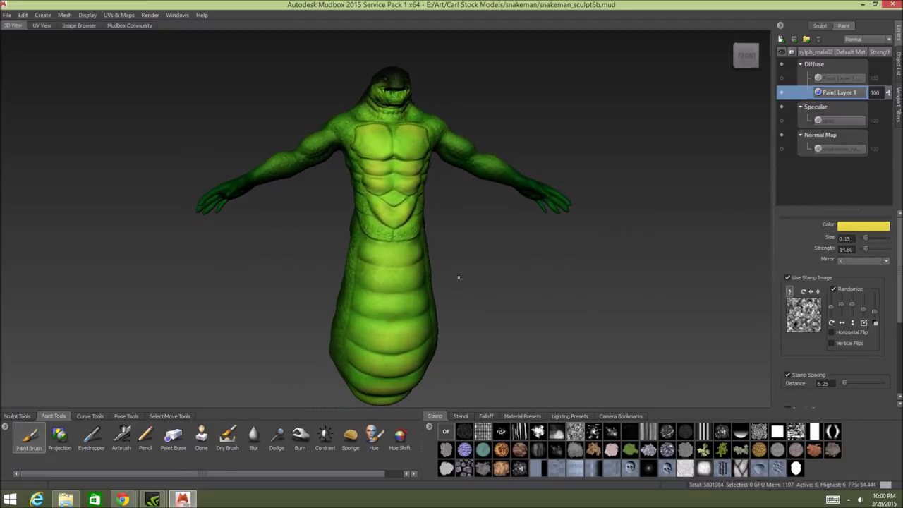
- Choose a dark slate-blue brush color, apply the white vein-pattern stamp, and enlarge the brush to size 0.54
{"action": "left_click", "coordinate": [860, 225]}
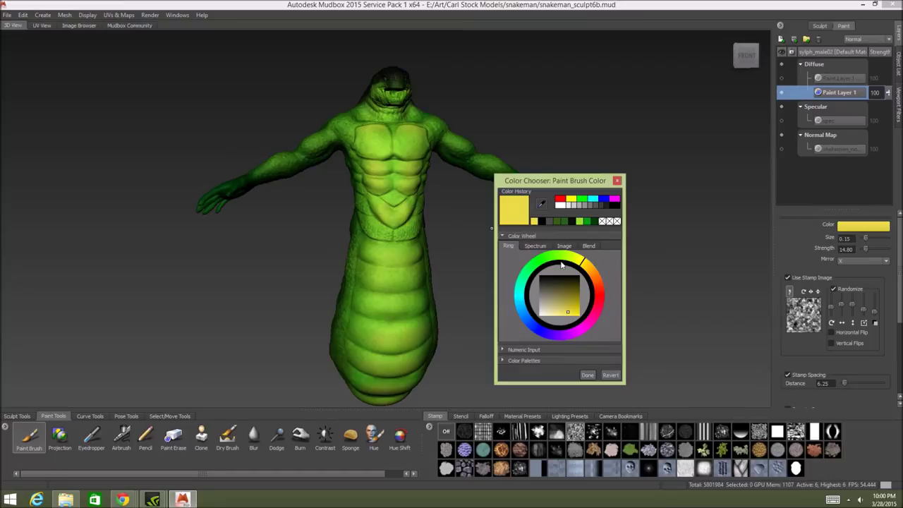
{"action": "left_click_drag", "start_coordinate": [558, 259], "coordinate": [545, 258]}
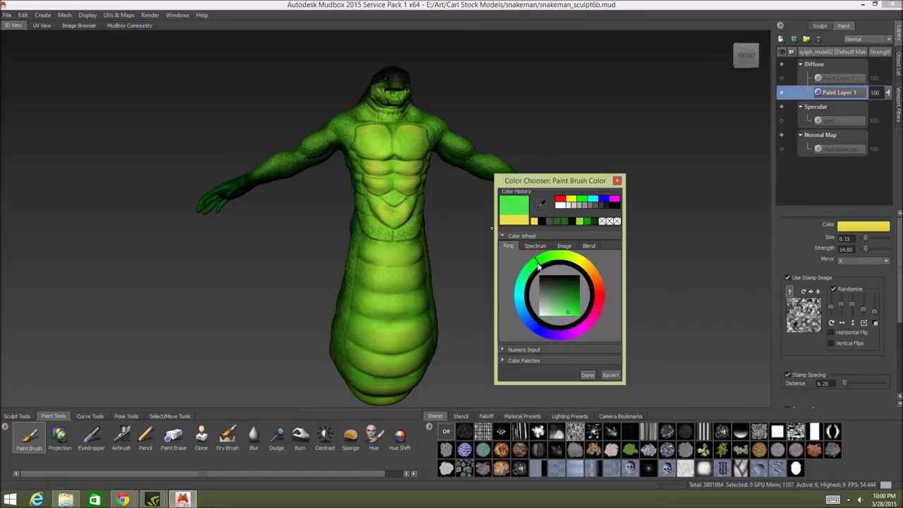
{"action": "mouse_move", "coordinate": [525, 282]}
{"action": "left_mouse_down"}
{"action": "mouse_move", "coordinate": [530, 317]}
{"action": "mouse_move", "coordinate": [559, 288]}
{"action": "mouse_move", "coordinate": [551, 287]}
{"action": "left_mouse_up"}
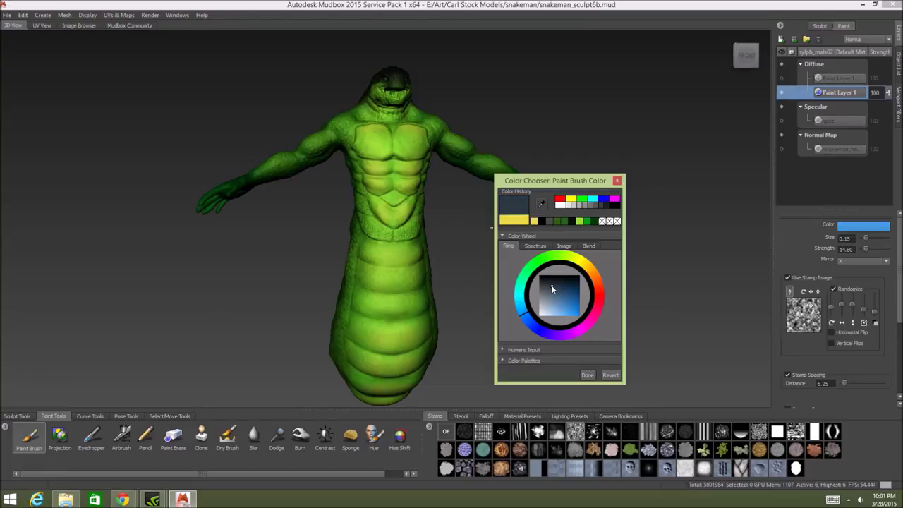
{"action": "left_click", "coordinate": [587, 375]}
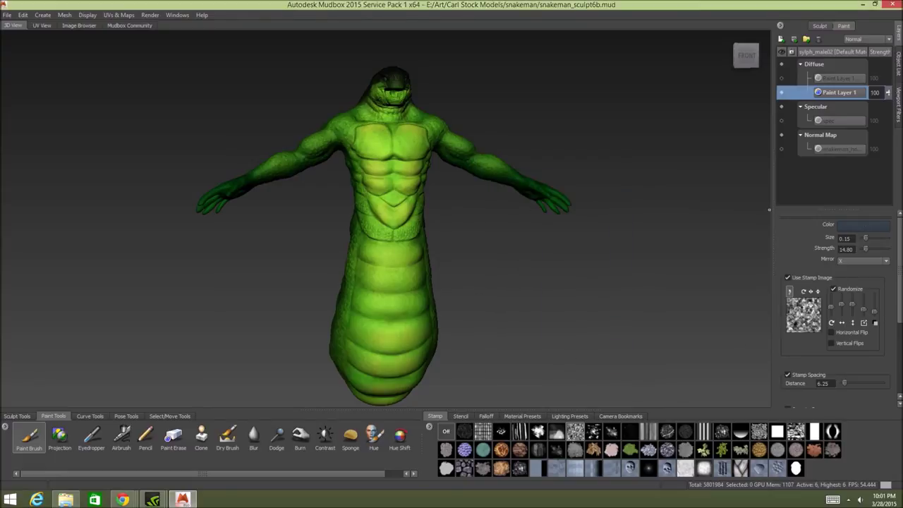
{"action": "left_click", "coordinate": [667, 432]}
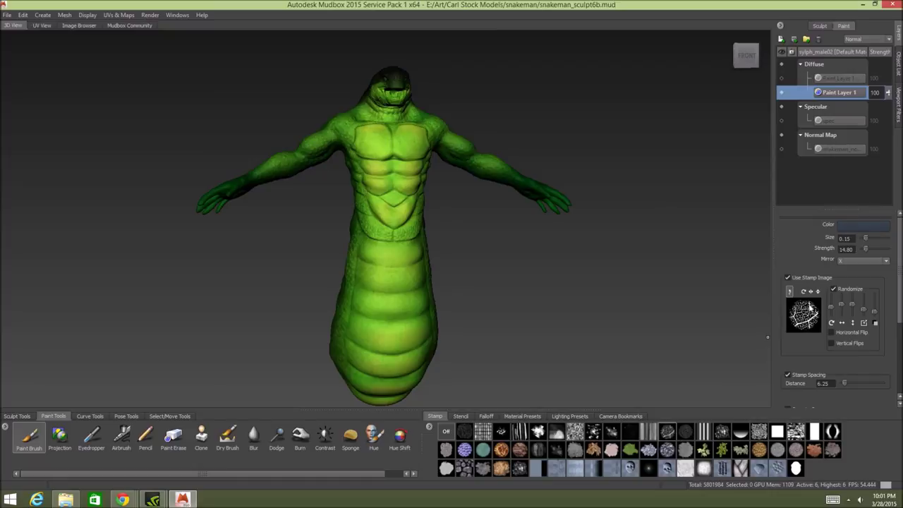
{"action": "left_click_drag", "start_coordinate": [431, 277], "coordinate": [460, 277]}
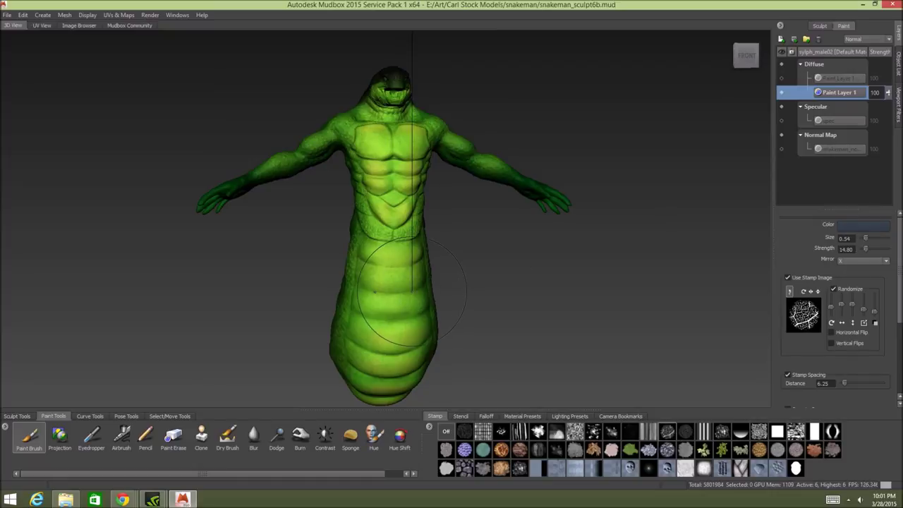
- Brush slate-blue vein texture over the belly plates and along the tail's underside at brush size 0.61
{"action": "middle_click_drag", "start_coordinate": [461, 263], "coordinate": [470, 243], "text": "alt"}
{"action": "mouse_move", "coordinate": [469, 243]}
{"action": "left_mouse_down", "text": "alt"}
{"action": "mouse_move", "coordinate": [561, 266]}
{"action": "mouse_move", "coordinate": [427, 266]}
{"action": "mouse_move", "coordinate": [451, 264]}
{"action": "left_mouse_up", "text": "alt"}
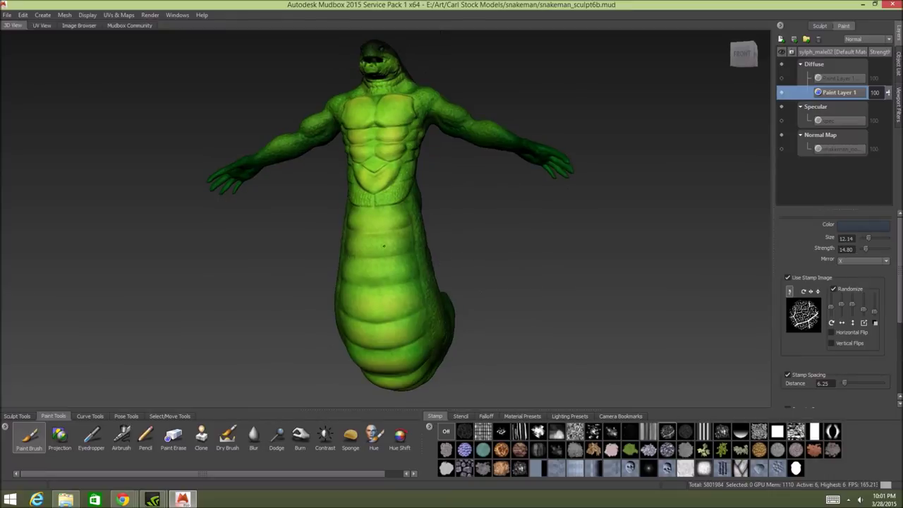
{"action": "mouse_move", "coordinate": [382, 261]}
{"action": "left_mouse_down"}
{"action": "mouse_move", "coordinate": [399, 247]}
{"action": "mouse_move", "coordinate": [328, 252]}
{"action": "mouse_move", "coordinate": [374, 297]}
{"action": "left_mouse_up"}
{"action": "left_click_drag", "start_coordinate": [477, 272], "coordinate": [490, 291], "text": "alt"}
{"action": "middle_click_drag", "start_coordinate": [487, 296], "coordinate": [510, 218], "text": "alt"}
{"action": "left_click_drag", "start_coordinate": [453, 230], "coordinate": [449, 282]}
{"action": "mouse_move", "coordinate": [448, 283]}
{"action": "left_mouse_down", "text": "alt"}
{"action": "mouse_move", "coordinate": [457, 206]}
{"action": "mouse_move", "coordinate": [438, 356]}
{"action": "mouse_move", "coordinate": [448, 289]}
{"action": "left_mouse_up", "text": "alt"}
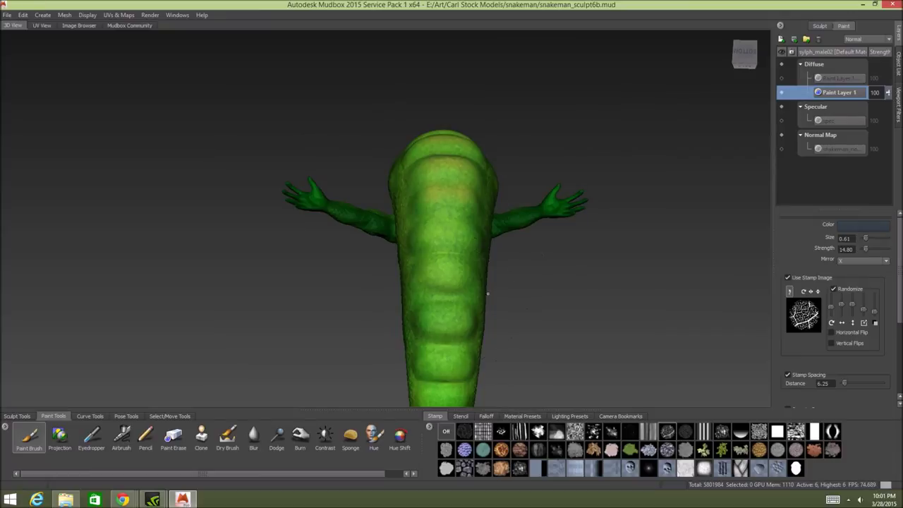
{"action": "middle_click_drag", "start_coordinate": [484, 300], "coordinate": [504, 216], "text": "alt"}
{"action": "mouse_move", "coordinate": [450, 185]}
{"action": "left_mouse_down"}
{"action": "mouse_move", "coordinate": [440, 267]}
{"action": "mouse_move", "coordinate": [448, 302]}
{"action": "left_mouse_up"}
{"action": "left_click_drag", "start_coordinate": [611, 131], "coordinate": [599, 205], "text": "alt"}
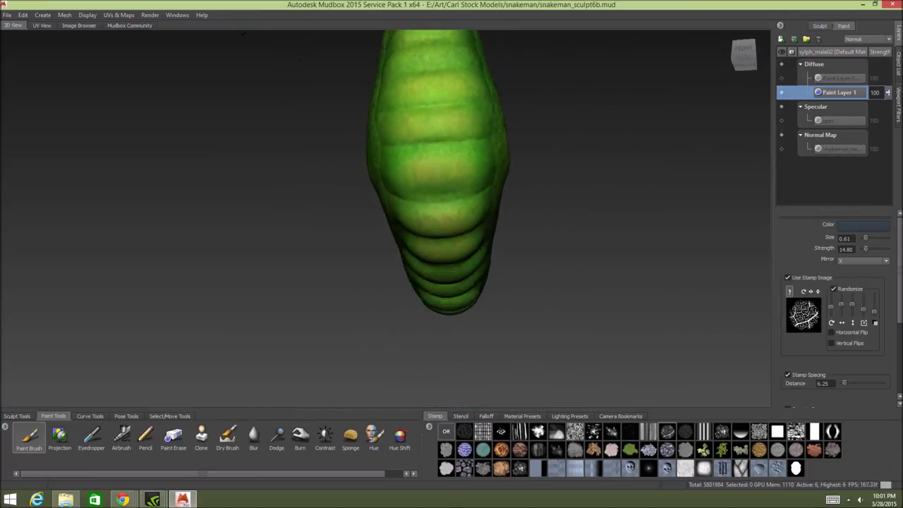
- Paint the slate-blue vein pattern over the chest, abdomen and upper belly plates at brush size 0.61
{"action": "mouse_move", "coordinate": [530, 134]}
{"action": "middle_mouse_down", "text": "alt"}
{"action": "mouse_move", "coordinate": [583, 204]}
{"action": "mouse_move", "coordinate": [577, 236]}
{"action": "middle_mouse_up", "text": "alt"}
{"action": "mouse_move", "coordinate": [577, 237]}
{"action": "left_mouse_down", "text": "alt"}
{"action": "mouse_move", "coordinate": [556, 242]}
{"action": "mouse_move", "coordinate": [548, 257]}
{"action": "left_mouse_up", "text": "alt"}
{"action": "mouse_move", "coordinate": [459, 148]}
{"action": "left_mouse_down"}
{"action": "mouse_move", "coordinate": [463, 288]}
{"action": "mouse_move", "coordinate": [453, 149]}
{"action": "mouse_move", "coordinate": [433, 130]}
{"action": "left_mouse_up"}
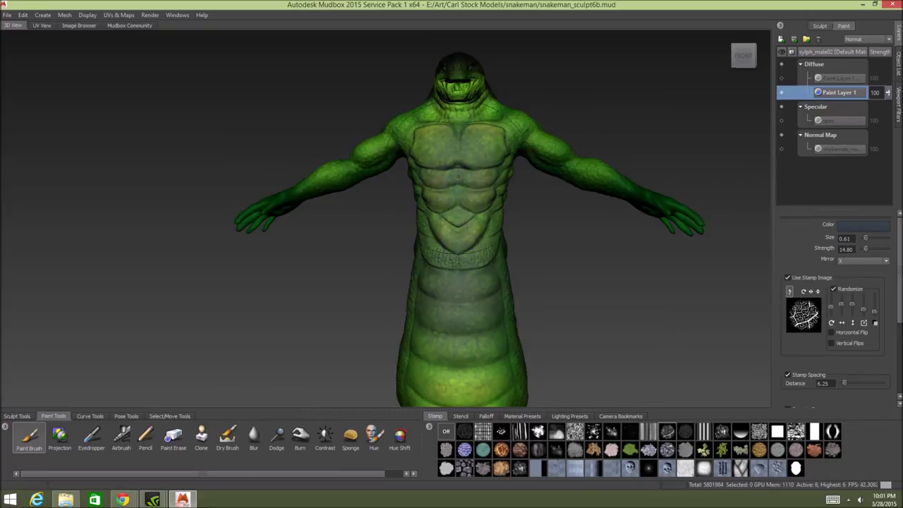
- Extend the slate-blue vein tint over the lower belly plates down to the bend of the tail
{"action": "middle_click_drag", "start_coordinate": [506, 356], "coordinate": [549, 187], "text": "alt"}
{"action": "left_click_drag", "start_coordinate": [549, 187], "coordinate": [564, 159], "text": "alt"}
{"action": "left_click_drag", "start_coordinate": [523, 116], "coordinate": [525, 202]}
{"action": "left_click_drag", "start_coordinate": [529, 205], "coordinate": [524, 132], "text": "alt"}
{"action": "mouse_move", "coordinate": [516, 141]}
{"action": "left_mouse_down"}
{"action": "mouse_move", "coordinate": [507, 319]}
{"action": "mouse_move", "coordinate": [521, 147]}
{"action": "mouse_move", "coordinate": [508, 222]}
{"action": "left_mouse_up"}
{"action": "middle_click_drag", "start_coordinate": [508, 221], "coordinate": [471, 275], "text": "alt"}
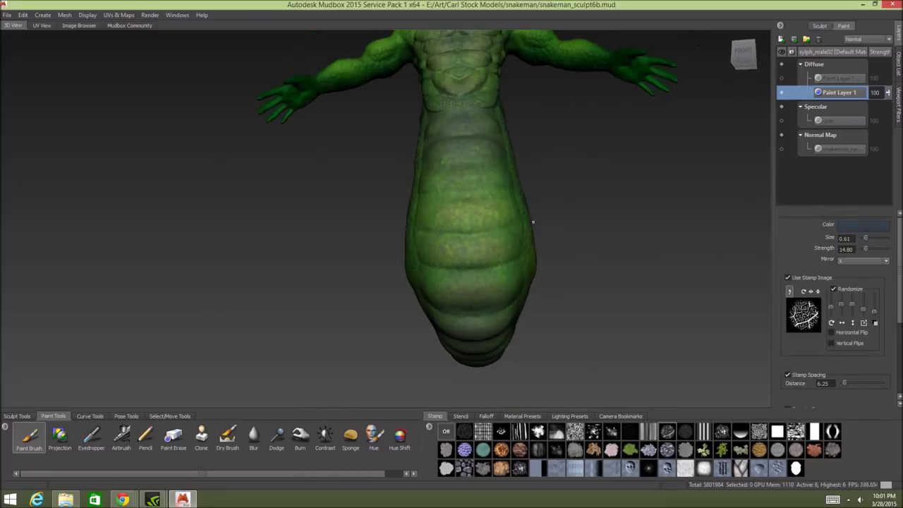
{"action": "left_click_drag", "start_coordinate": [466, 238], "coordinate": [474, 202]}
- Build up the slate-blue veins on the chest, abdomen and belly plates into an even muted layer
{"action": "middle_click_drag", "start_coordinate": [464, 169], "coordinate": [361, 335], "text": "alt"}
{"action": "left_click_drag", "start_coordinate": [361, 334], "coordinate": [419, 329], "text": "alt"}
{"action": "mouse_move", "coordinate": [451, 224]}
{"action": "left_mouse_down", "text": "alt"}
{"action": "mouse_move", "coordinate": [405, 262]}
{"action": "mouse_move", "coordinate": [402, 246]}
{"action": "left_mouse_up", "text": "alt"}
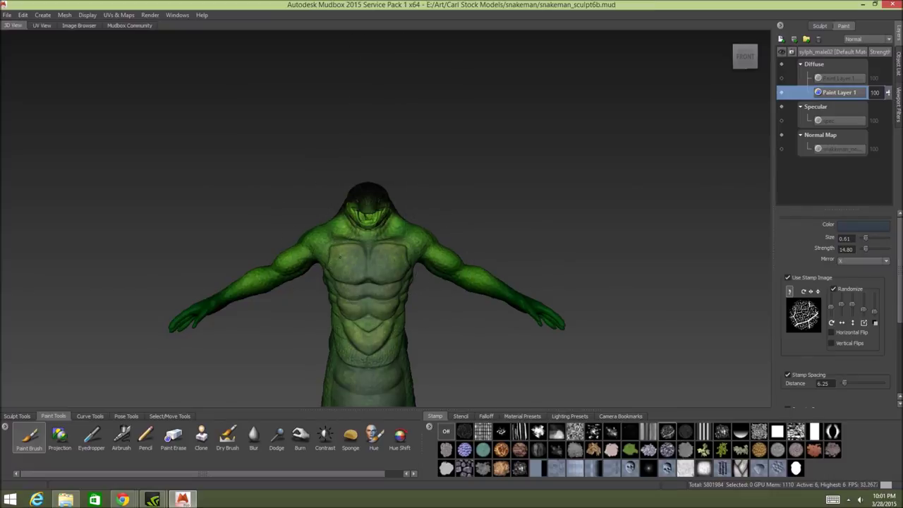
{"action": "left_click_drag", "start_coordinate": [352, 289], "coordinate": [358, 340]}
{"action": "mouse_move", "coordinate": [422, 336]}
{"action": "middle_mouse_down", "text": "alt"}
{"action": "mouse_move", "coordinate": [434, 329]}
{"action": "mouse_move", "coordinate": [457, 193]}
{"action": "middle_mouse_up", "text": "alt"}
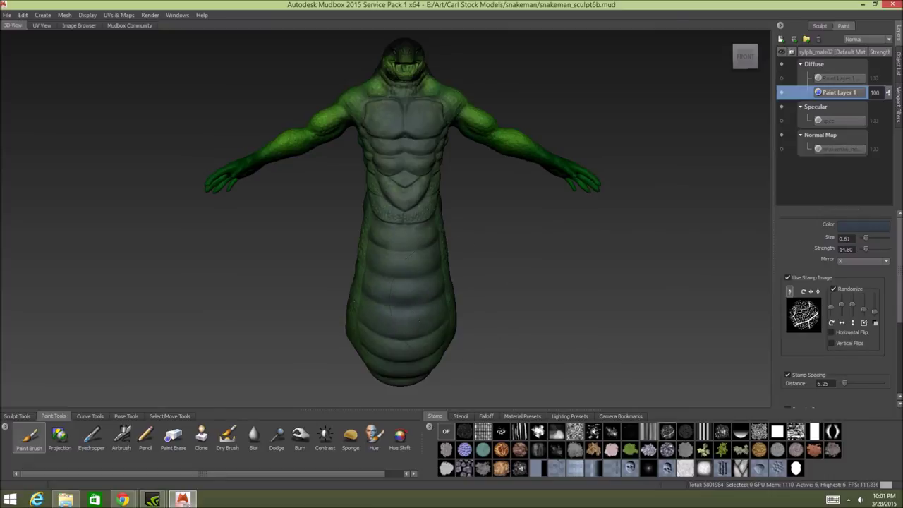
- Set the brush color to a medium green
{"action": "left_click", "coordinate": [865, 224]}
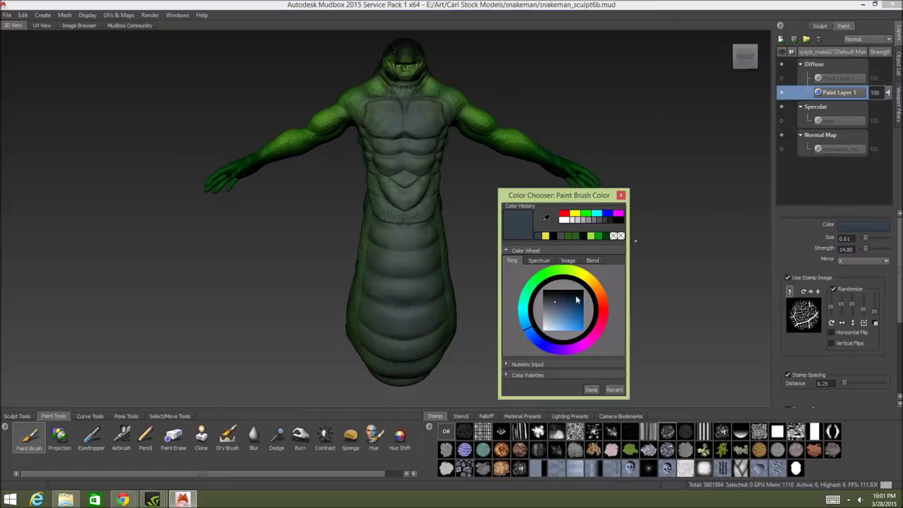
{"action": "left_click", "coordinate": [547, 274]}
{"action": "left_click_drag", "start_coordinate": [566, 306], "coordinate": [574, 308]}
{"action": "left_click", "coordinate": [591, 389]}
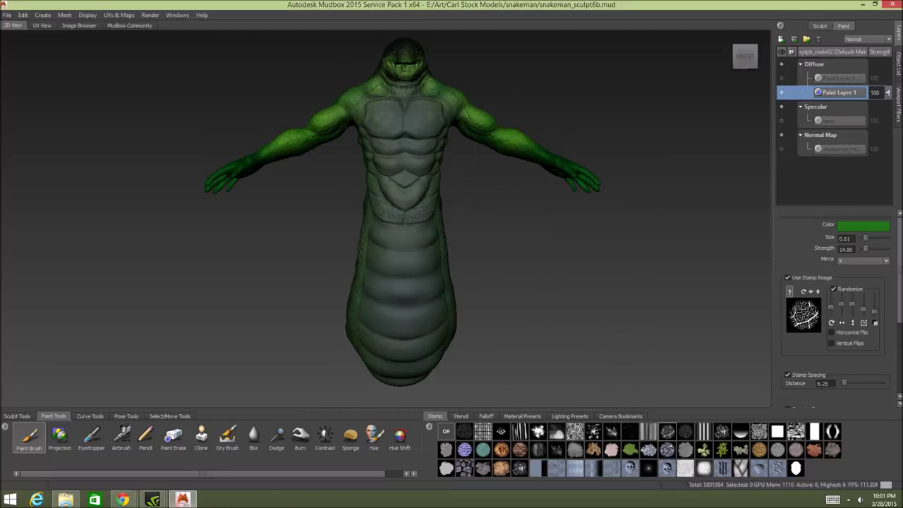
{"action": "left_click_drag", "start_coordinate": [408, 127], "coordinate": [397, 127]}
{"action": "key", "text": "ctrl+z"}
{"action": "key", "text": "ctrl+z"}
- Paint medium-green veins over the slate-blue chest, belly plates and tail underside at brush size 0.43
{"action": "left_click_drag", "start_coordinate": [462, 303], "coordinate": [466, 237], "text": "alt"}
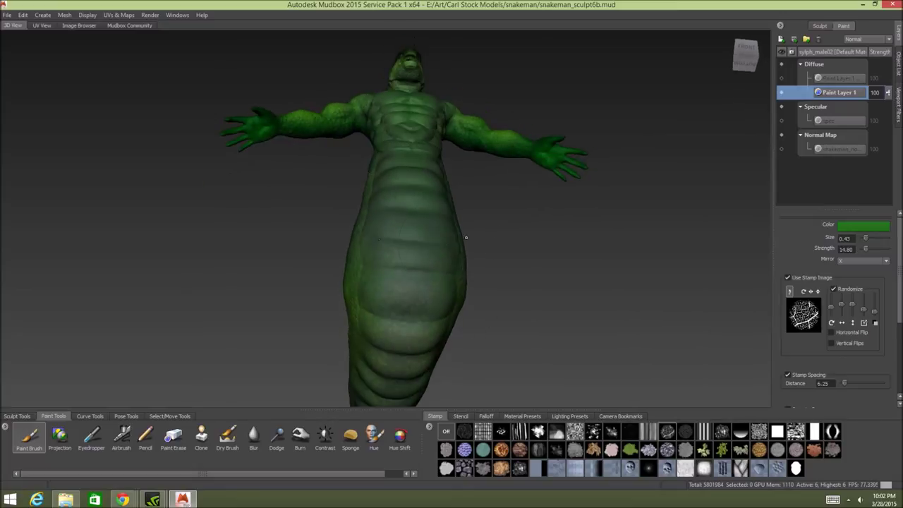
{"action": "left_click_drag", "start_coordinate": [450, 302], "coordinate": [467, 247], "text": "alt"}
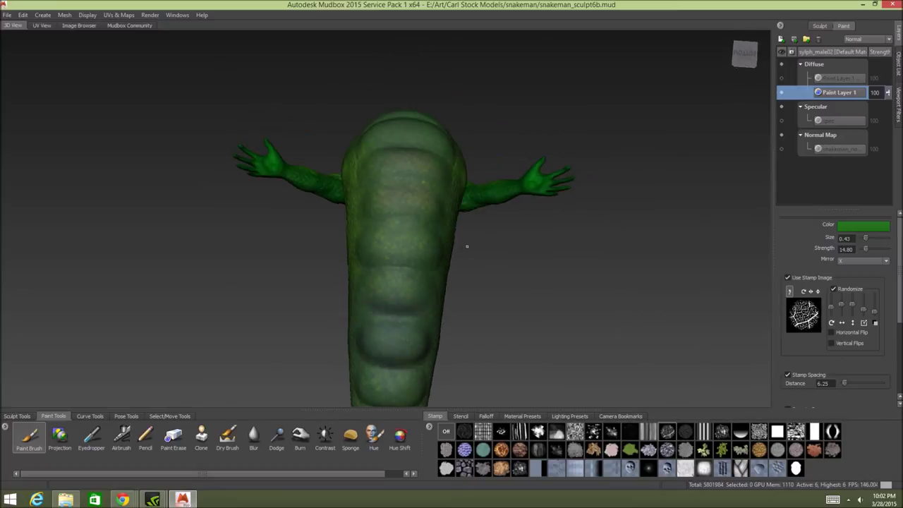
{"action": "mouse_move", "coordinate": [451, 303]}
{"action": "left_mouse_down", "text": "alt"}
{"action": "mouse_move", "coordinate": [454, 243]}
{"action": "mouse_move", "coordinate": [422, 266]}
{"action": "mouse_move", "coordinate": [453, 310]}
{"action": "left_mouse_up", "text": "alt"}
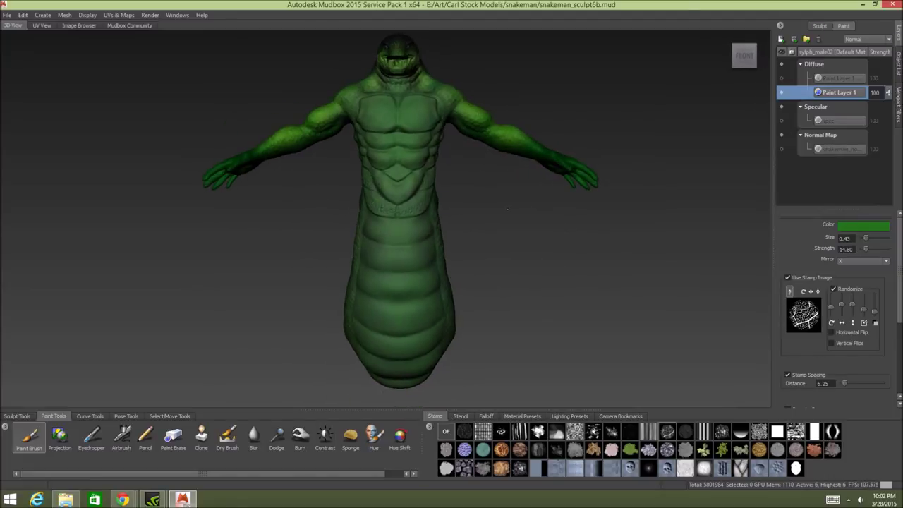
- Examine the green tint on the torso, arms and belly plates from the three-quarter front and close up
{"action": "left_click_drag", "start_coordinate": [512, 210], "coordinate": [469, 211], "text": "alt"}
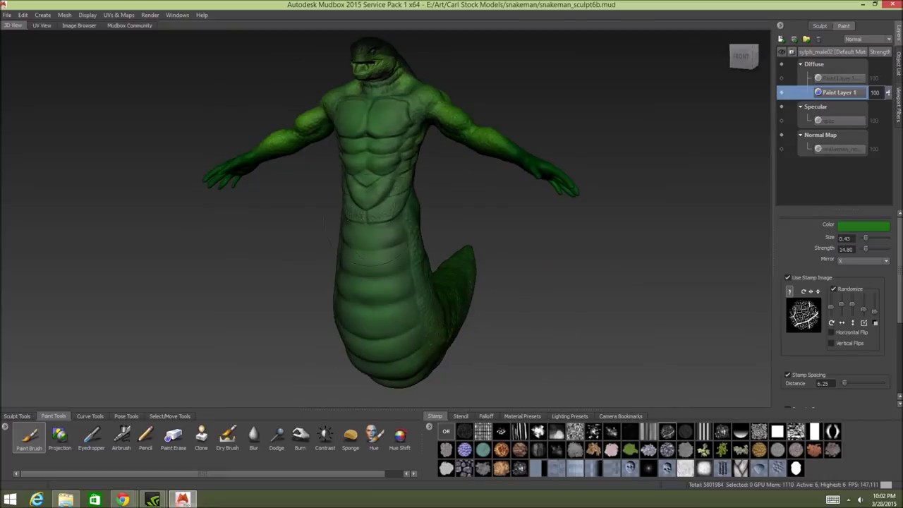
{"action": "middle_click_drag", "start_coordinate": [469, 212], "coordinate": [554, 218], "text": "alt"}
{"action": "middle_click_drag", "start_coordinate": [303, 225], "coordinate": [355, 228], "text": "alt"}
{"action": "middle_click_drag", "start_coordinate": [595, 197], "coordinate": [373, 212], "text": "alt"}
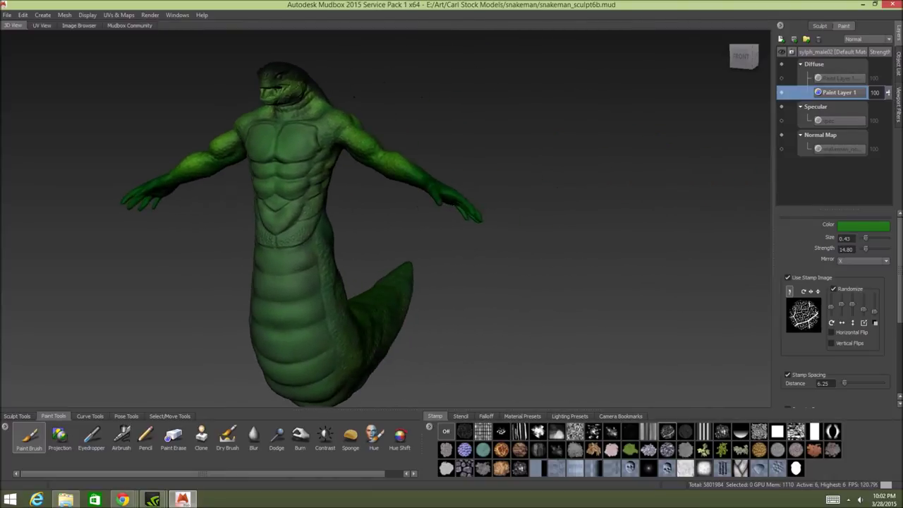
{"action": "right_click_drag", "start_coordinate": [370, 208], "coordinate": [326, 192], "text": "alt"}
{"action": "middle_click_drag", "start_coordinate": [326, 193], "coordinate": [419, 232], "text": "alt"}
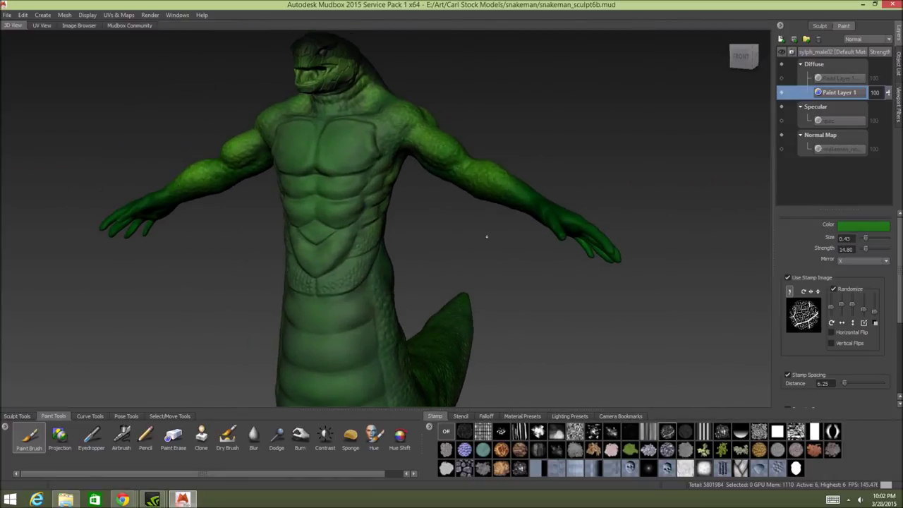
{"action": "right_click_drag", "start_coordinate": [402, 230], "coordinate": [454, 228], "text": "alt"}
{"action": "middle_click_drag", "start_coordinate": [454, 228], "coordinate": [520, 276], "text": "alt"}
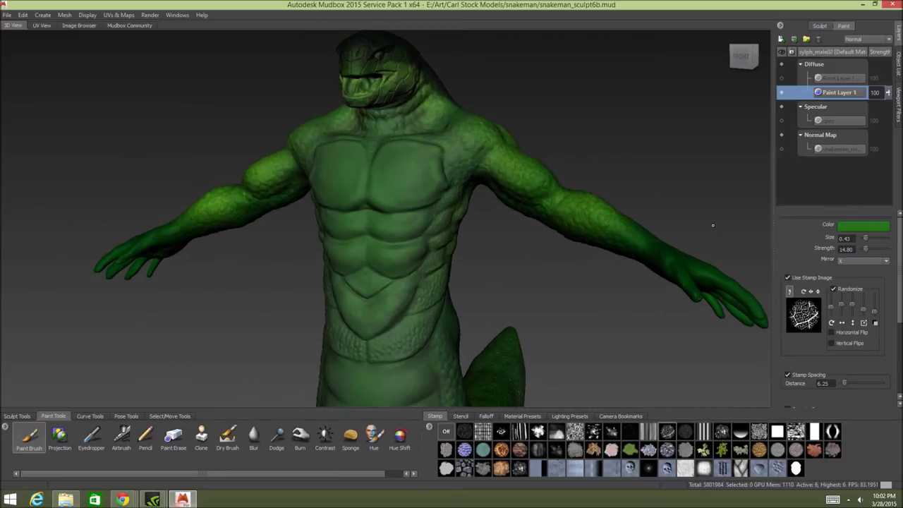
- Set the brush color to a bright yellow-green, with size 0.28 and strength 48.10
{"action": "left_click", "coordinate": [861, 228]}
{"action": "left_click", "coordinate": [568, 285]}
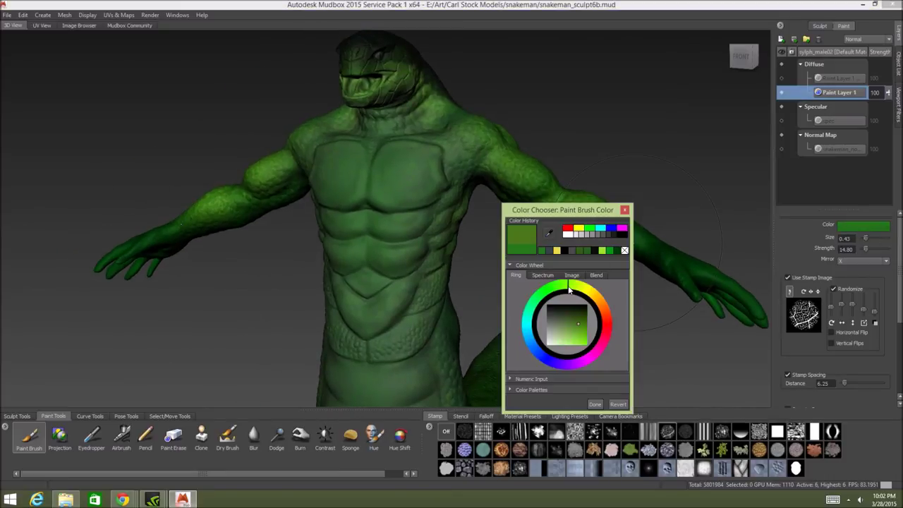
{"action": "left_click", "coordinate": [596, 404]}
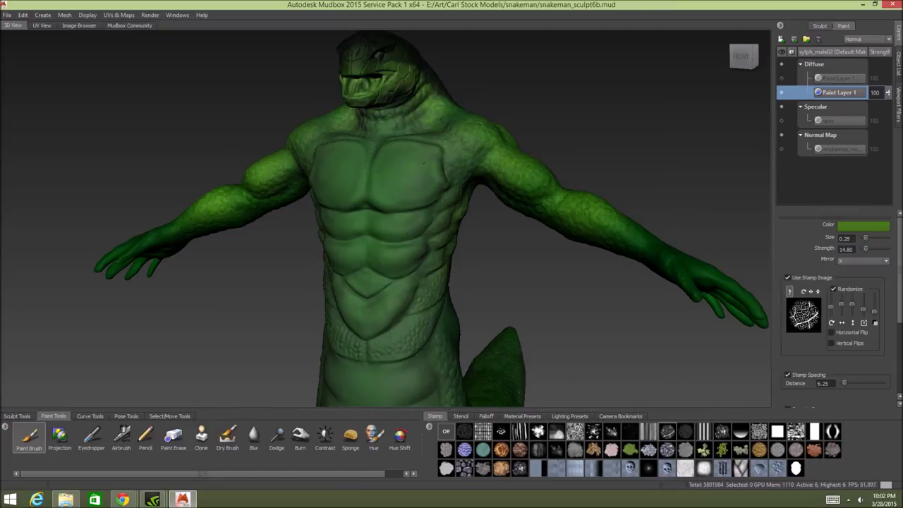
{"action": "left_click", "coordinate": [873, 226]}
{"action": "left_click", "coordinate": [585, 309]}
{"action": "left_click_drag", "start_coordinate": [580, 333], "coordinate": [579, 349]}
{"action": "left_click", "coordinate": [599, 419]}
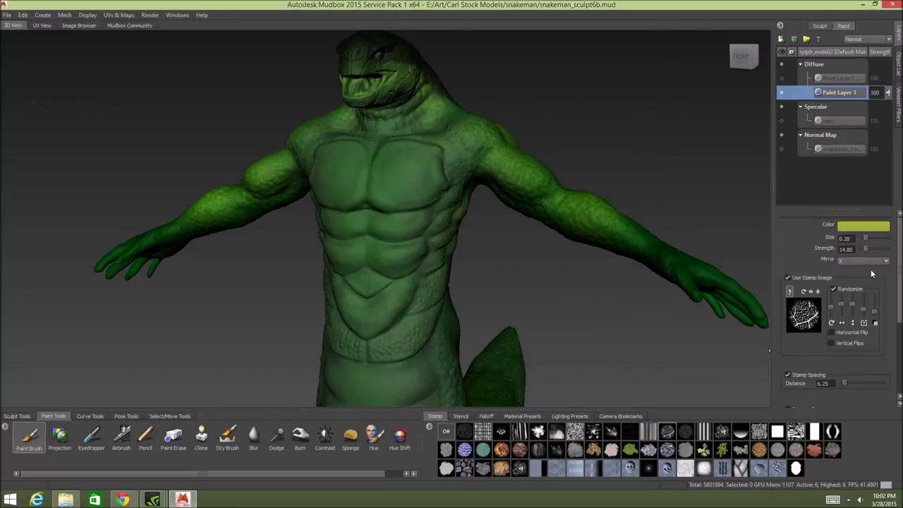
{"action": "left_click_drag", "start_coordinate": [866, 249], "coordinate": [875, 248]}
- Paint yellow-green veins over the pectoral and abdominal plates at brush size 0.28, undoing any unwanted stroke
{"action": "mouse_move", "coordinate": [396, 163]}
{"action": "left_mouse_down"}
{"action": "mouse_move", "coordinate": [419, 181]}
{"action": "mouse_move", "coordinate": [517, 205]}
{"action": "mouse_move", "coordinate": [471, 268]}
{"action": "left_mouse_up"}
{"action": "key", "text": "ctrl+z"}
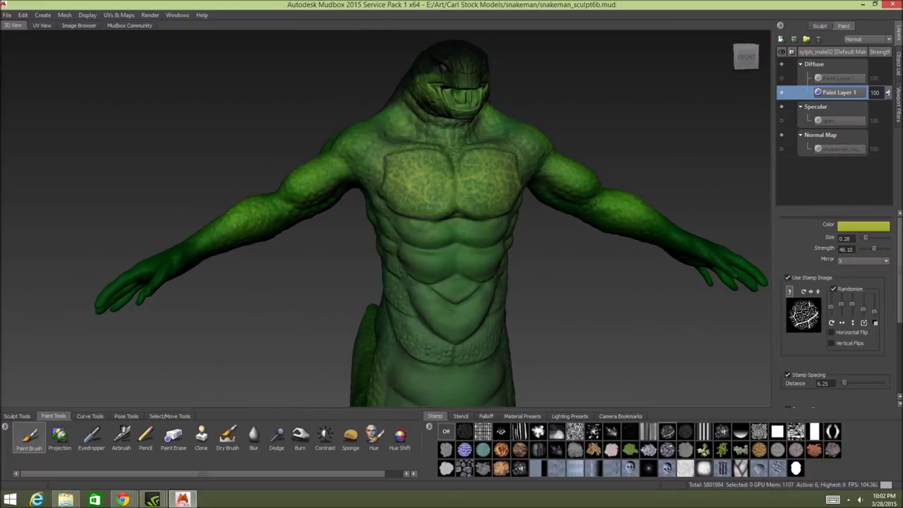
{"action": "left_click_drag", "start_coordinate": [476, 224], "coordinate": [466, 304]}
- Continue the yellow-green veins down the belly plates and along the tail's underside at brush size 0.34
{"action": "middle_click_drag", "start_coordinate": [627, 293], "coordinate": [441, 220], "text": "alt"}
{"action": "left_click_drag", "start_coordinate": [441, 220], "coordinate": [376, 252], "text": "alt"}
{"action": "right_click_drag", "start_coordinate": [377, 252], "coordinate": [364, 237], "text": "alt"}
{"action": "left_click_drag", "start_coordinate": [365, 237], "coordinate": [420, 230], "text": "alt"}
{"action": "right_click_drag", "start_coordinate": [420, 230], "coordinate": [276, 213], "text": "alt"}
{"action": "left_click_drag", "start_coordinate": [285, 220], "coordinate": [339, 250], "text": "alt"}
{"action": "left_click_drag", "start_coordinate": [322, 279], "coordinate": [338, 289]}
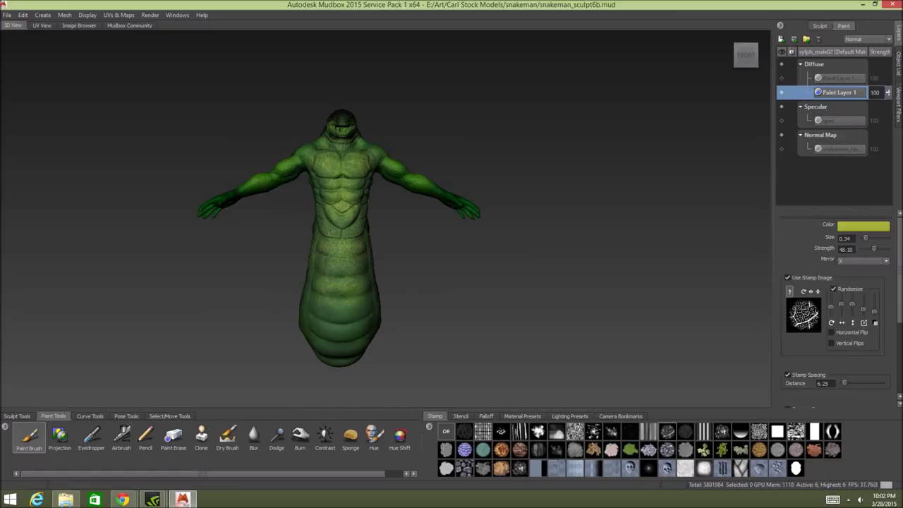
{"action": "mouse_move", "coordinate": [324, 322]}
{"action": "left_mouse_down"}
{"action": "mouse_move", "coordinate": [334, 328]}
{"action": "mouse_move", "coordinate": [331, 308]}
{"action": "left_mouse_up"}
{"action": "left_click_drag", "start_coordinate": [336, 346], "coordinate": [418, 289], "text": "alt"}
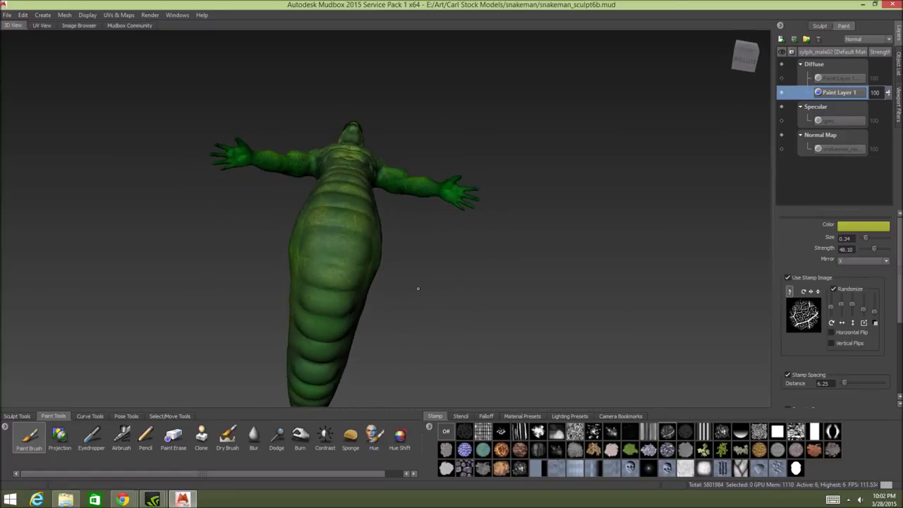
{"action": "mouse_move", "coordinate": [317, 352]}
{"action": "left_mouse_down", "text": "alt"}
{"action": "mouse_move", "coordinate": [315, 334]}
{"action": "mouse_move", "coordinate": [300, 324]}
{"action": "left_mouse_up", "text": "alt"}
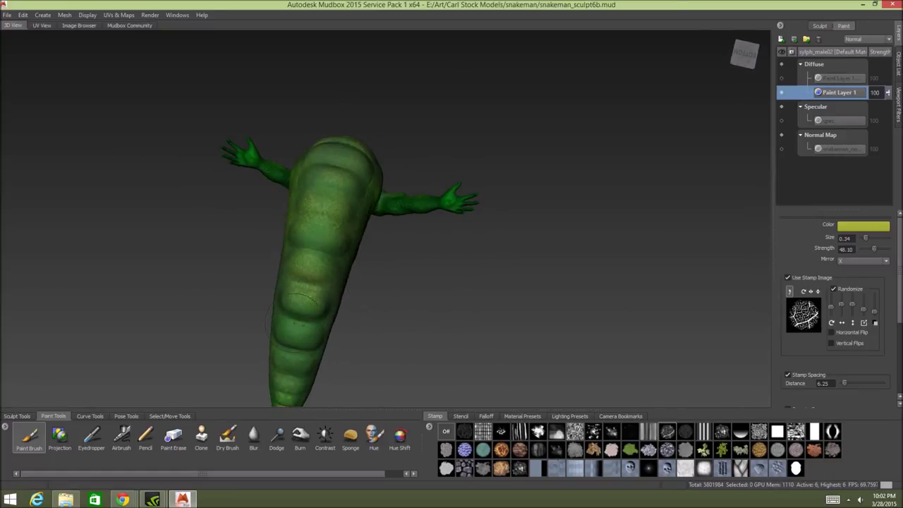
{"action": "left_click_drag", "start_coordinate": [395, 264], "coordinate": [430, 336], "text": "alt"}
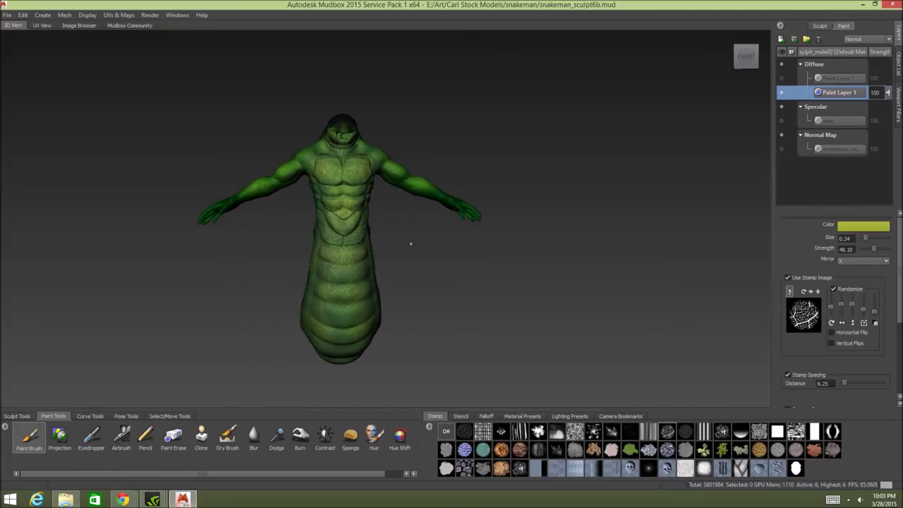
- Brush yellow-green veins onto the throat and jaw from the three-quarter side, undoing the first attempt
{"action": "right_click_drag", "start_coordinate": [411, 244], "coordinate": [454, 247], "text": "alt"}
{"action": "left_click_drag", "start_coordinate": [455, 247], "coordinate": [615, 264], "text": "alt"}
{"action": "left_click_drag", "start_coordinate": [418, 126], "coordinate": [388, 157]}
{"action": "mouse_move", "coordinate": [480, 157]}
{"action": "left_mouse_down", "text": "alt"}
{"action": "mouse_move", "coordinate": [592, 159]}
{"action": "mouse_move", "coordinate": [452, 152]}
{"action": "left_mouse_up", "text": "alt"}
{"action": "key", "text": "ctrl+z"}
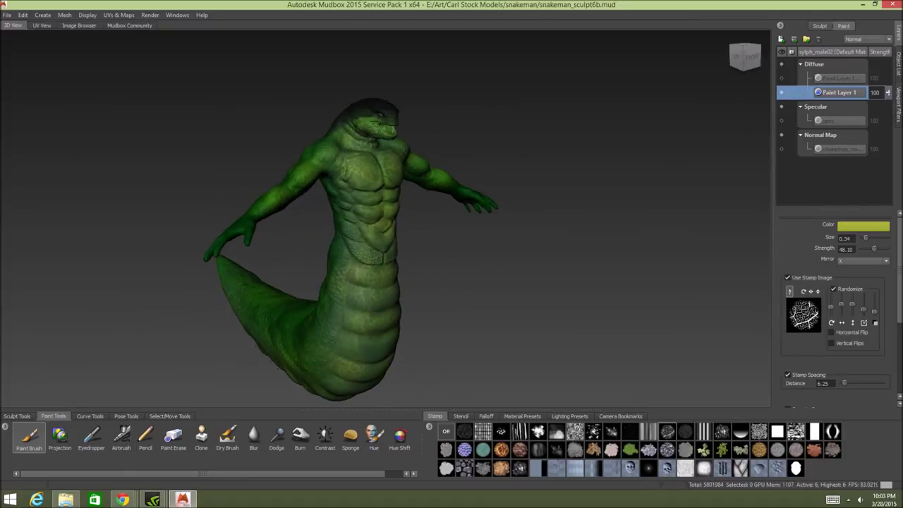
{"action": "left_click_drag", "start_coordinate": [358, 163], "coordinate": [364, 148]}
{"action": "mouse_move", "coordinate": [460, 165]}
{"action": "left_mouse_down", "text": "alt"}
{"action": "mouse_move", "coordinate": [398, 158]}
{"action": "mouse_move", "coordinate": [468, 161]}
{"action": "mouse_move", "coordinate": [442, 155]}
{"action": "left_mouse_up", "text": "alt"}
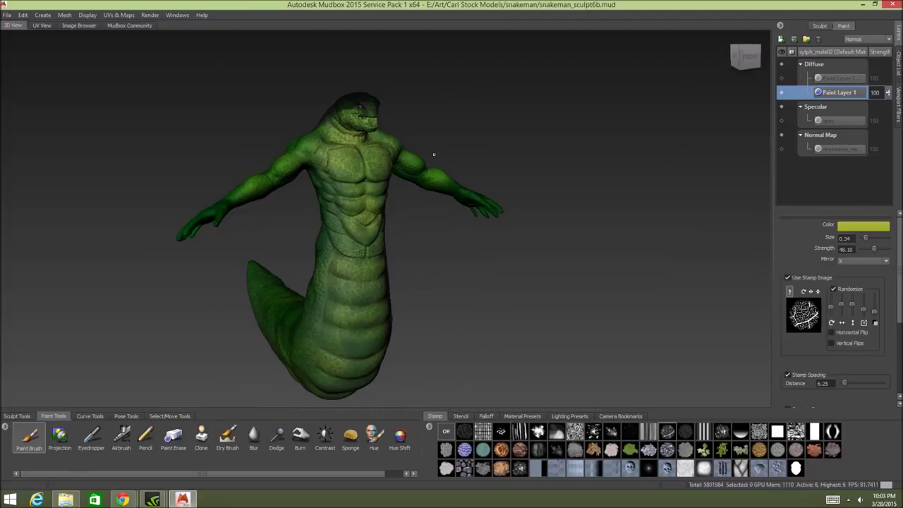
- Save the scene
{"action": "left_click", "coordinate": [7, 15]}
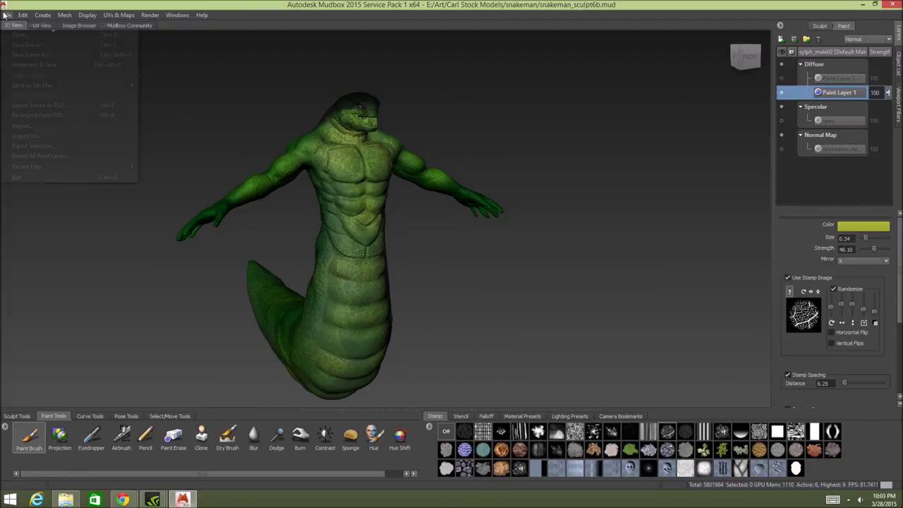
{"action": "left_click", "coordinate": [33, 45]}
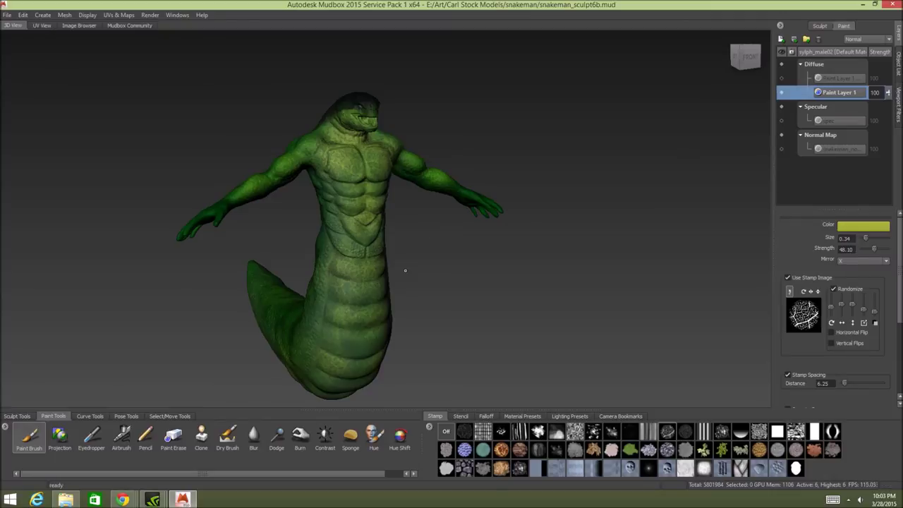
- Examine the painted flank, back and tail from the side and the three-quarter front
{"action": "left_click_drag", "start_coordinate": [406, 271], "coordinate": [578, 269], "text": "alt"}
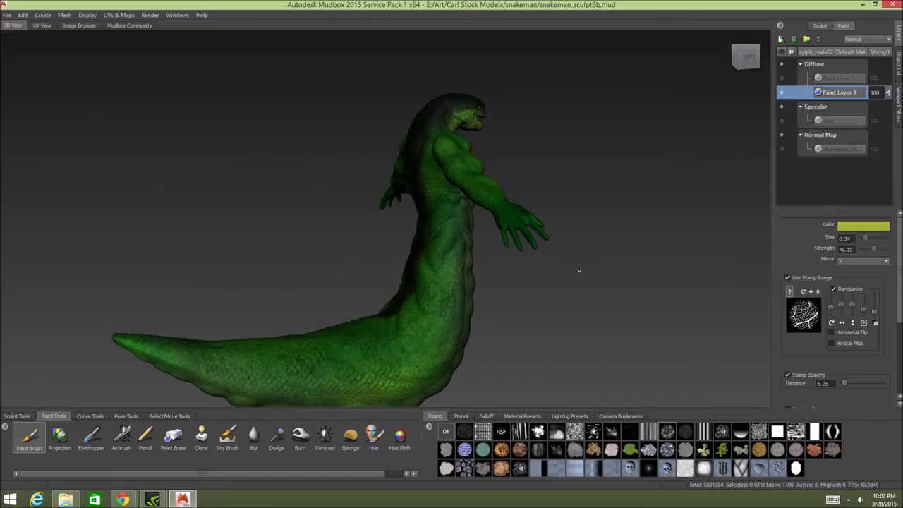
{"action": "left_click_drag", "start_coordinate": [360, 251], "coordinate": [307, 326], "text": "alt"}
{"action": "middle_click_drag", "start_coordinate": [307, 326], "coordinate": [314, 289], "text": "alt"}
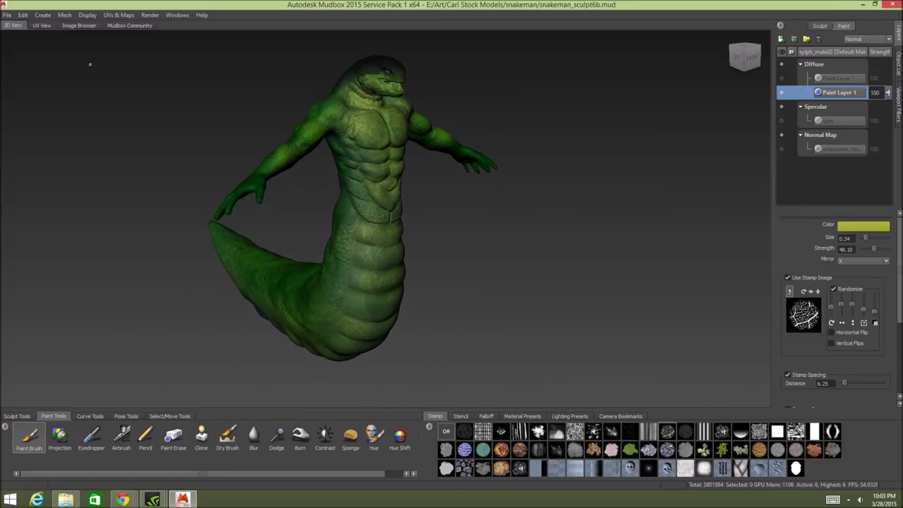
- Inspect the painted texture on the unwrapped UV layout, and return to the 3D view of the whole model
{"action": "left_click", "coordinate": [54, 27]}
{"action": "scroll", "coordinate": [357, 230], "scroll_direction": "up", "scroll_amount": 6}
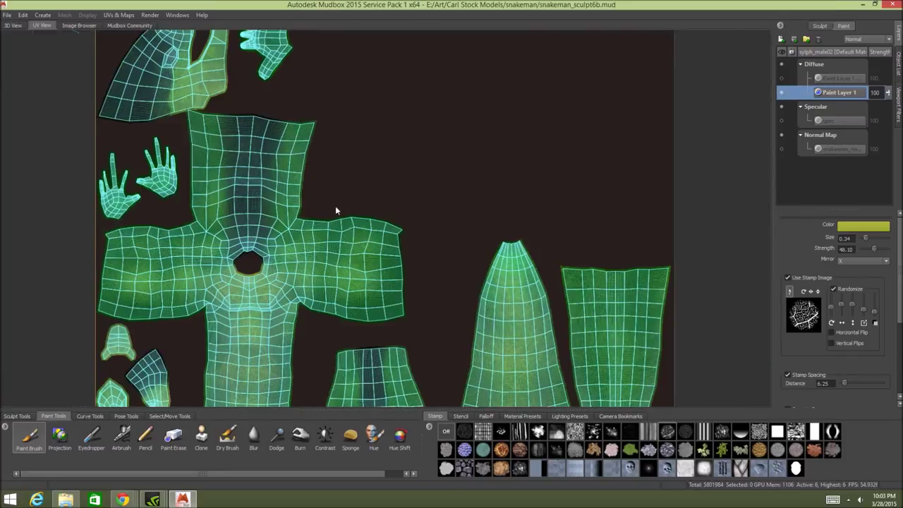
{"action": "scroll", "coordinate": [284, 180], "scroll_direction": "up", "scroll_amount": 3}
{"action": "scroll", "coordinate": [215, 163], "scroll_direction": "down", "scroll_amount": 3}
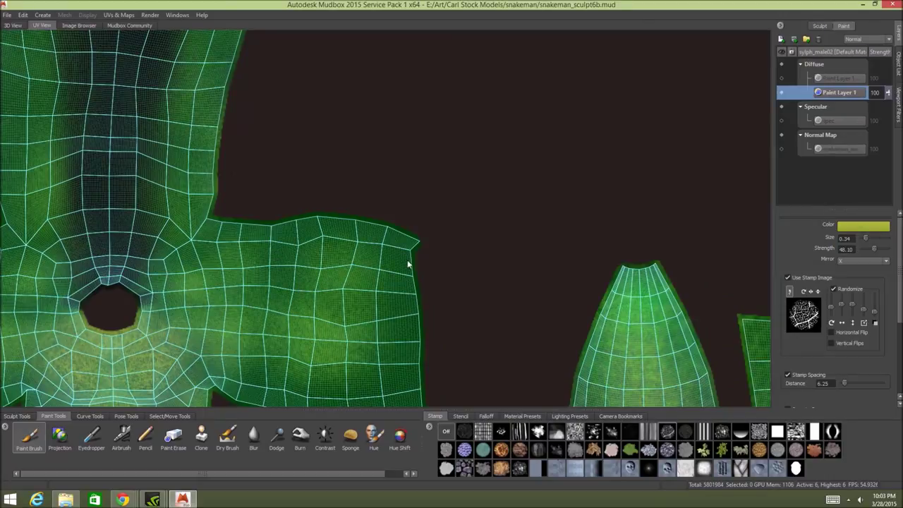
{"action": "scroll", "coordinate": [487, 286], "scroll_direction": "down", "scroll_amount": 1}
{"action": "scroll", "coordinate": [488, 290], "scroll_direction": "down", "scroll_amount": 5}
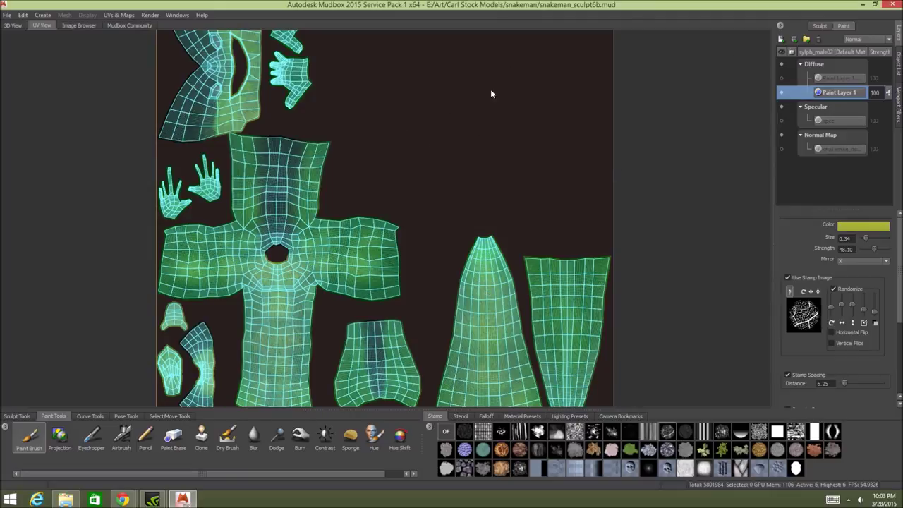
{"action": "left_click", "coordinate": [17, 26]}
{"action": "left_click_drag", "start_coordinate": [329, 169], "coordinate": [308, 185], "text": "alt"}
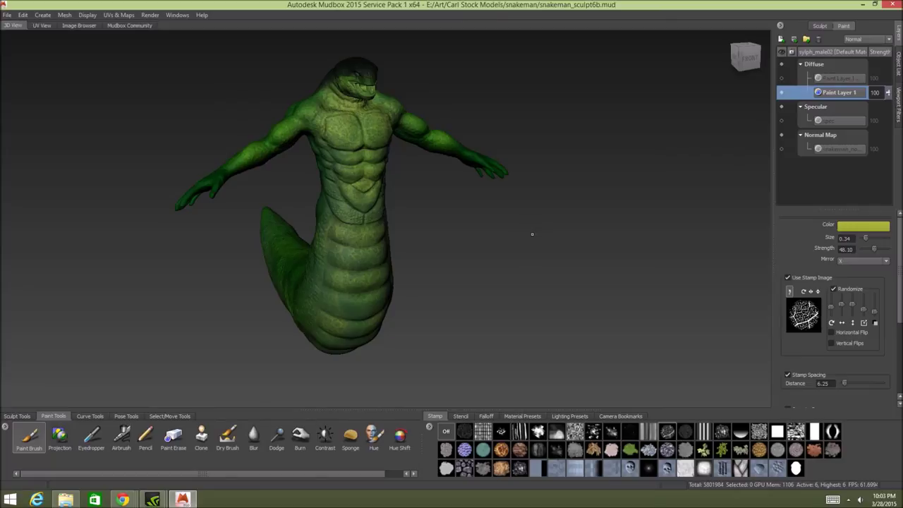
{"action": "mouse_move", "coordinate": [438, 240]}
{"action": "left_mouse_down", "text": "alt"}
{"action": "mouse_move", "coordinate": [404, 229]}
{"action": "mouse_move", "coordinate": [435, 227]}
{"action": "left_mouse_up", "text": "alt"}
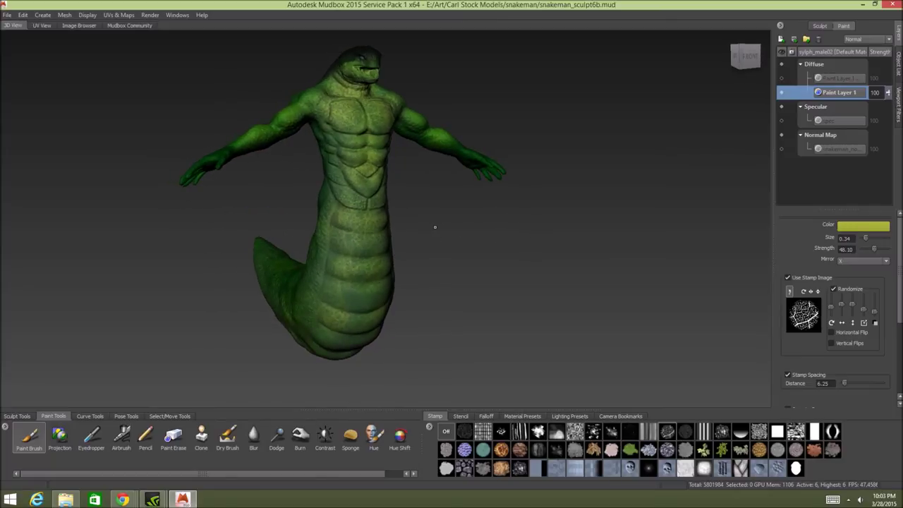